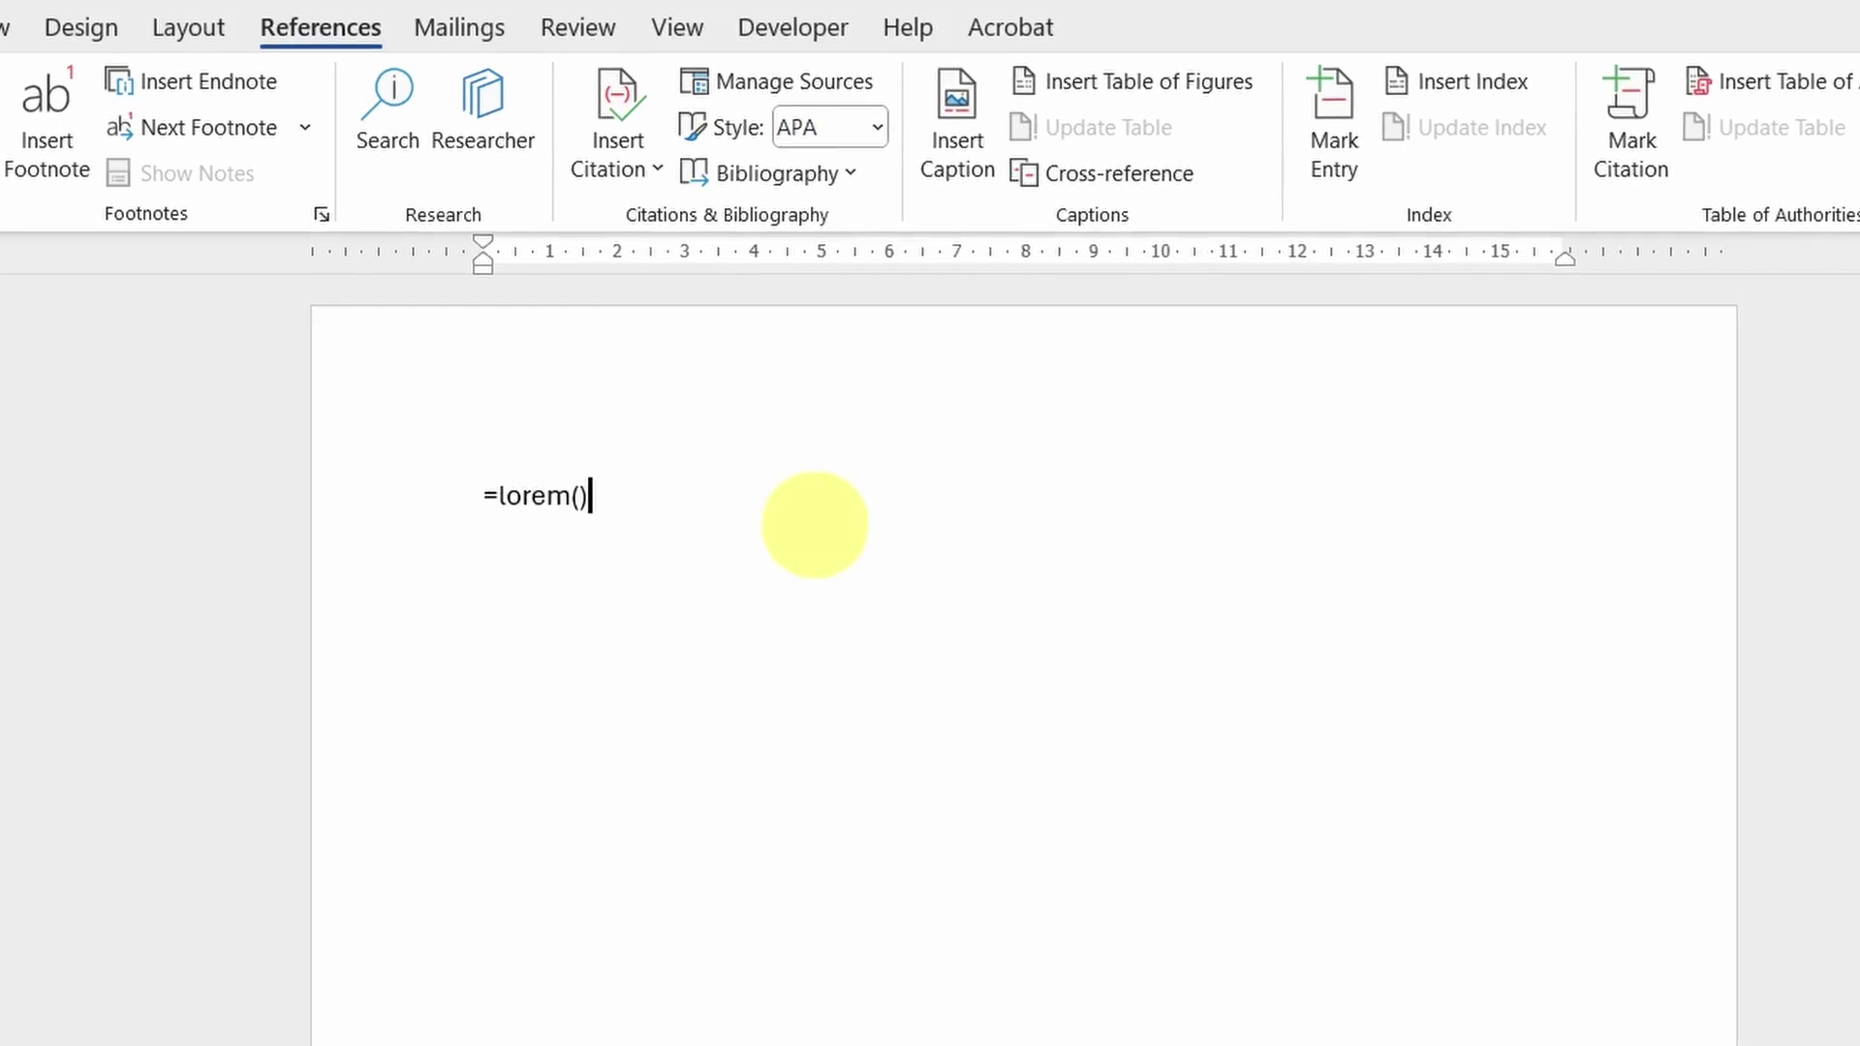
# Generate placeholder paragraphs with =lorem() and open the stock image library for a picture below them.
pyautogui.press('Return')
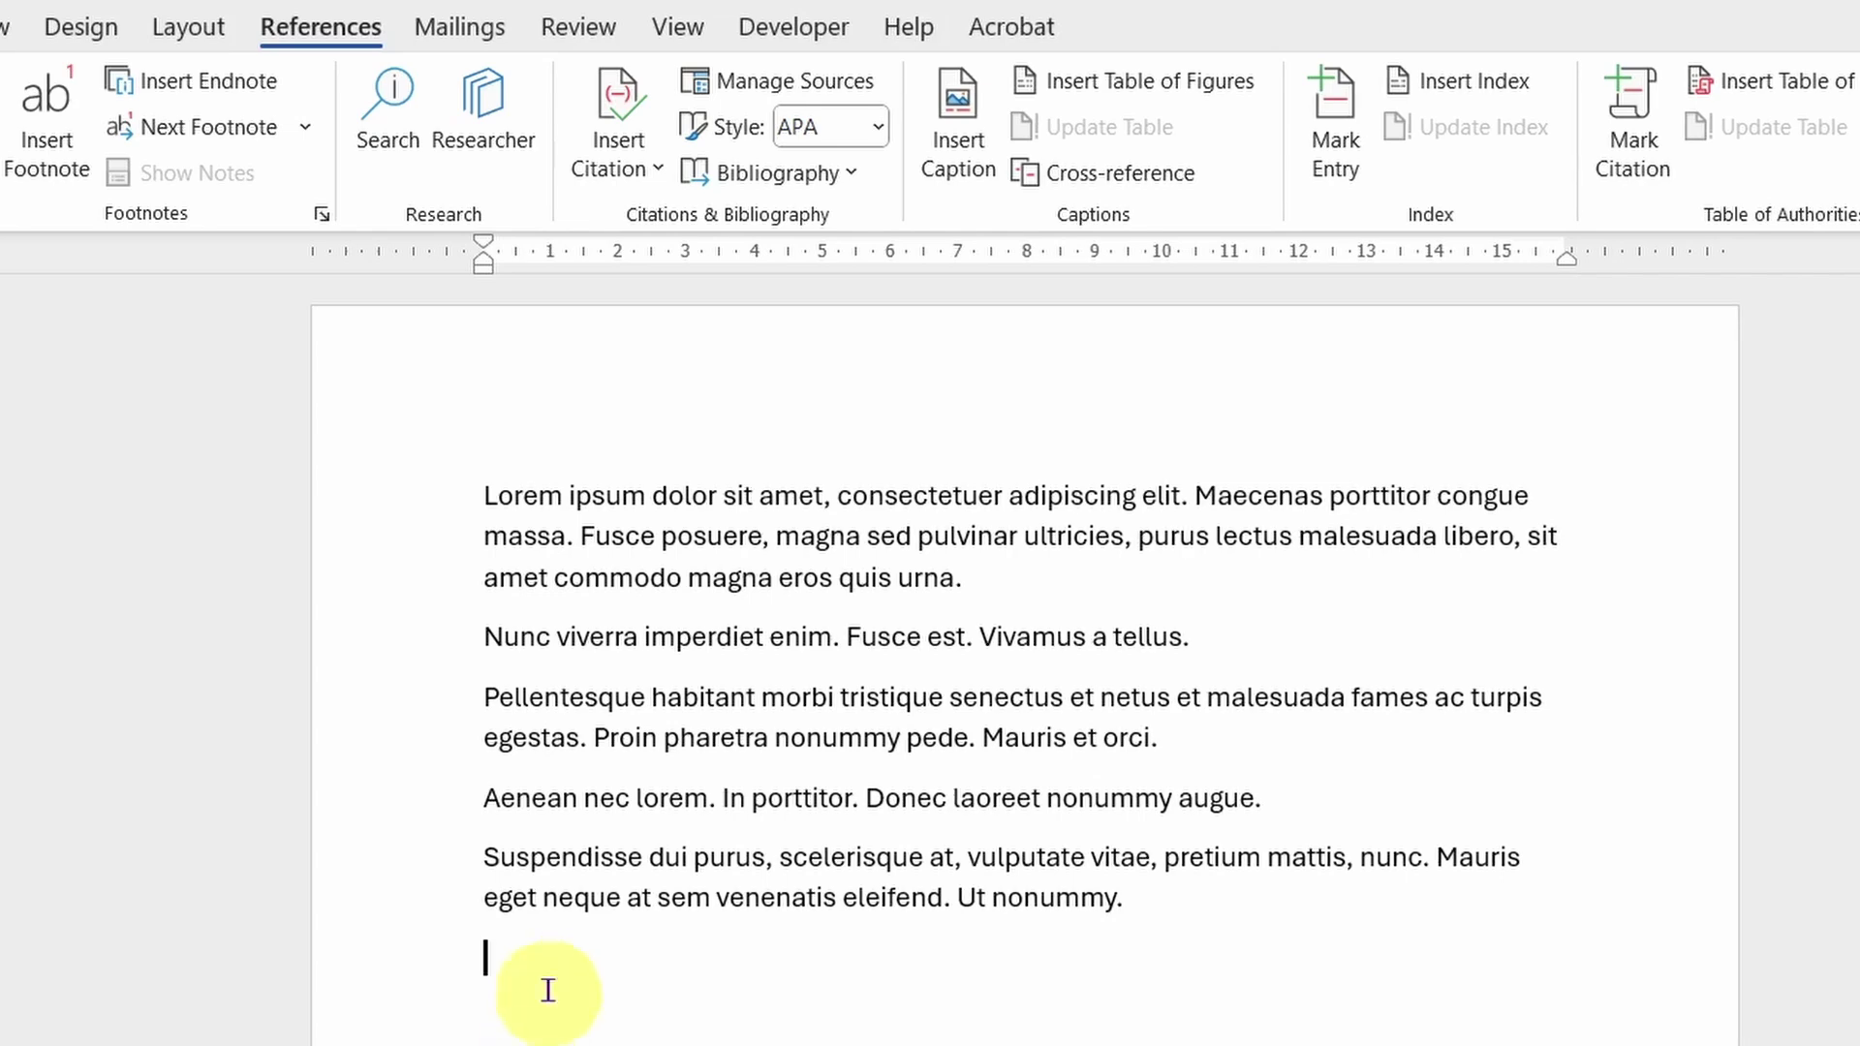
pyautogui.click(0, 26)
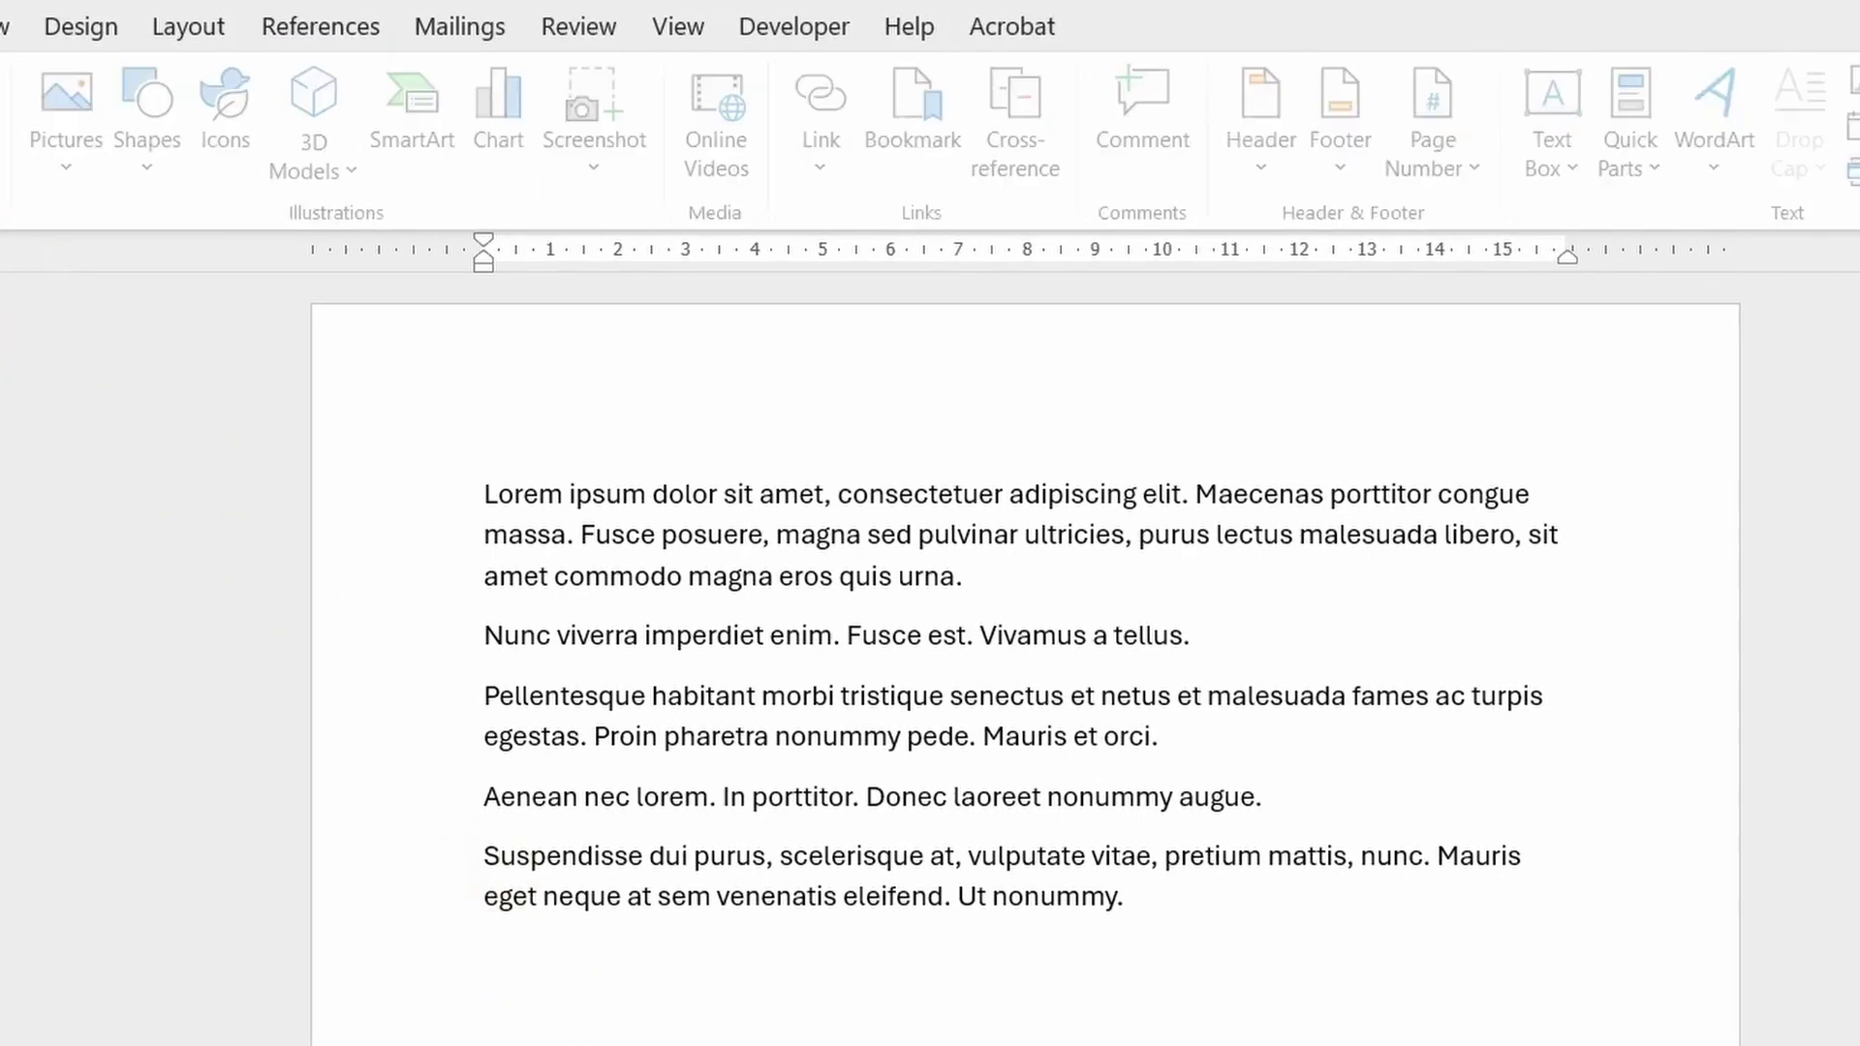
pyautogui.click(88, 180)
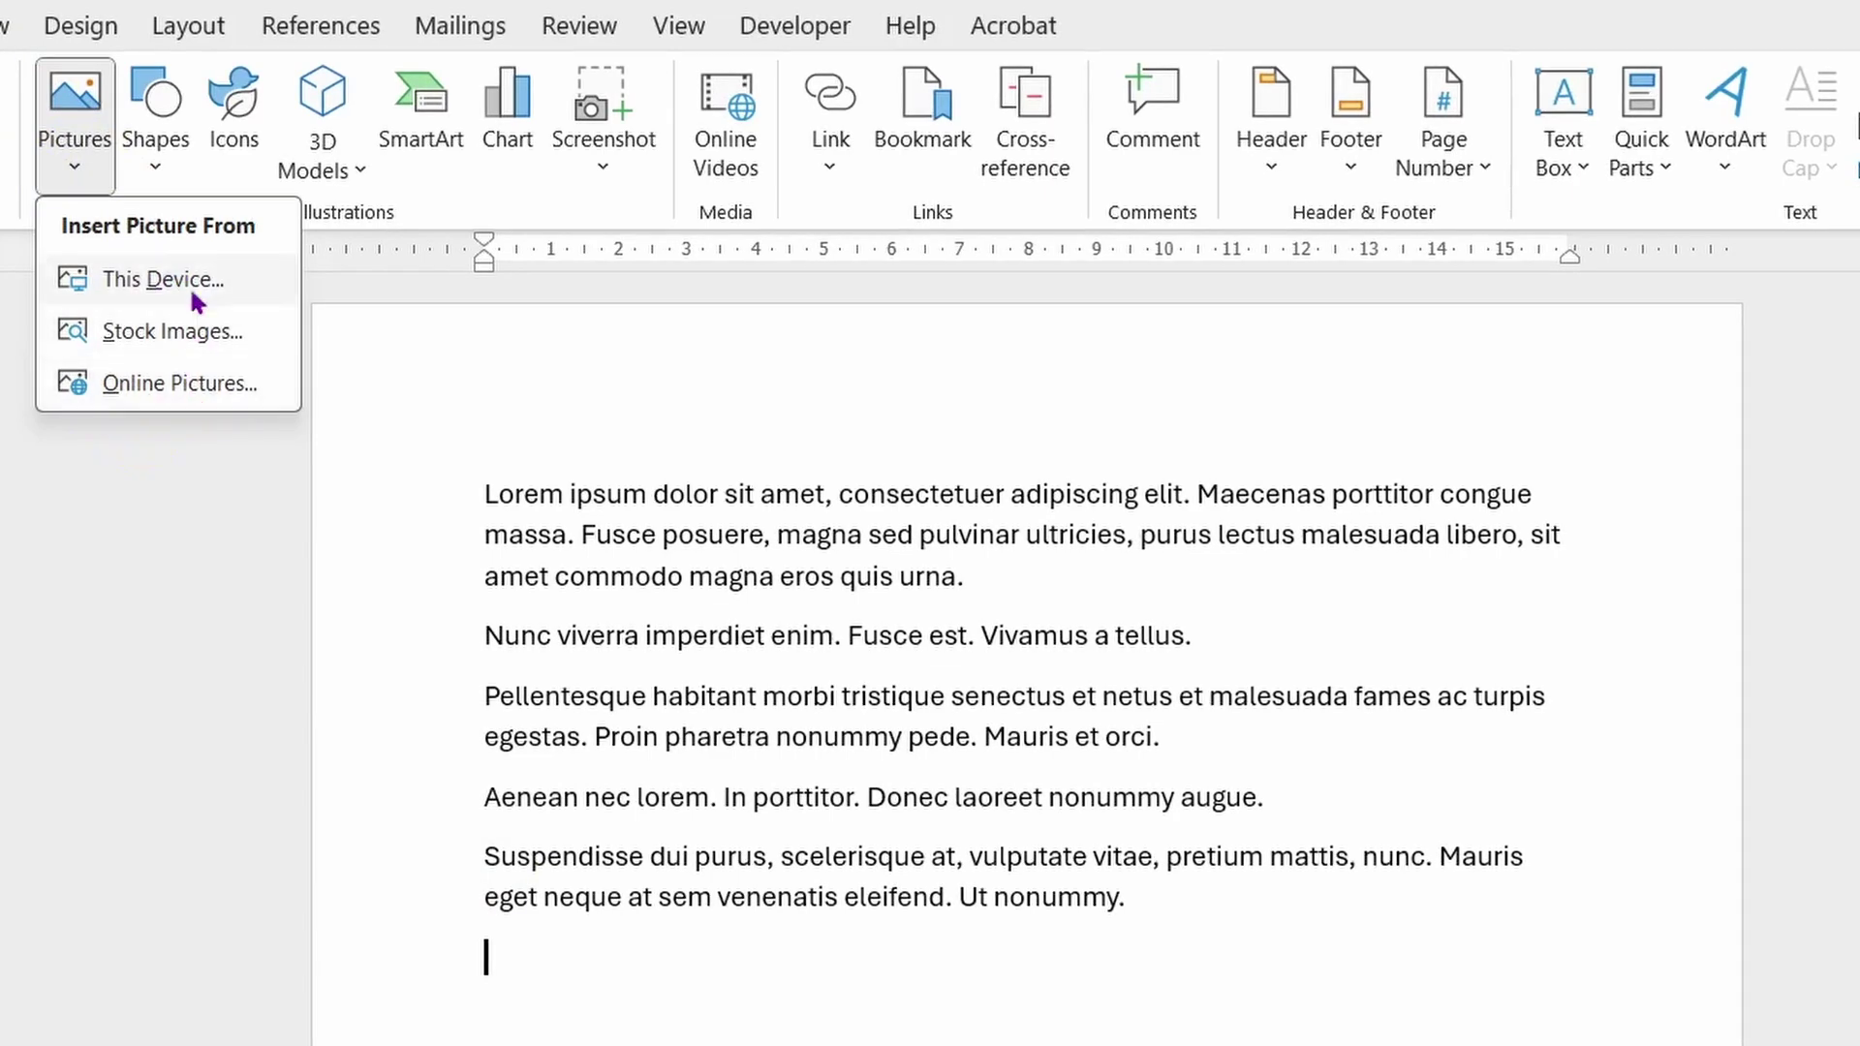
pyautogui.click(163, 339)
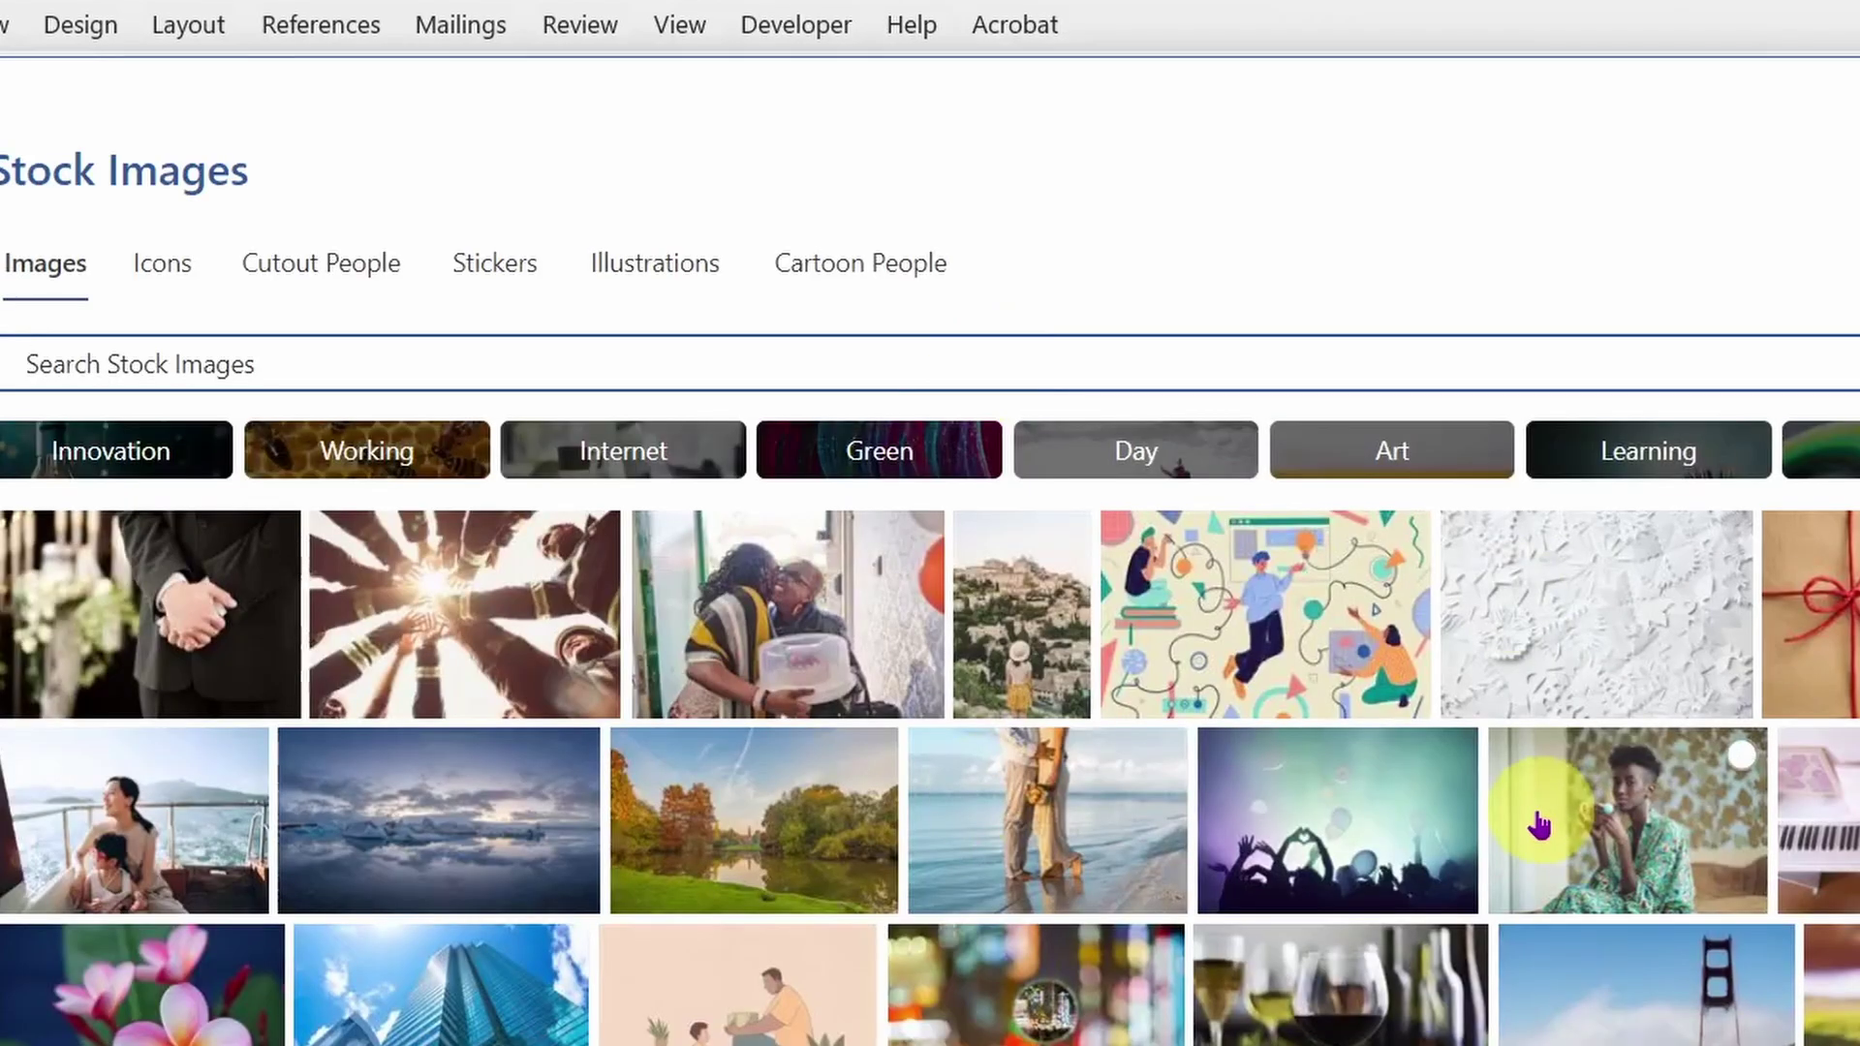
# Search the stock images for "computer" and insert the desk photo with a laptop and face masks below the text.
pyautogui.scroll(-5, 1540, 826)
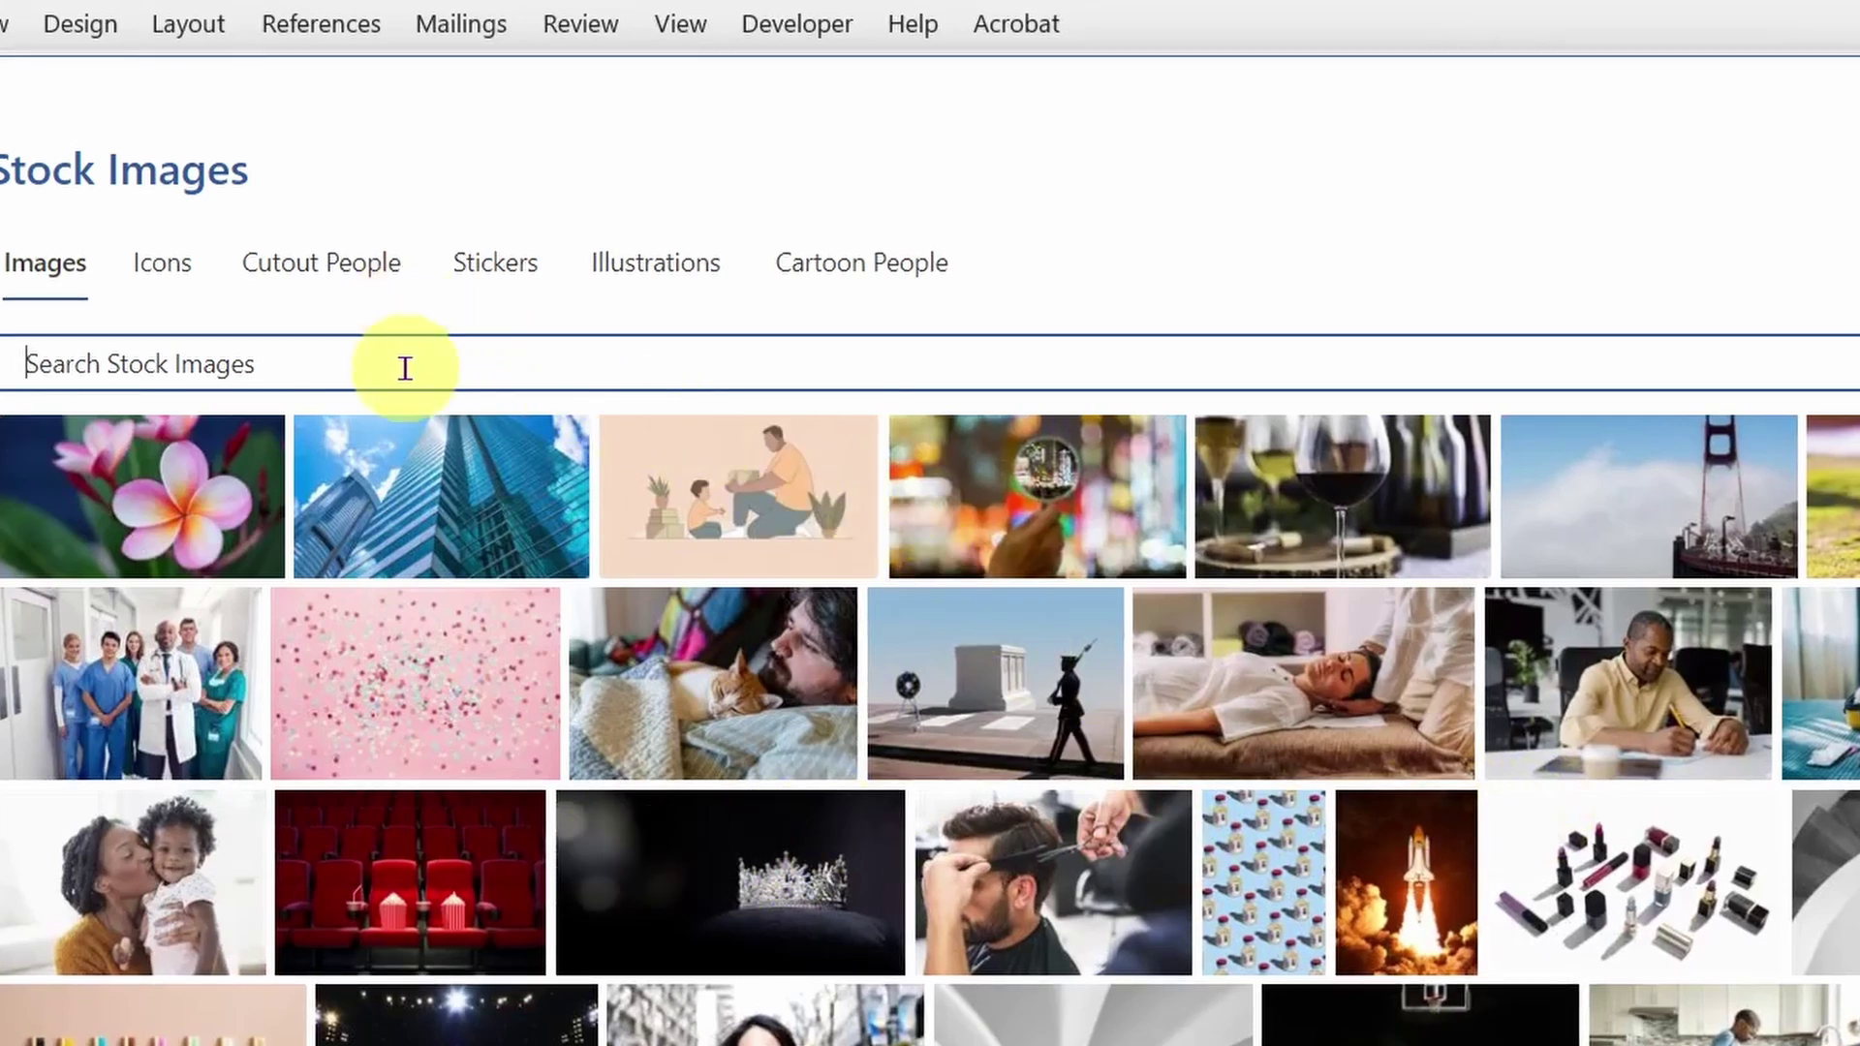
pyautogui.write('comput')
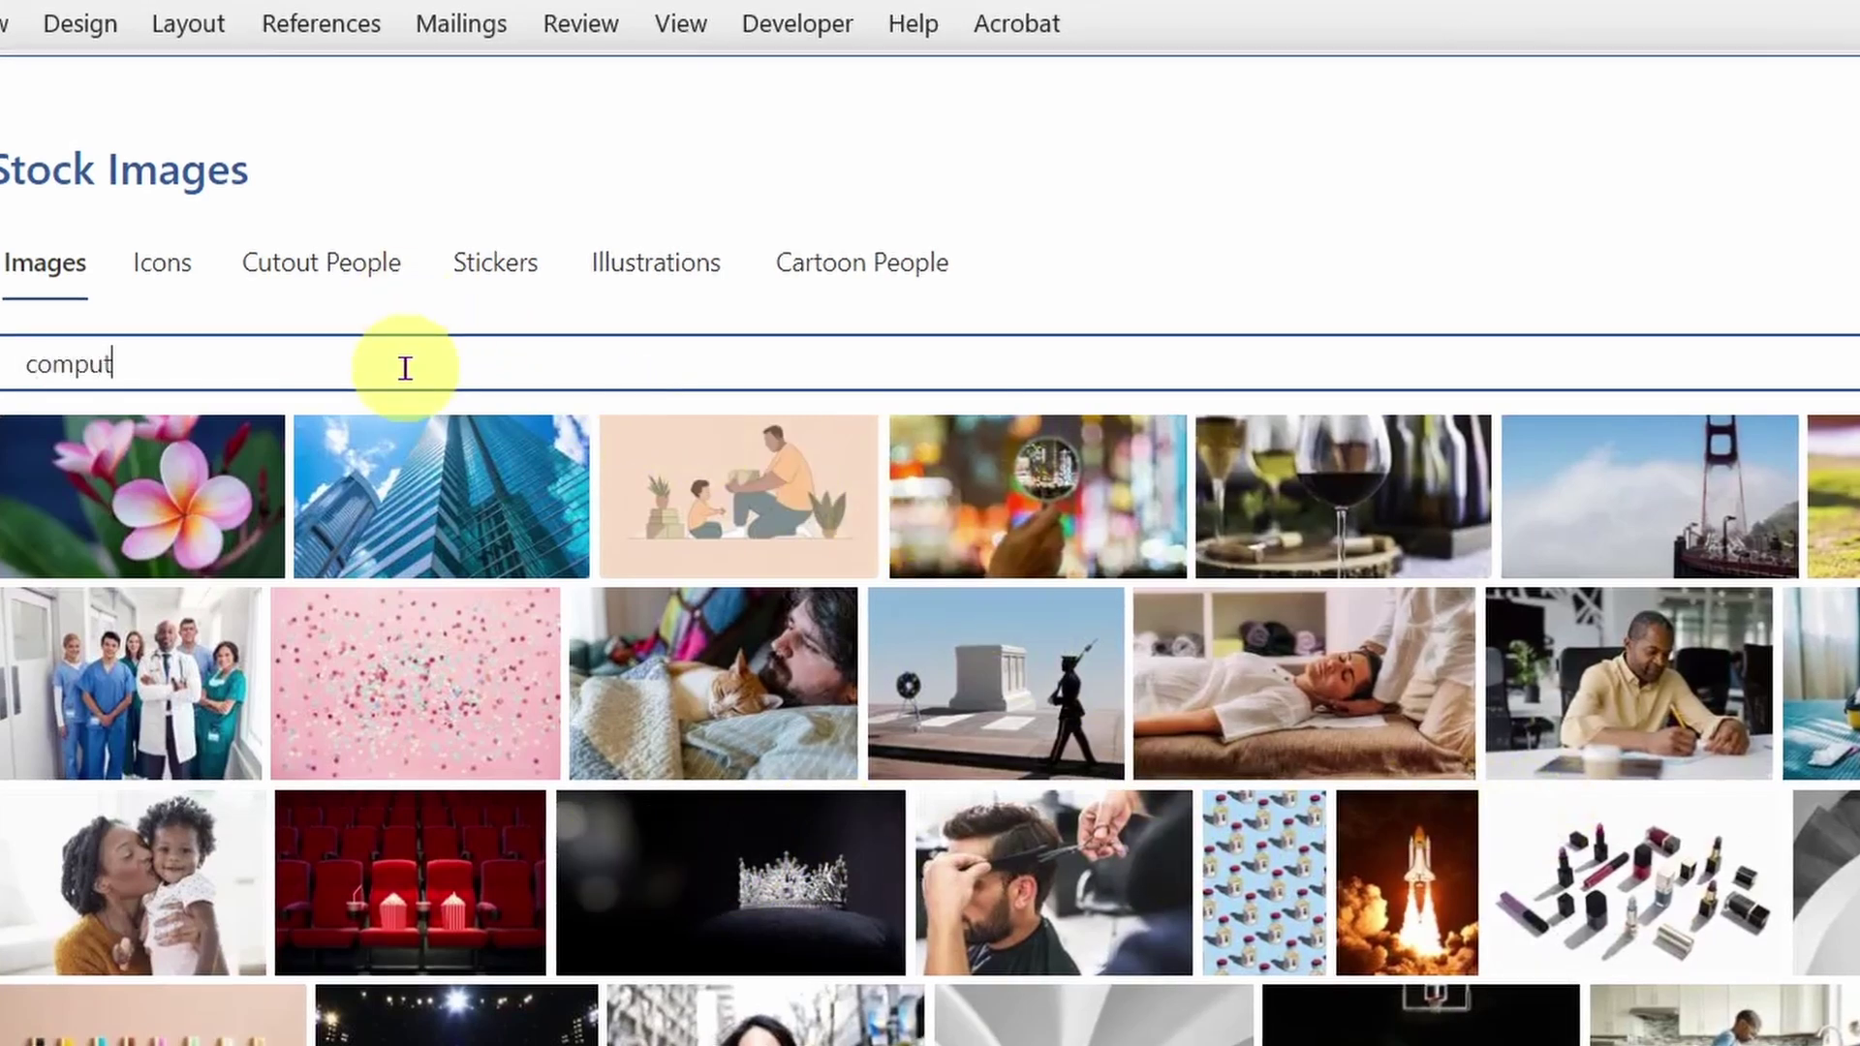
pyautogui.write('er')
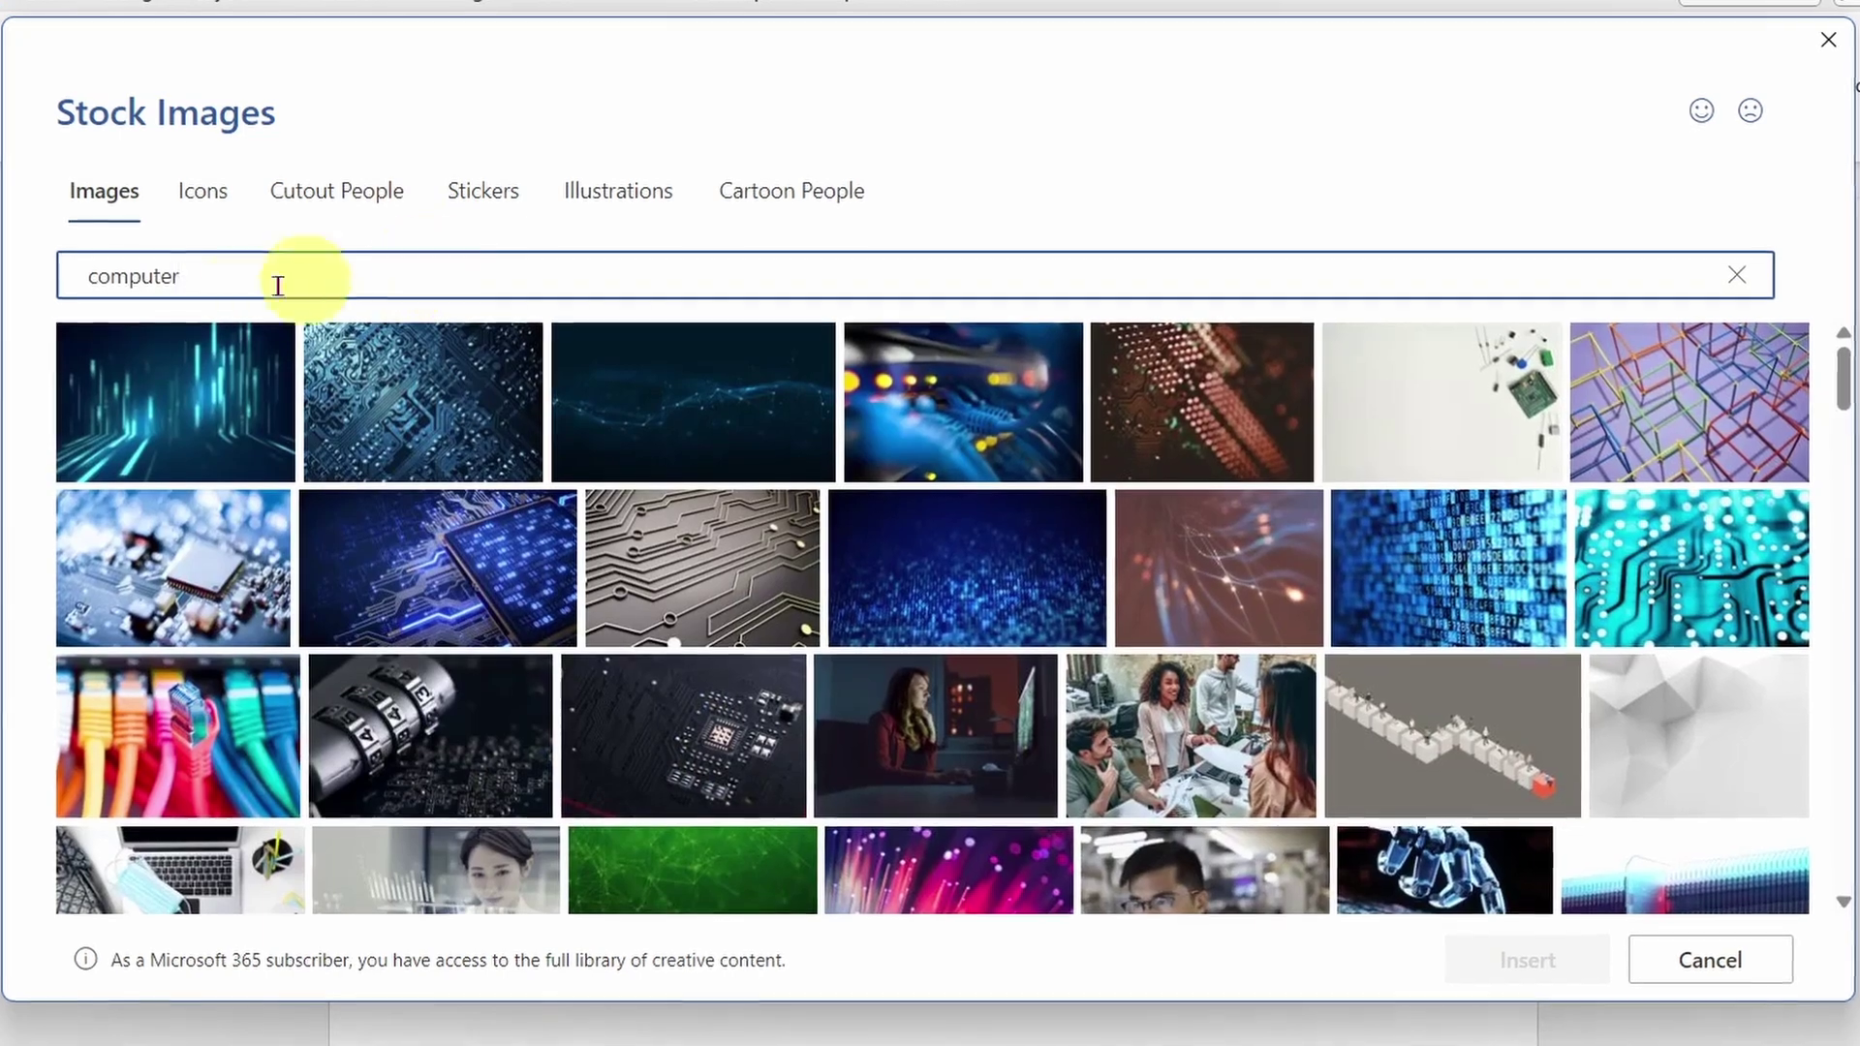
pyautogui.scroll(-2, 910, 553)
pyautogui.scroll(-2, 885, 569)
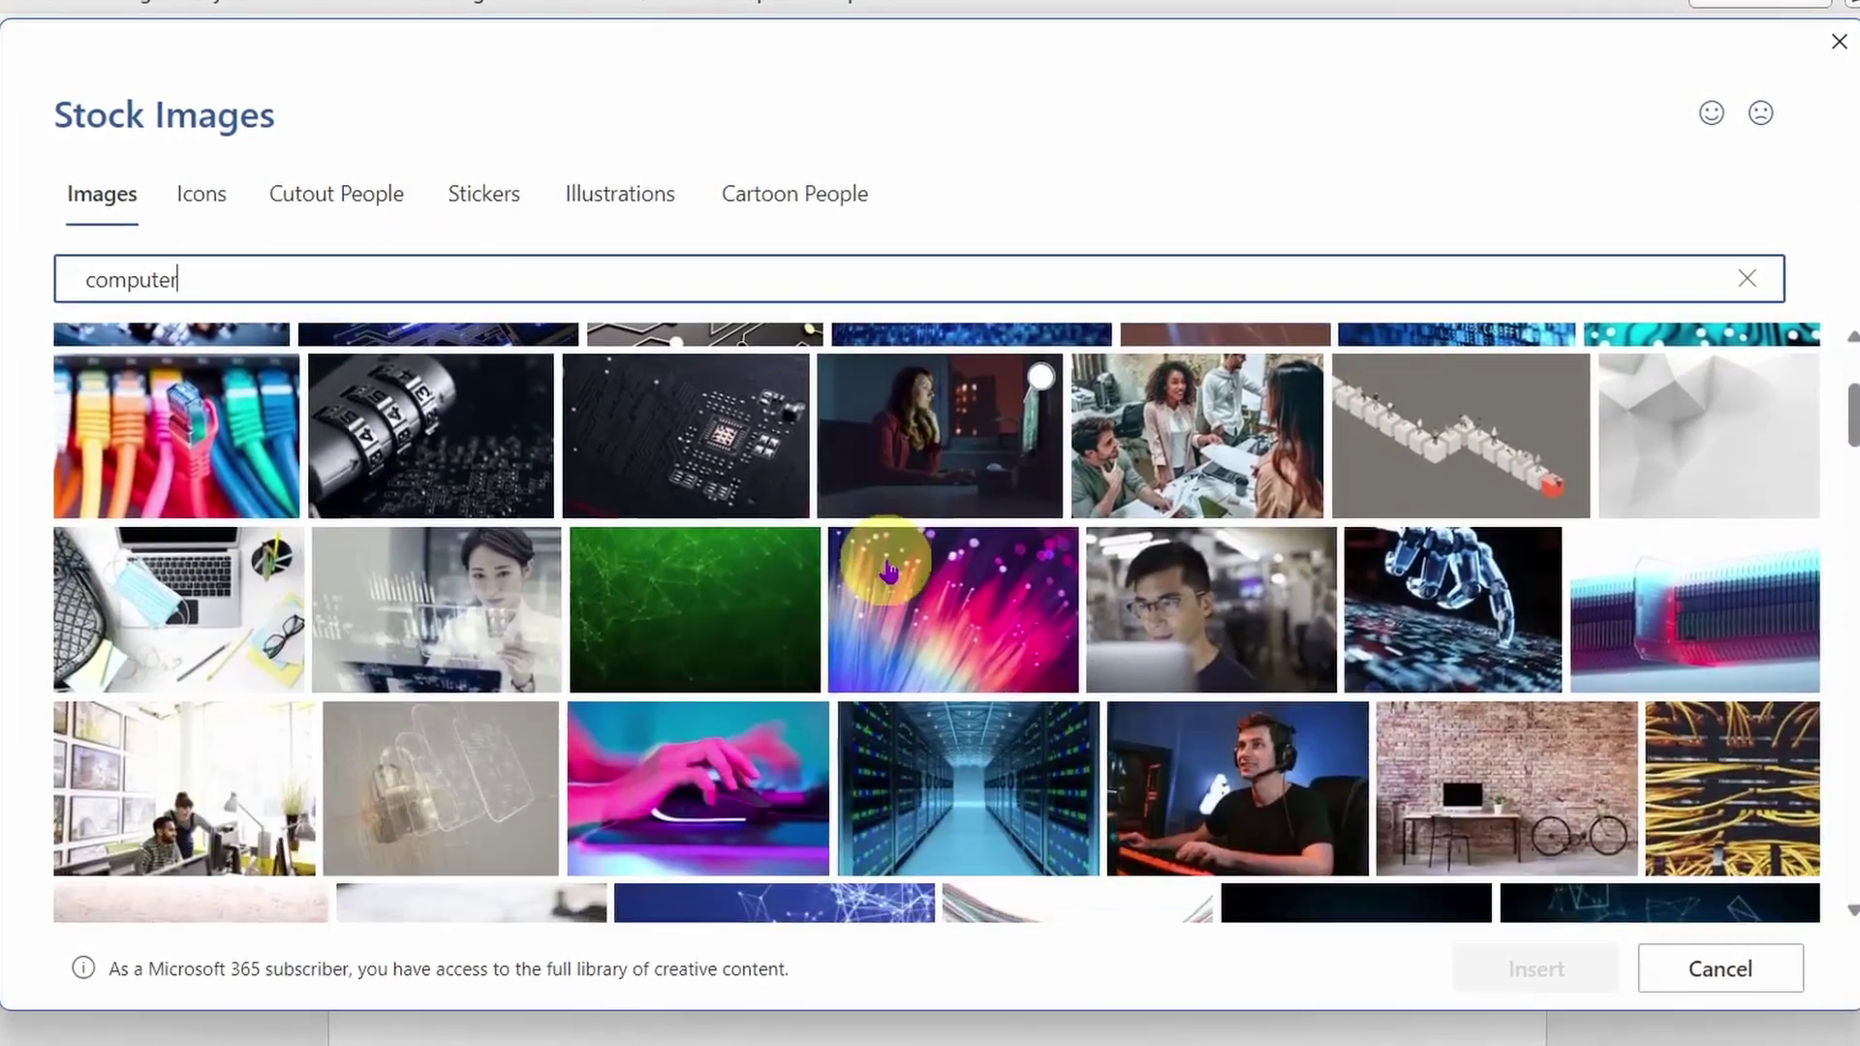
pyautogui.click(225, 608)
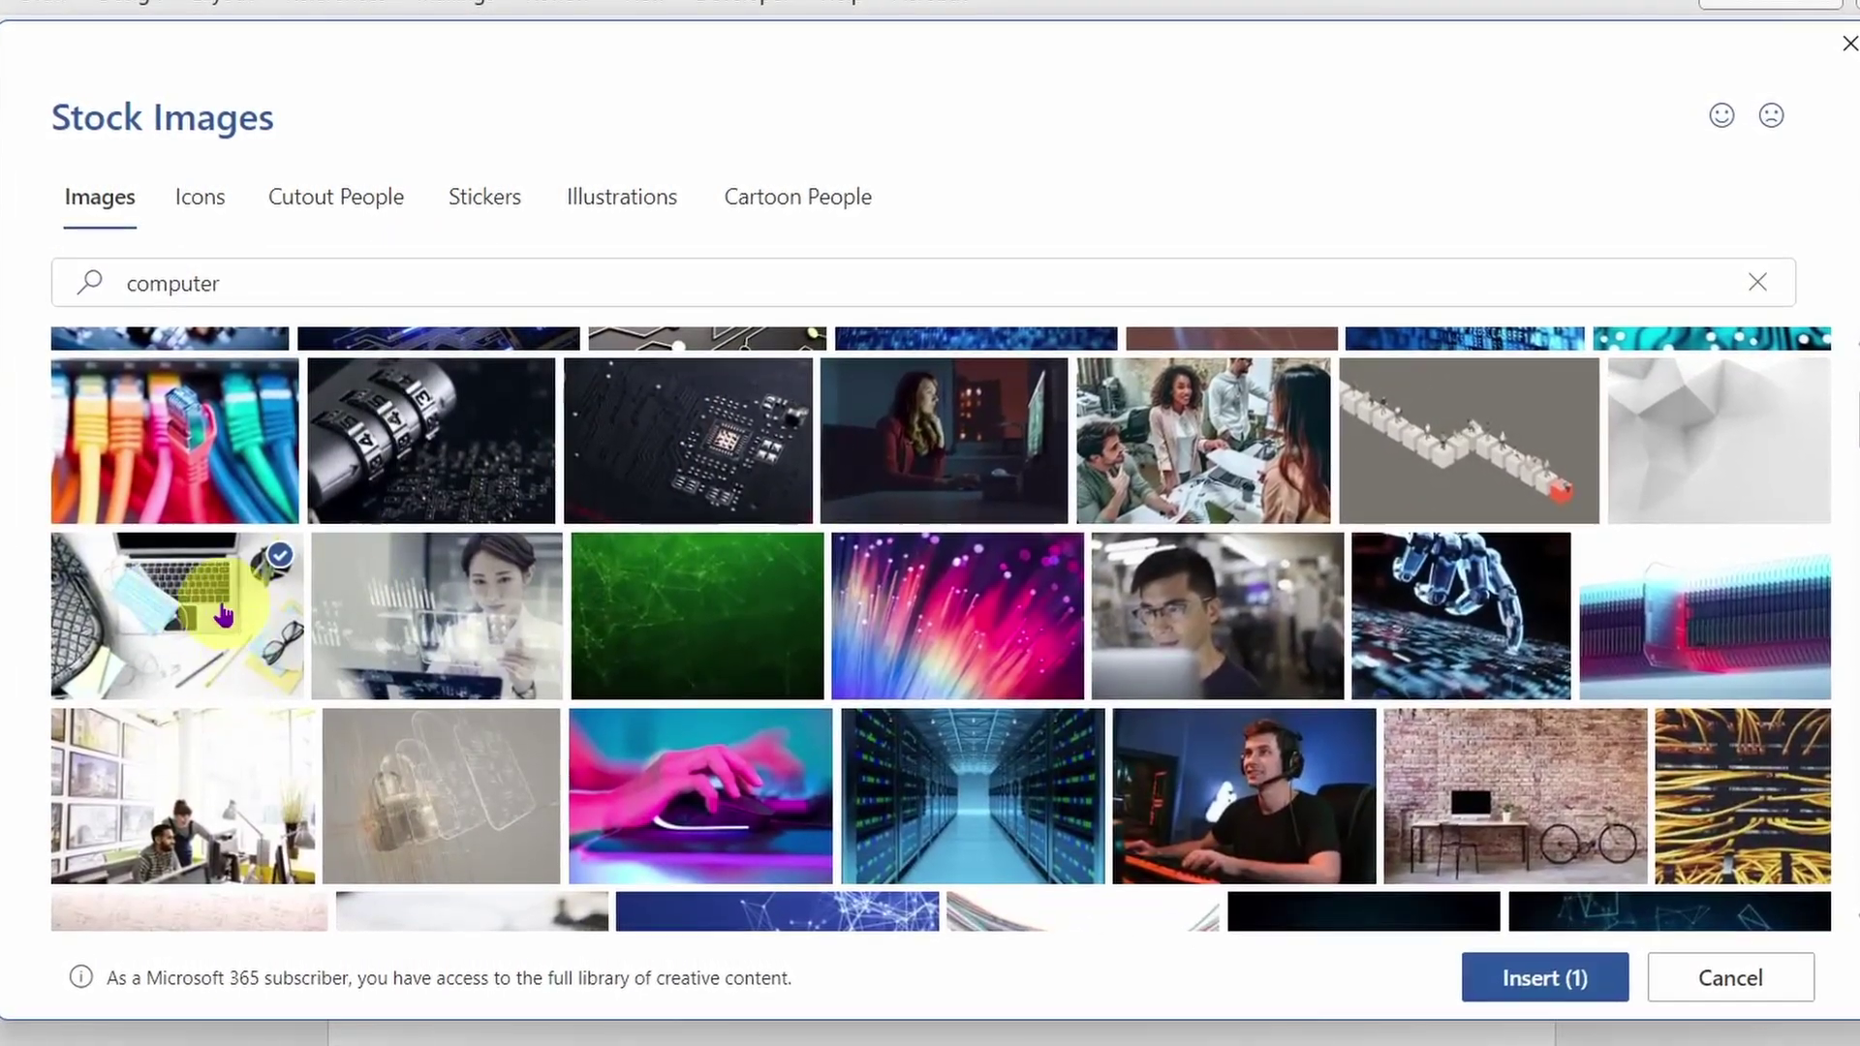
pyautogui.click(1544, 977)
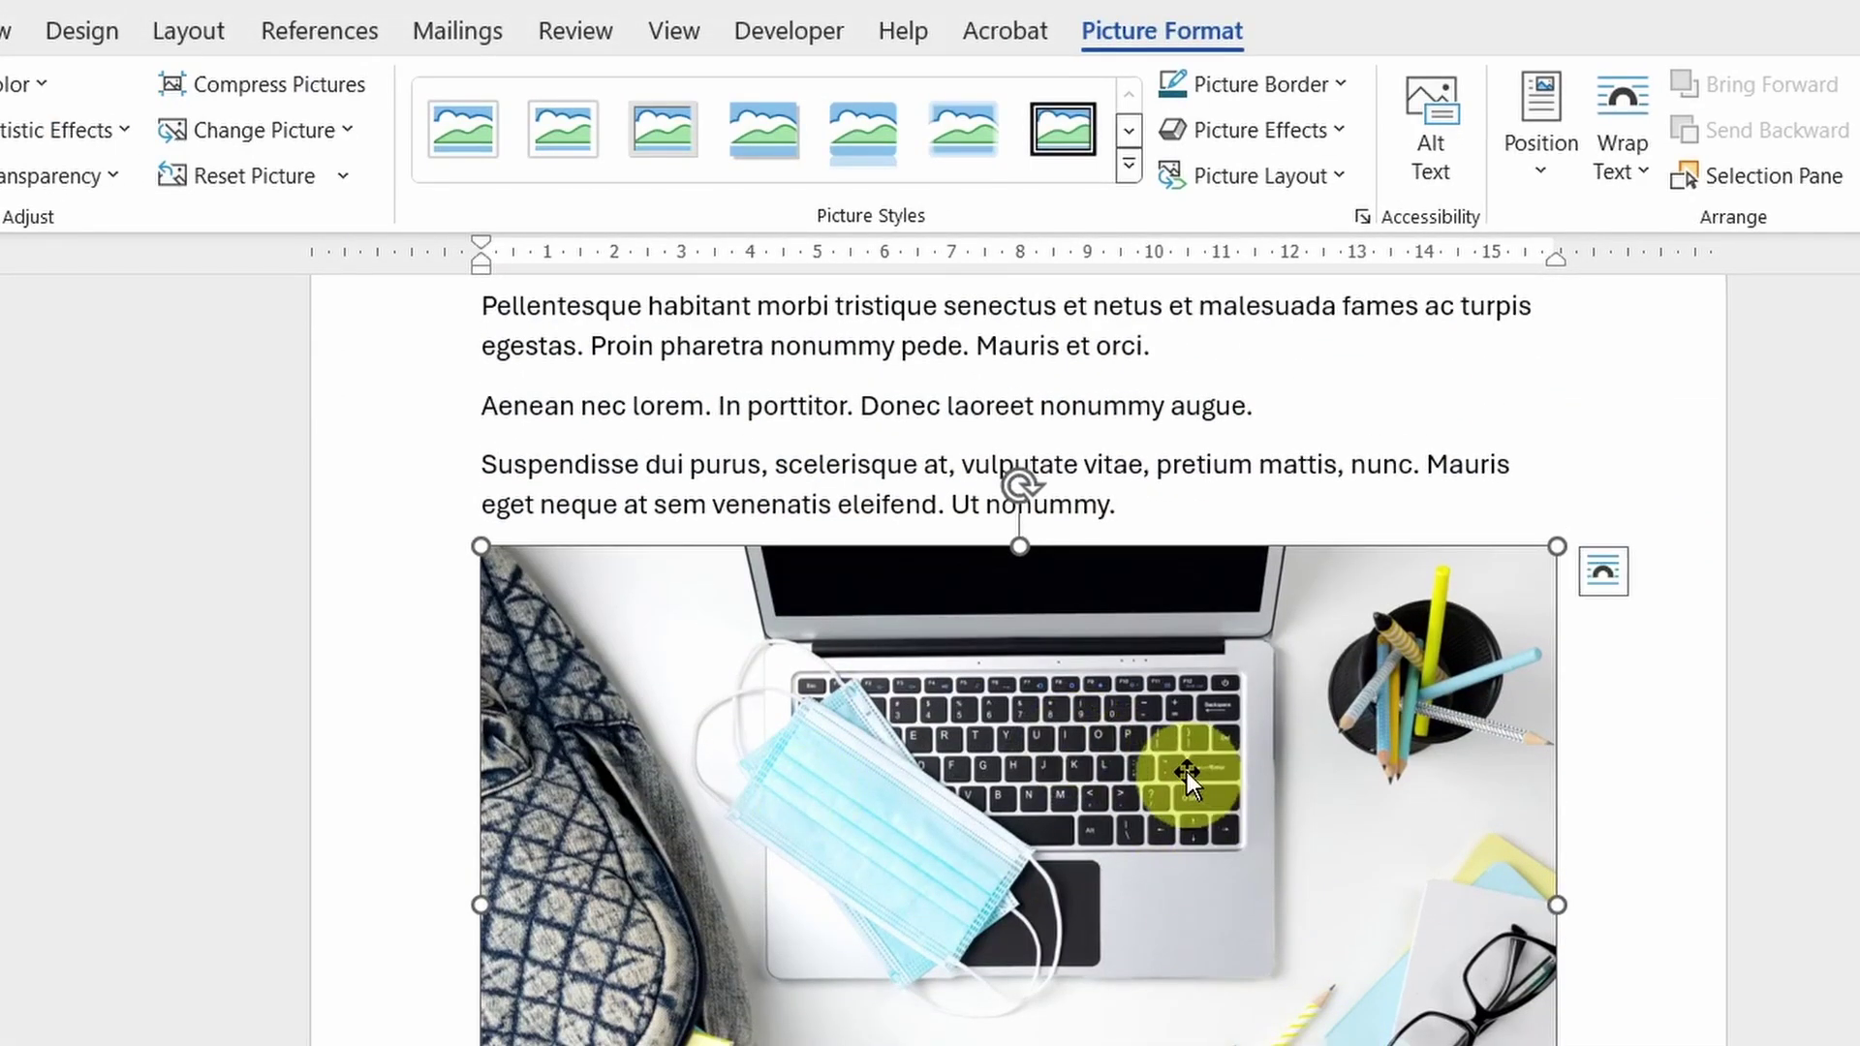
# Set the inserted picture's text wrapping to In Front of Text.
pyautogui.scroll(-2, 1188, 772)
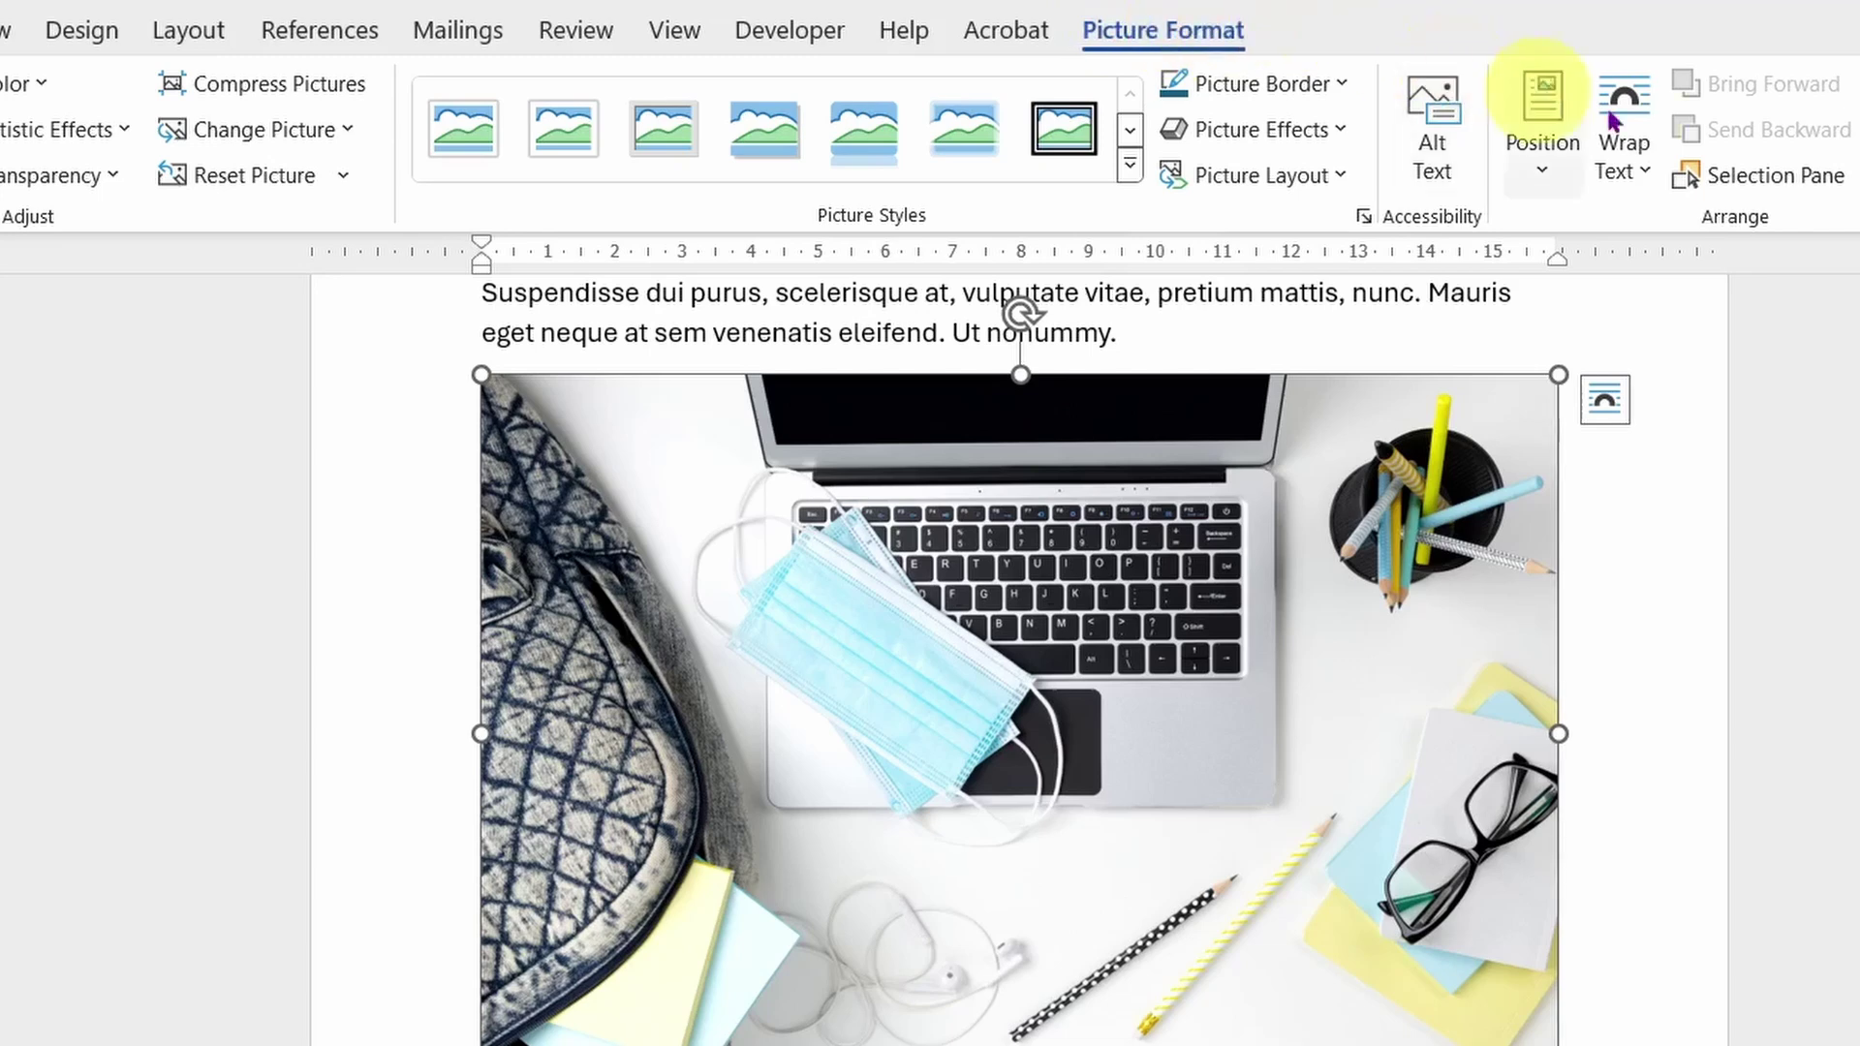
pyautogui.click(1635, 165)
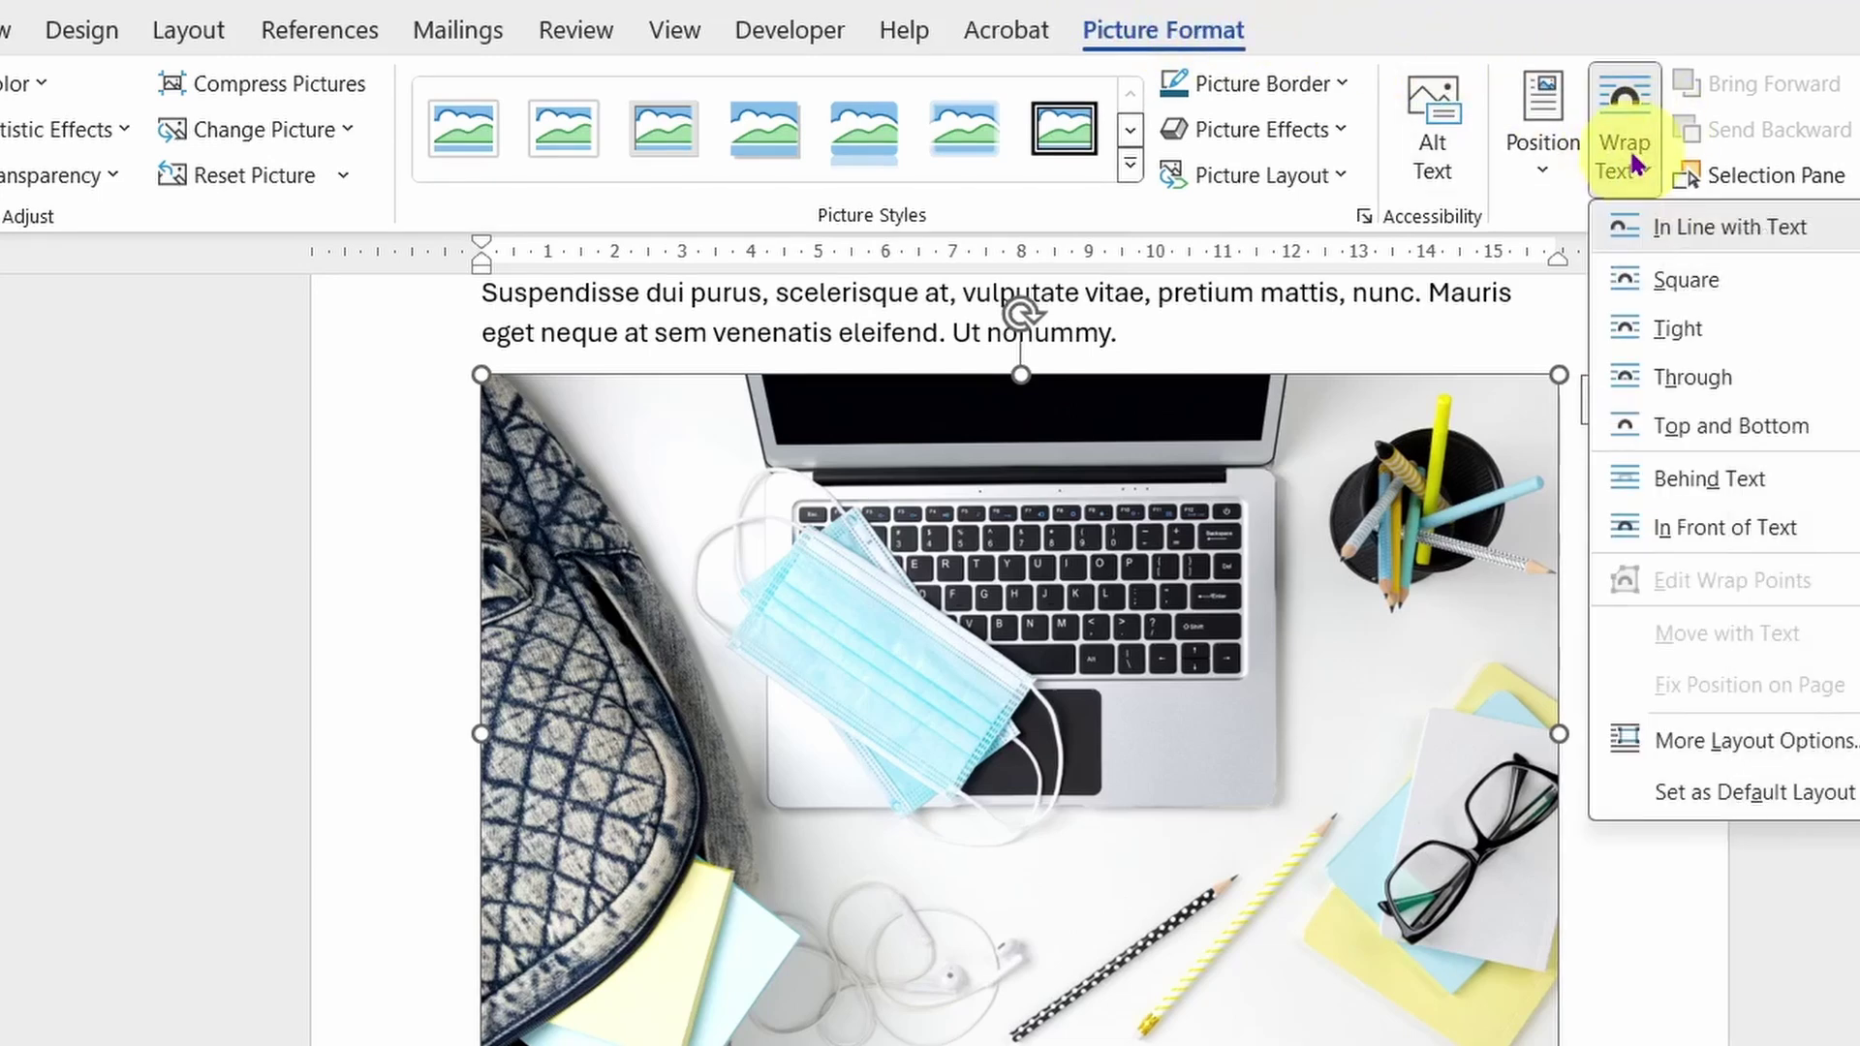
pyautogui.click(1725, 528)
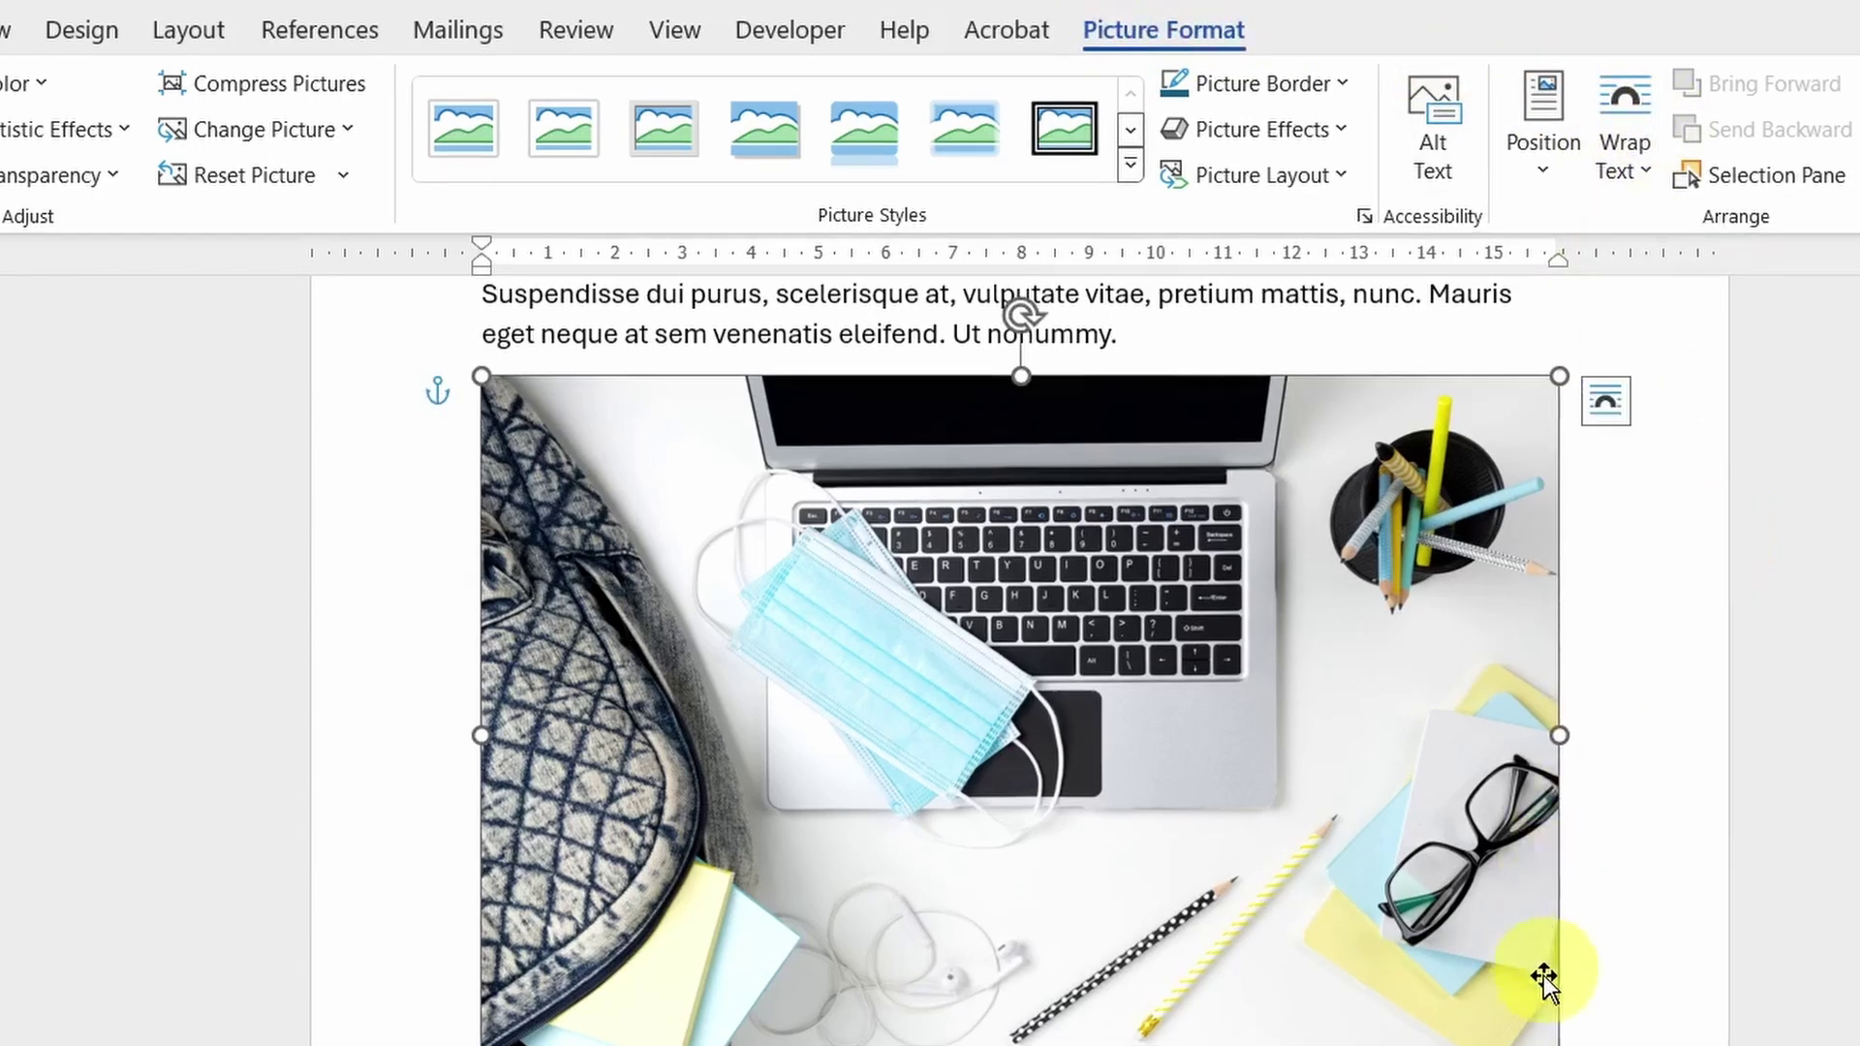
# Shrink the picture to about half its width and move it to the right side of the opening paragraphs.
pyautogui.moveTo(1560, 1042); pyautogui.dragTo(1029, 739)
pyautogui.moveTo(814, 519); pyautogui.dragTo(1317, 516)
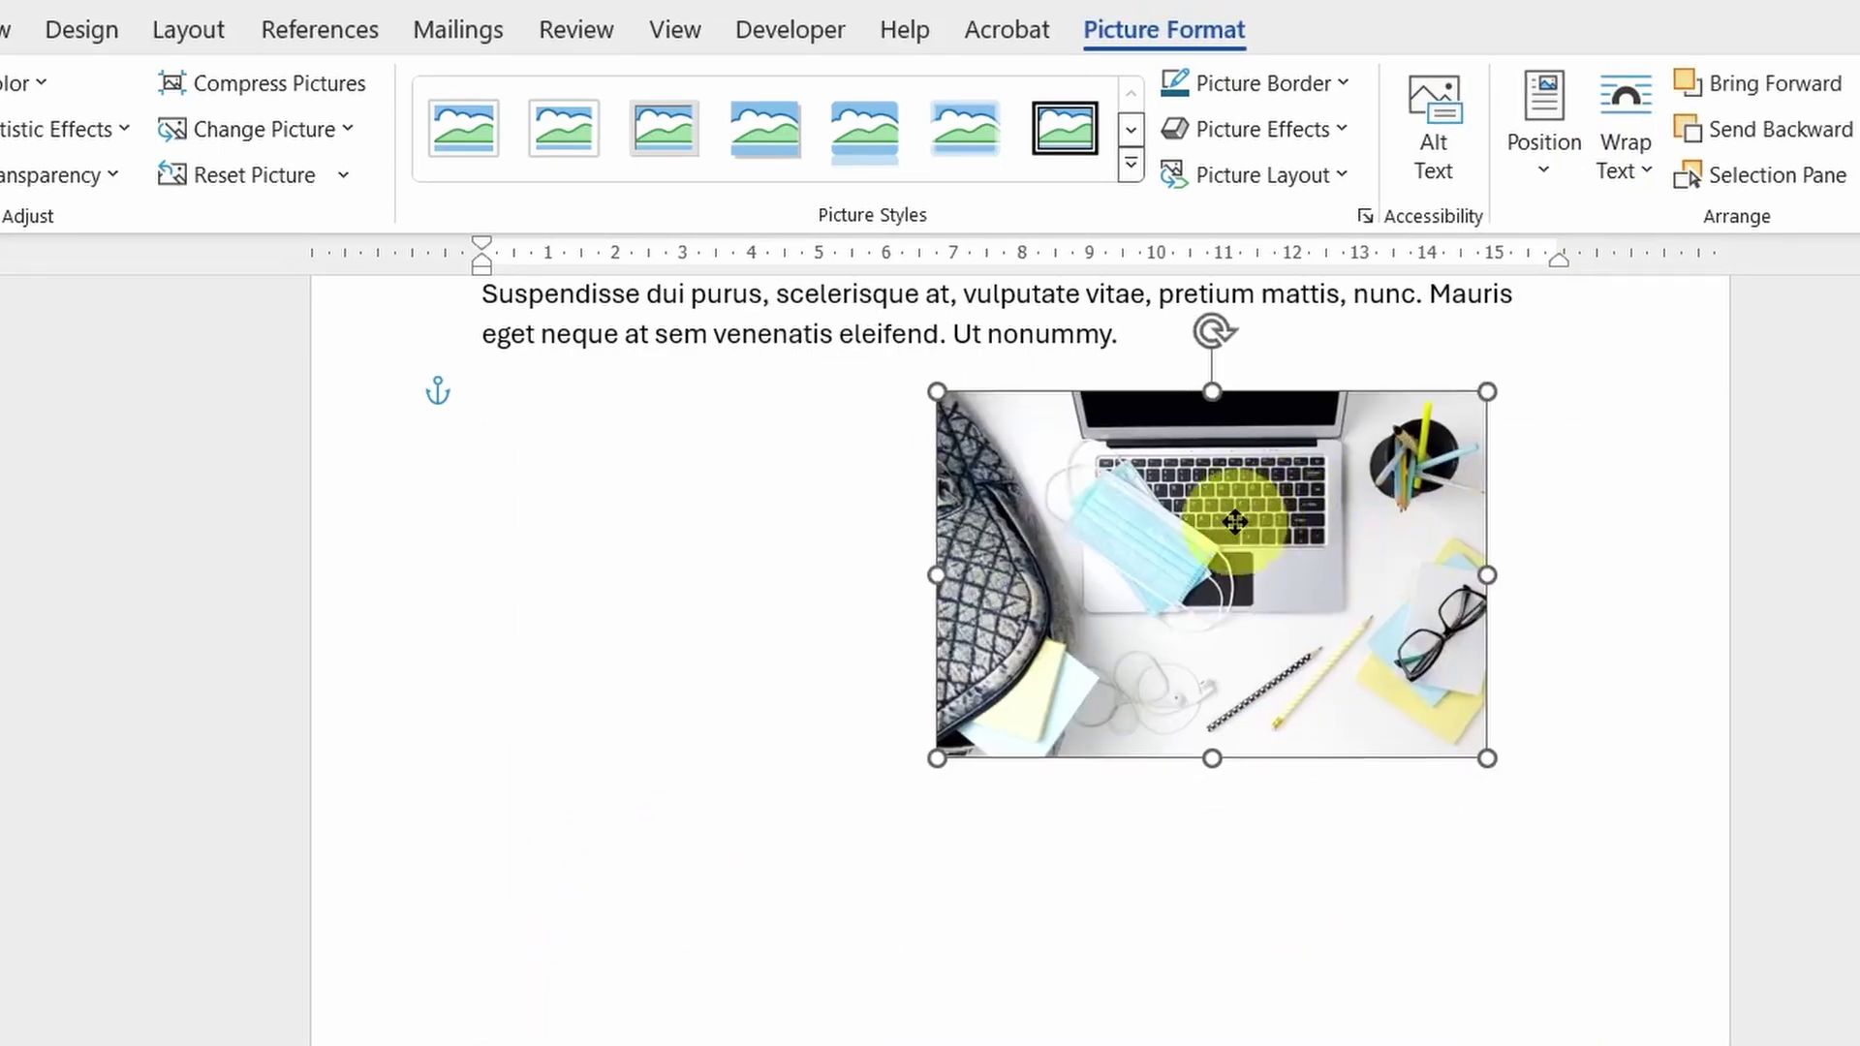
pyautogui.scroll(5, 1337, 686)
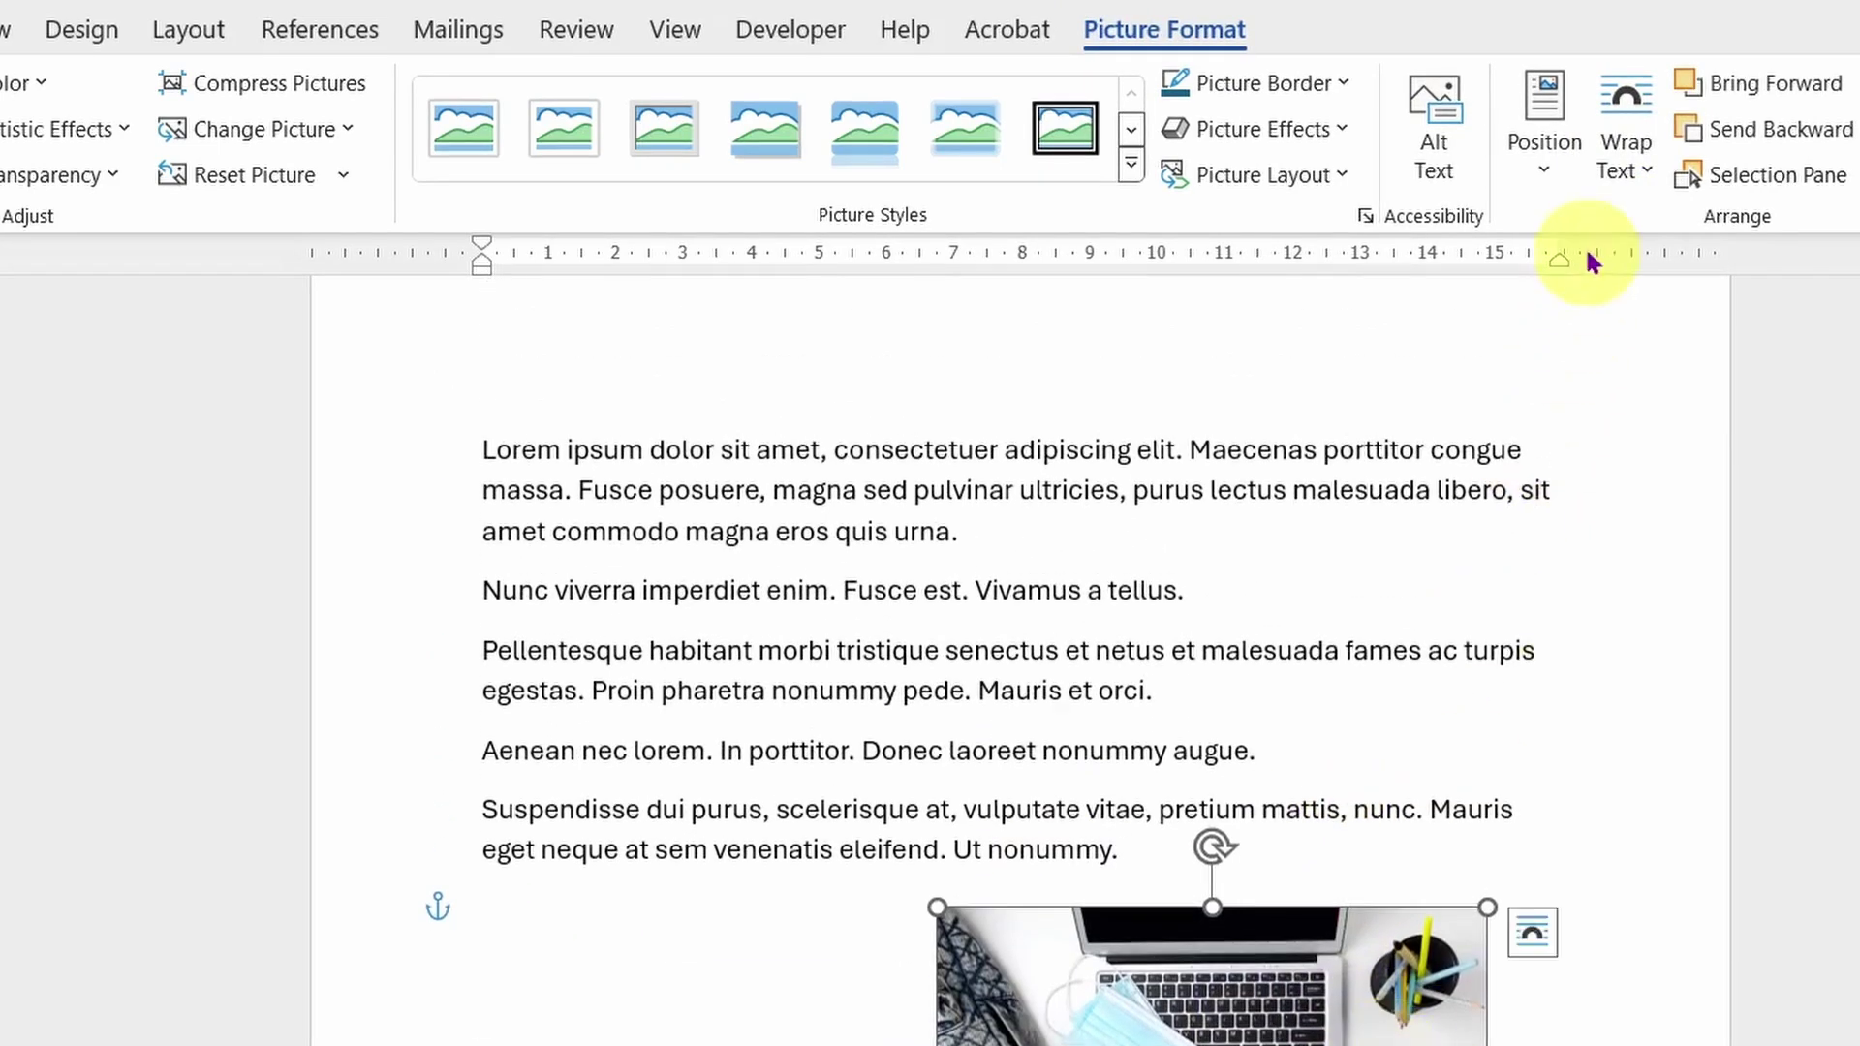
pyautogui.moveTo(1386, 1007); pyautogui.dragTo(1421, 667)
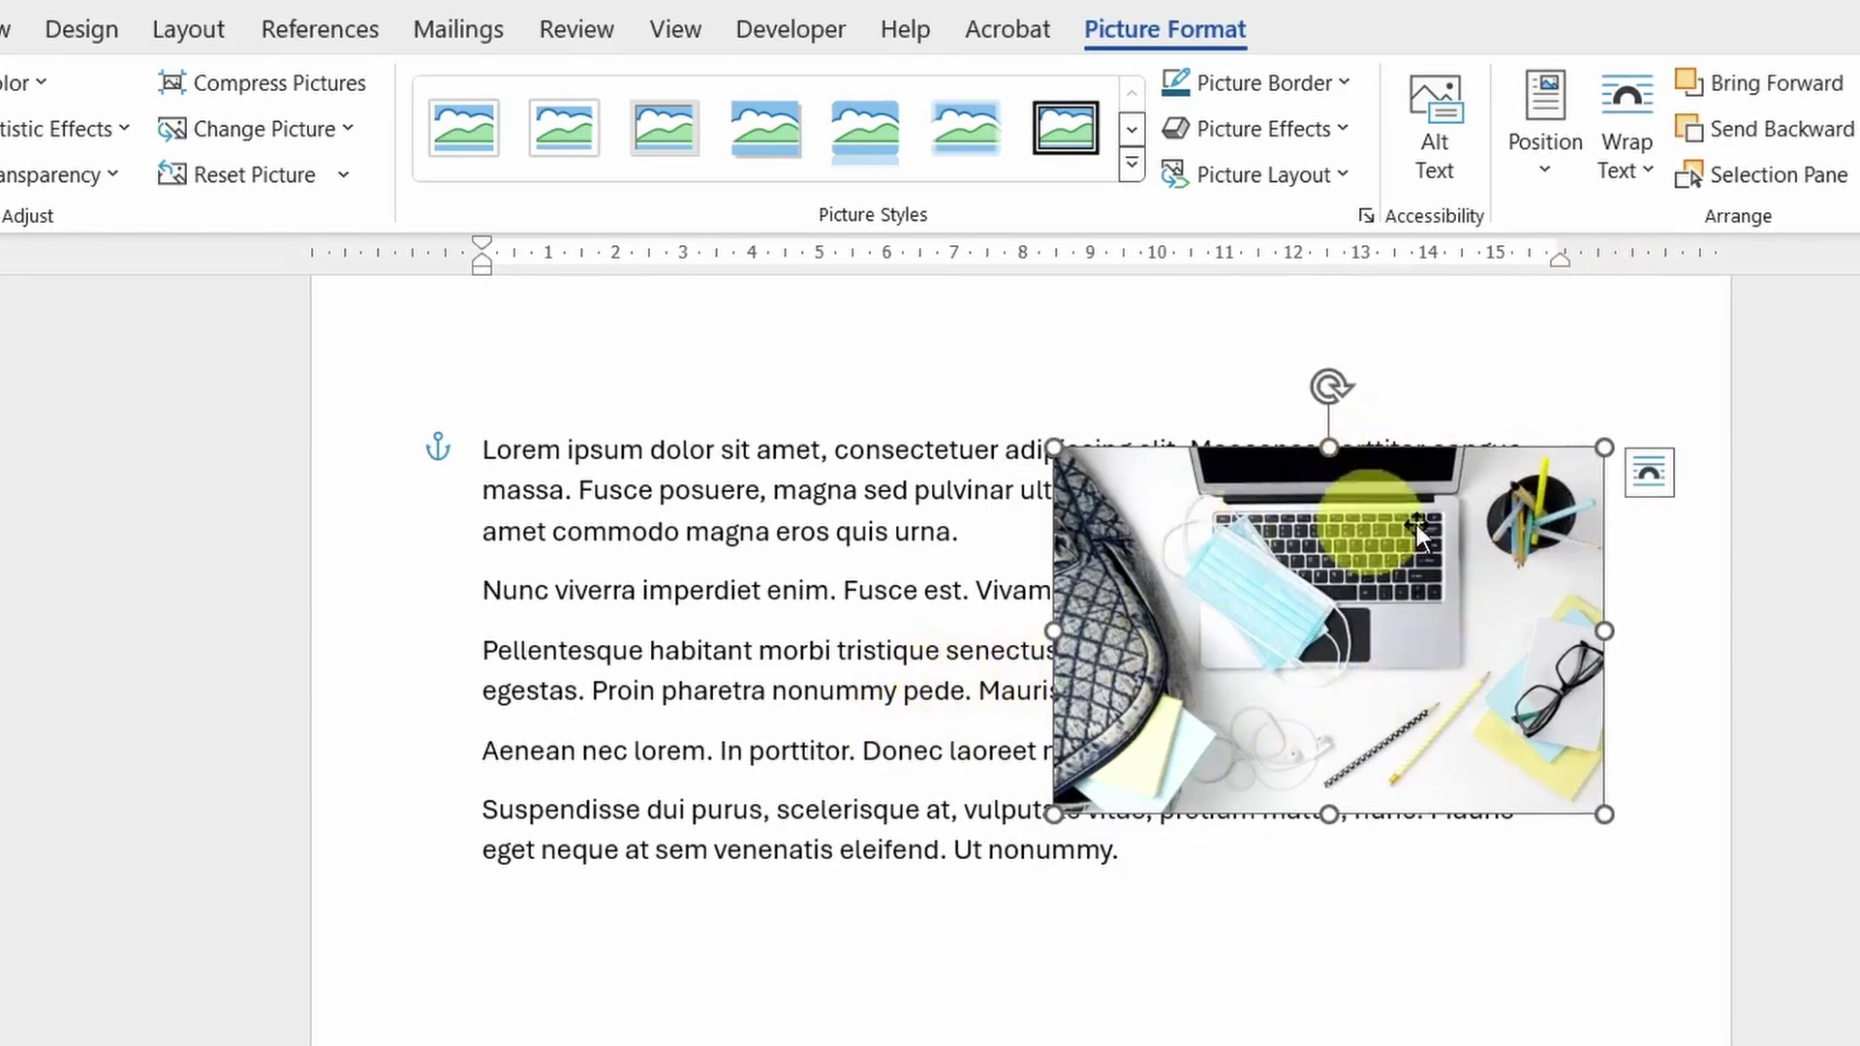
# Change the picture's text wrapping to Square and deselect the picture.
pyautogui.click(1633, 150)
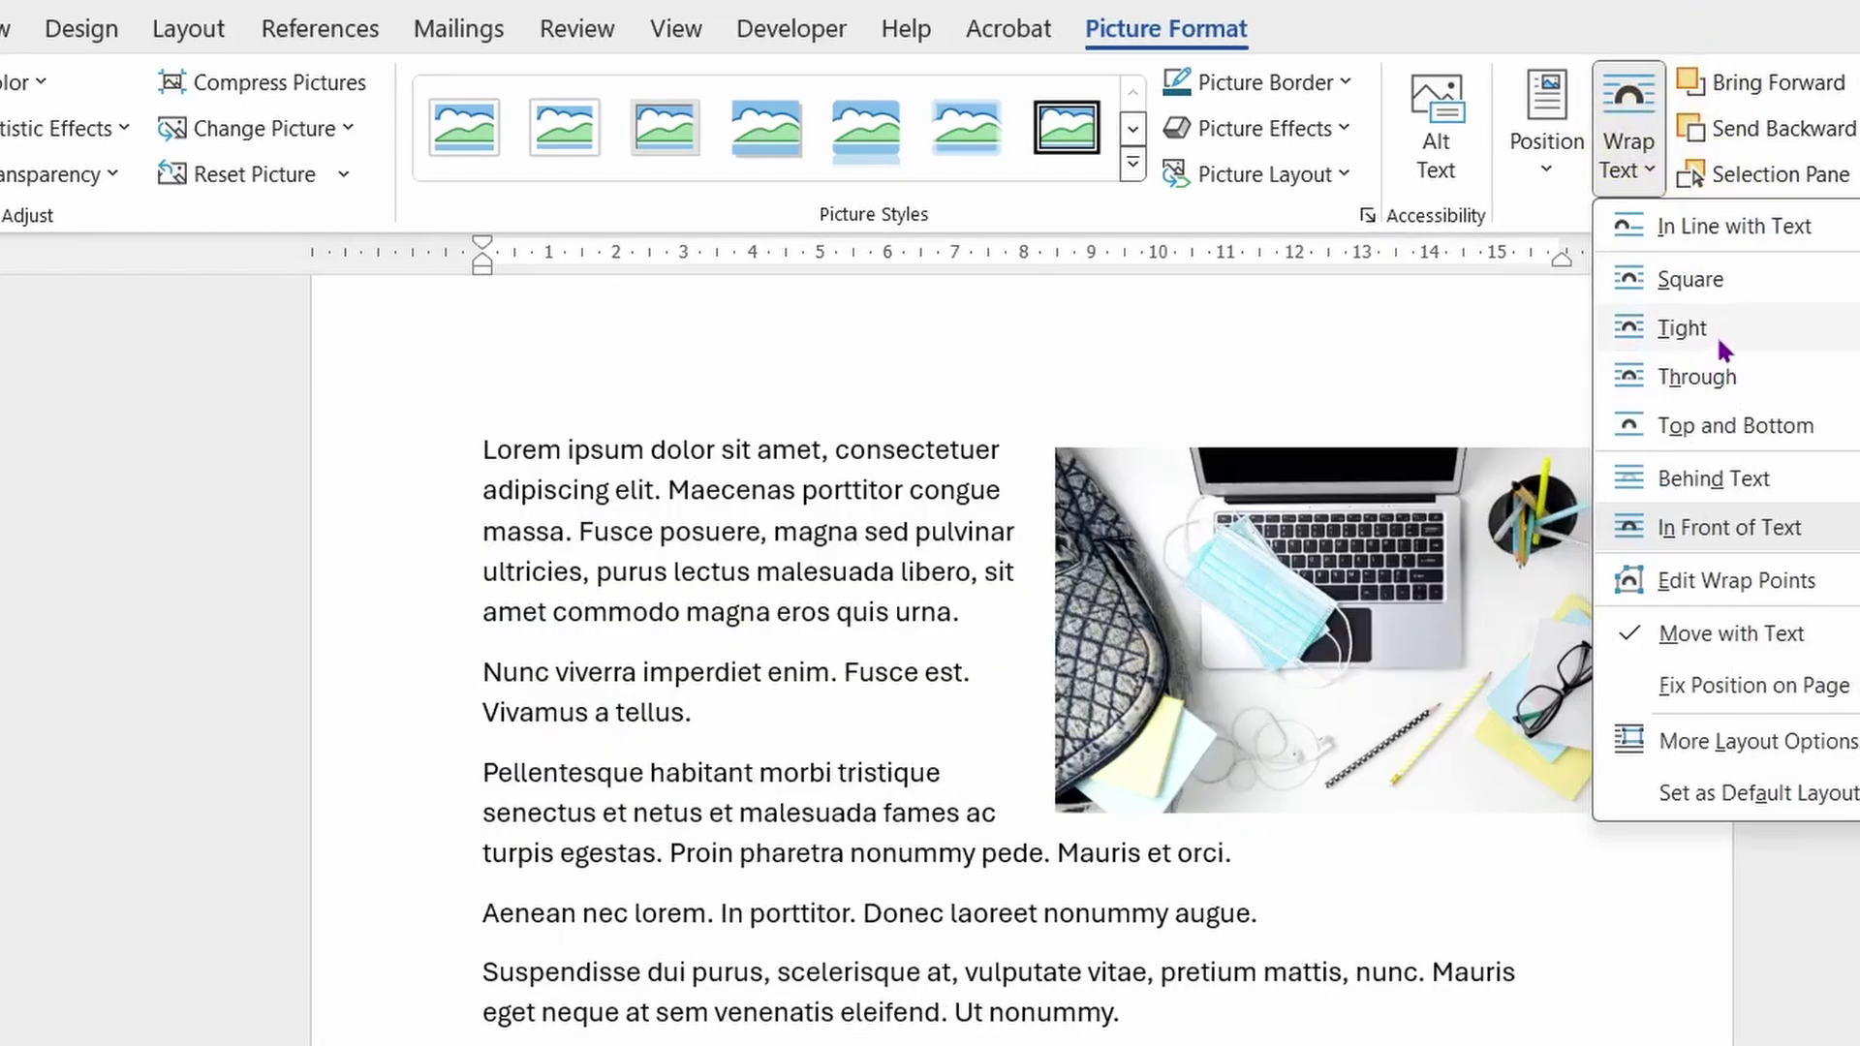
pyautogui.click(1707, 281)
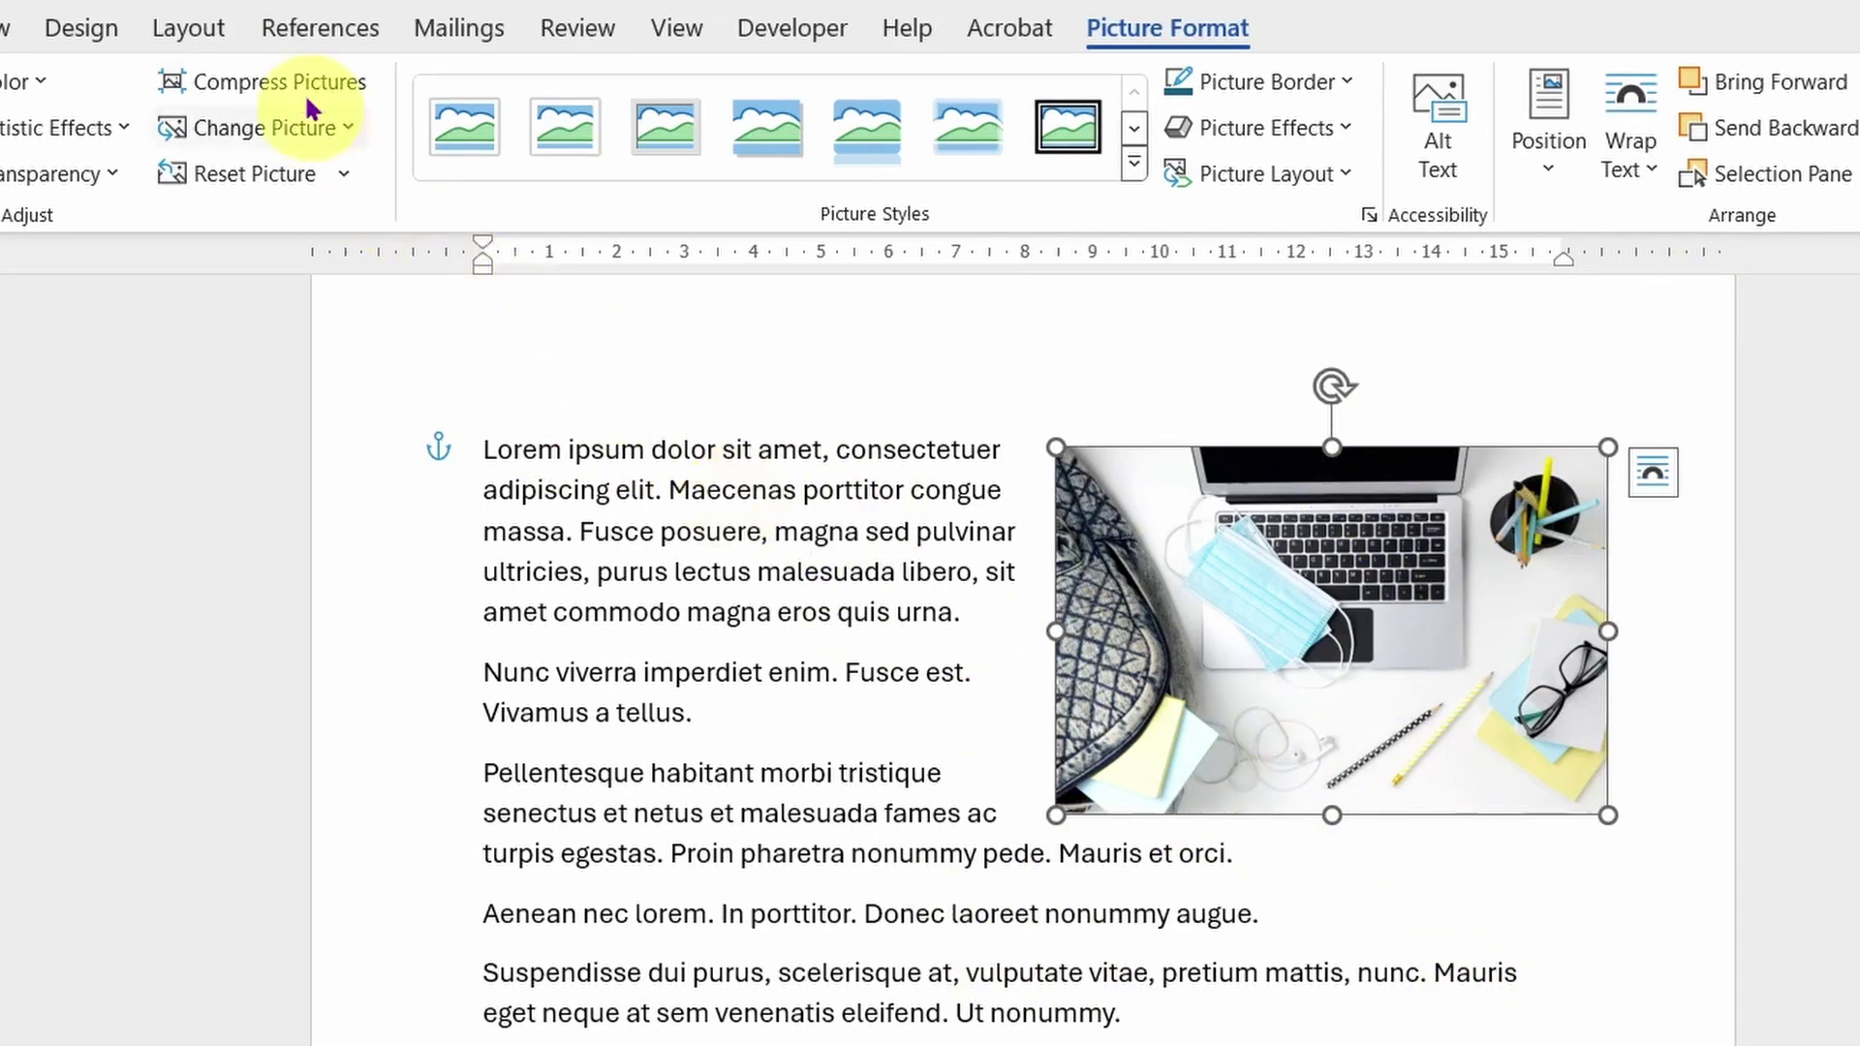
pyautogui.click(1516, 967)
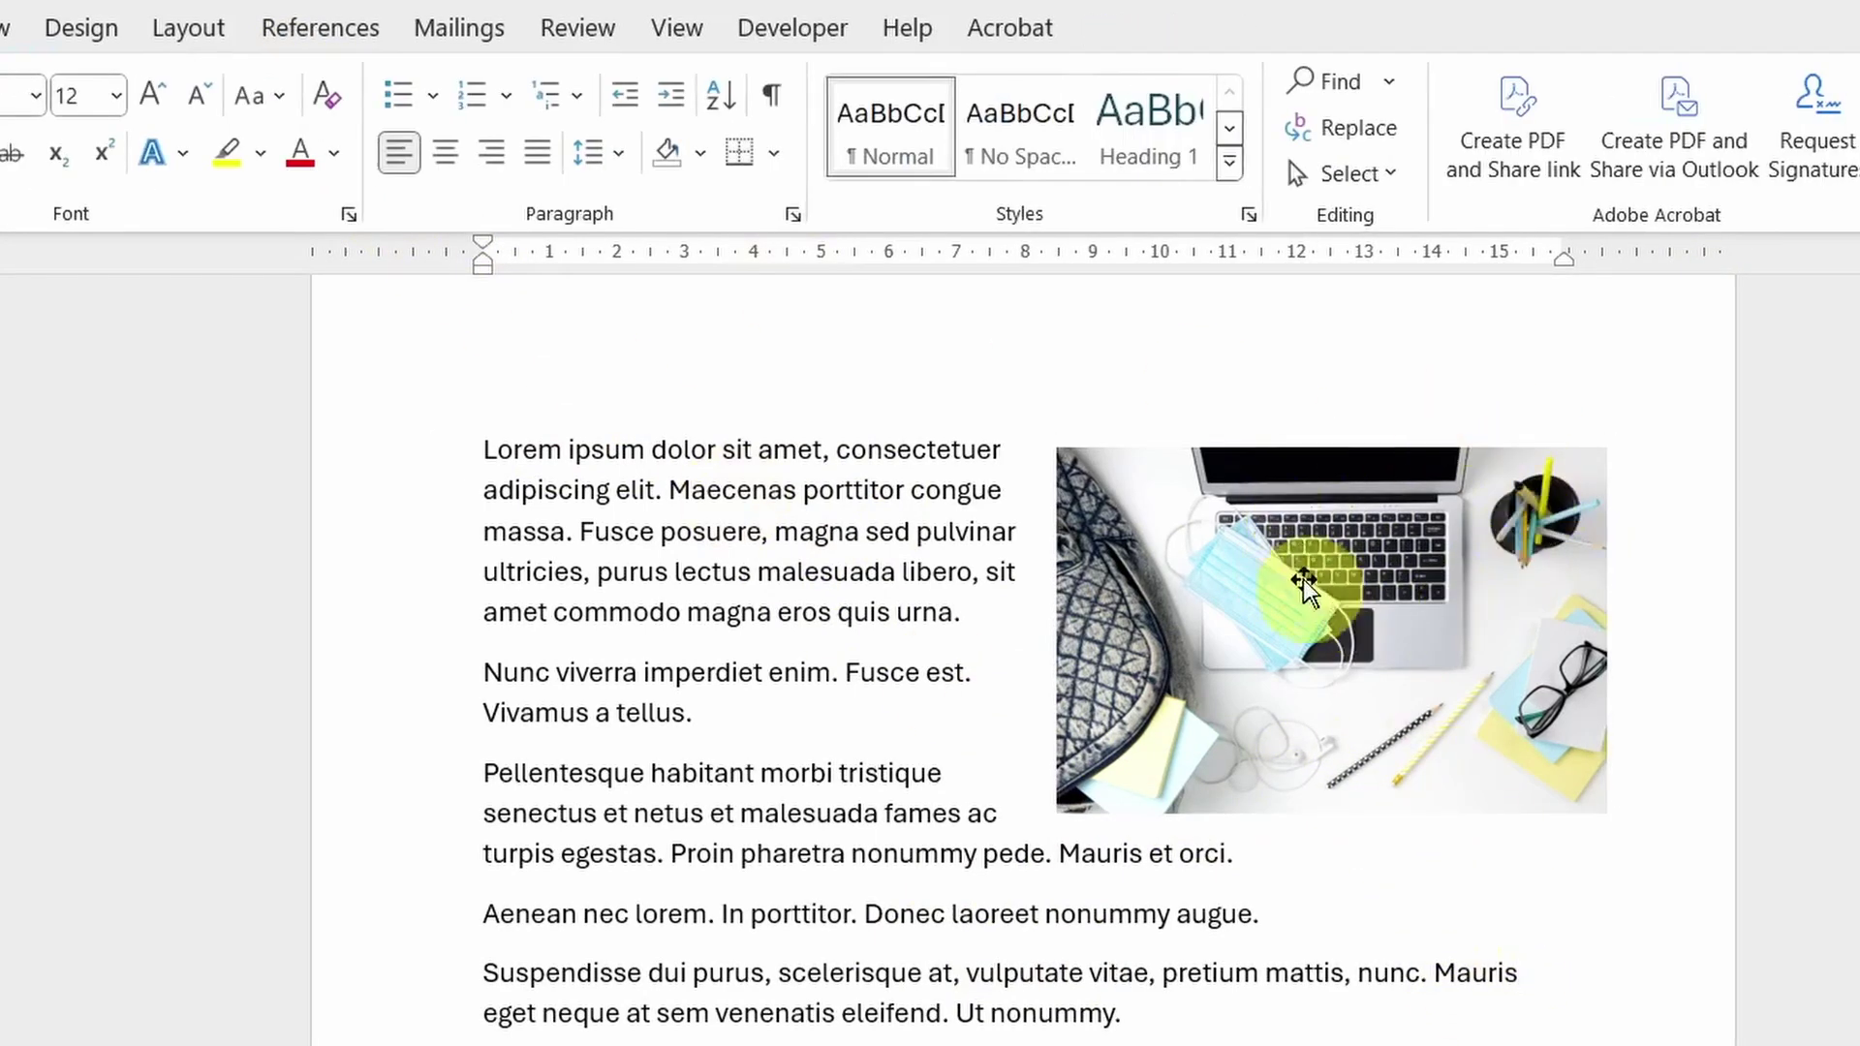
# Insert the caption "Figure 1" for the picture, using the Figure label and the position Below selected item.
pyautogui.click(1392, 577)
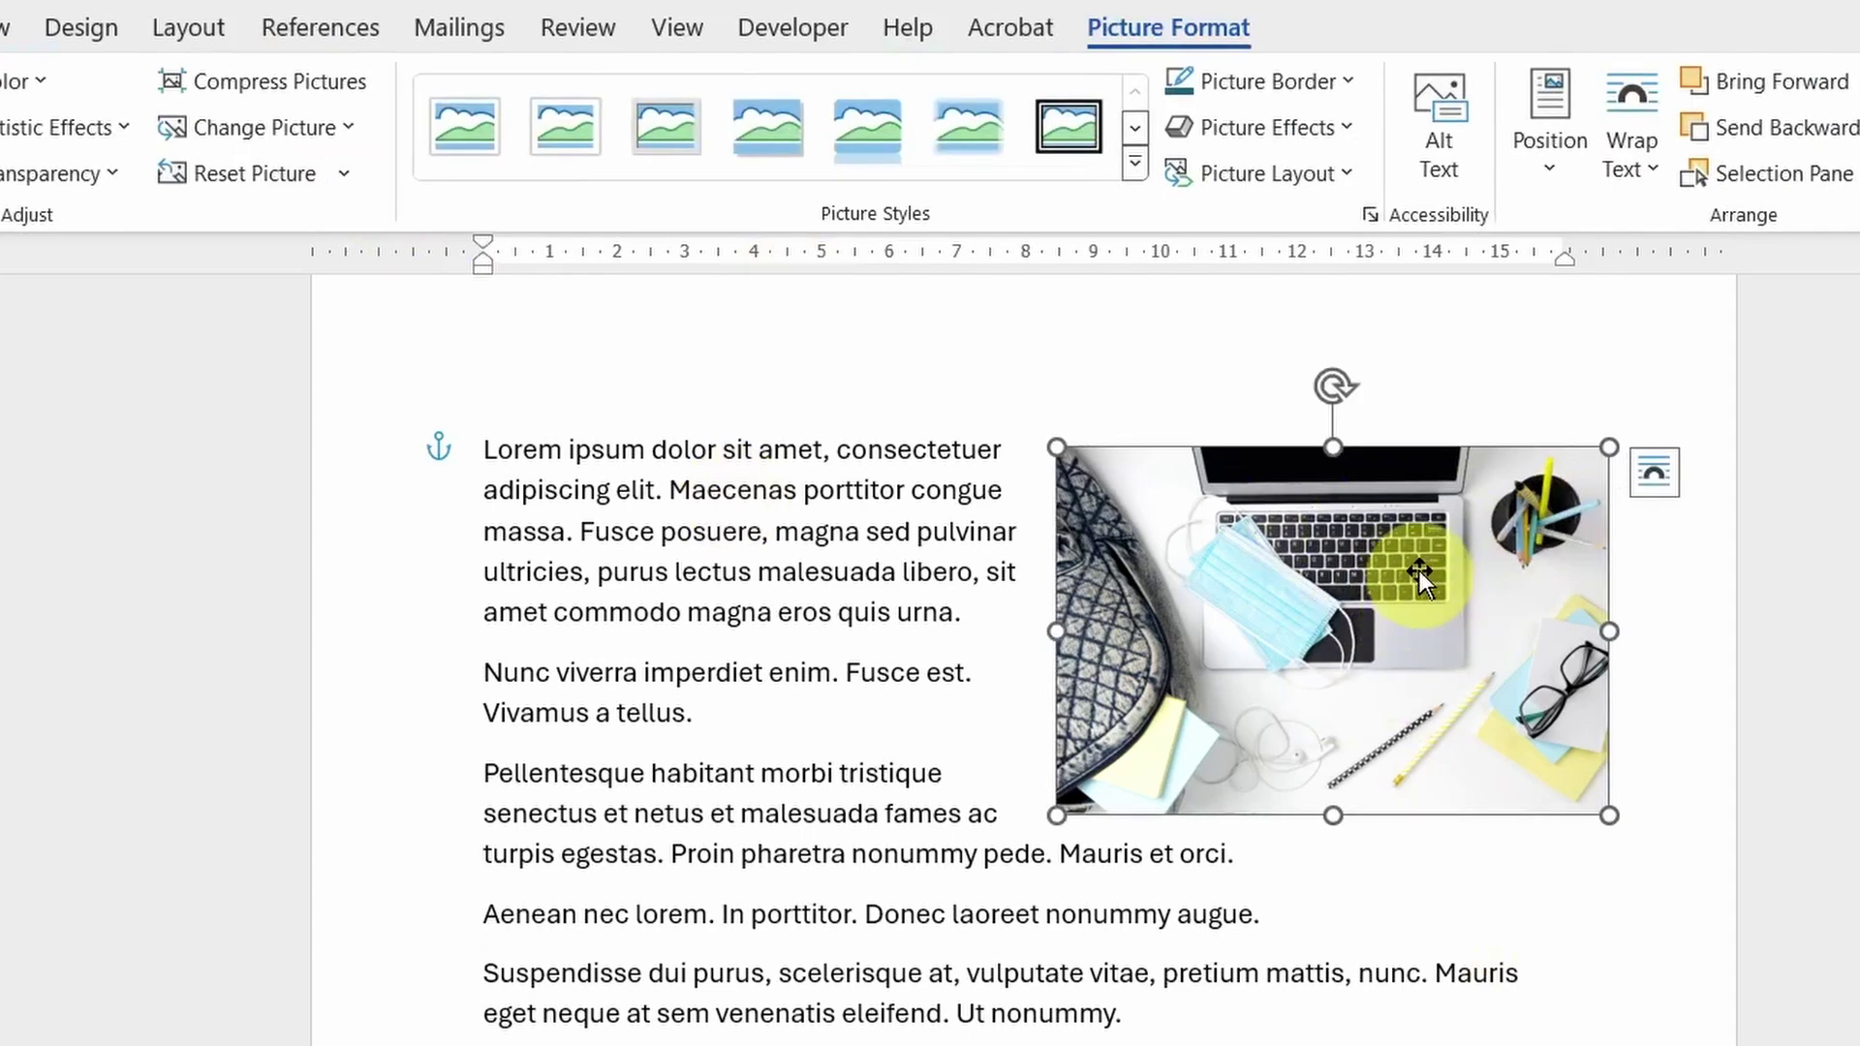
pyautogui.click(364, 33)
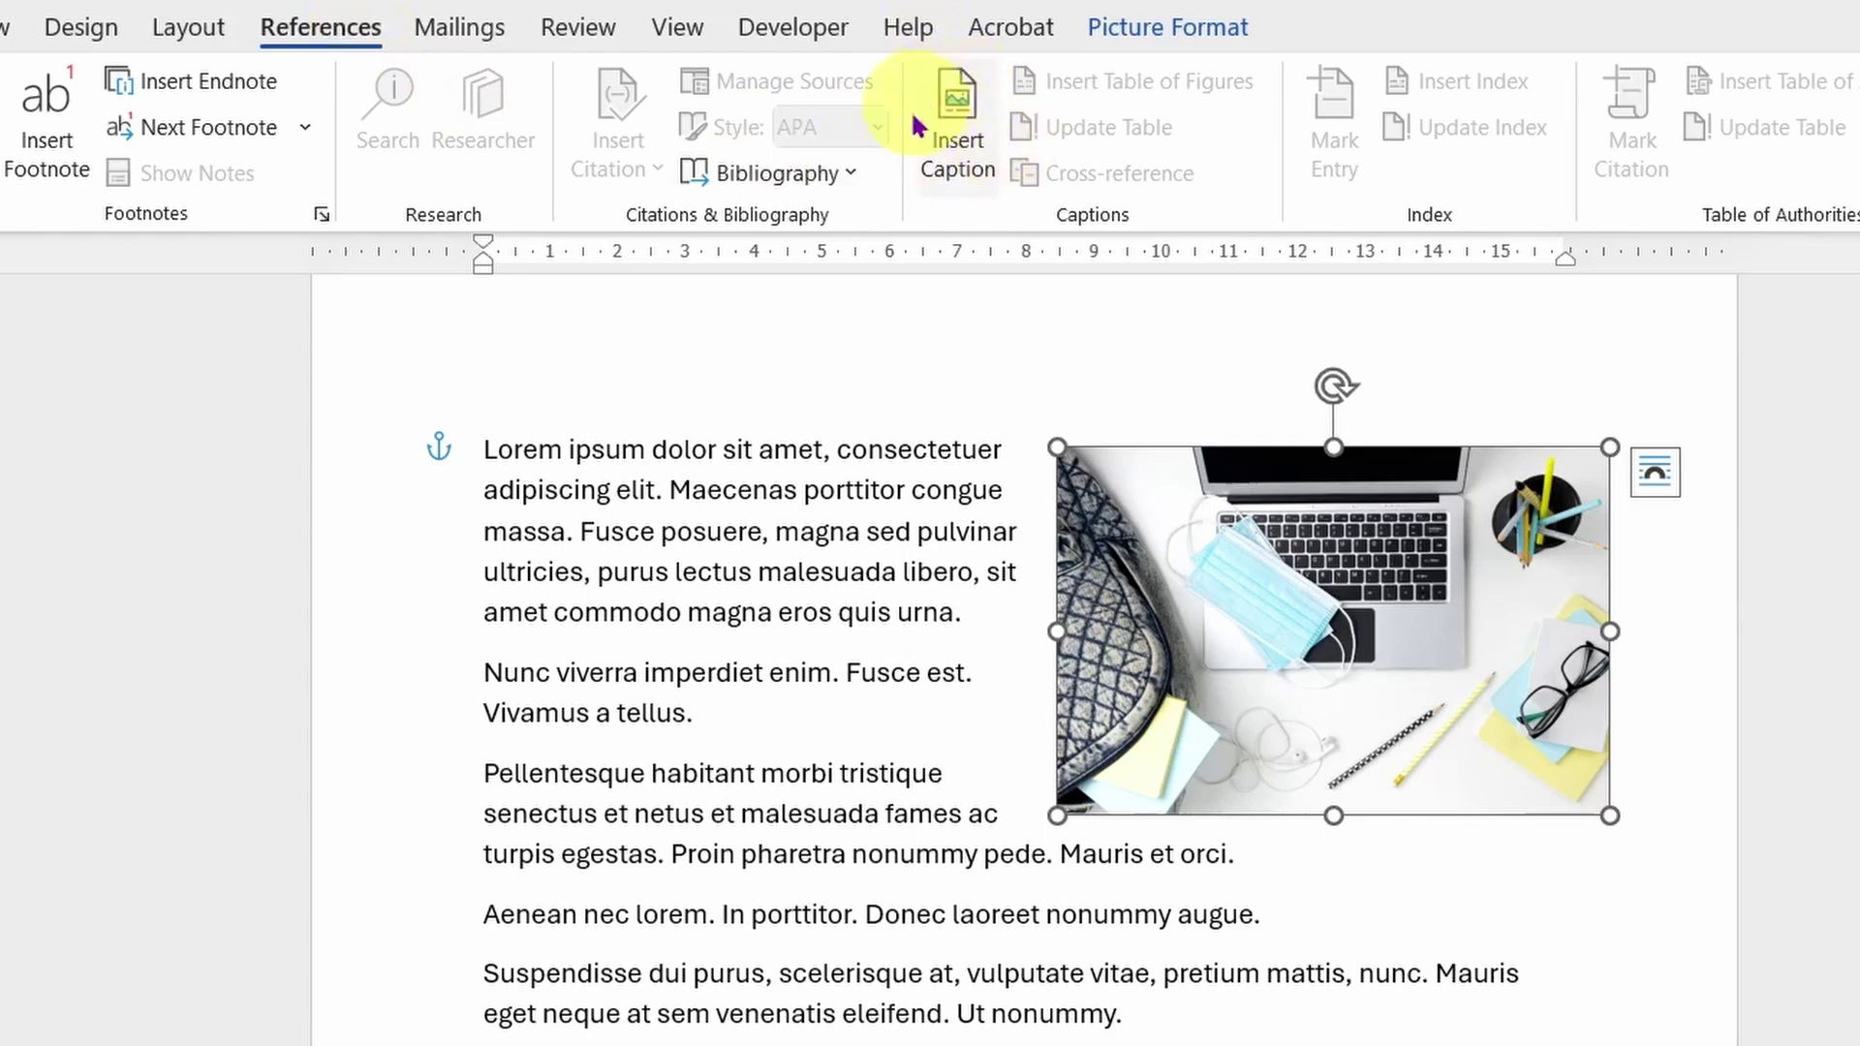
pyautogui.click(959, 116)
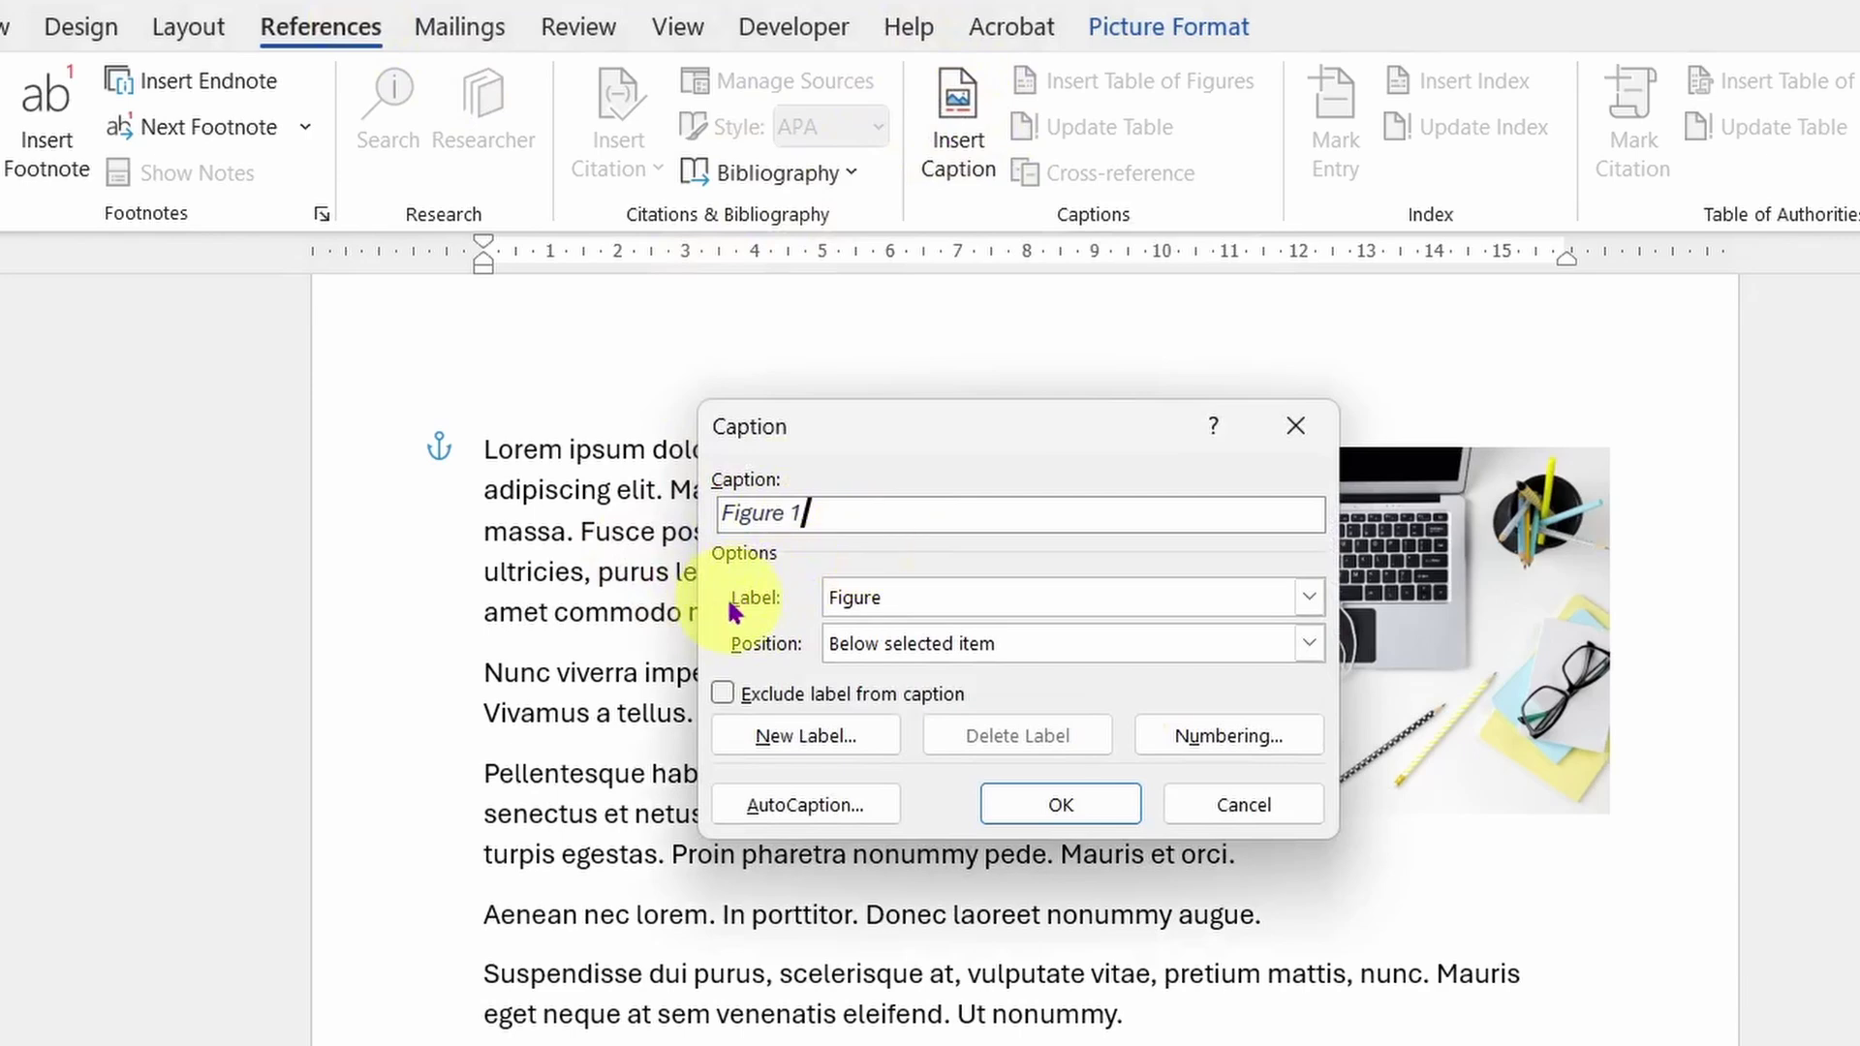
pyautogui.click(1015, 607)
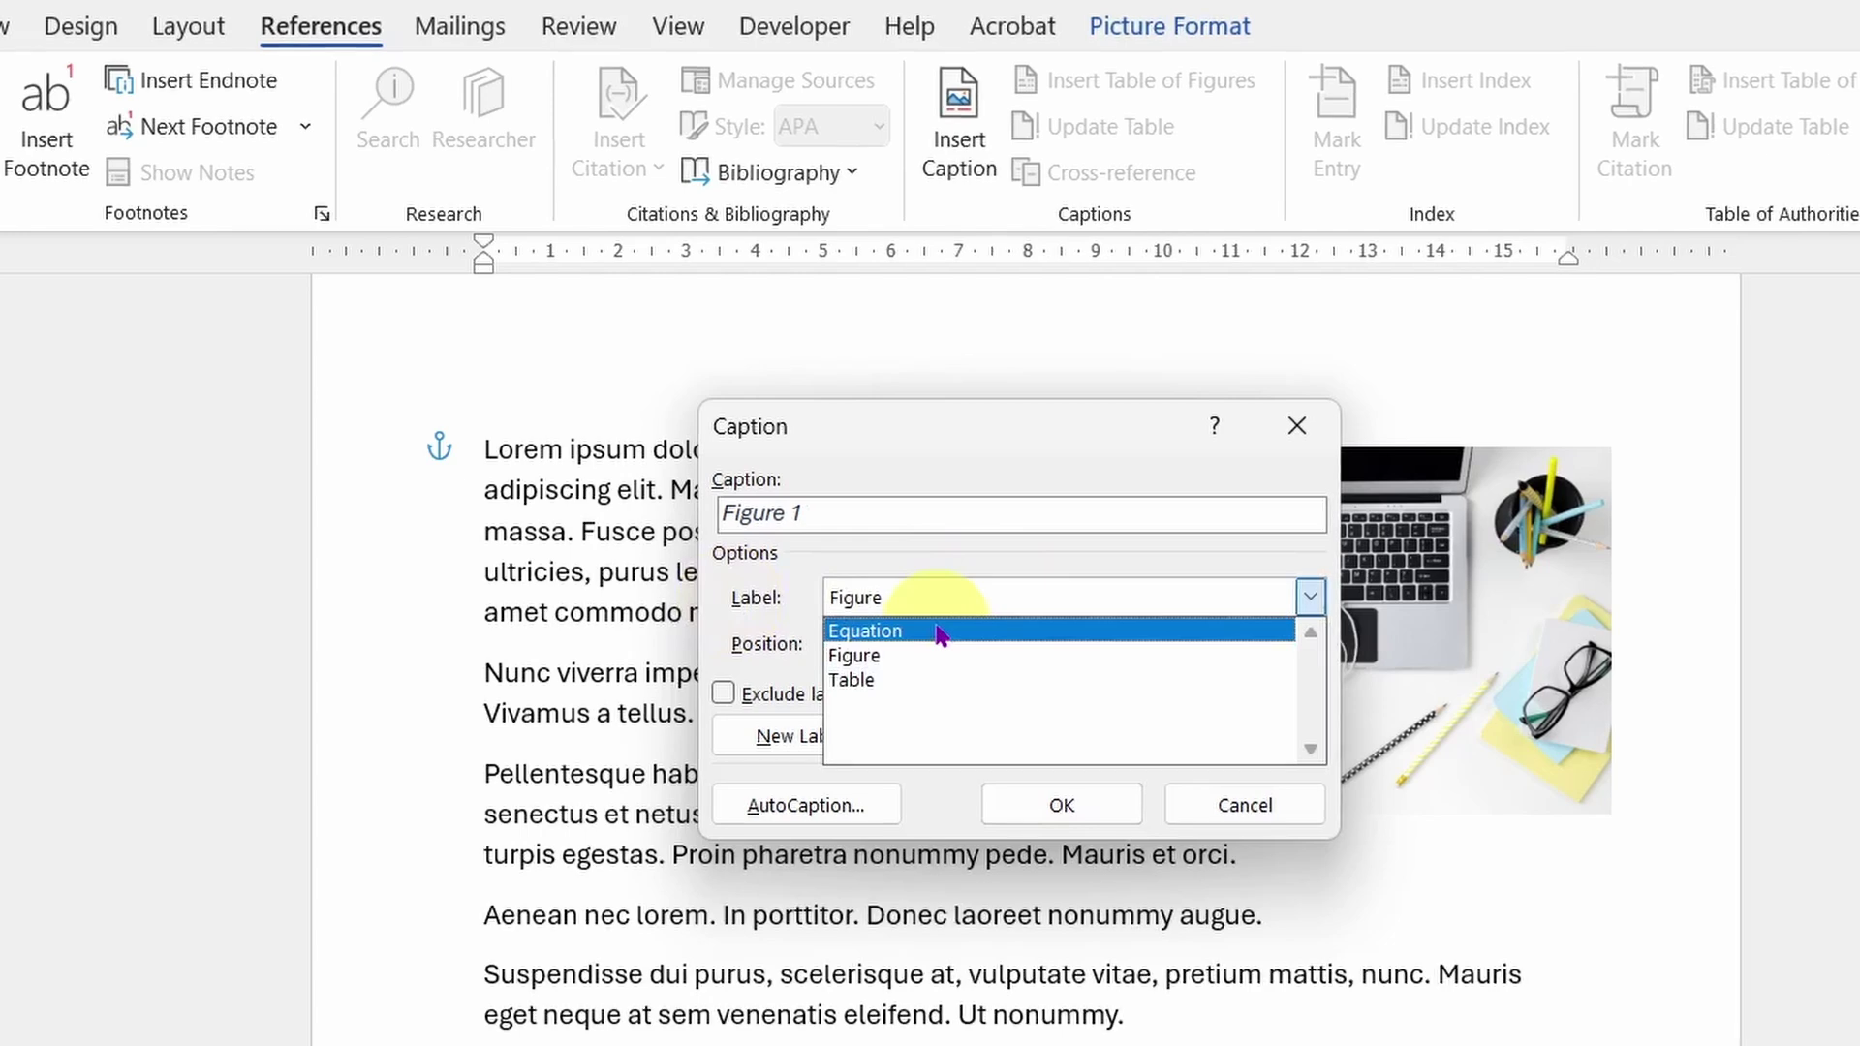
pyautogui.click(867, 657)
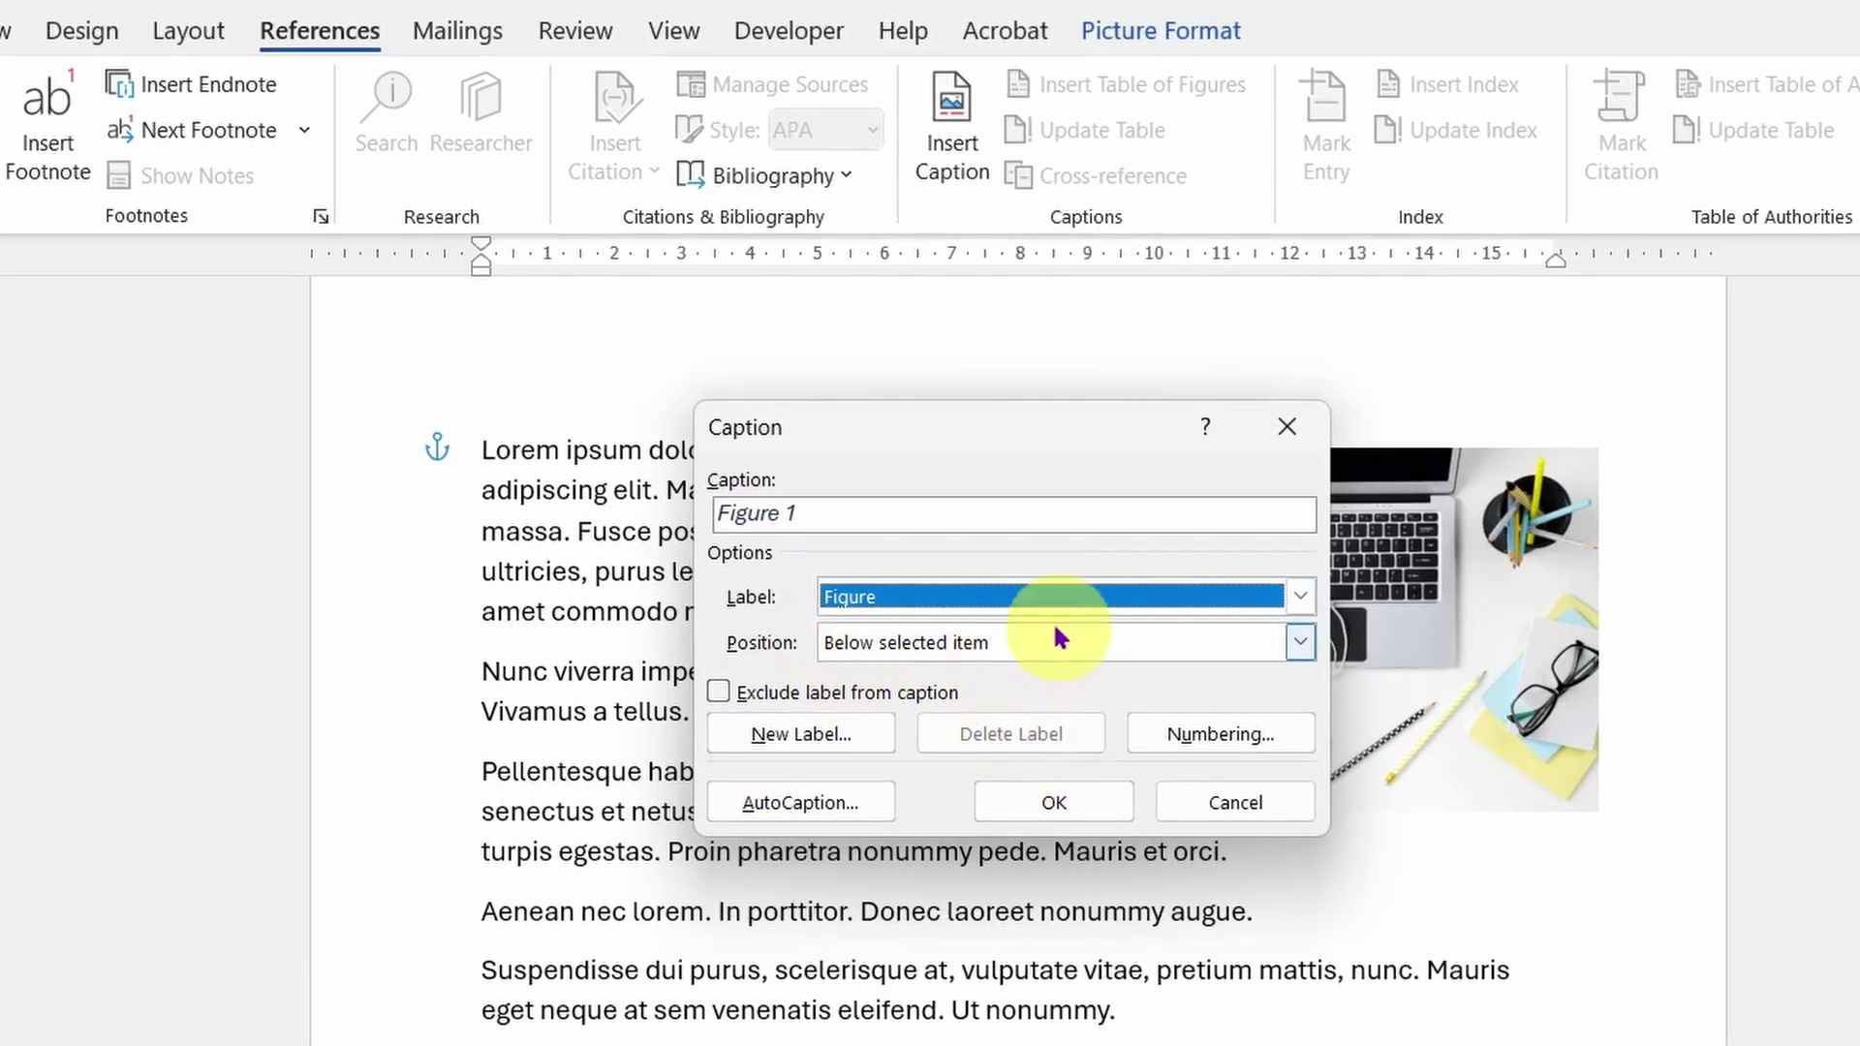
pyautogui.click(1054, 802)
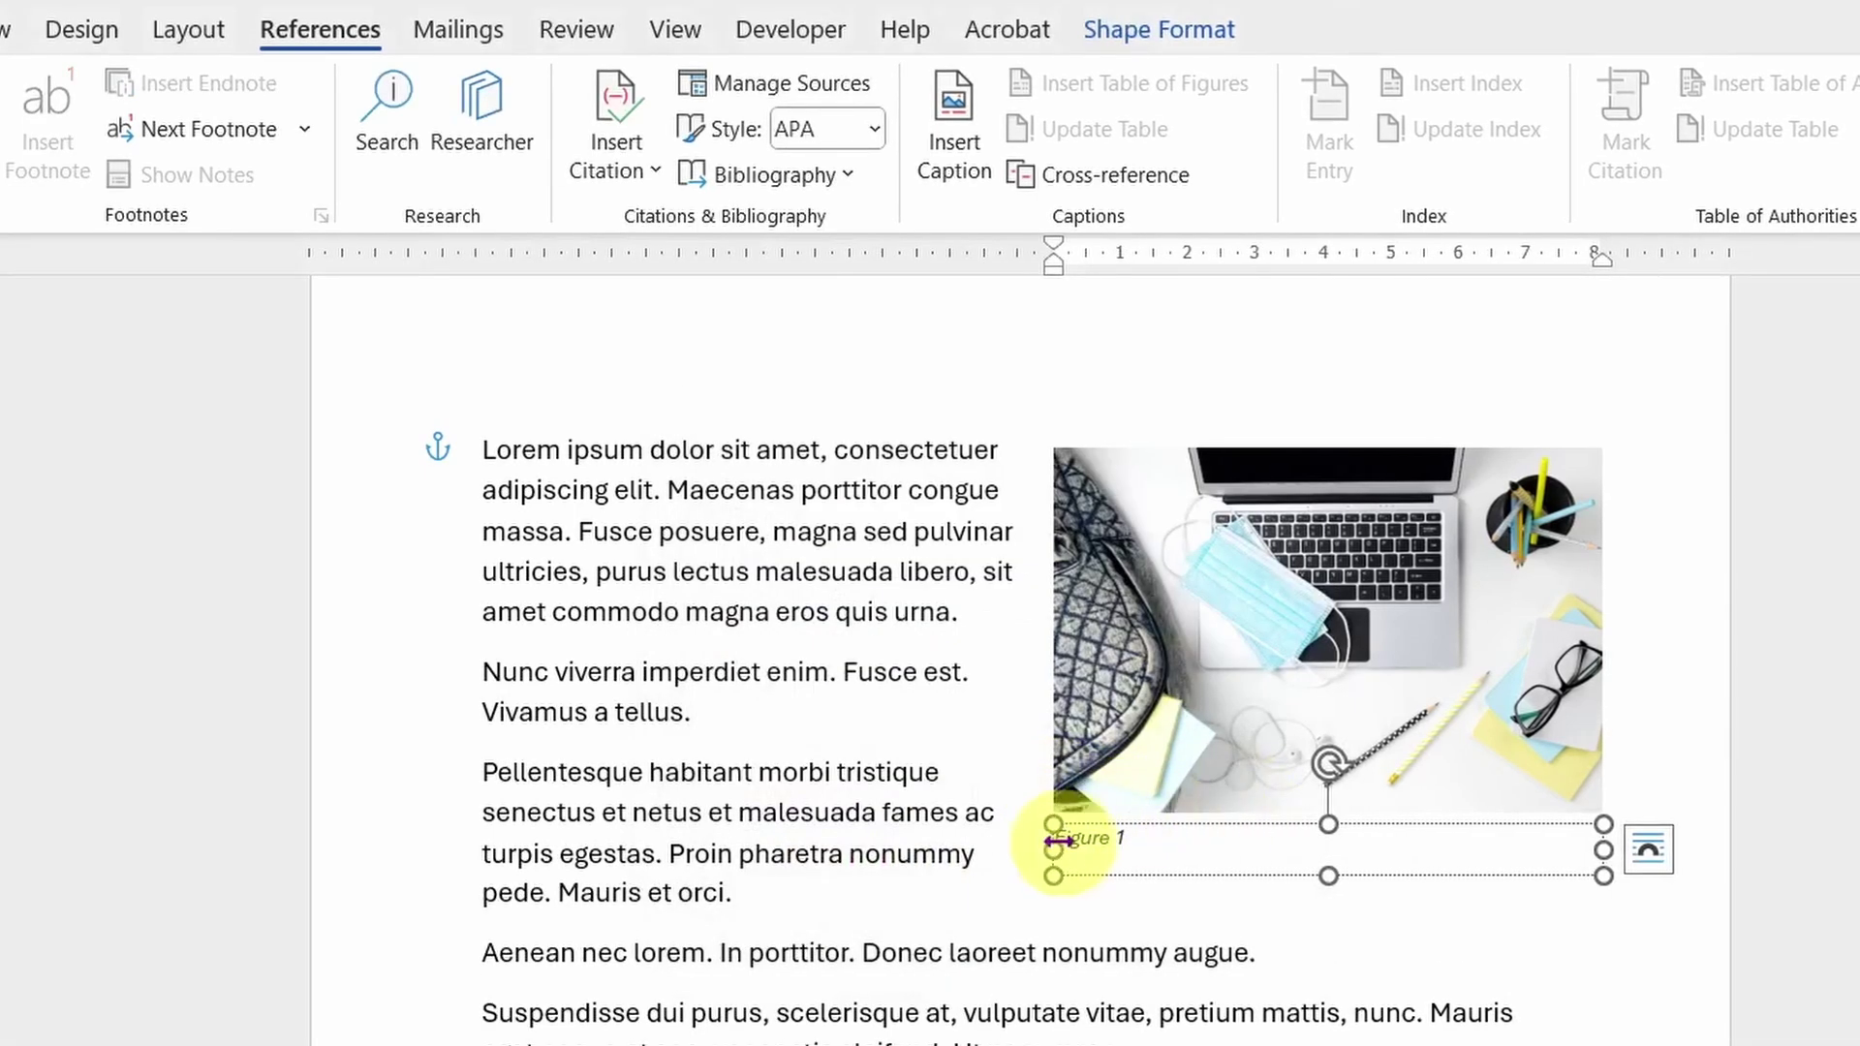
# Format the "Figure 1" caption text with font size 18 and center it under the picture.
pyautogui.click(1129, 838)
pyautogui.moveTo(1129, 838); pyautogui.dragTo(1053, 838)
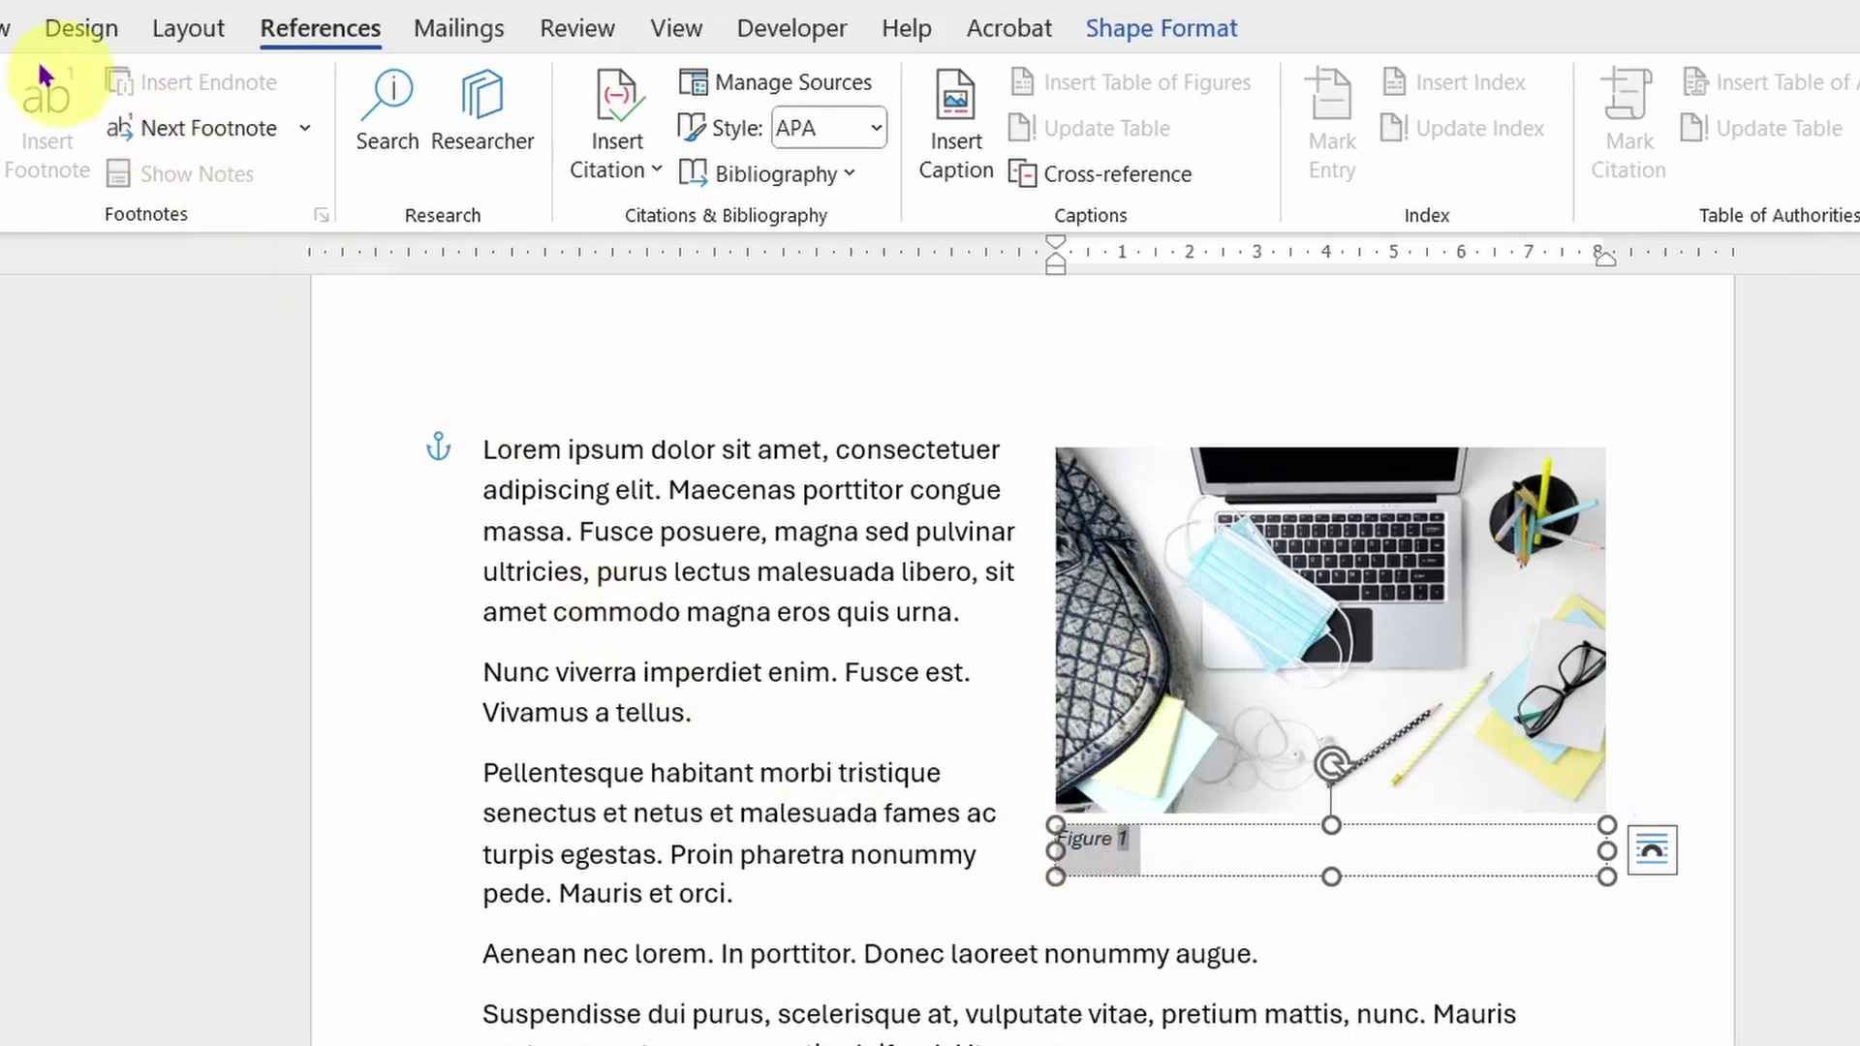
pyautogui.click(5, 27)
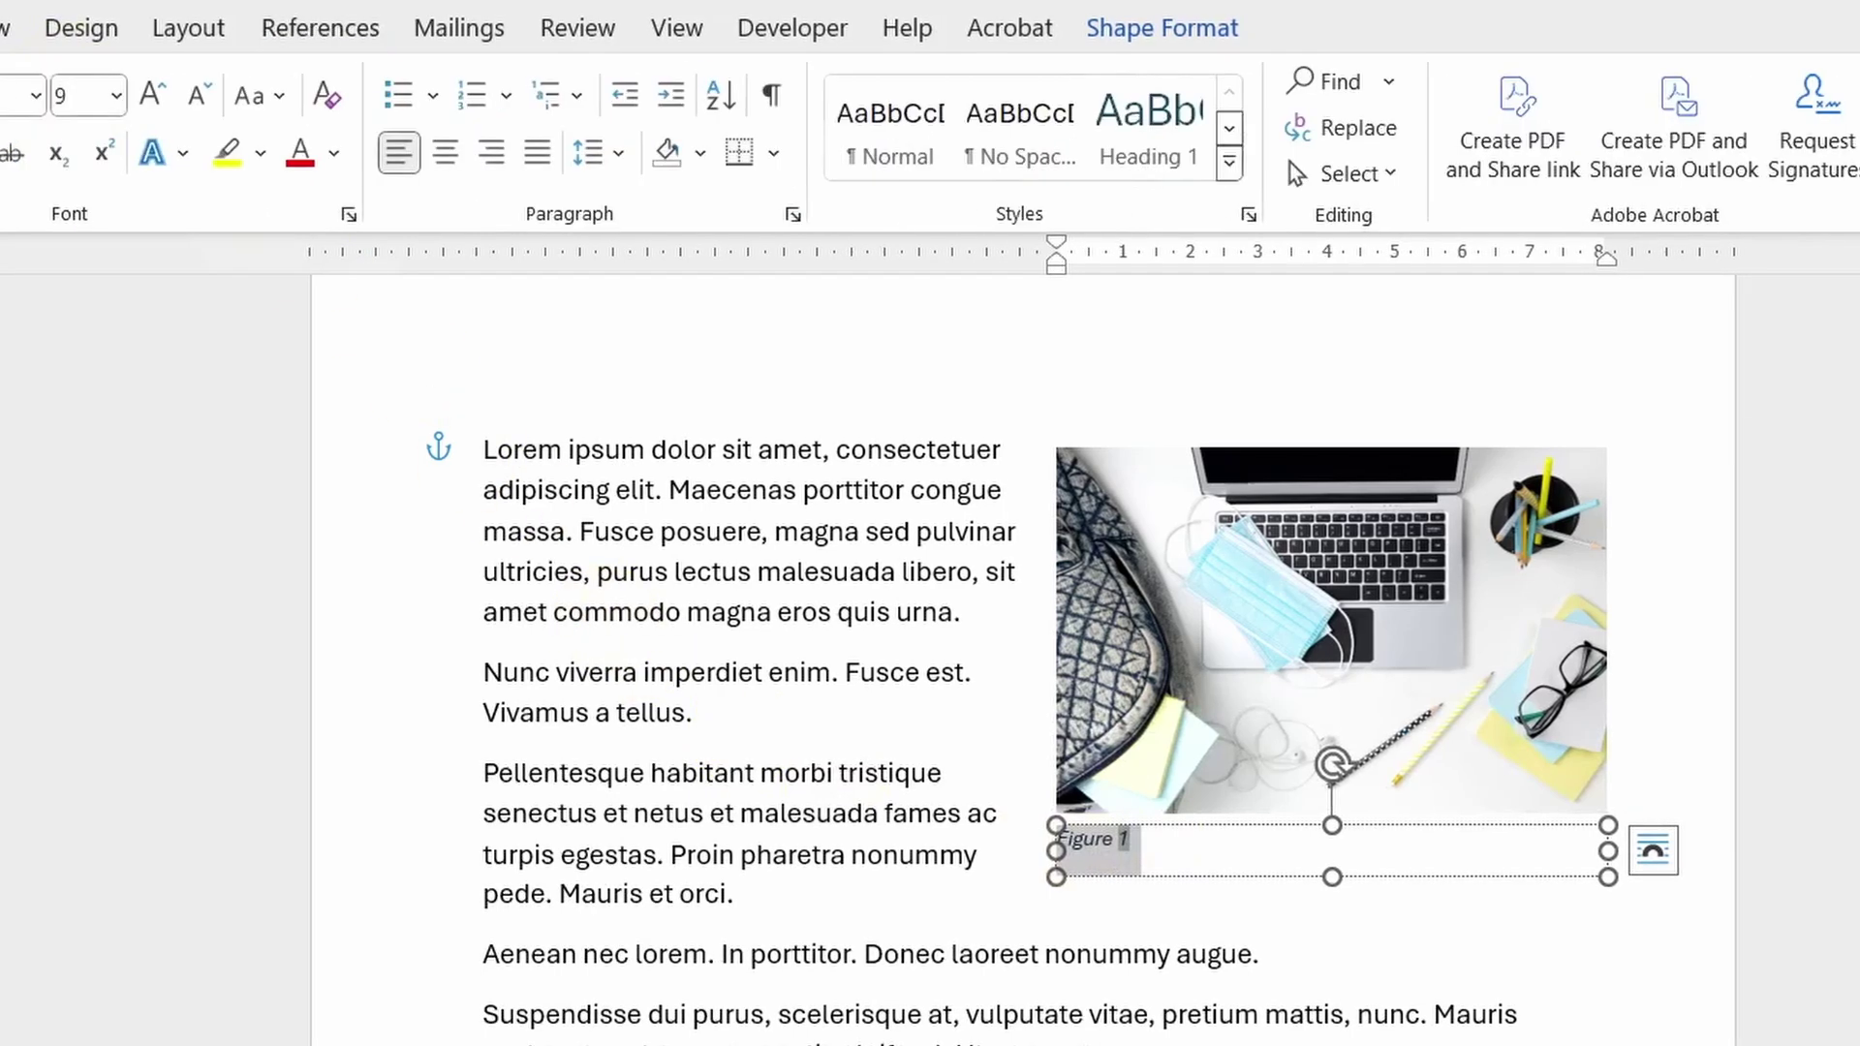
pyautogui.click(117, 95)
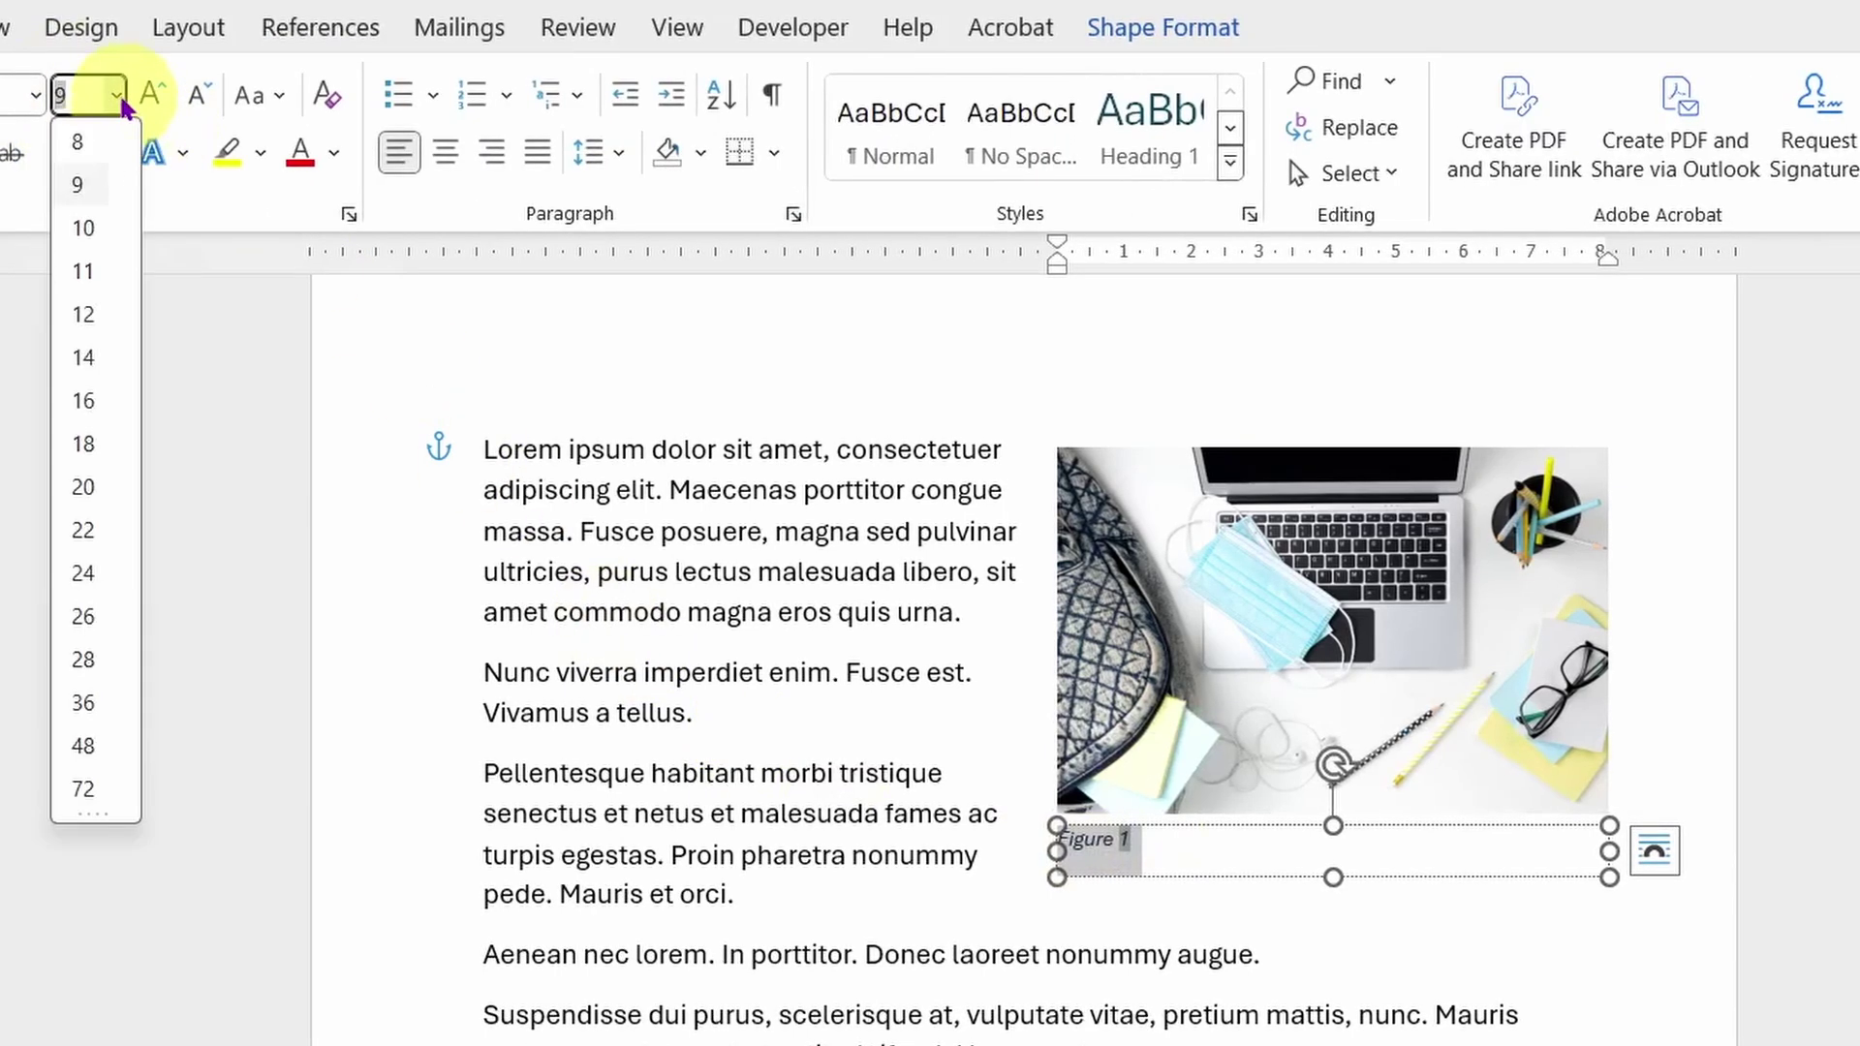
pyautogui.click(83, 448)
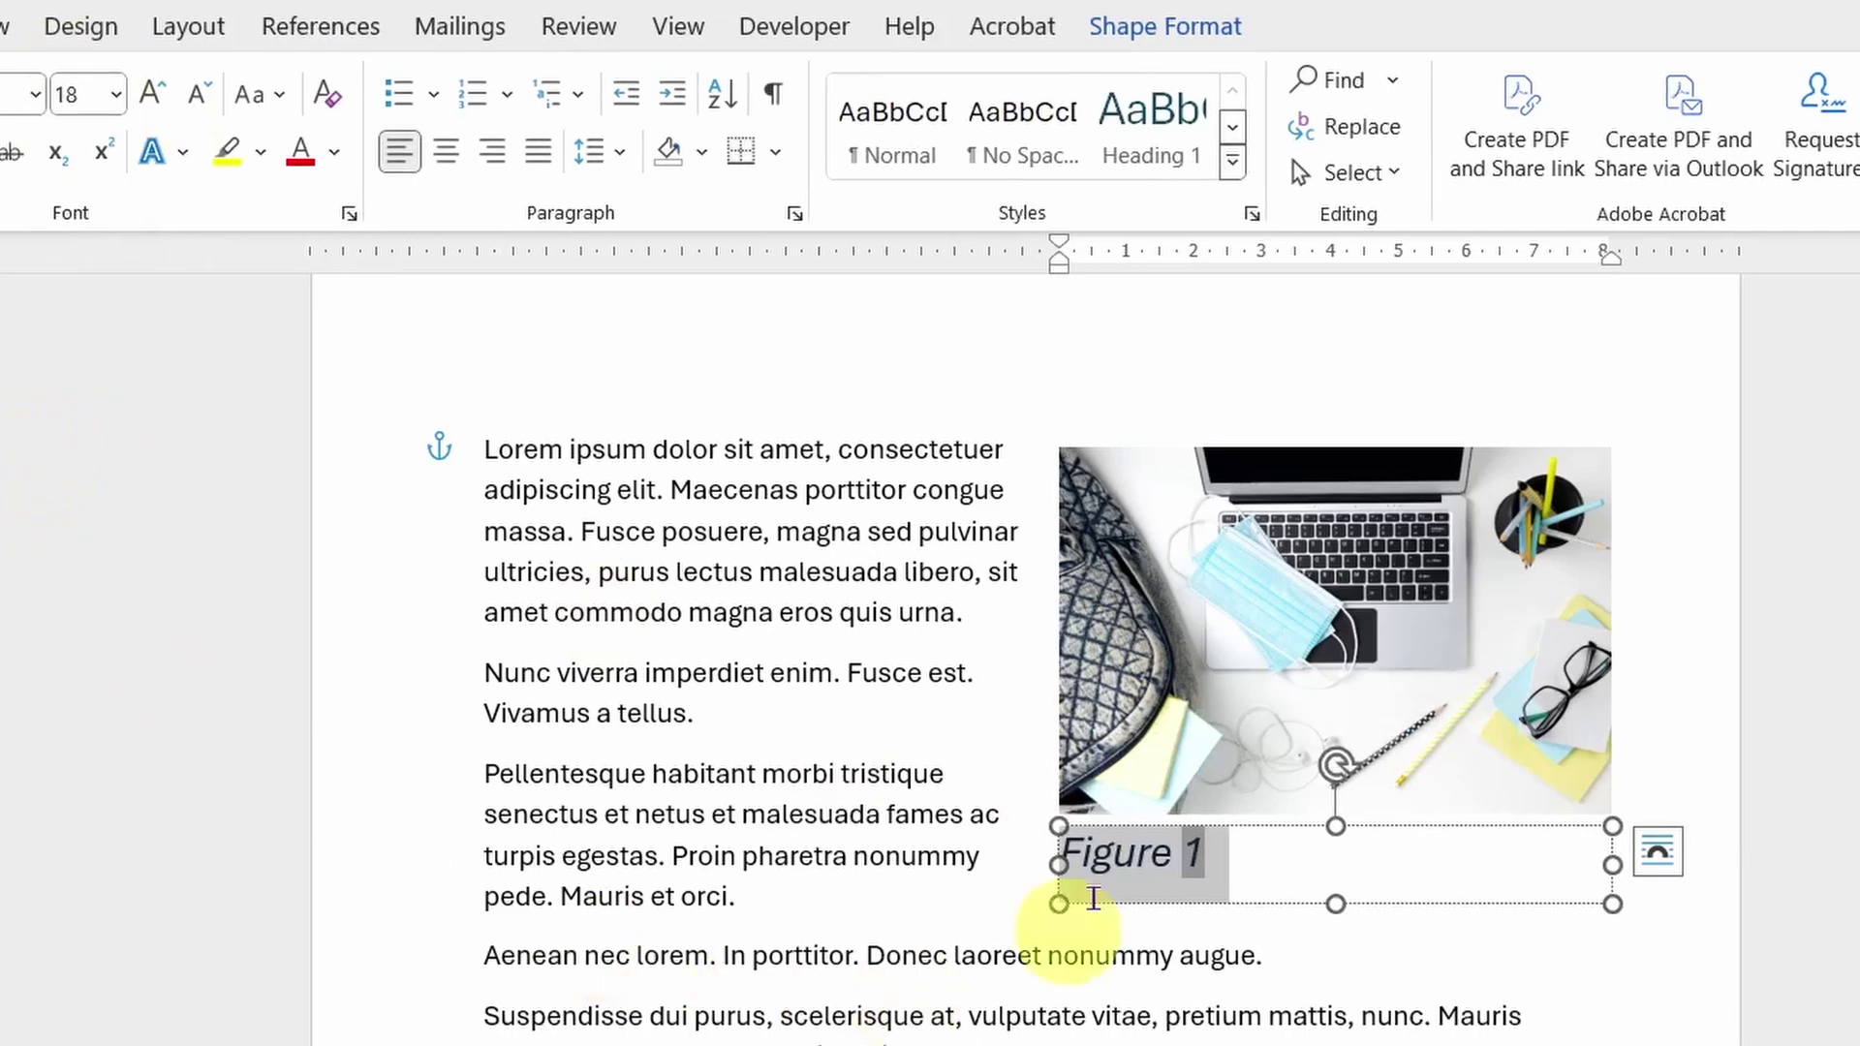
pyautogui.click(451, 157)
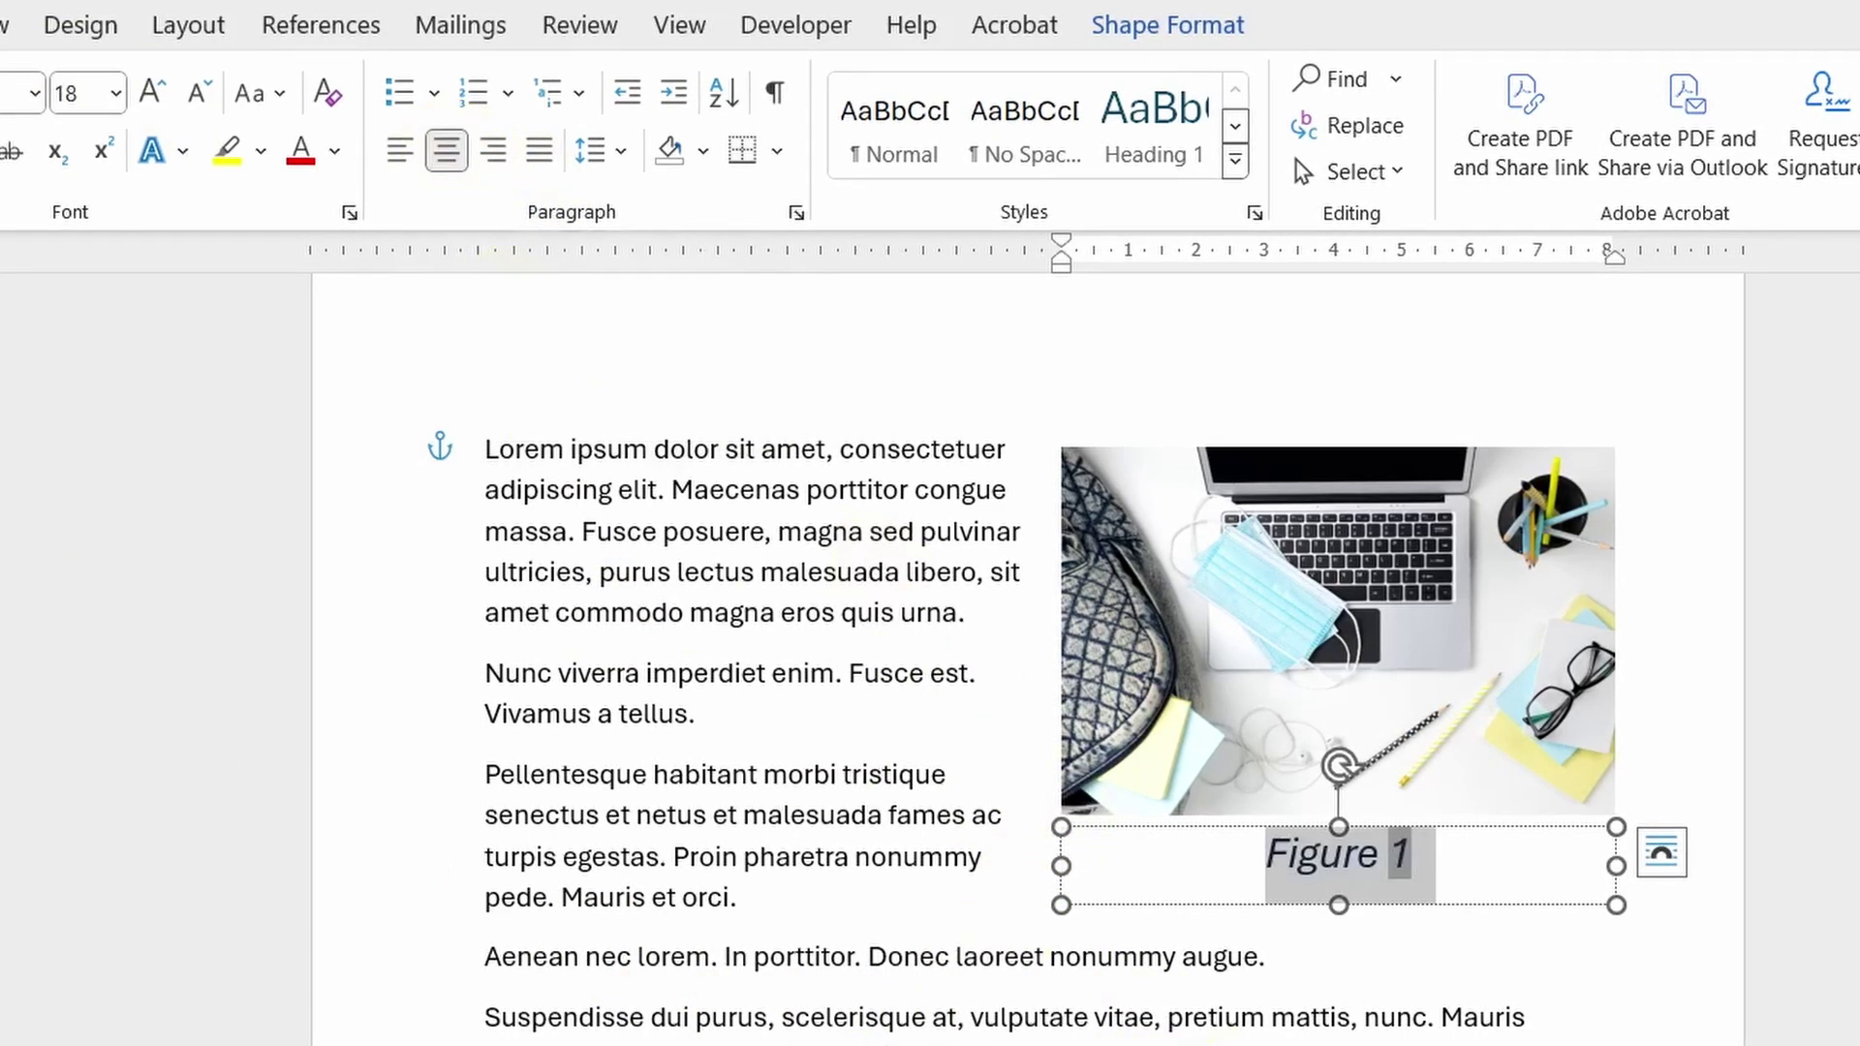
pyautogui.click(1356, 968)
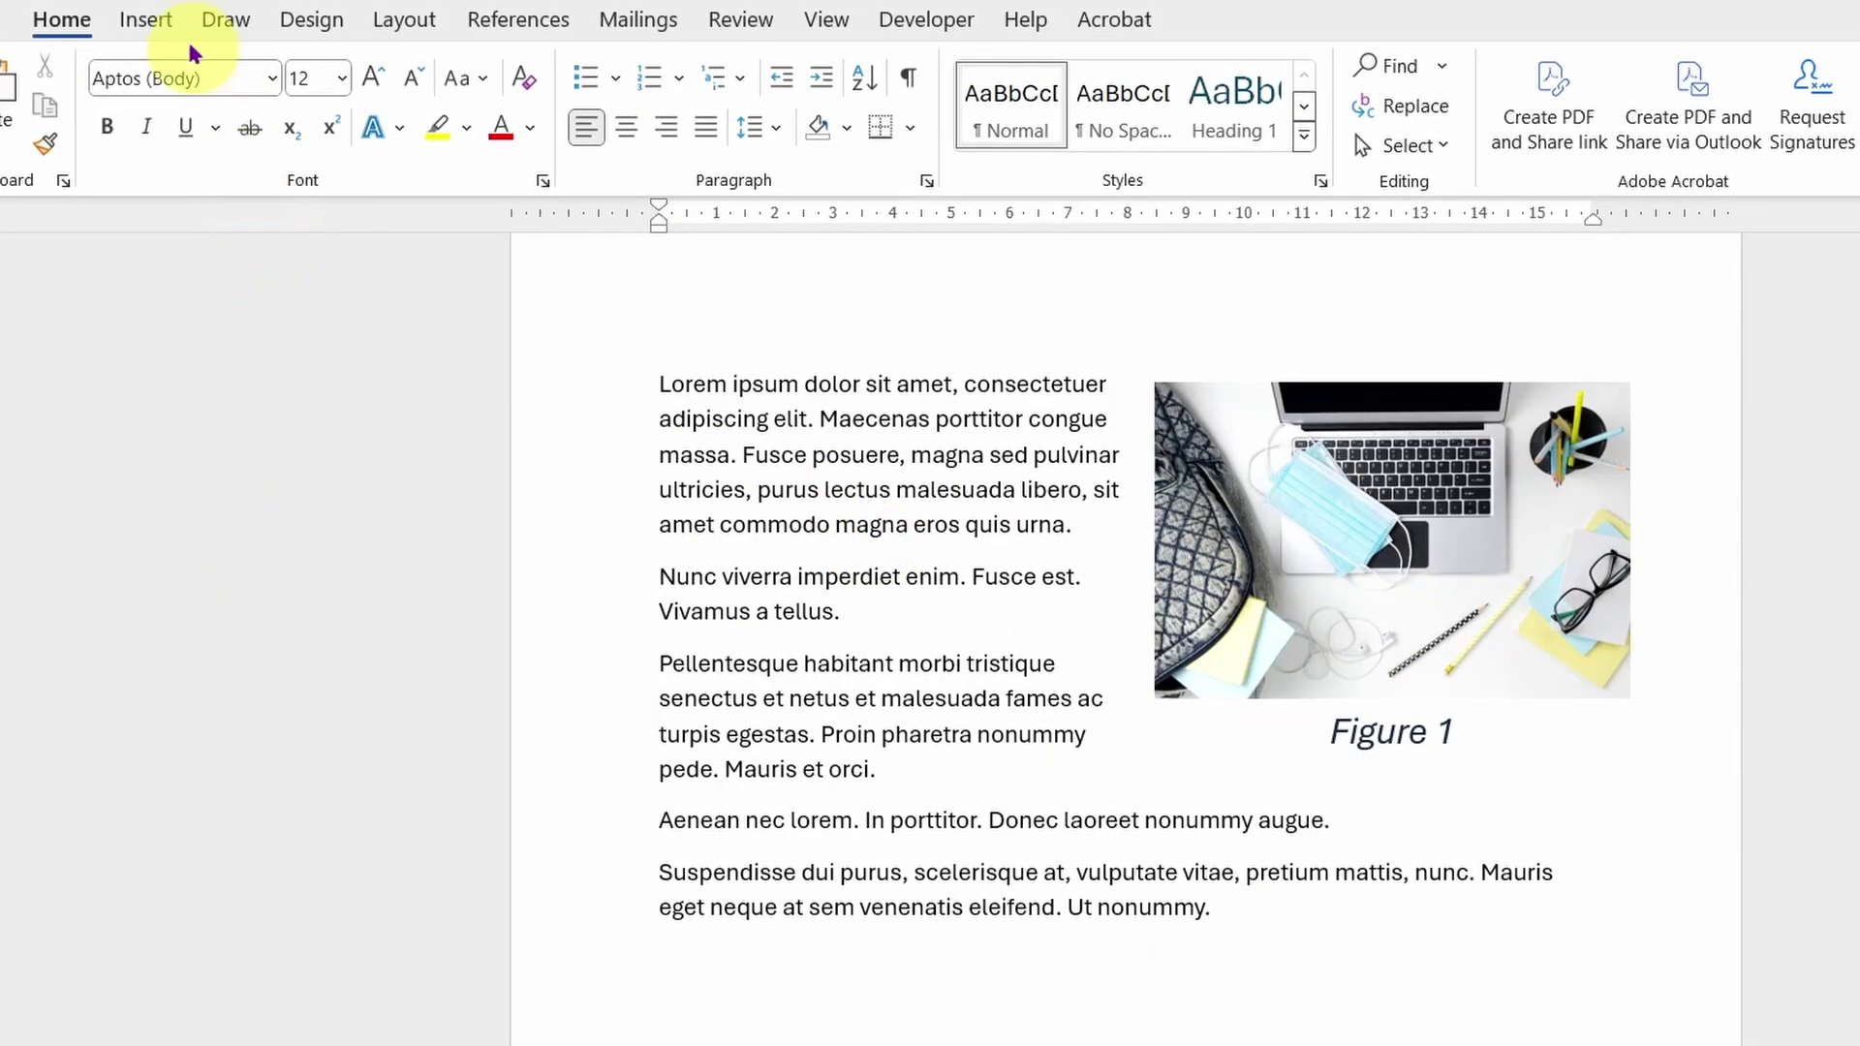
# Insert a table with four columns and four rows below the last paragraph and select the whole table.
pyautogui.click(148, 21)
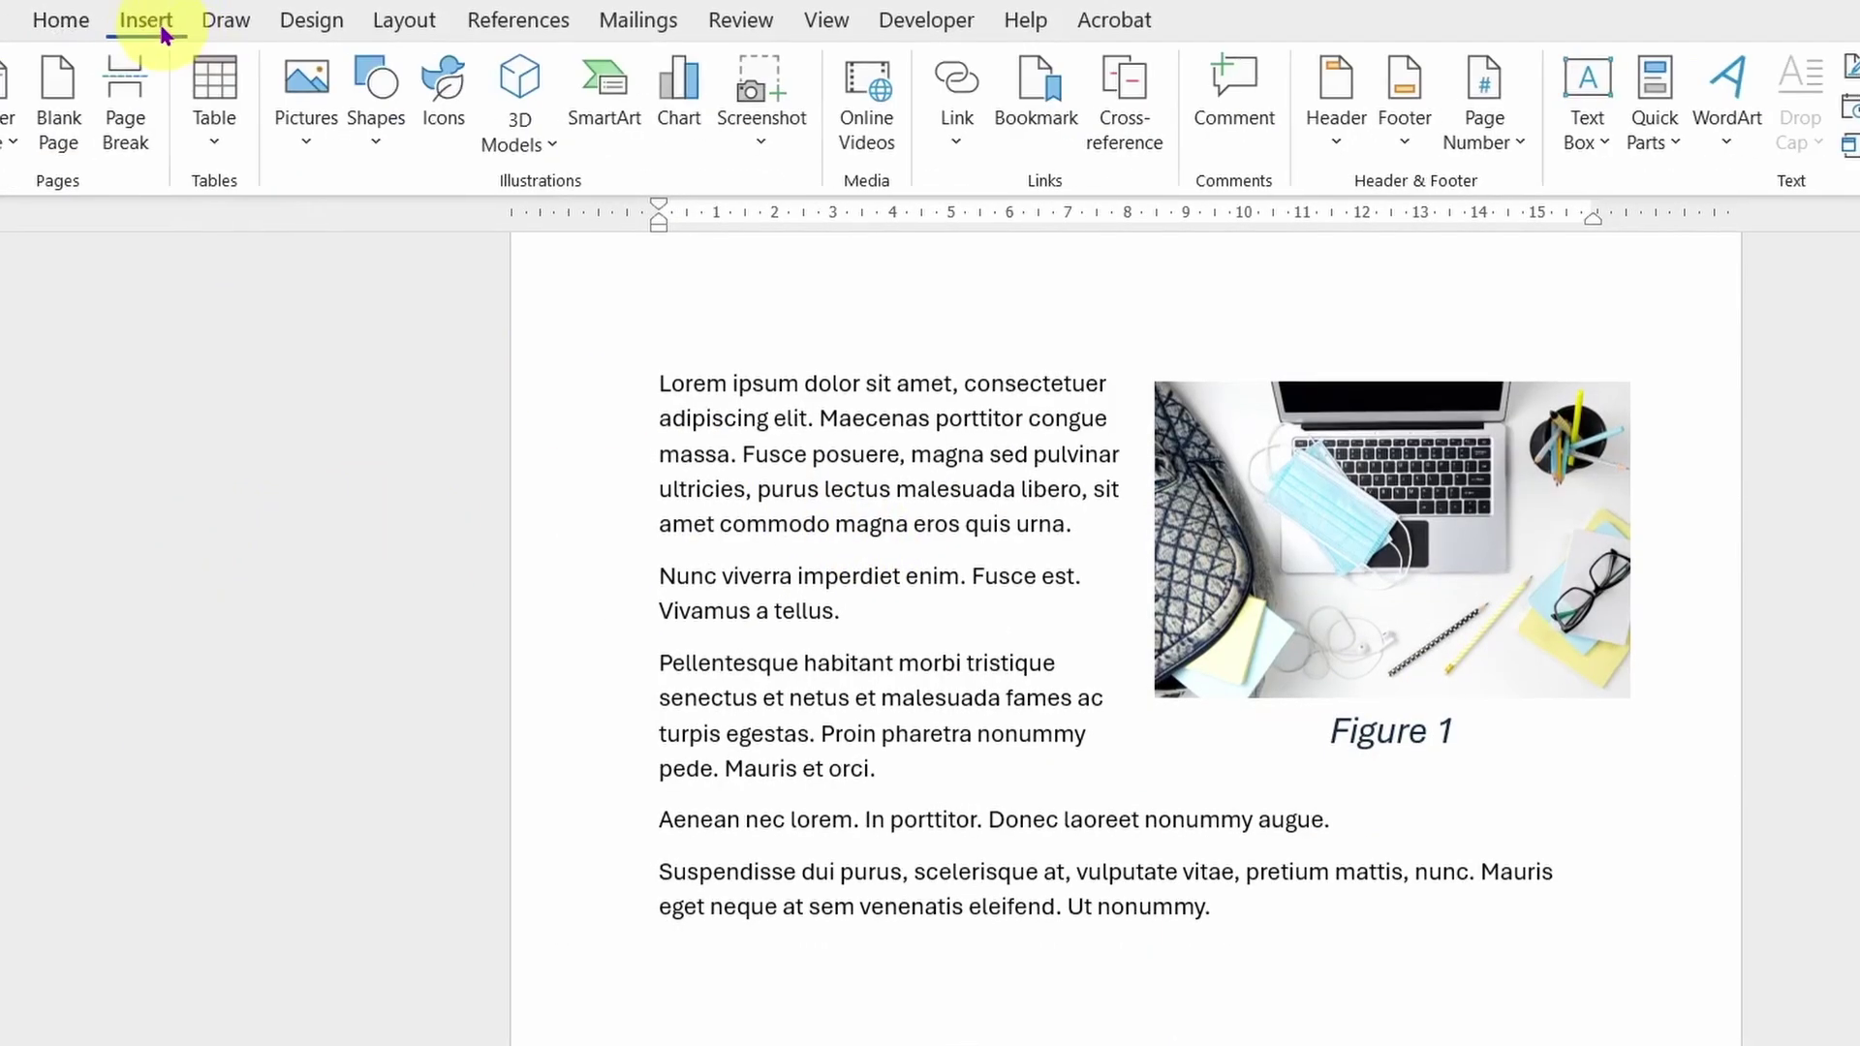
pyautogui.click(219, 134)
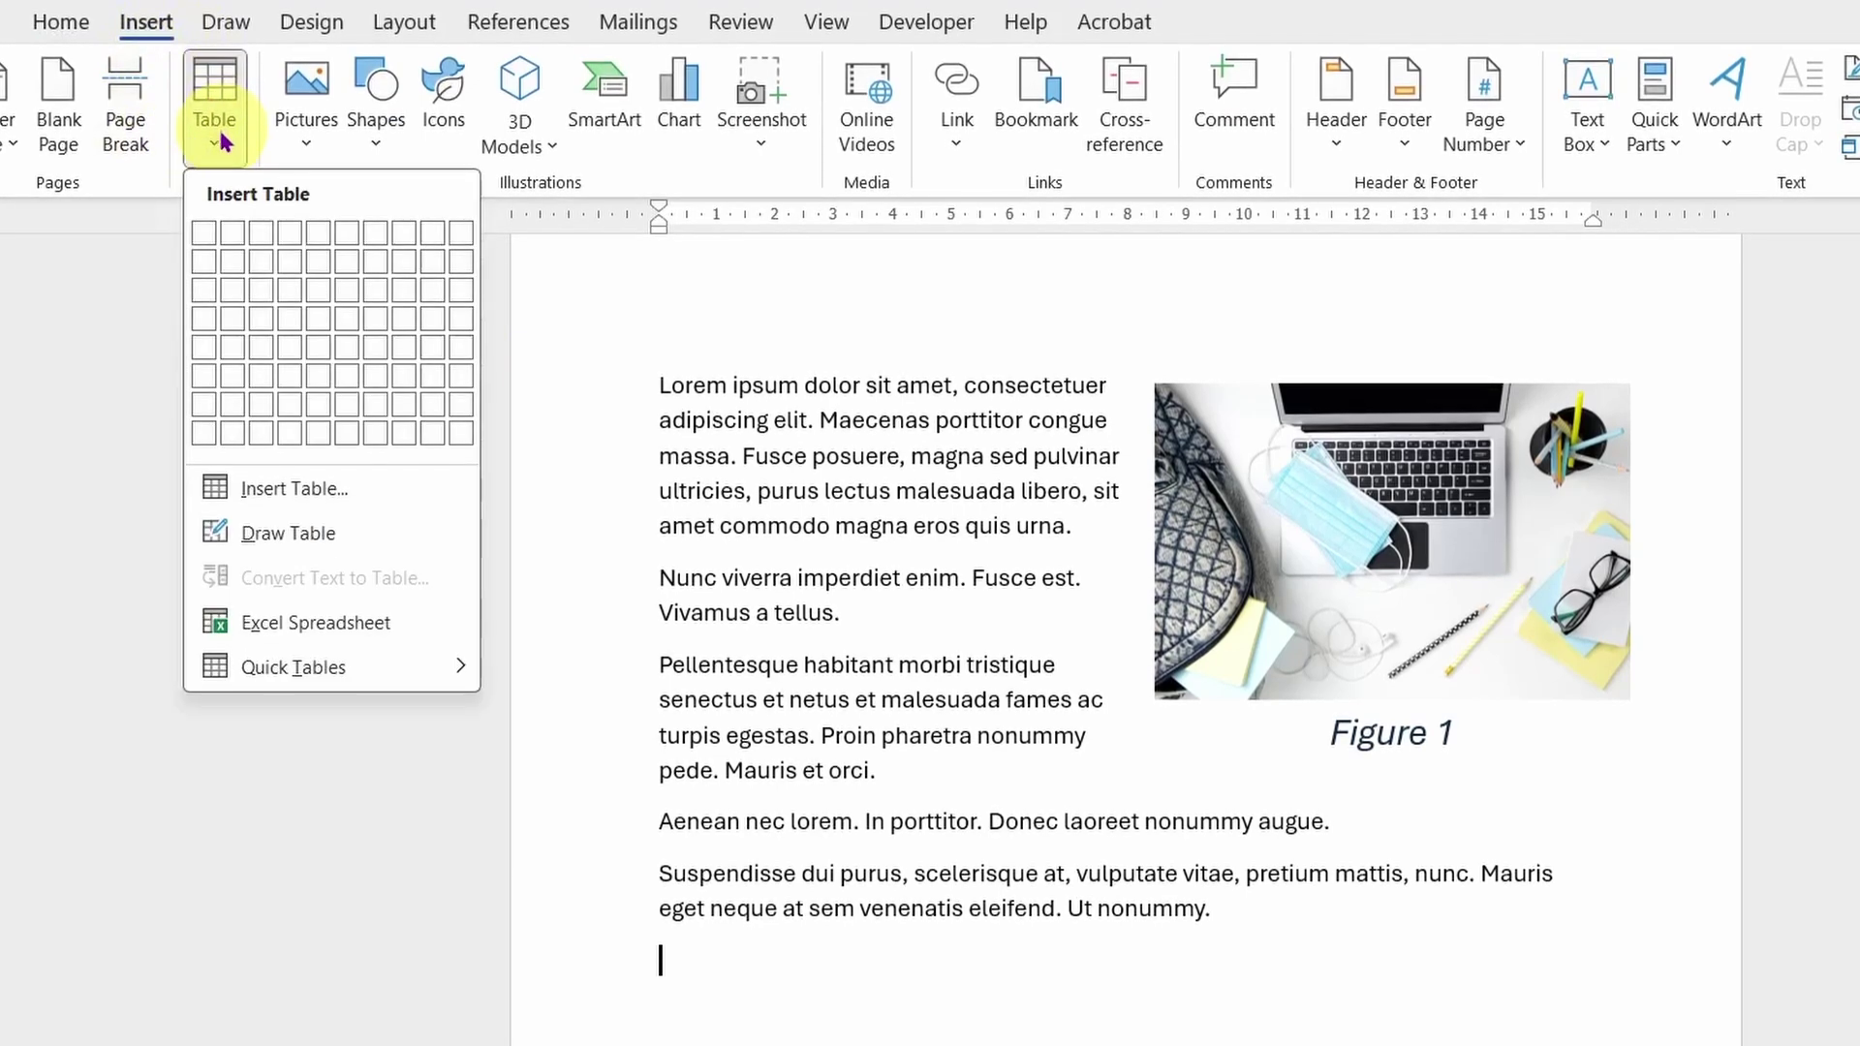
pyautogui.click(290, 320)
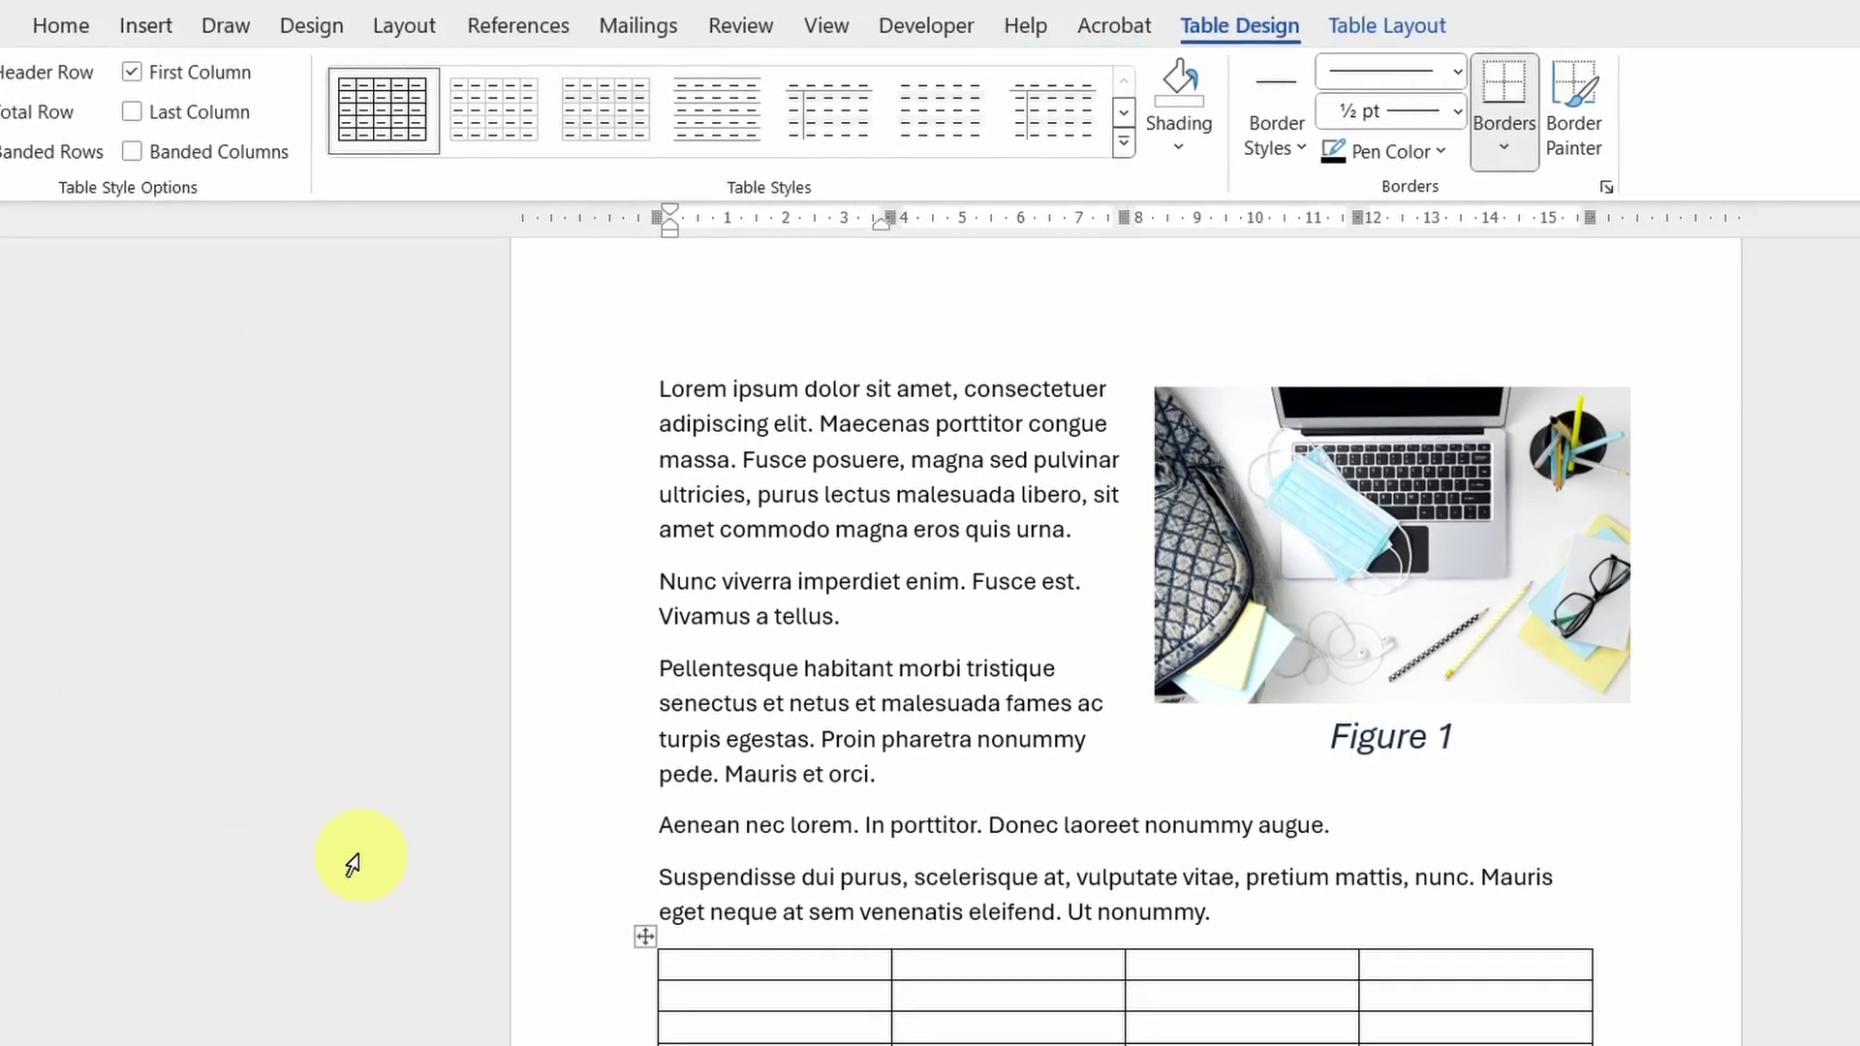
pyautogui.click(643, 942)
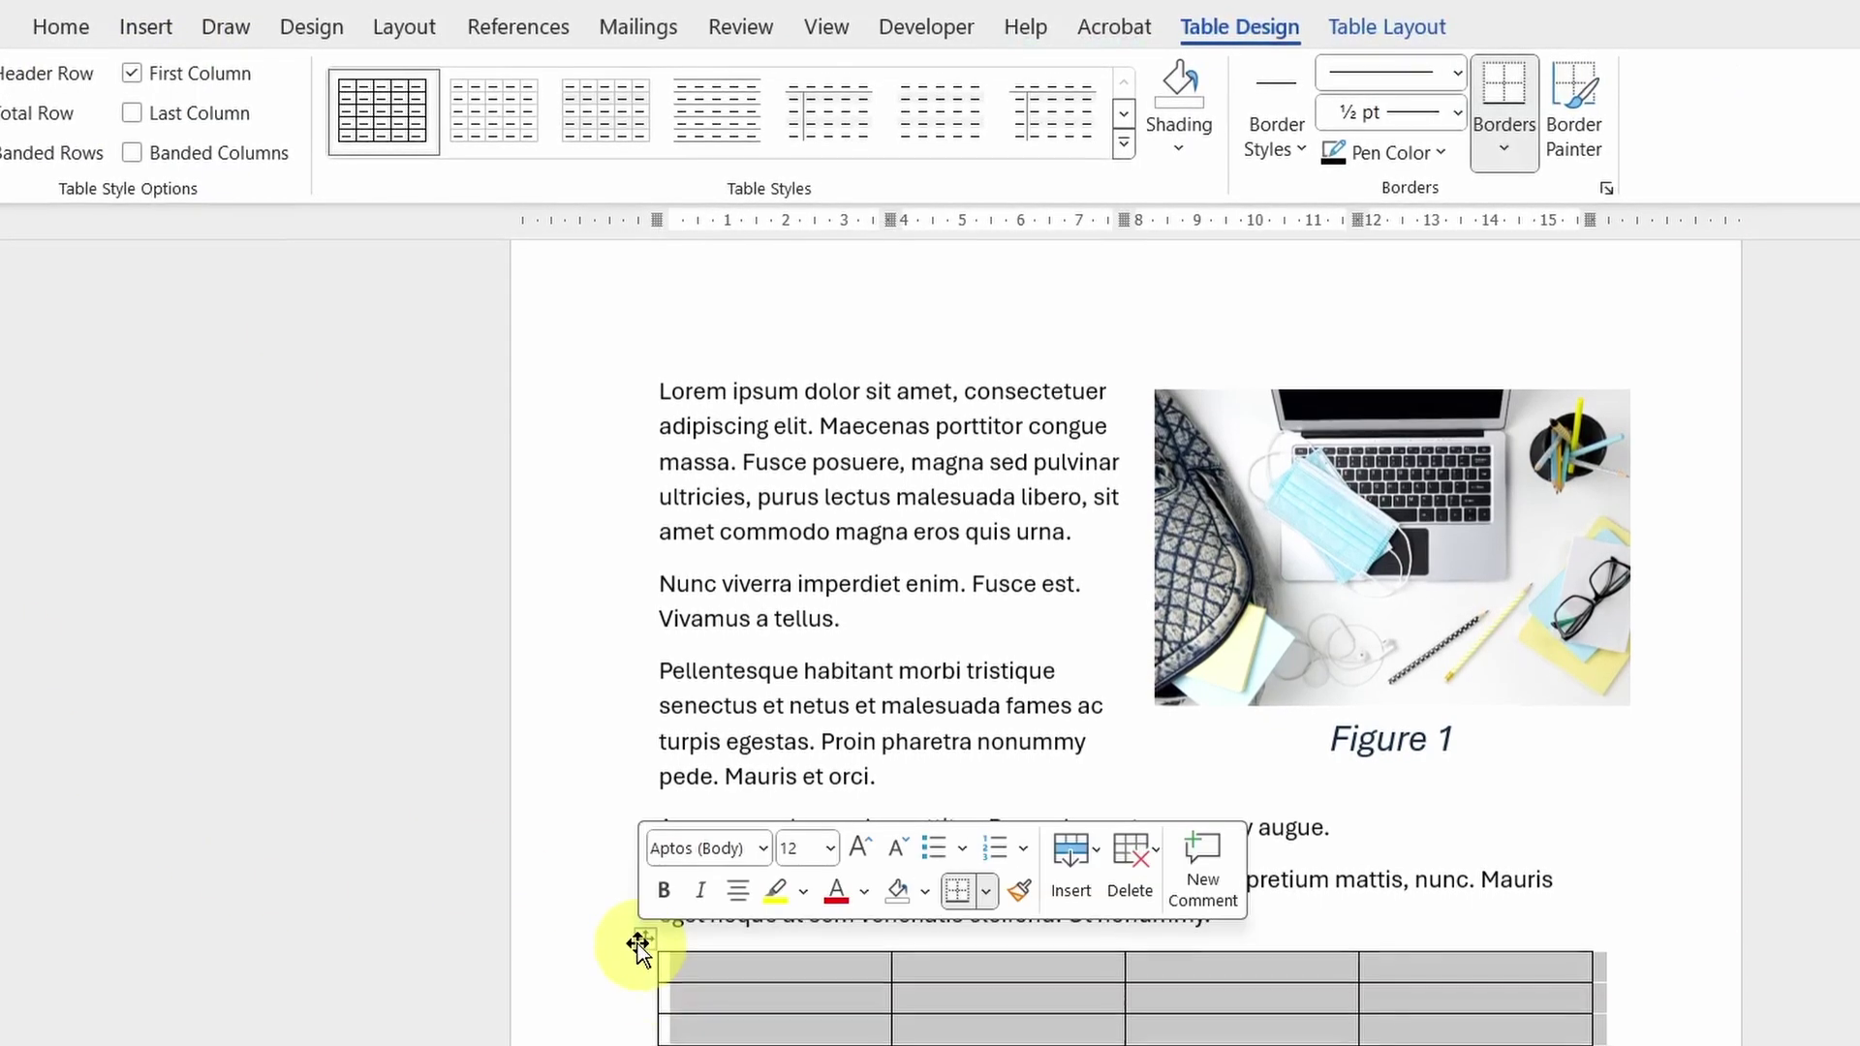
# Insert the caption "Table 1" for the selected table, using the Table label and the position Below selected item.
pyautogui.click(538, 27)
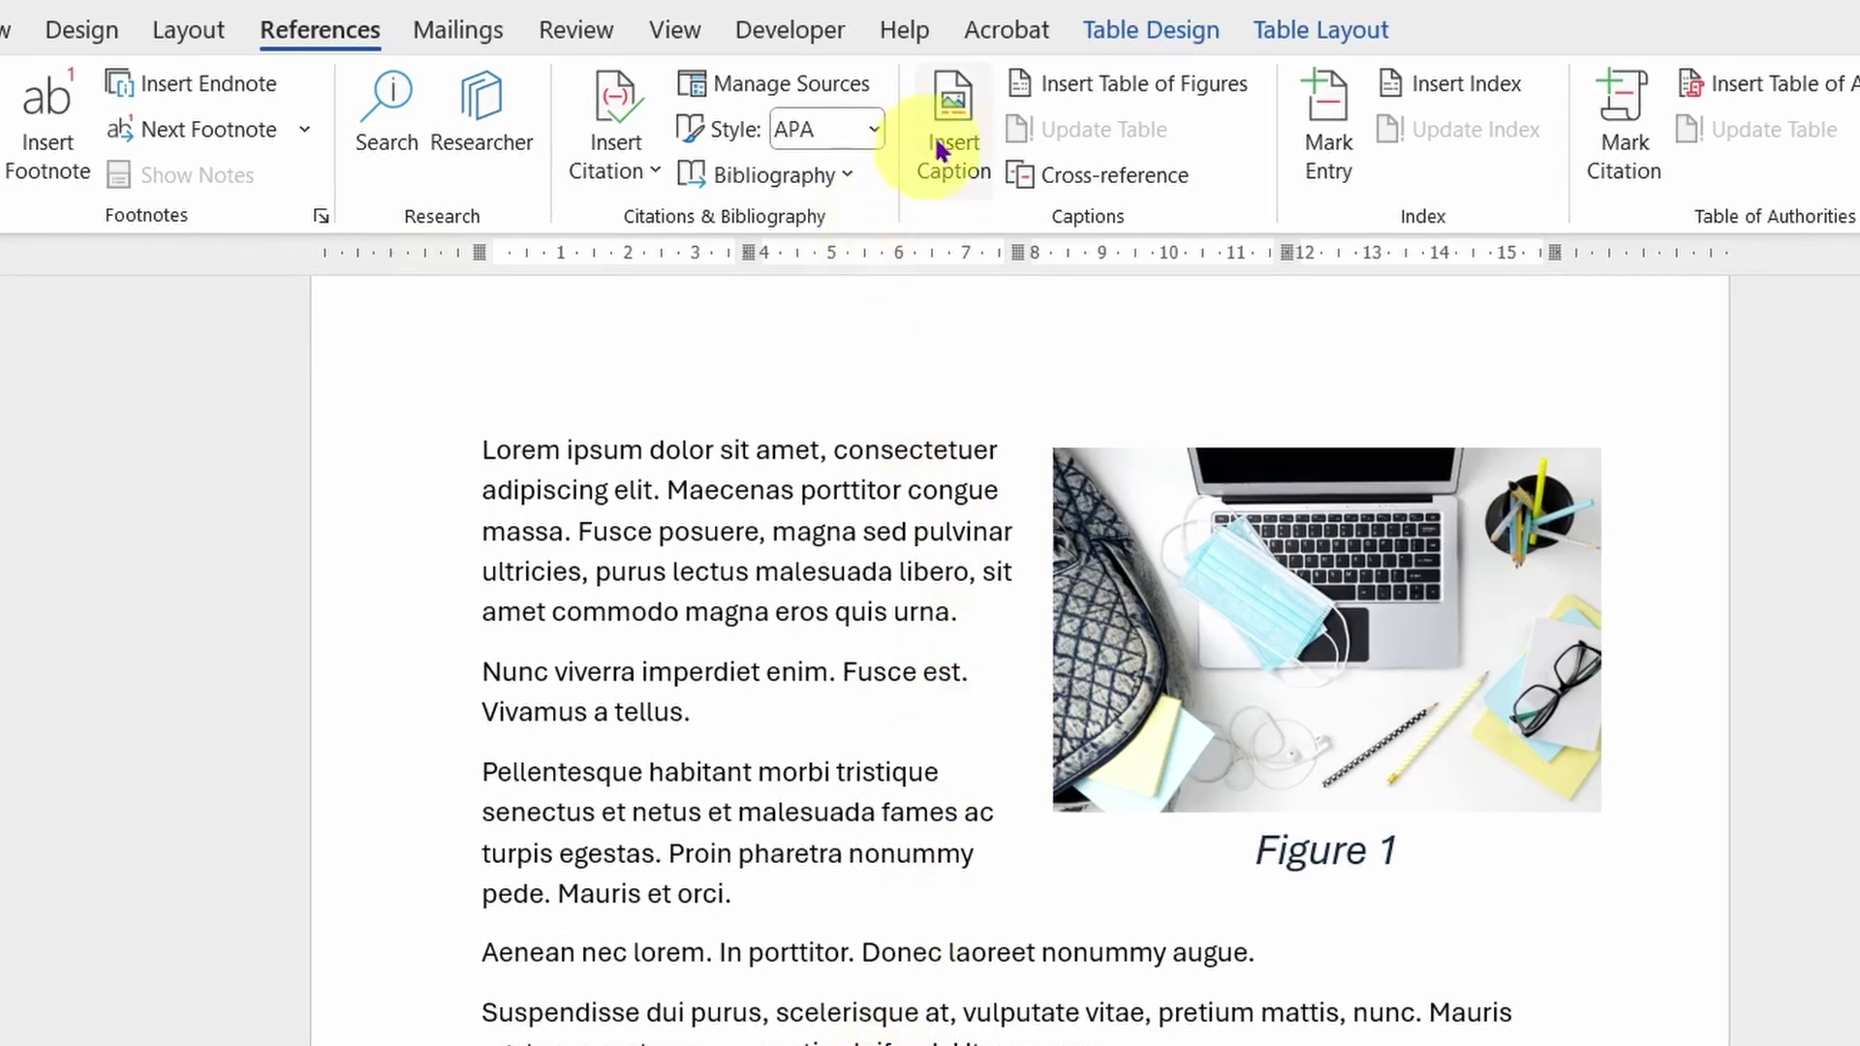
pyautogui.click(954, 102)
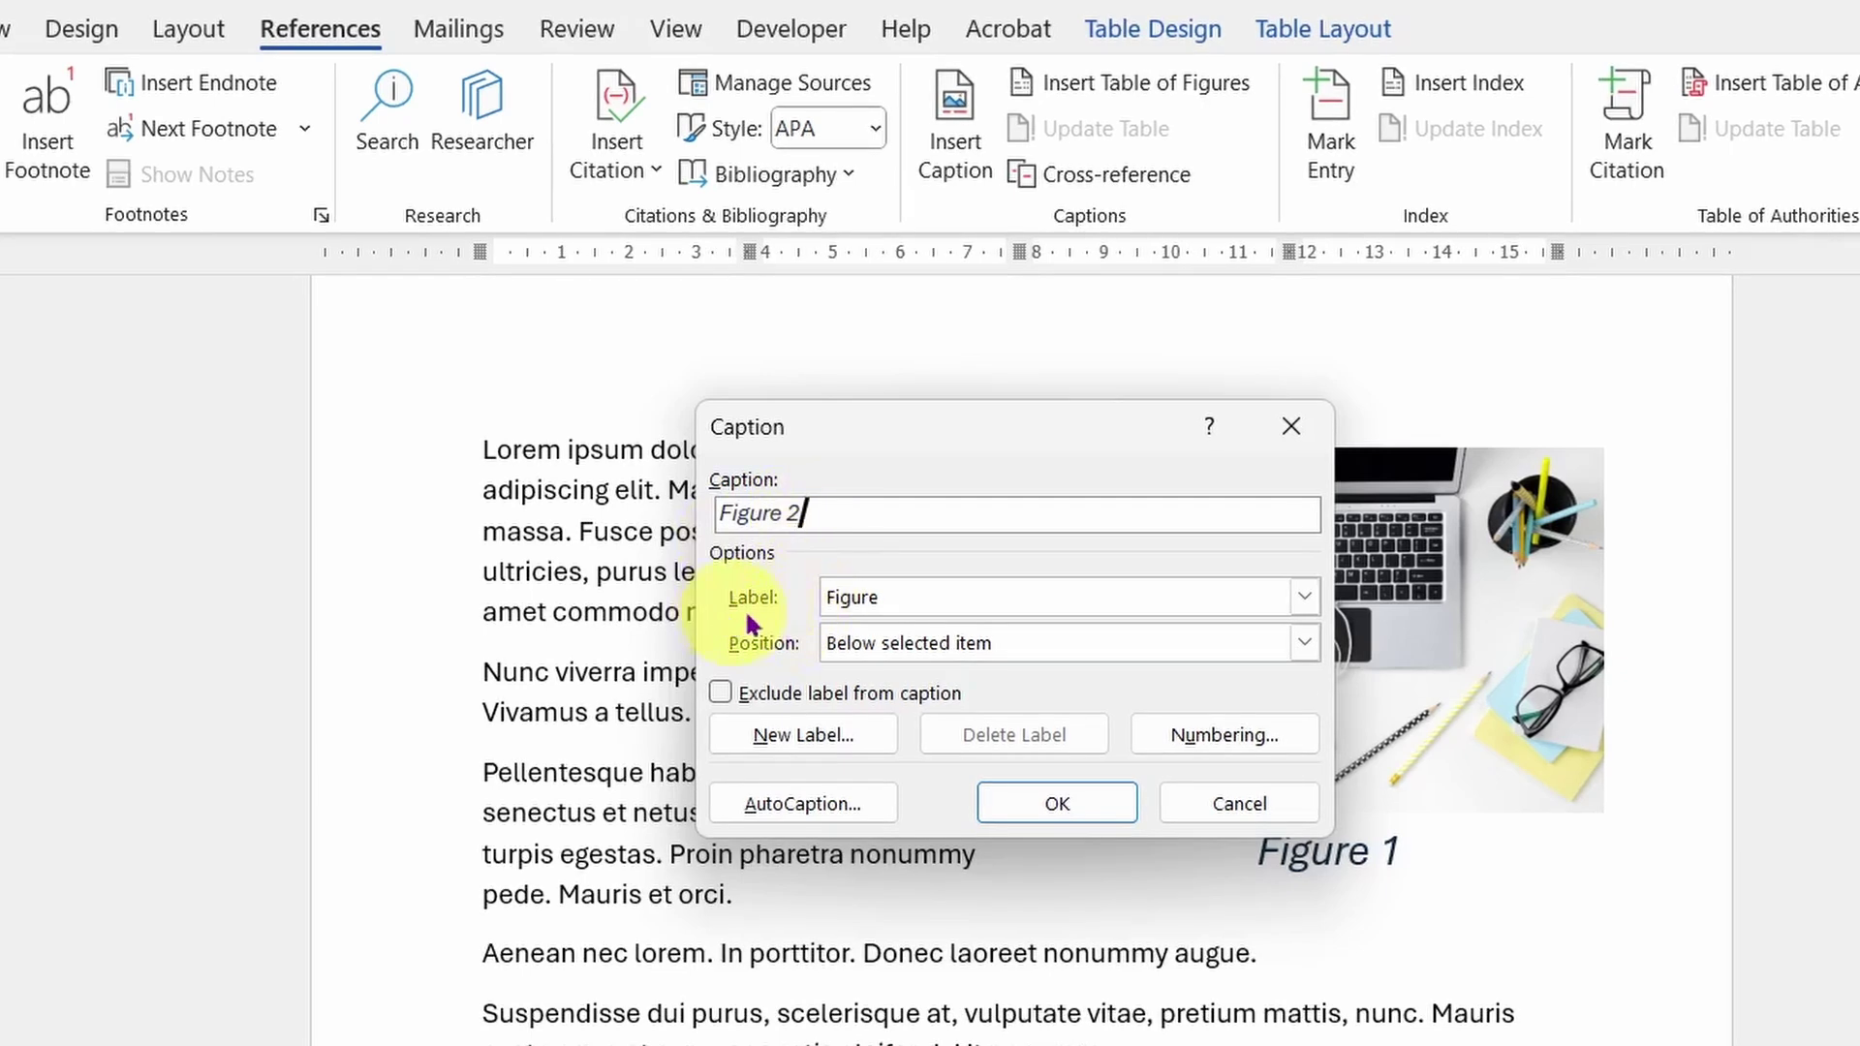
pyautogui.click(945, 596)
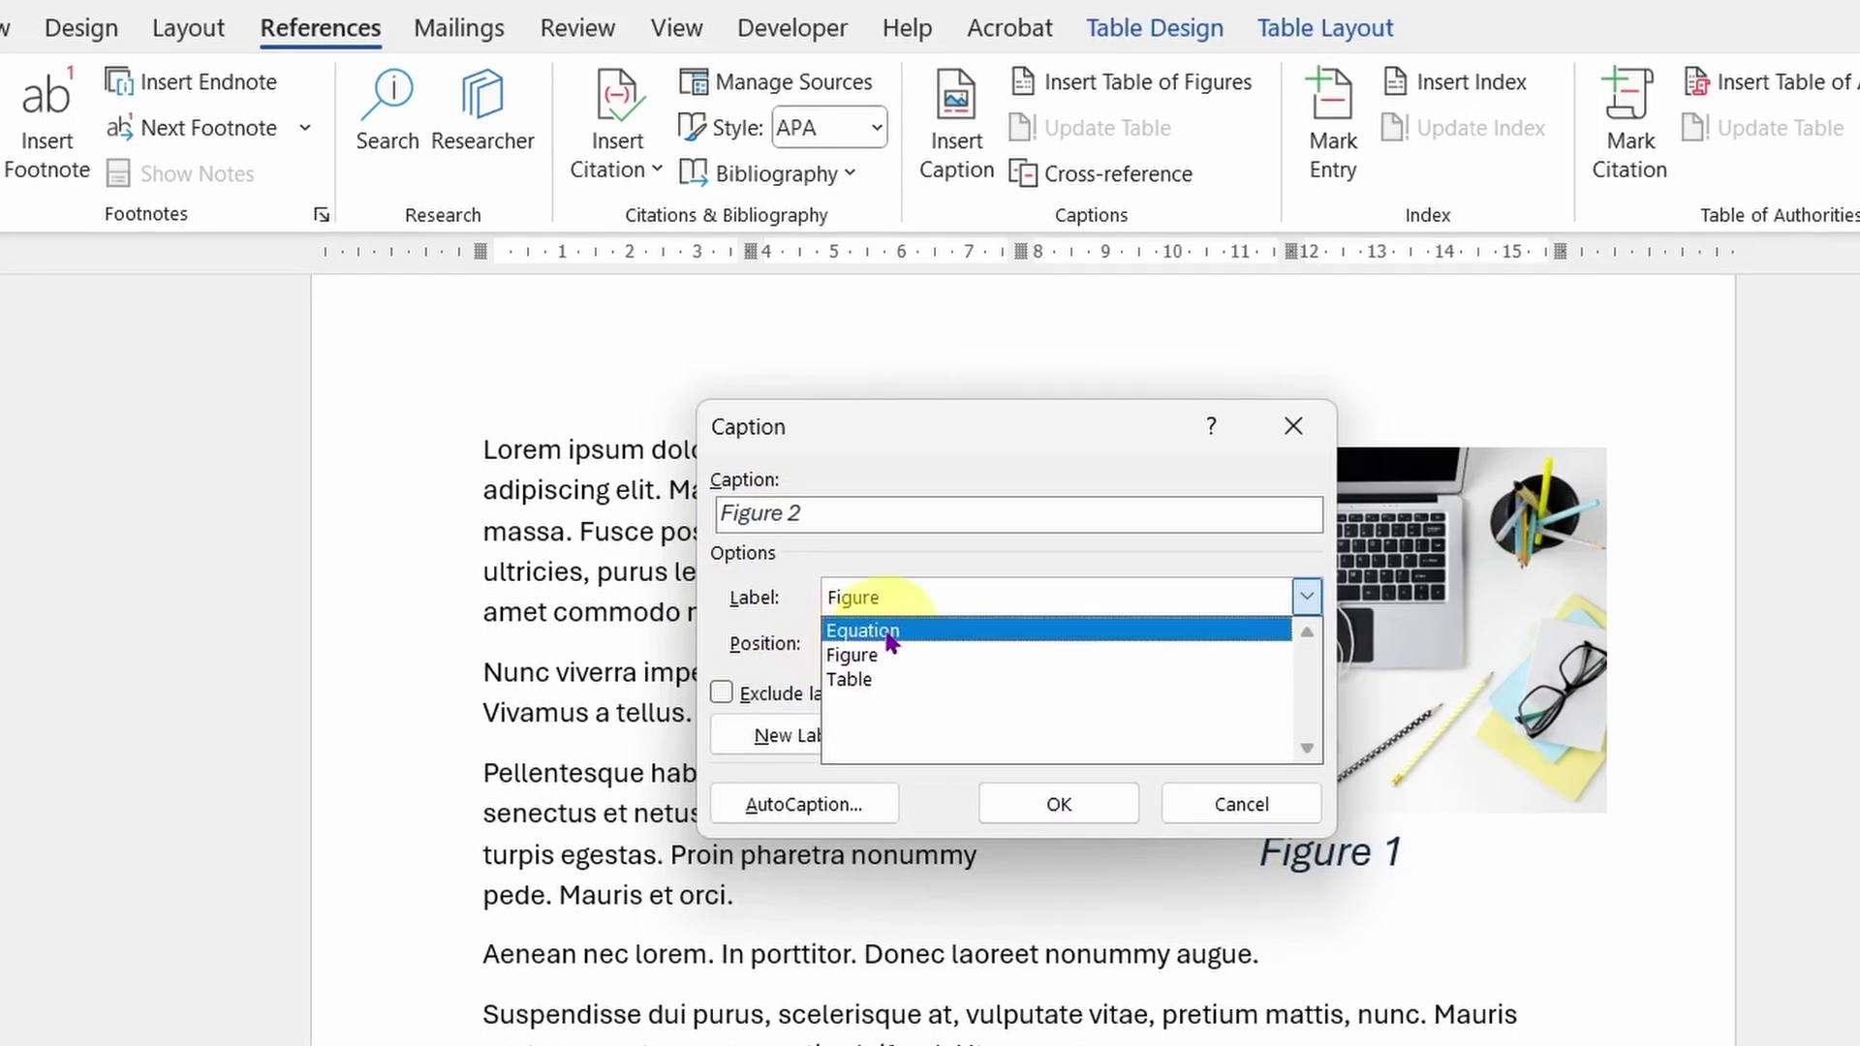
pyautogui.click(853, 680)
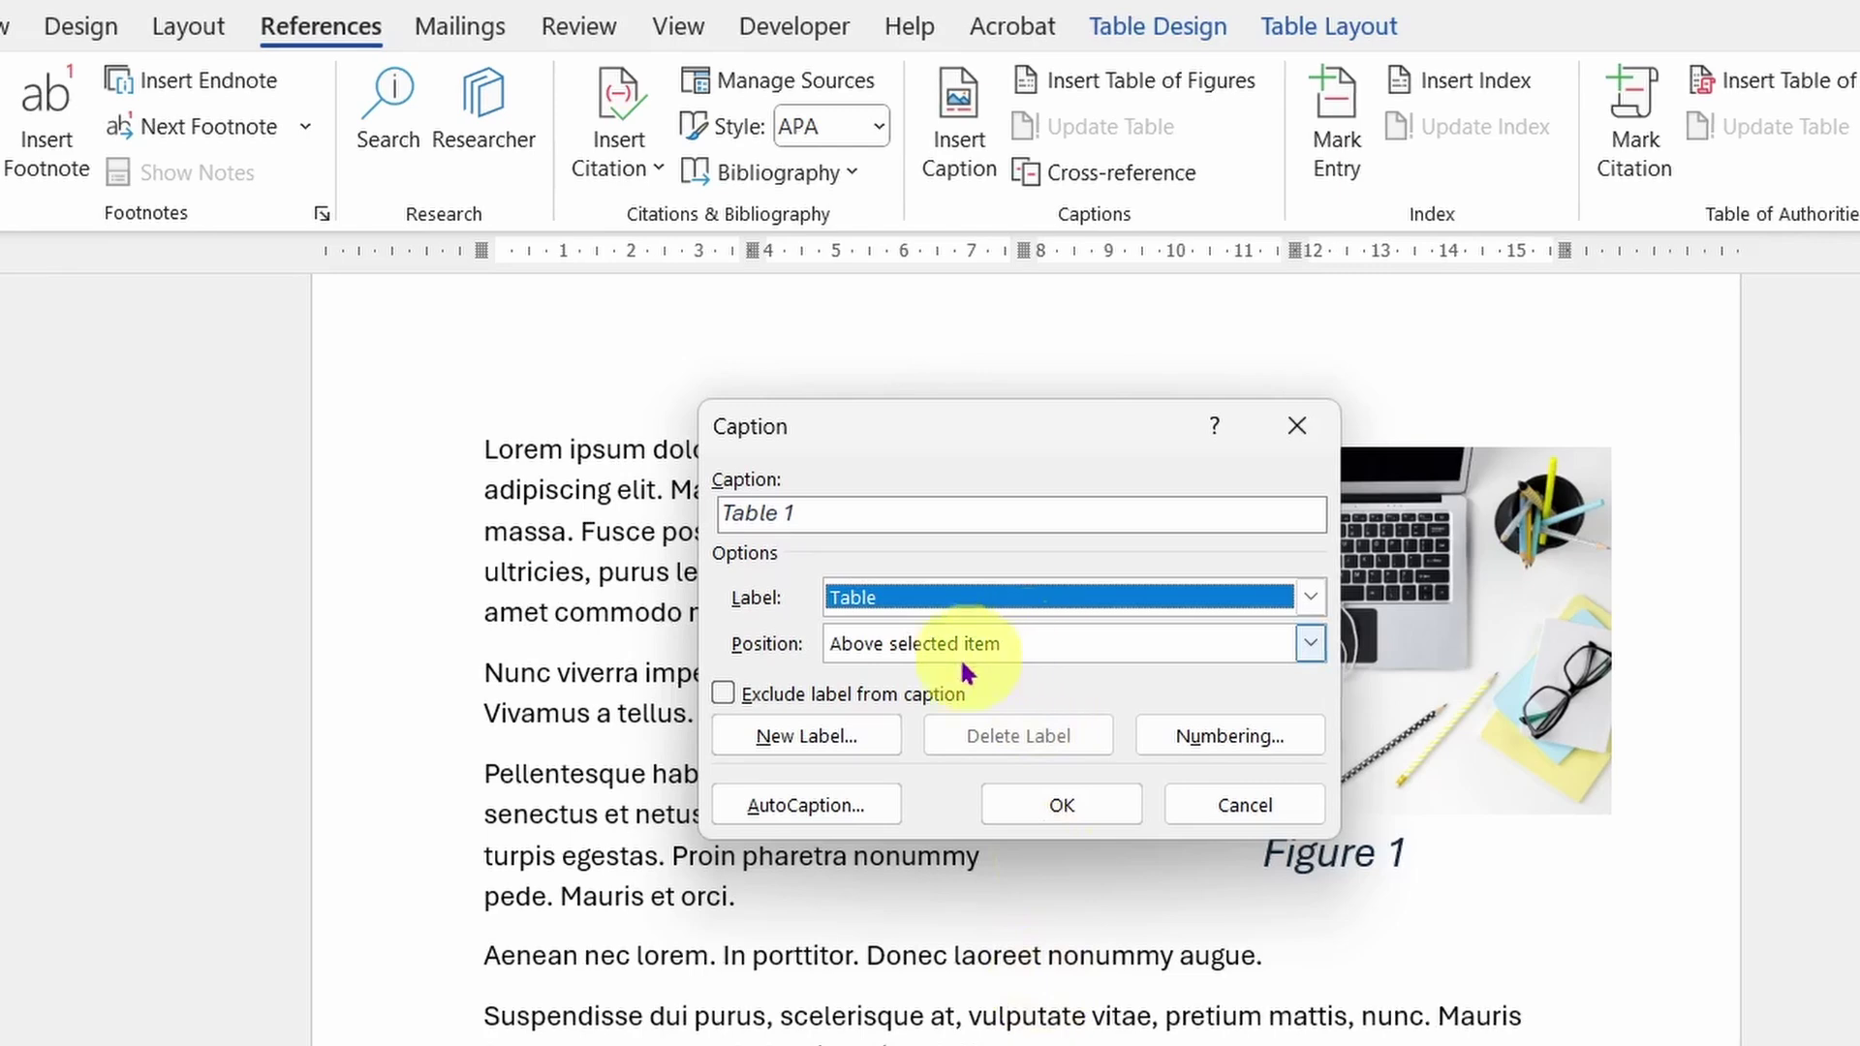
pyautogui.click(1017, 645)
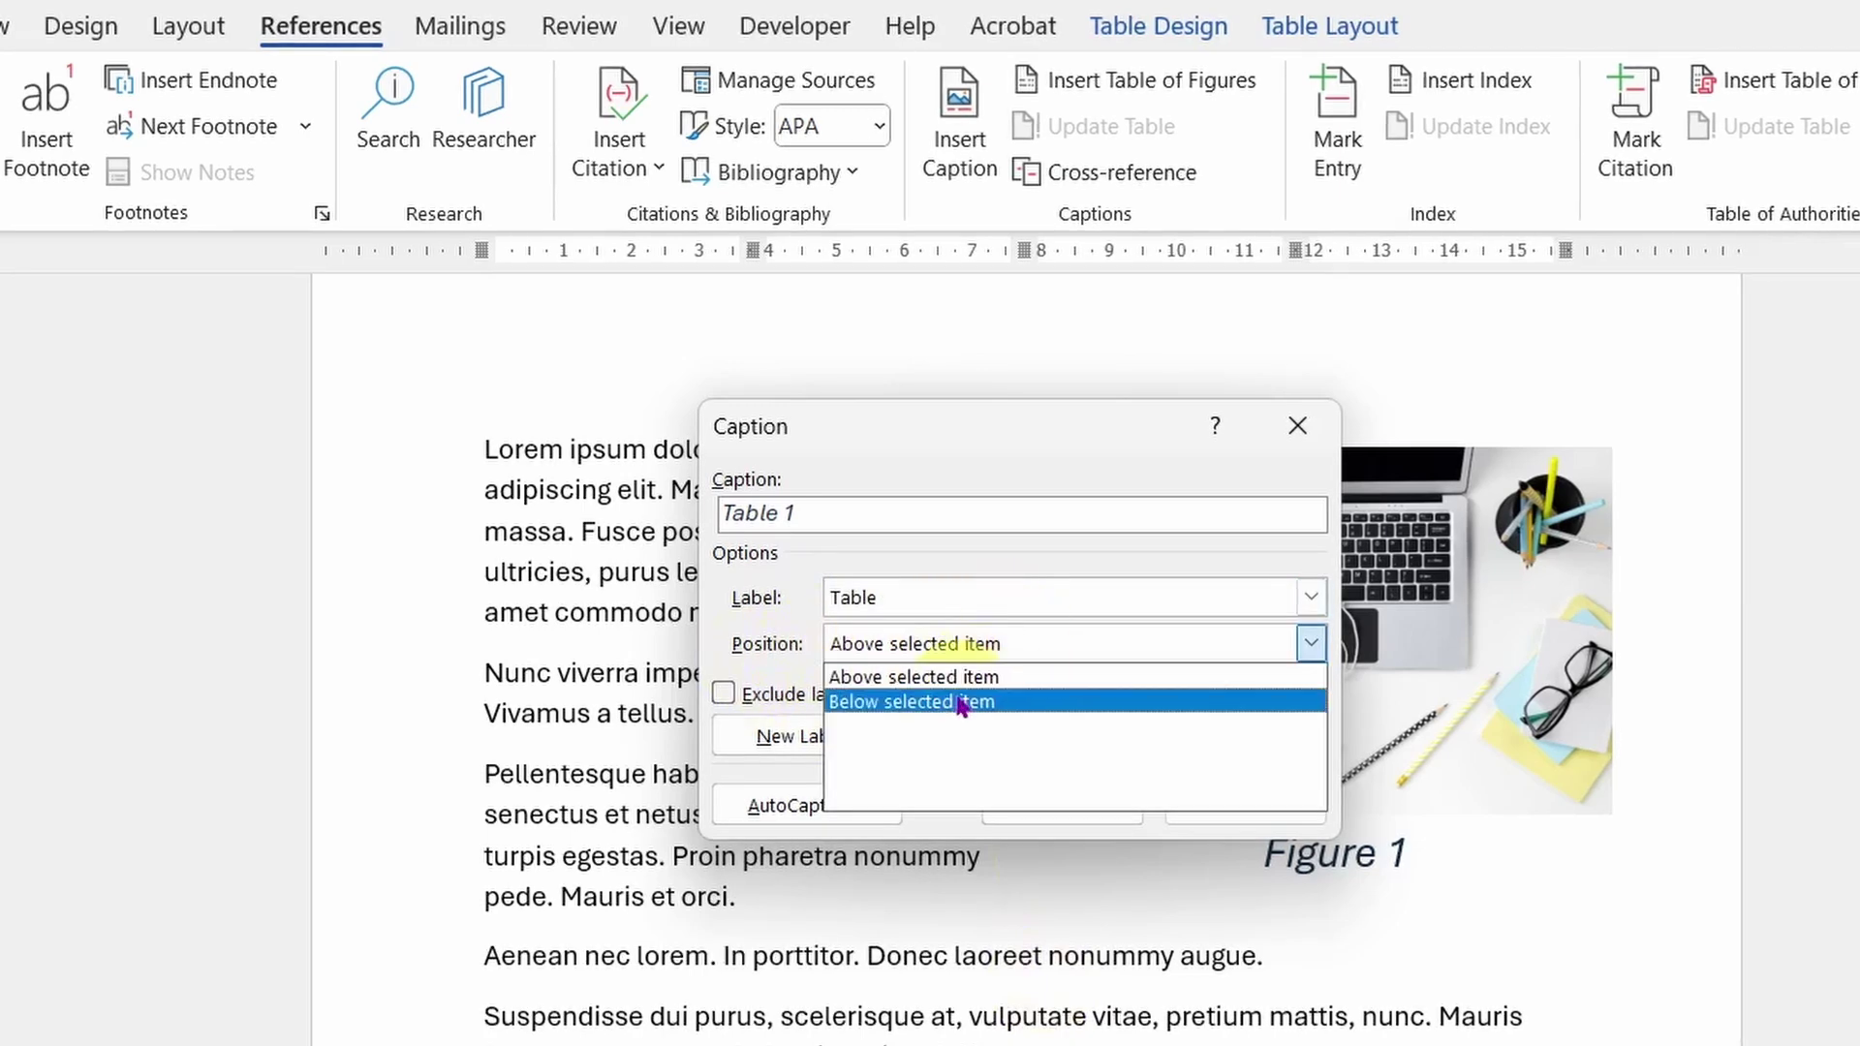
pyautogui.click(993, 701)
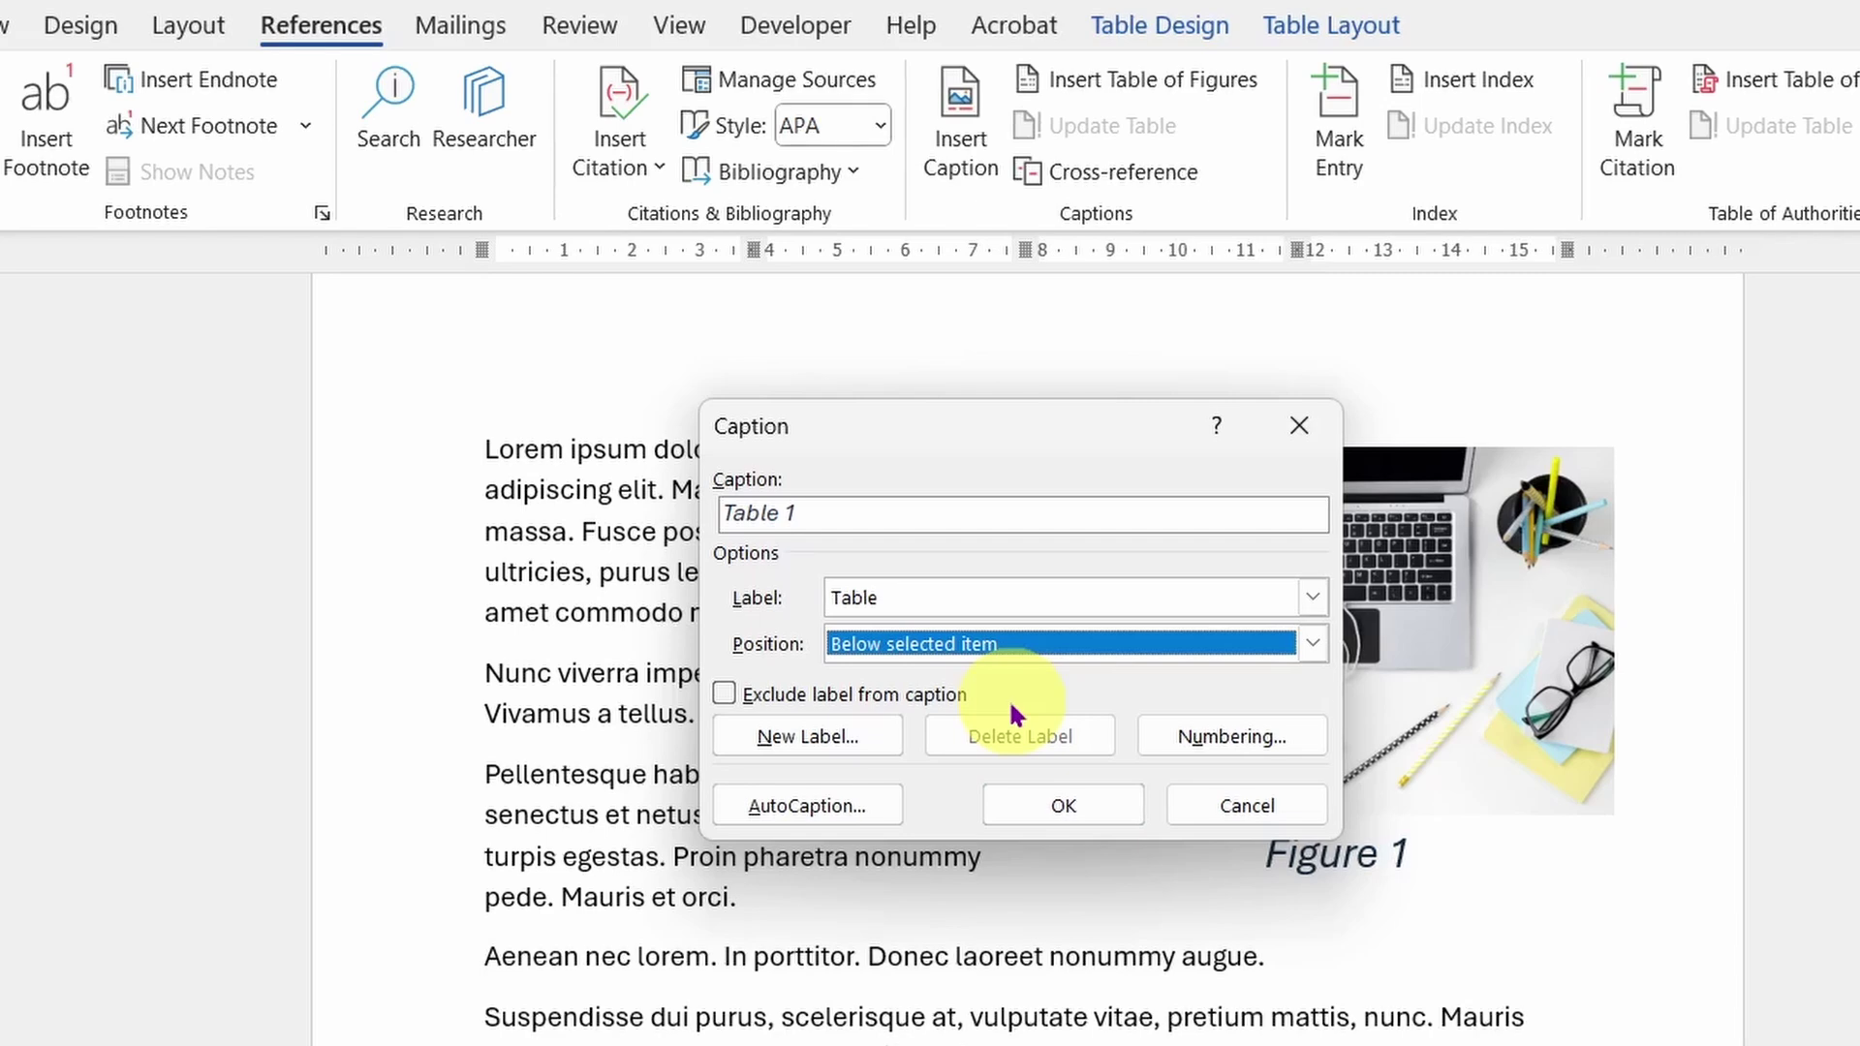
pyautogui.click(1066, 806)
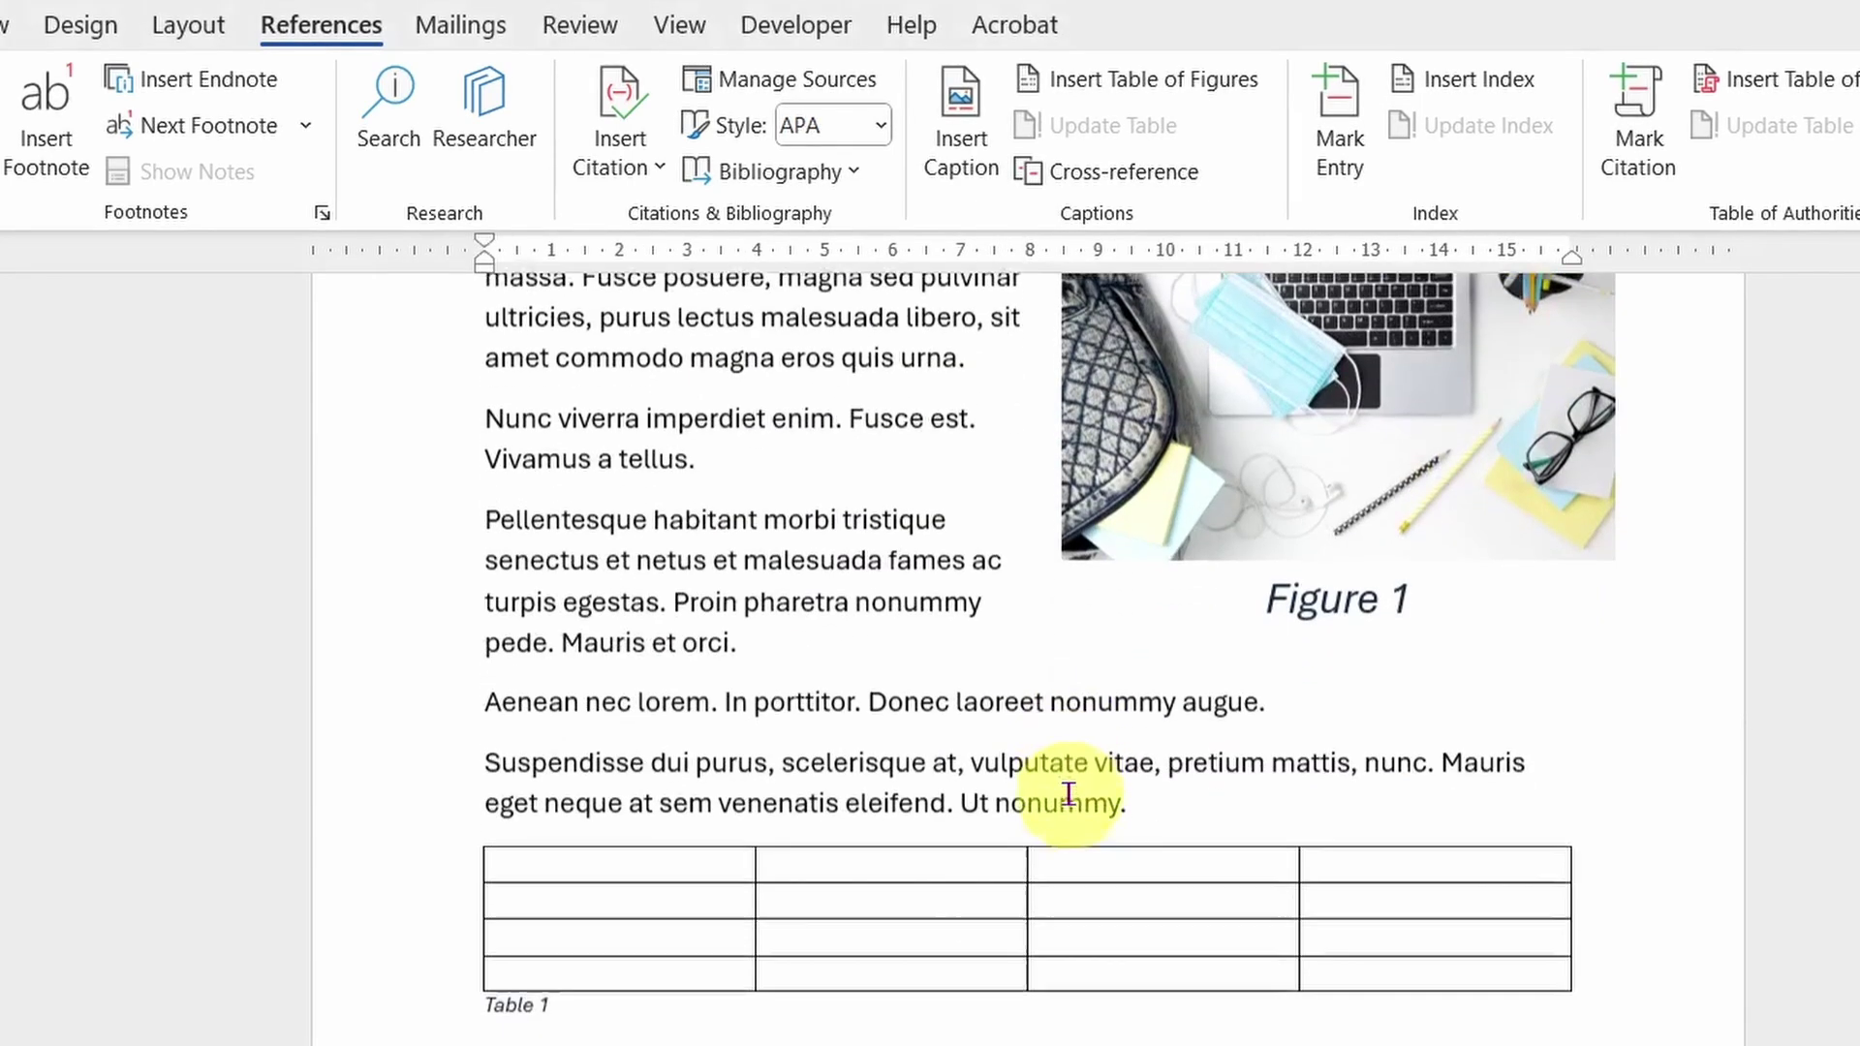
# Increase the "Table 1" caption text to font size 20 and center it under the table.
pyautogui.moveTo(559, 1005); pyautogui.dragTo(486, 1007)
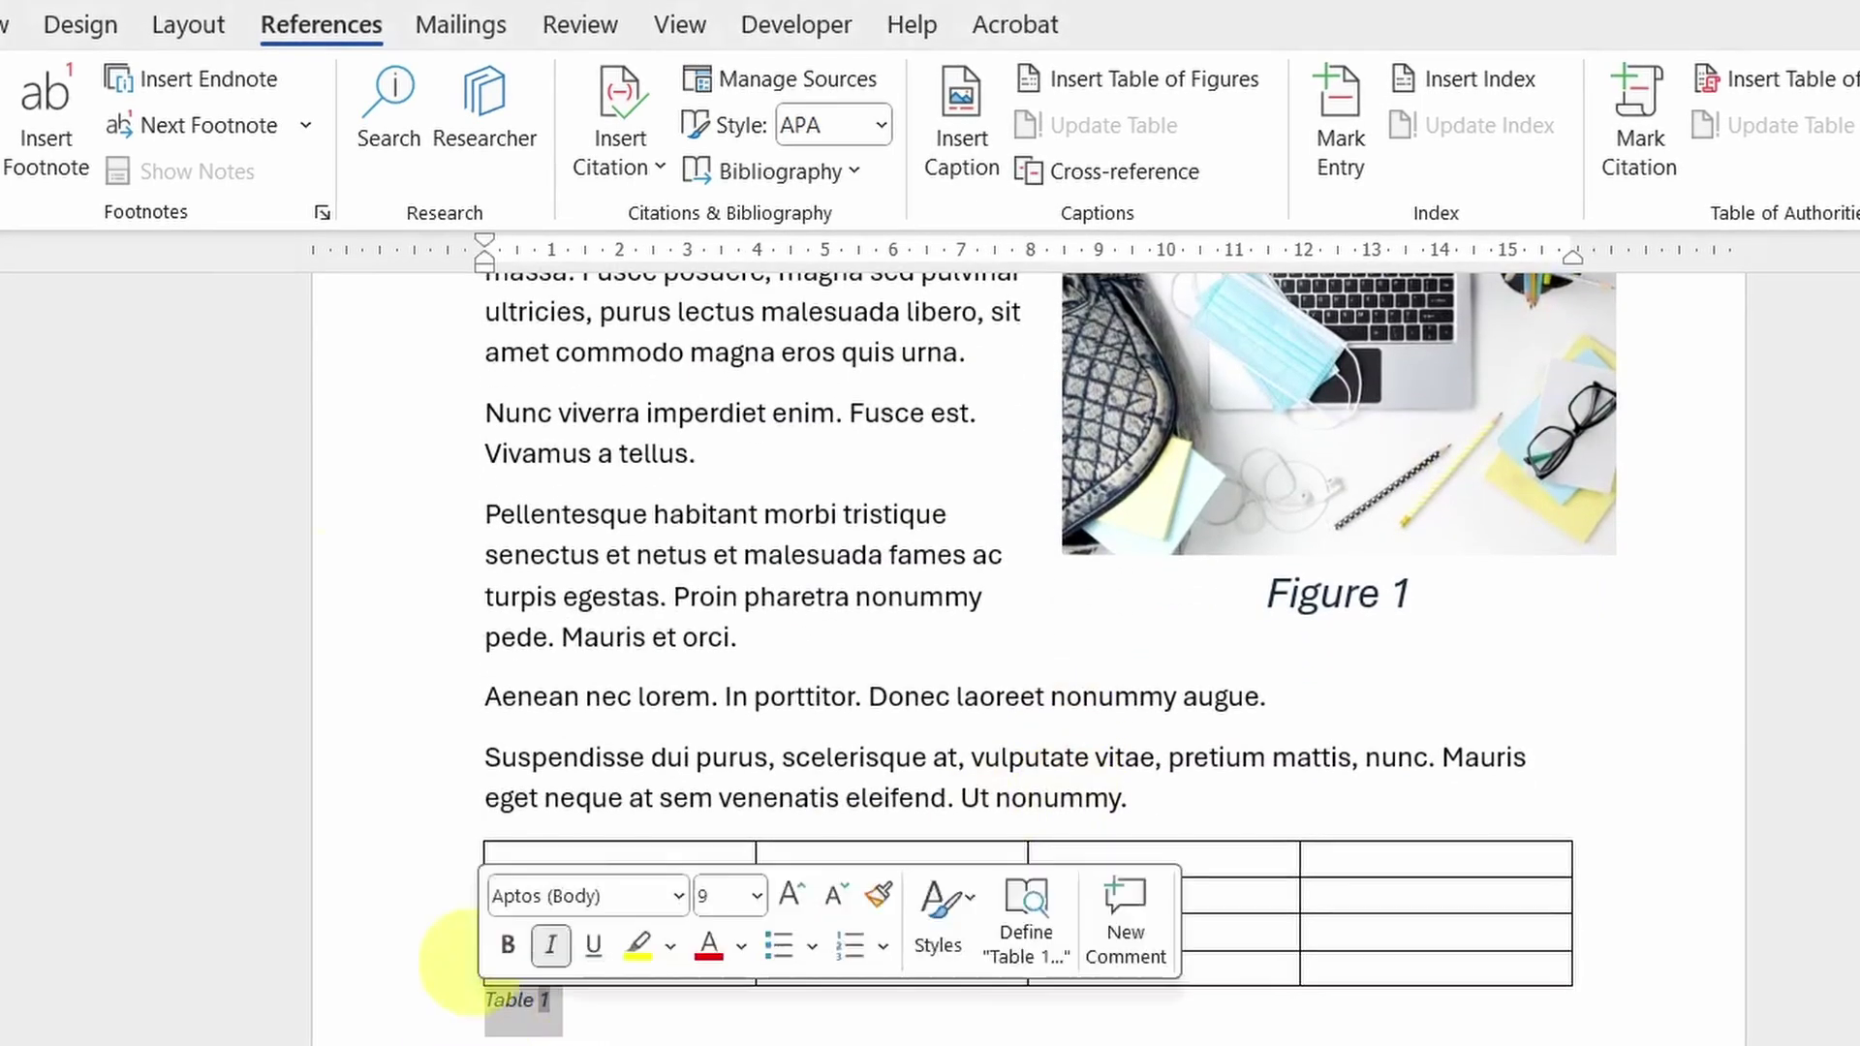
pyautogui.click(0, 24)
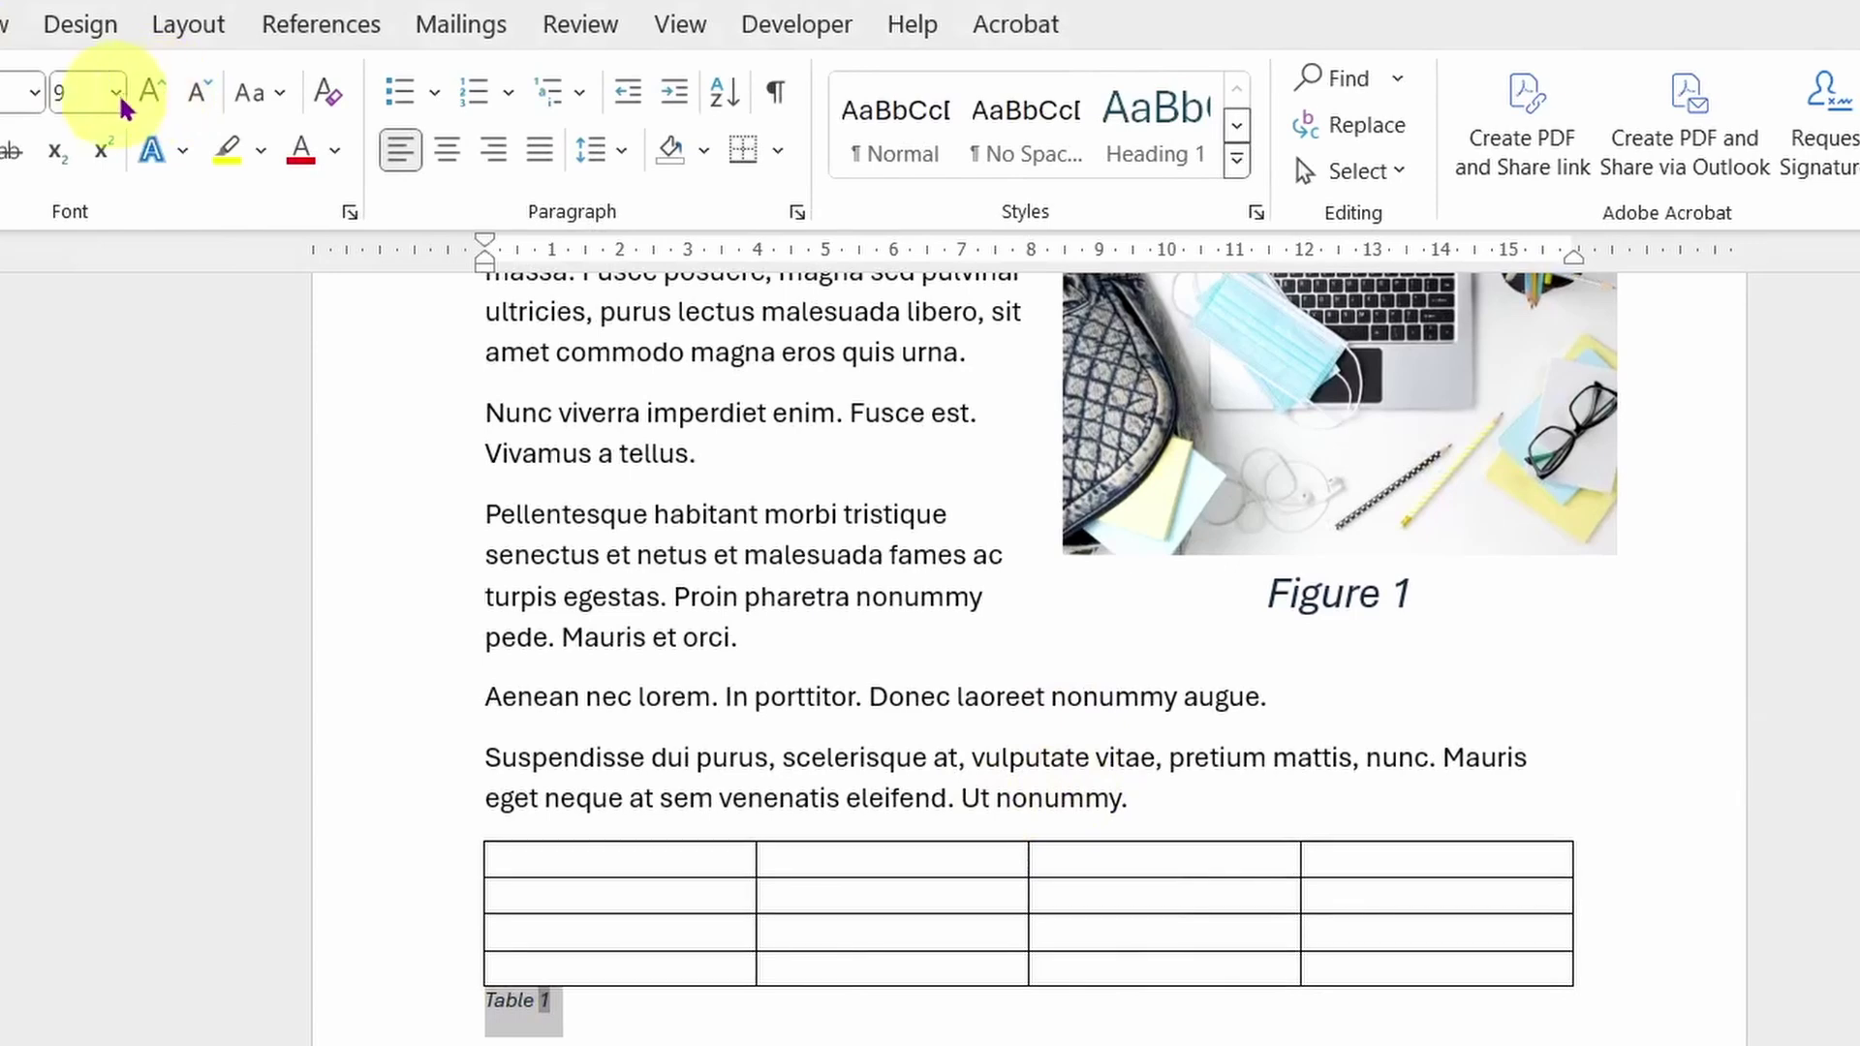
pyautogui.click(150, 94)
pyautogui.click(150, 94)
pyautogui.click(150, 94)
pyautogui.click(150, 94)
pyautogui.click(150, 94)
pyautogui.click(151, 94)
pyautogui.click(150, 94)
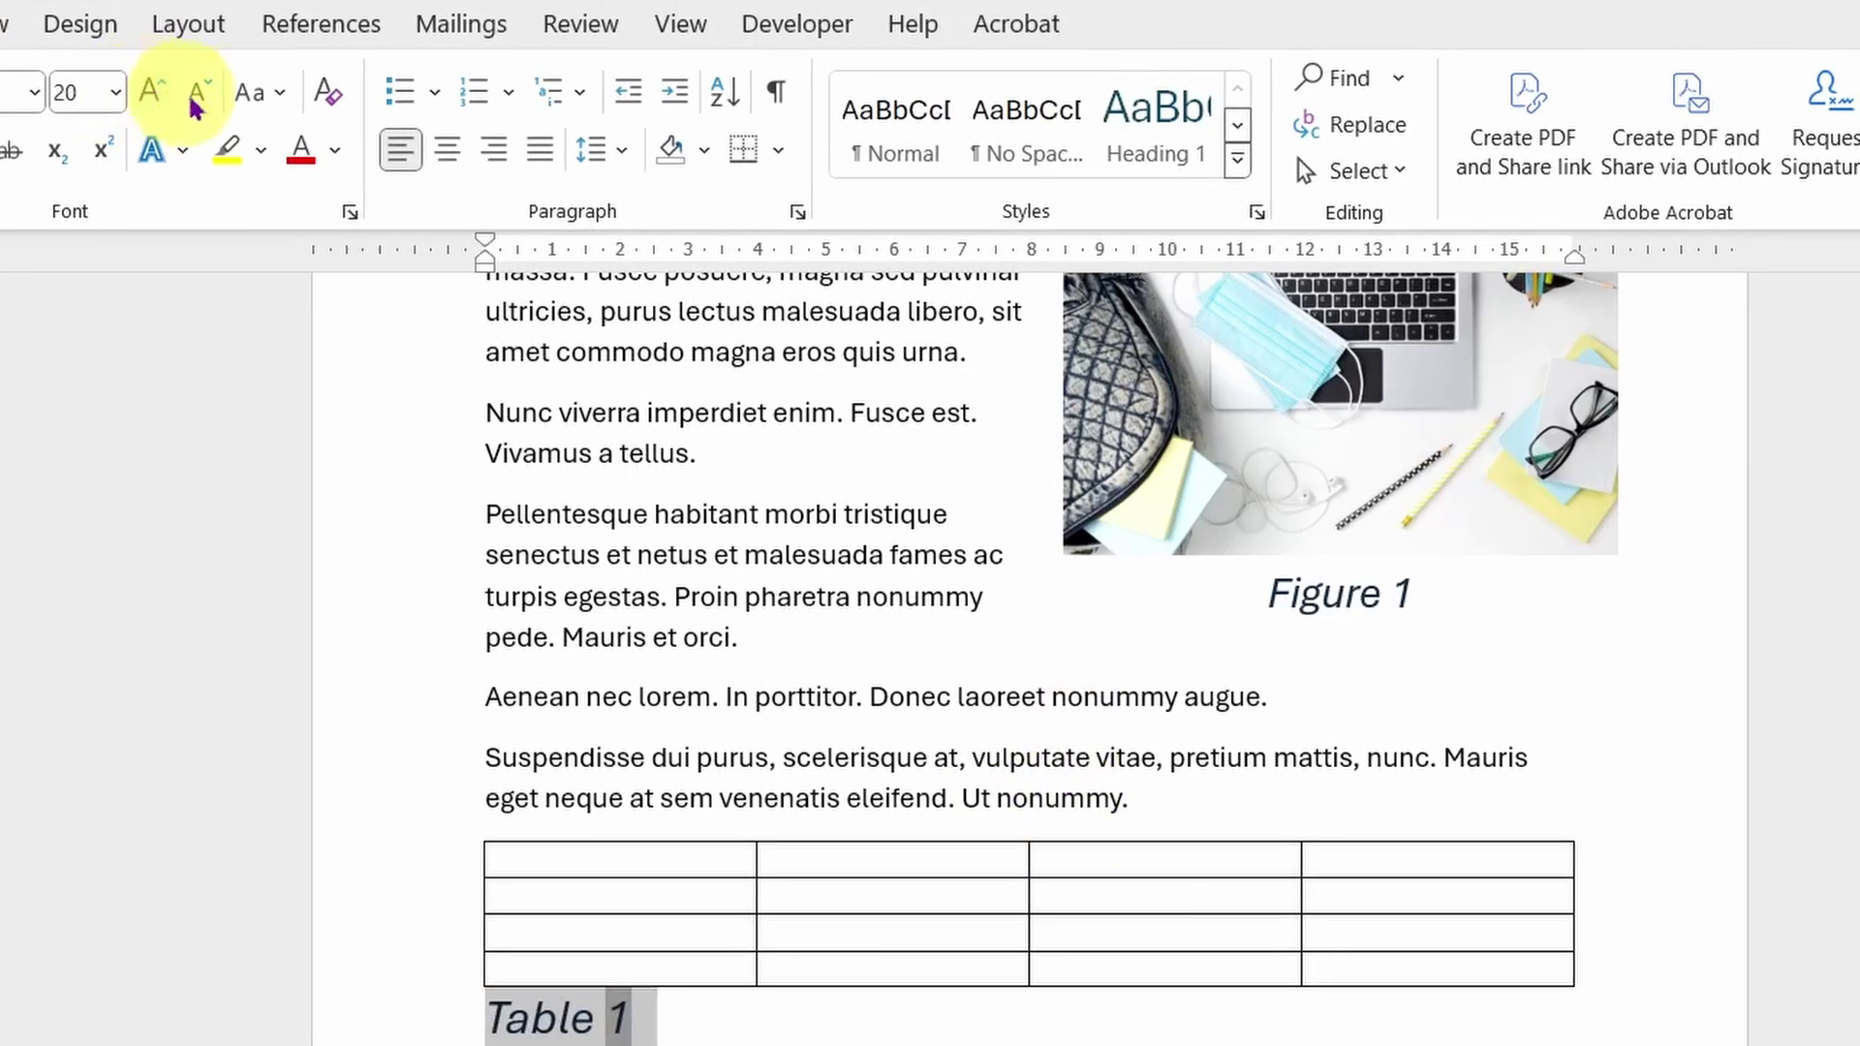
pyautogui.click(445, 149)
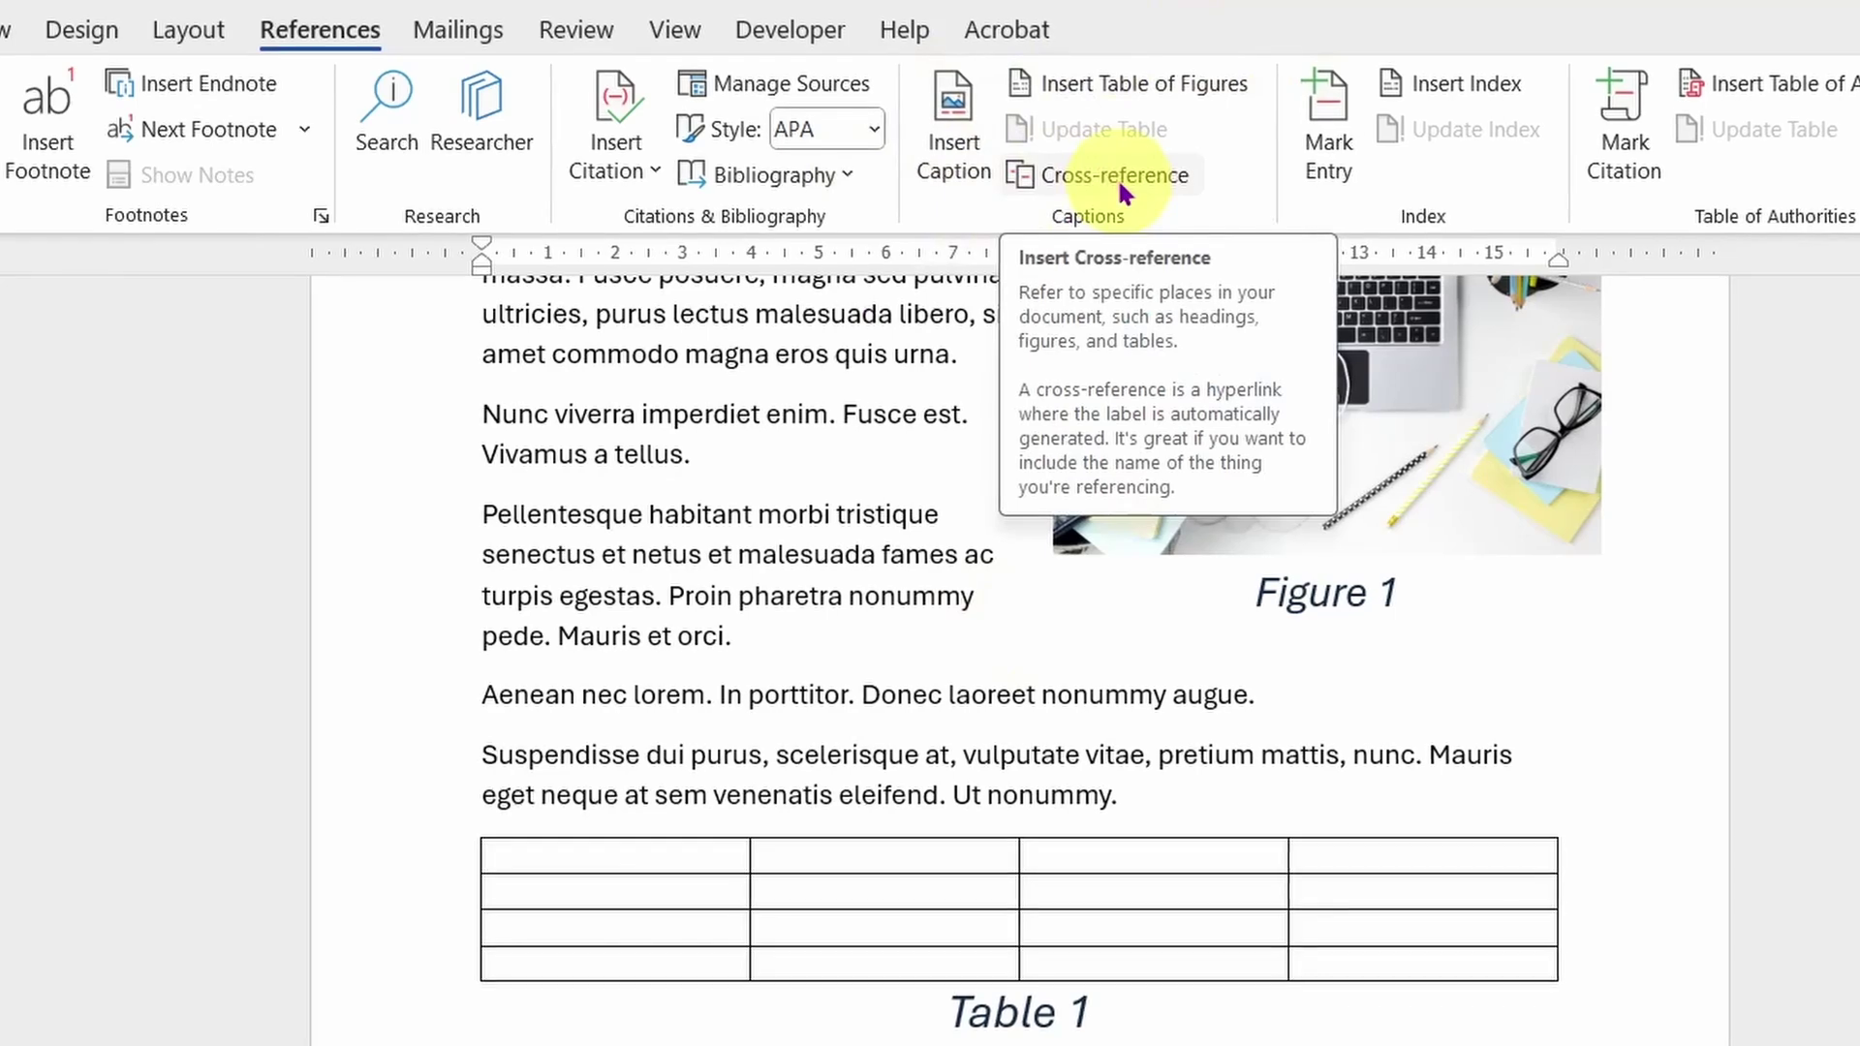
# Add seven blank lines above the first paragraph of the document.
pyautogui.scroll(3, 1047, 723)
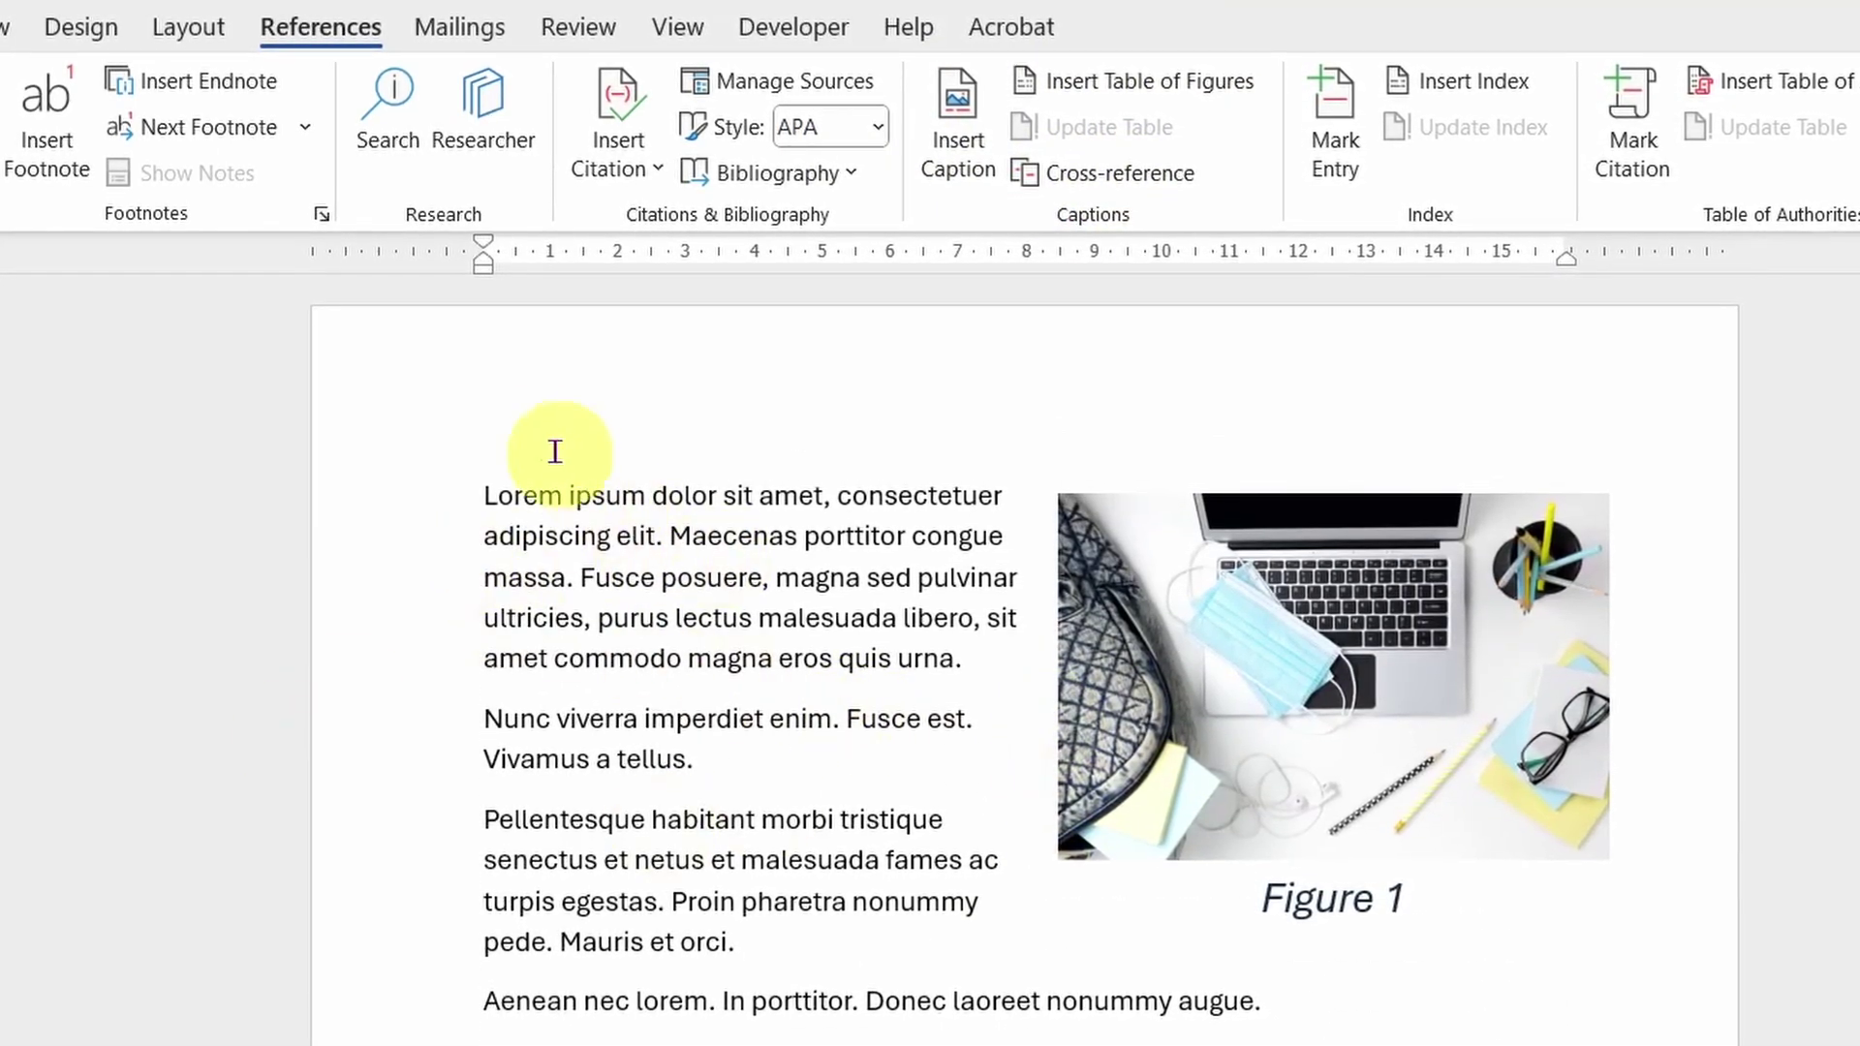
pyautogui.click(486, 495)
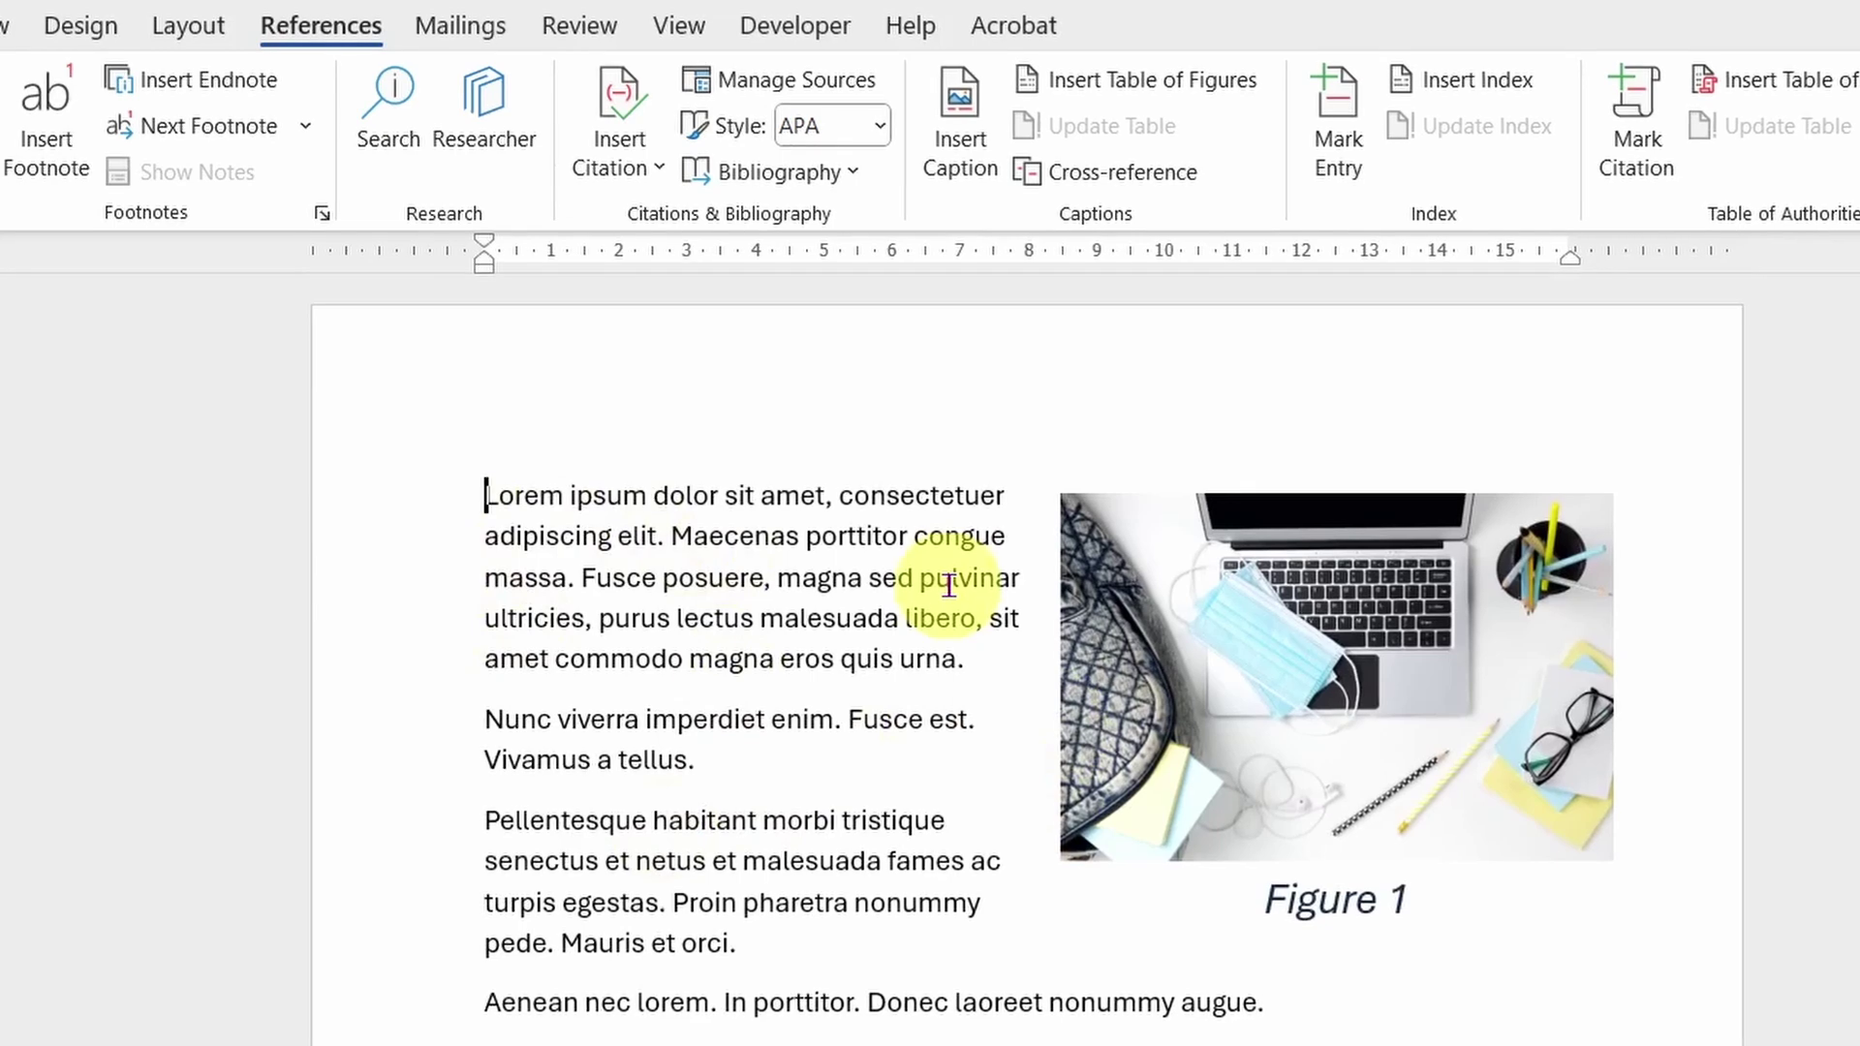
pyautogui.press('Return')
pyautogui.press('Return')
pyautogui.press('Return')
pyautogui.press('Return')
pyautogui.press('Return')
pyautogui.press('Return')
pyautogui.press('Return')
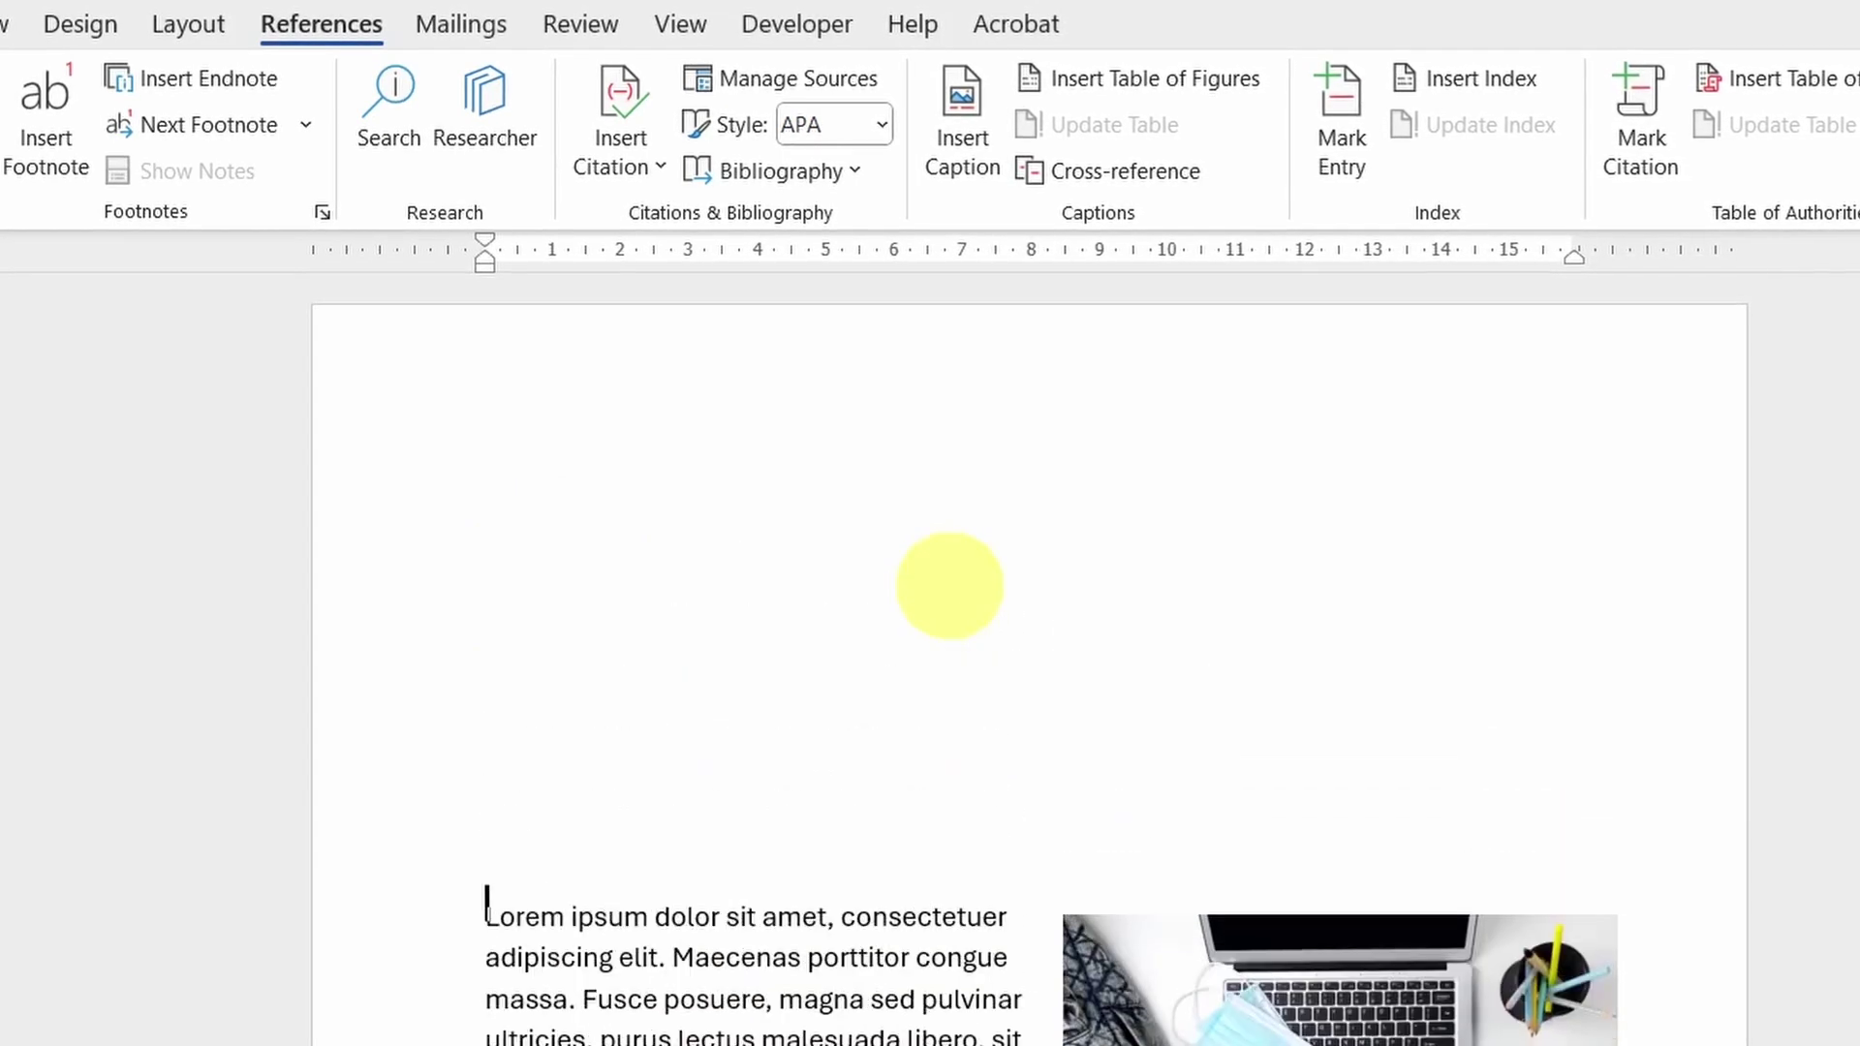
# Insert a hyperlinked cross-reference to the entire Figure 1 caption on the blank line at the start of the document.
pyautogui.click(514, 532)
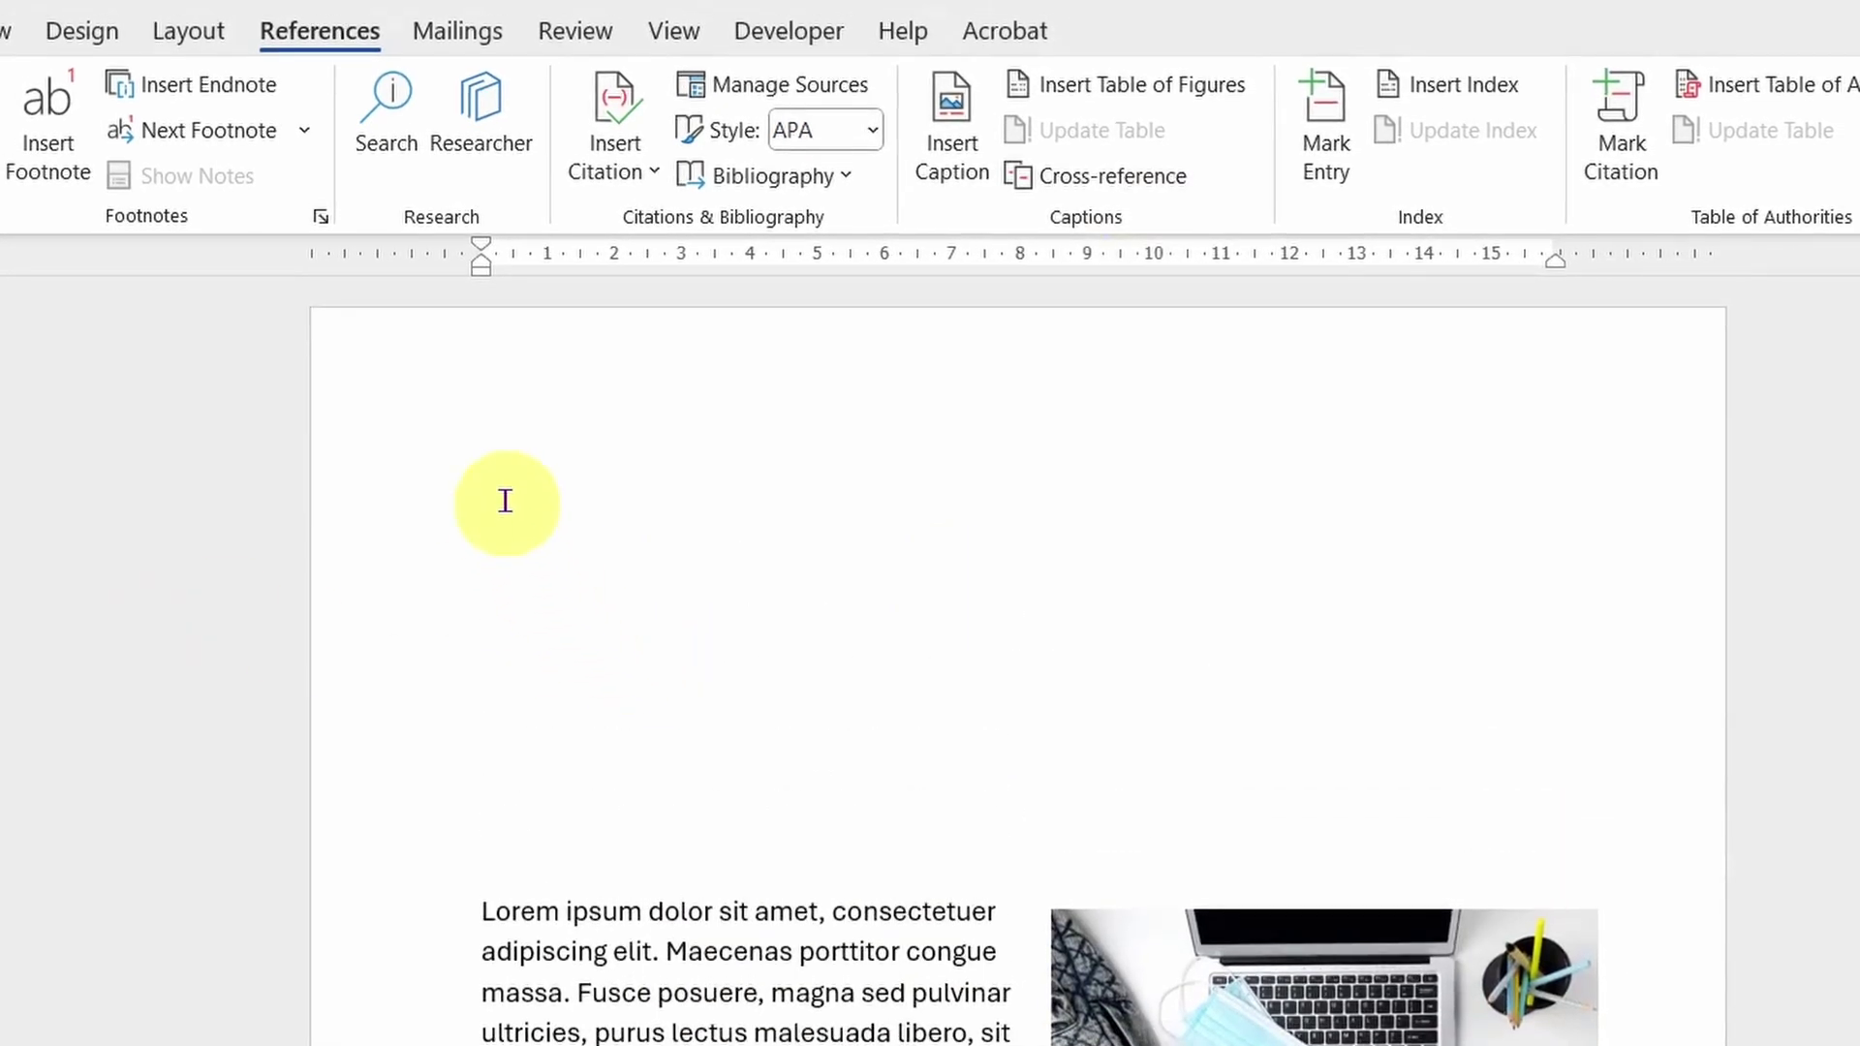
pyautogui.click(1118, 174)
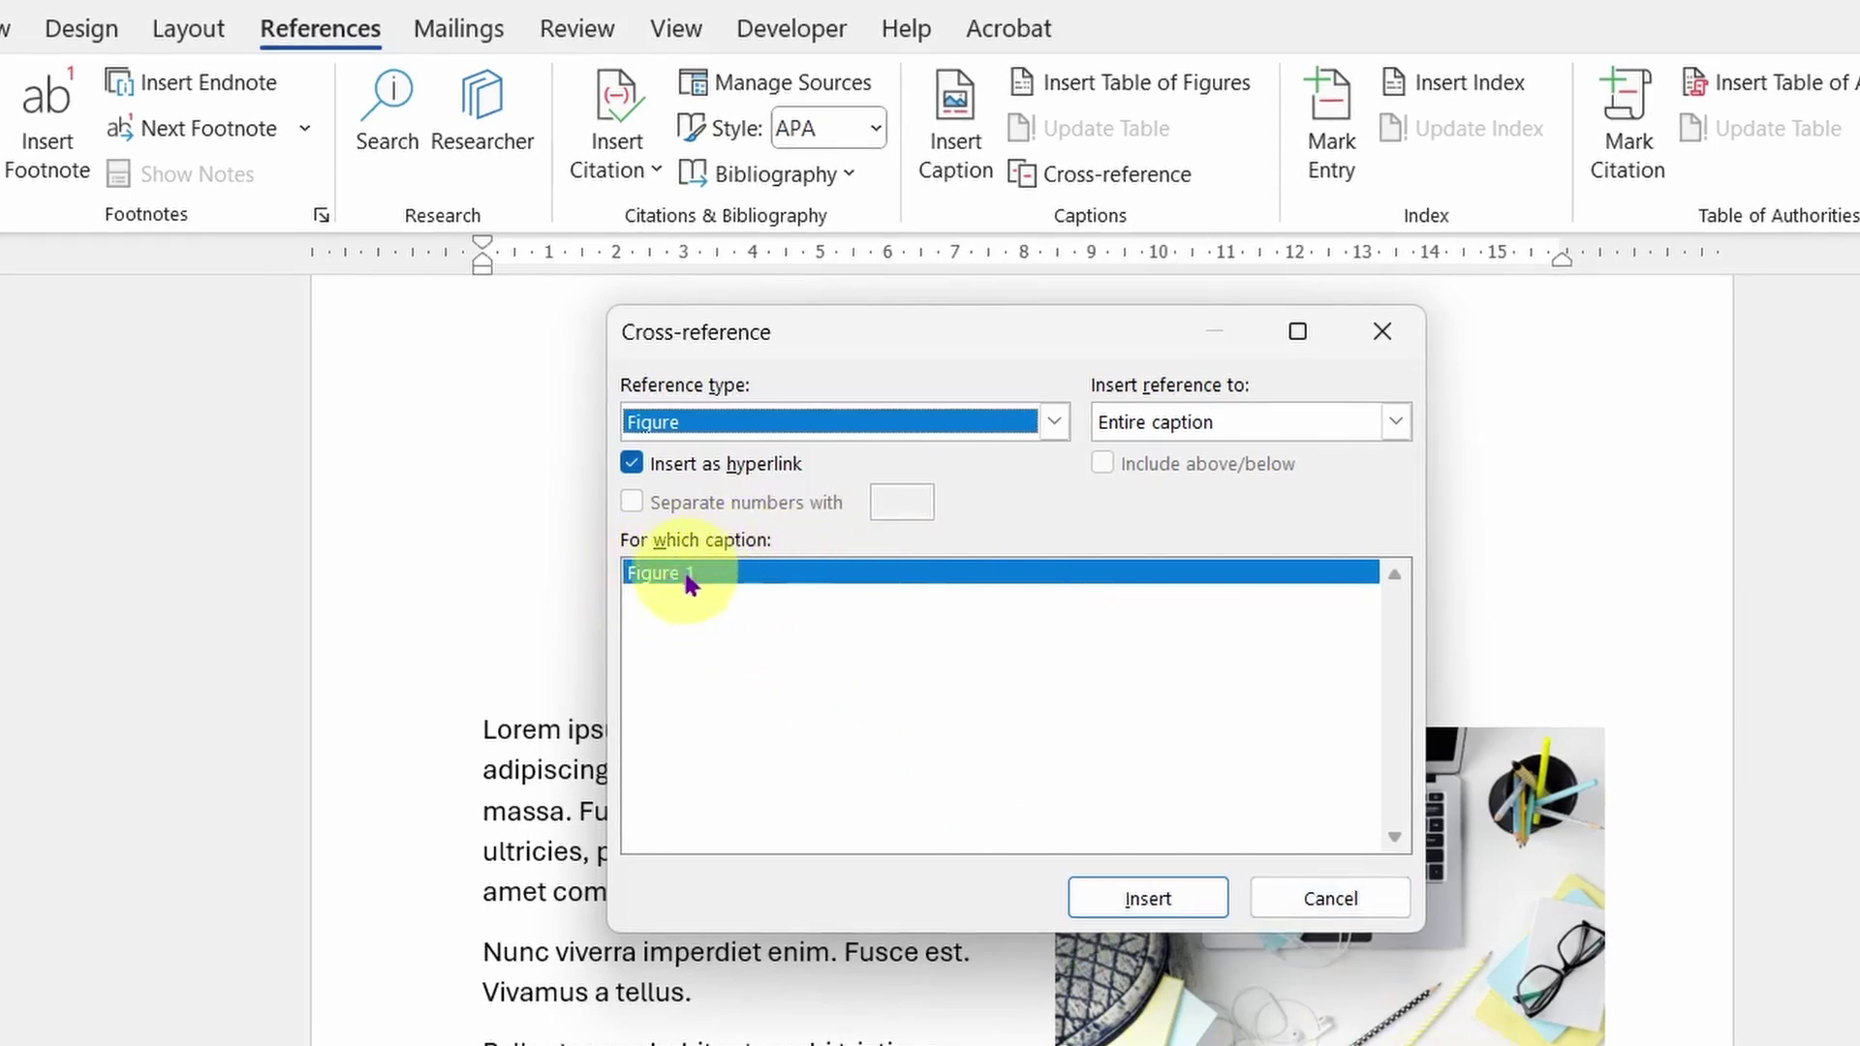
pyautogui.click(1159, 899)
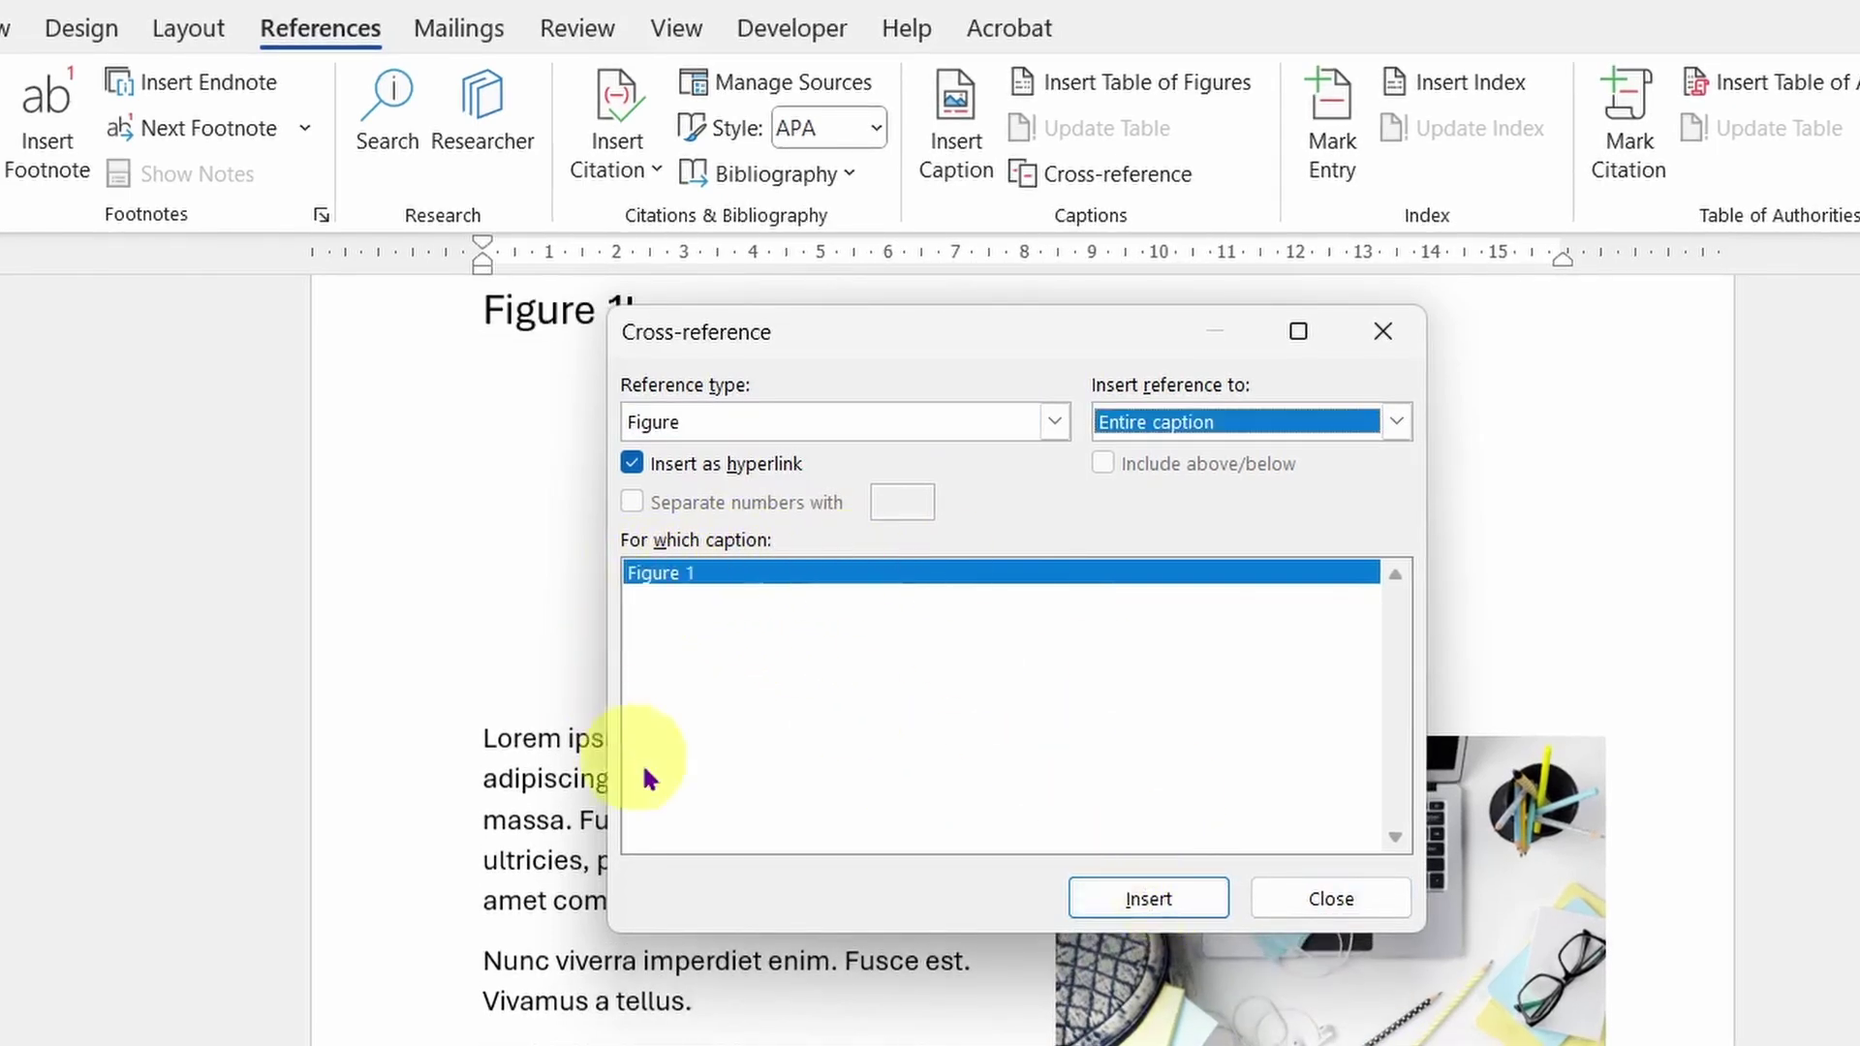
# Insert a hyperlinked cross-reference to the entire Table 1 caption right after the Figure 1 reference.
pyautogui.click(917, 436)
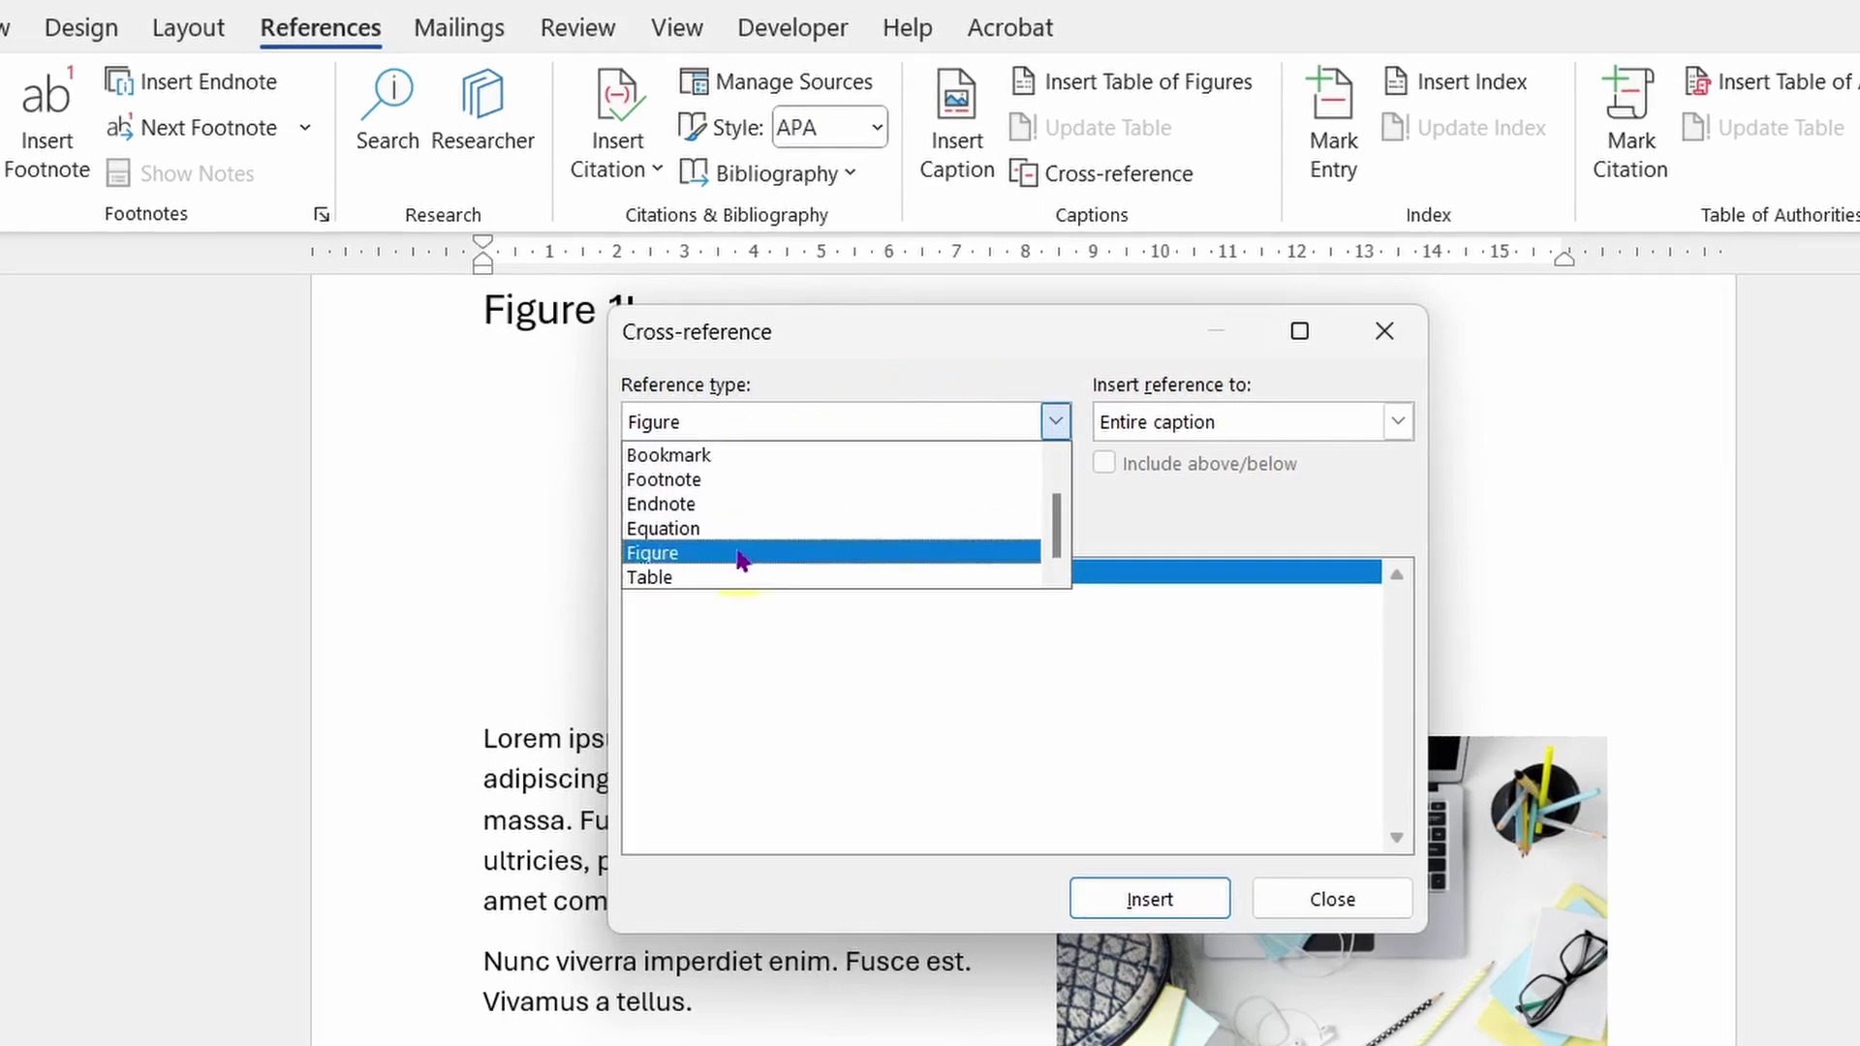
pyautogui.click(650, 579)
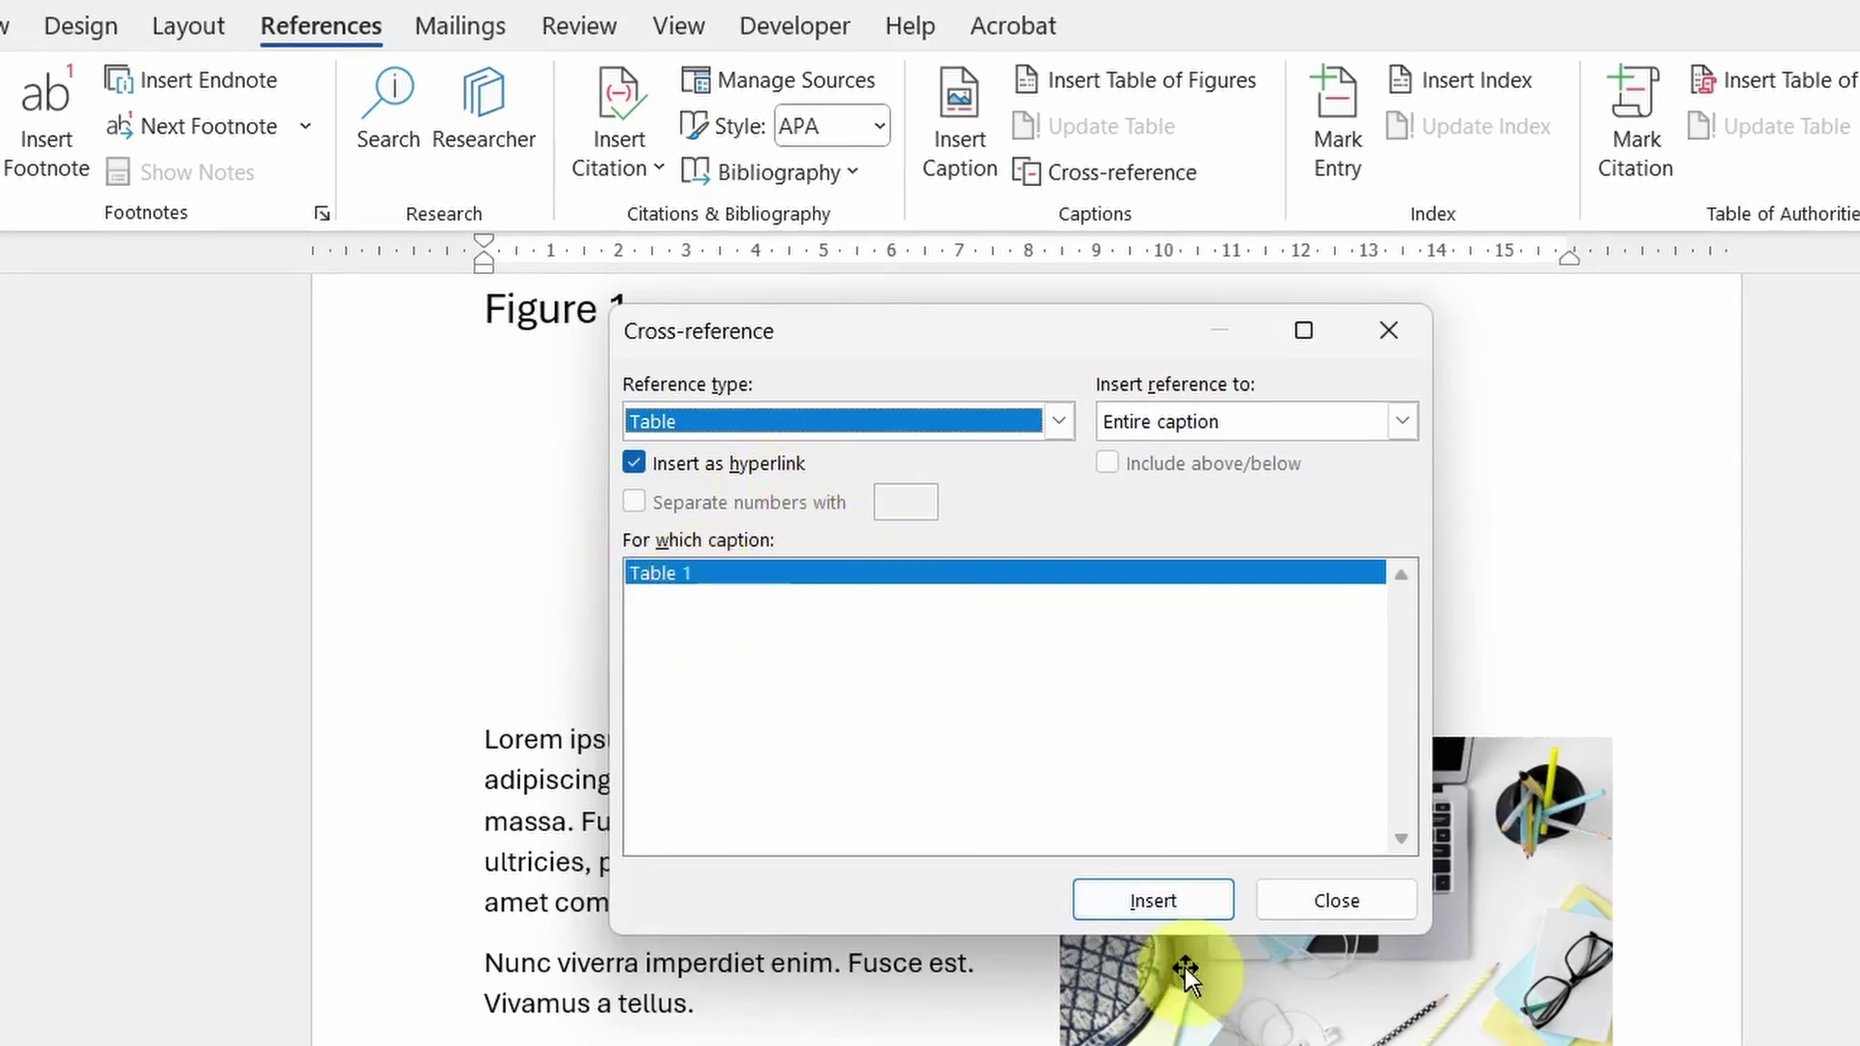
pyautogui.moveTo(959, 340); pyautogui.dragTo(1213, 324)
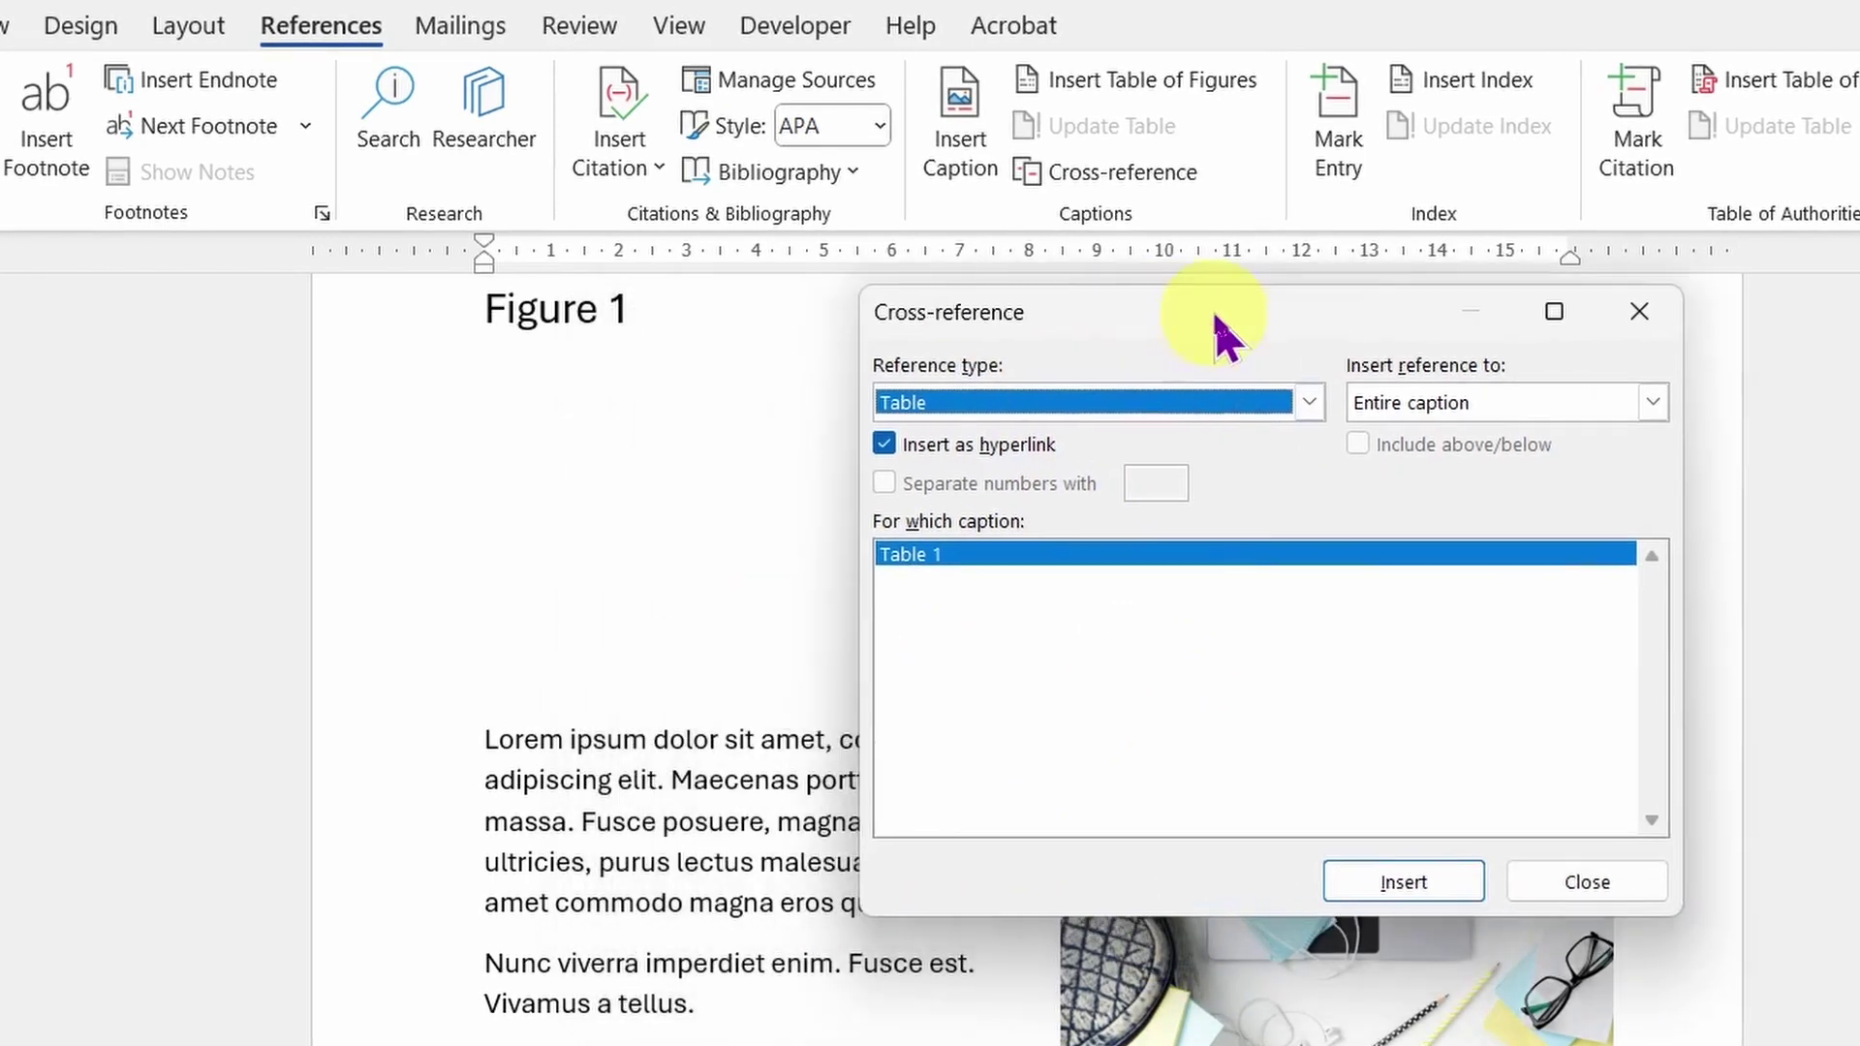
pyautogui.click(1404, 882)
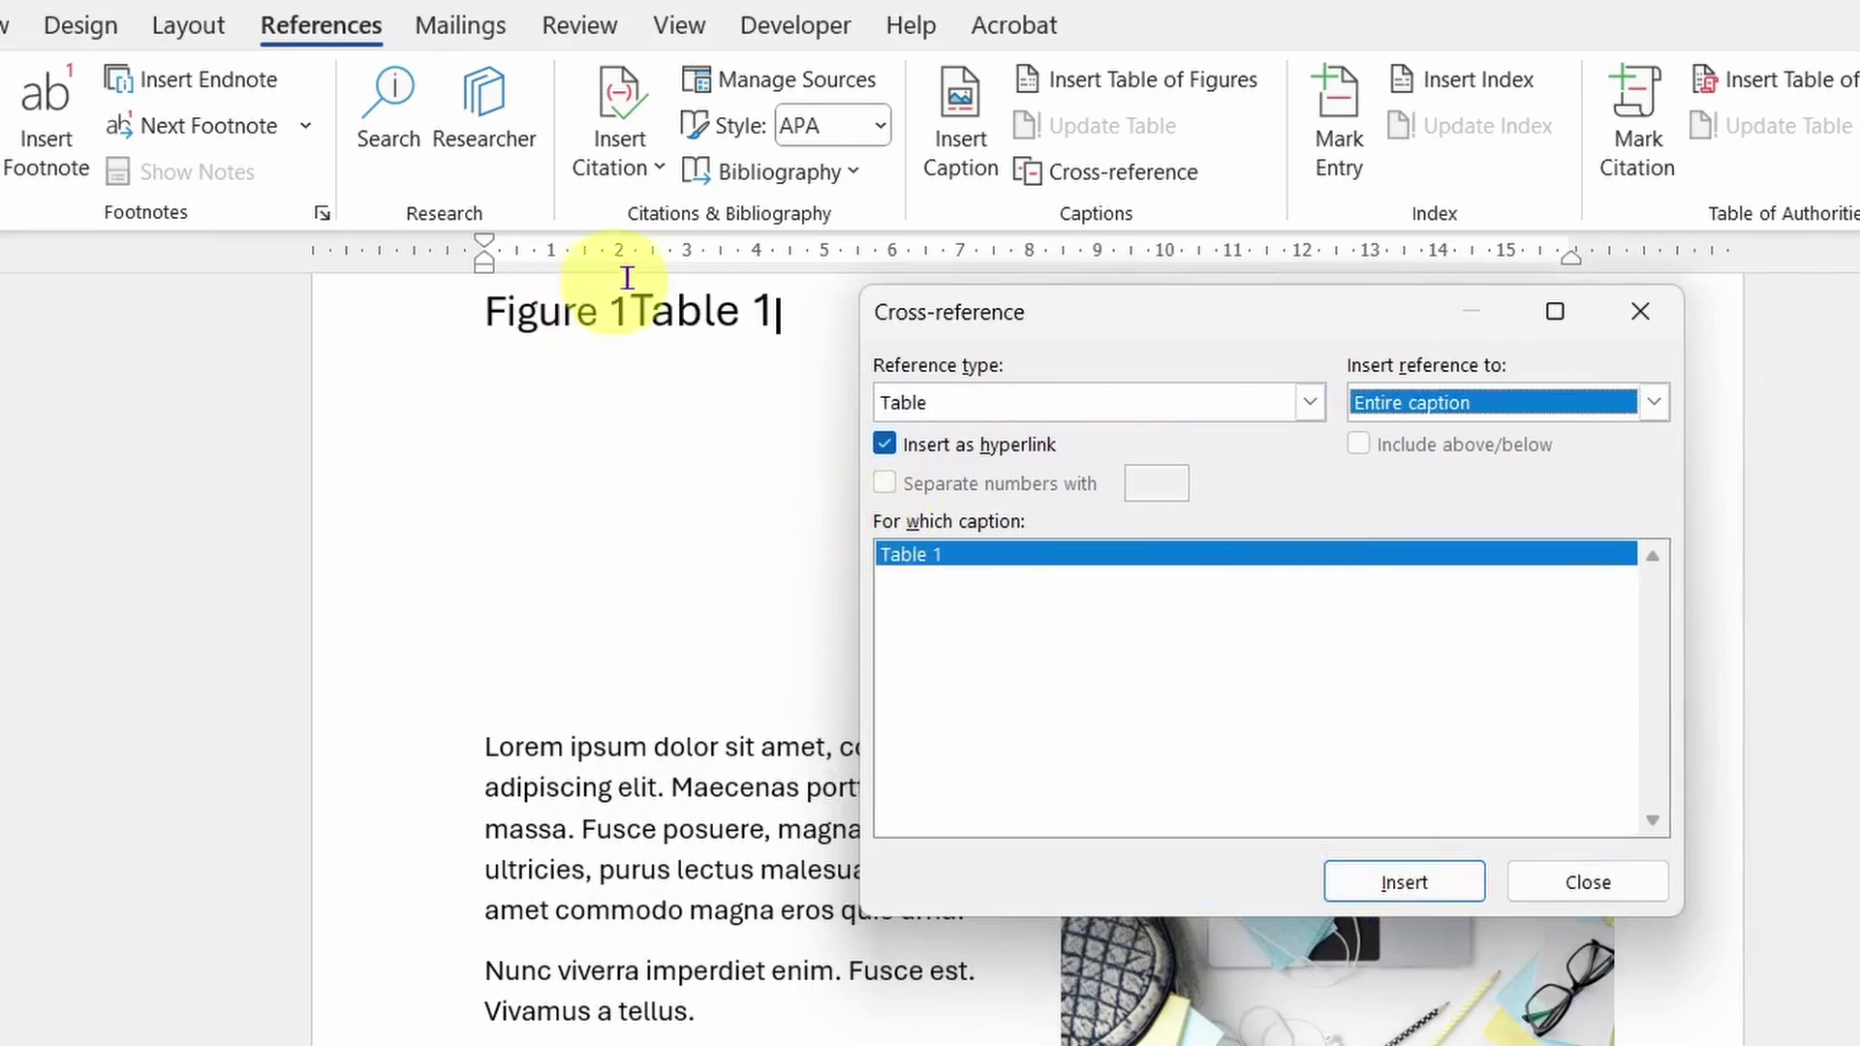
# Move the Table 1 reference onto its own line below the Figure 1 reference and close the Cross-reference dialog.
pyautogui.click(639, 311)
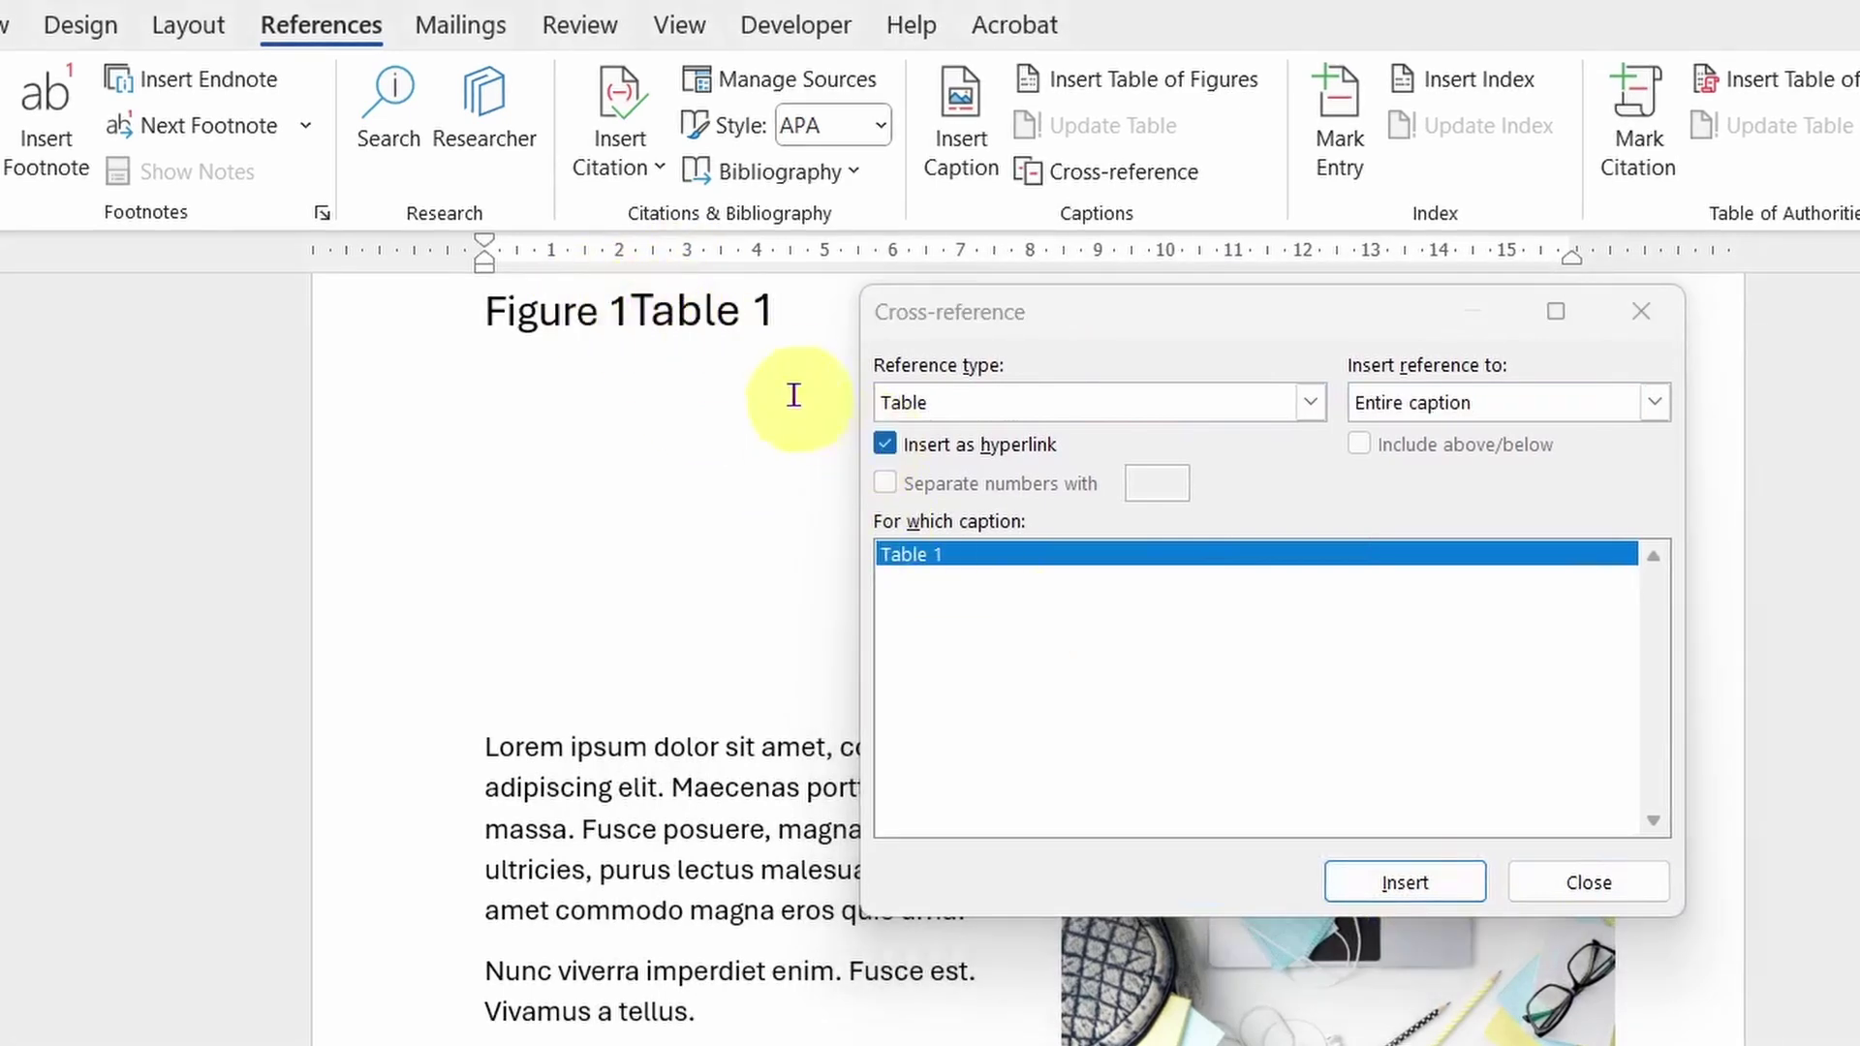
pyautogui.click(638, 315)
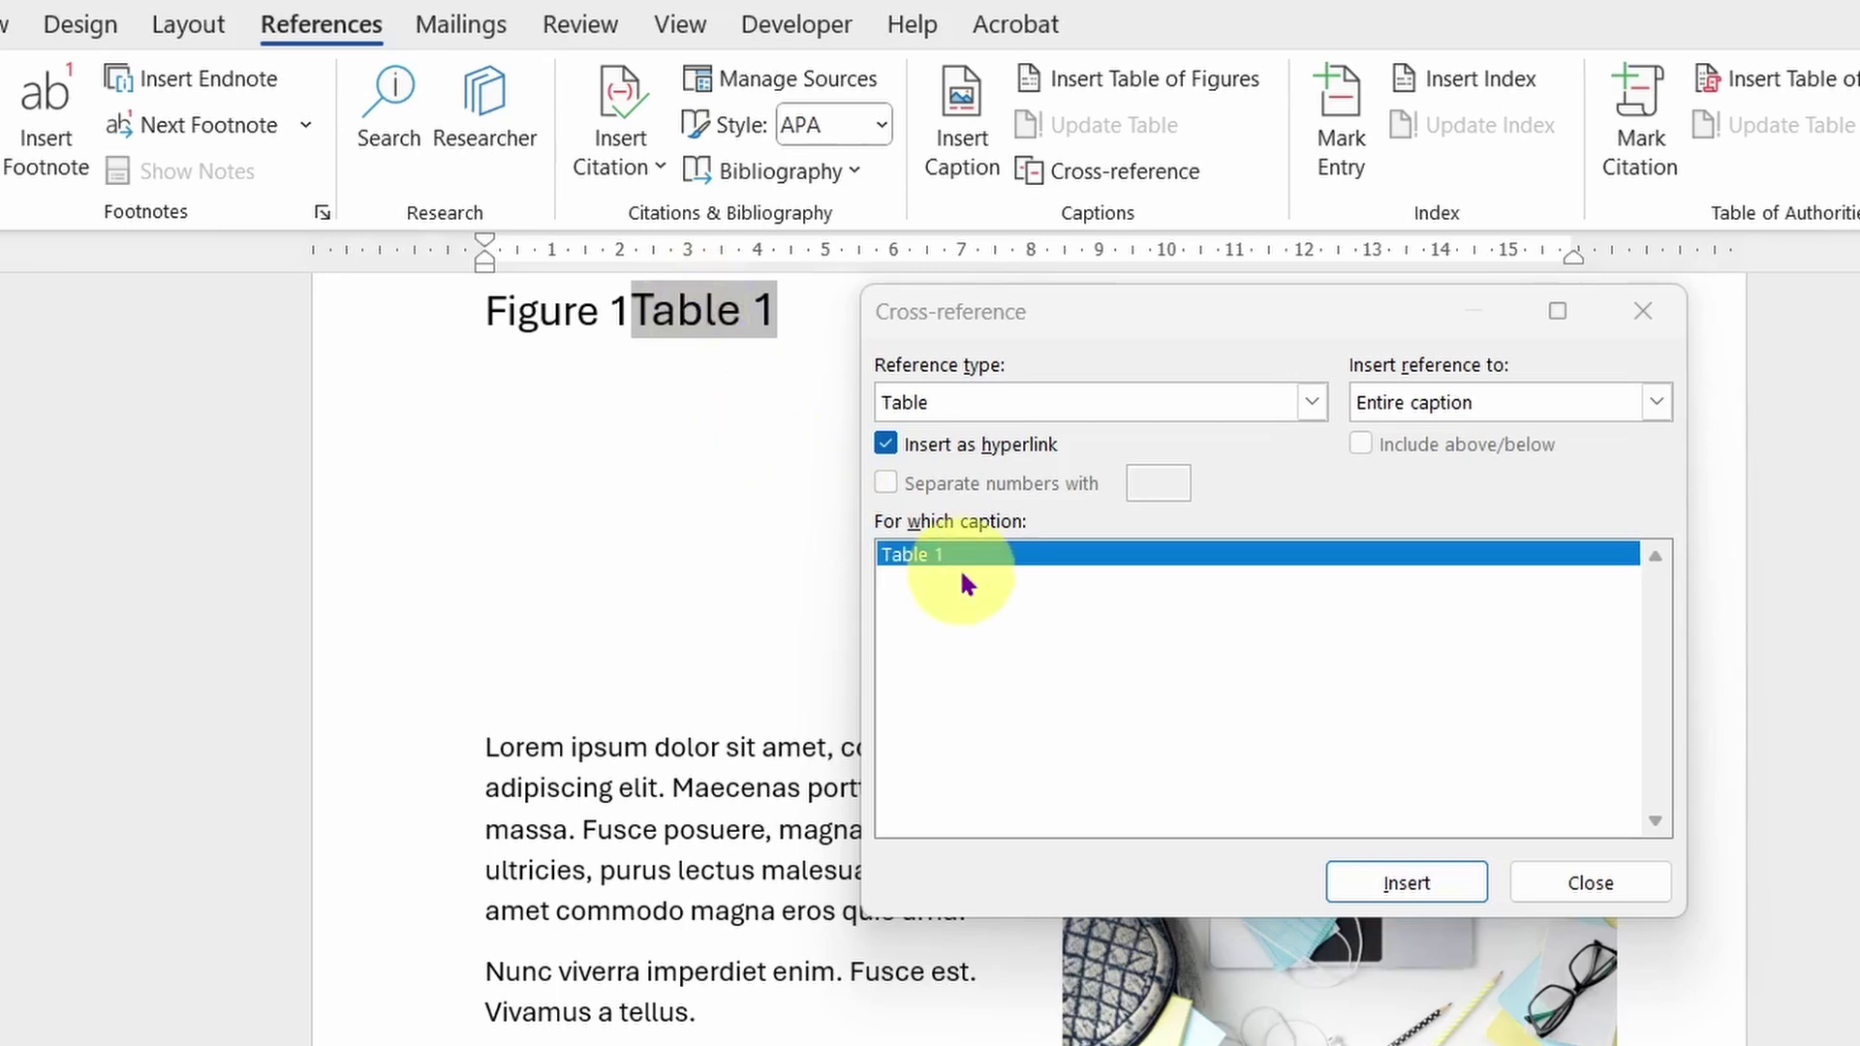
pyautogui.press('Return')
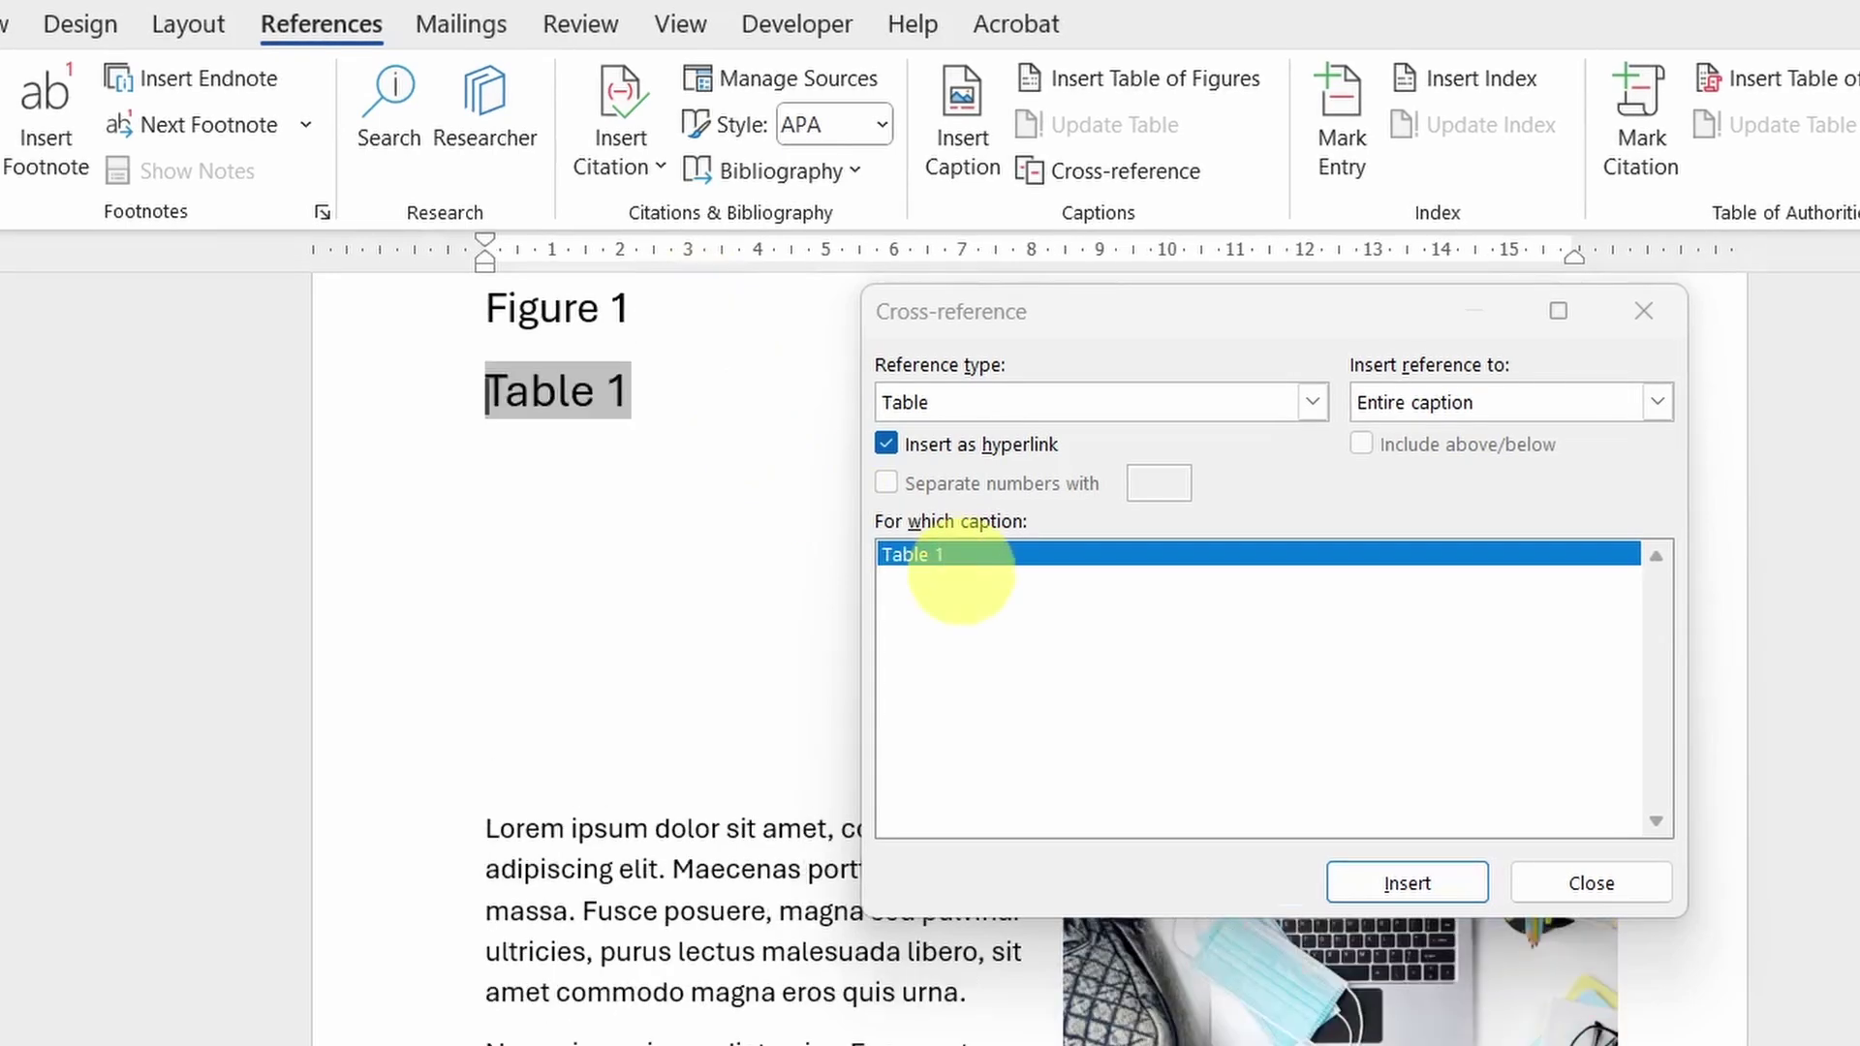
pyautogui.click(1600, 880)
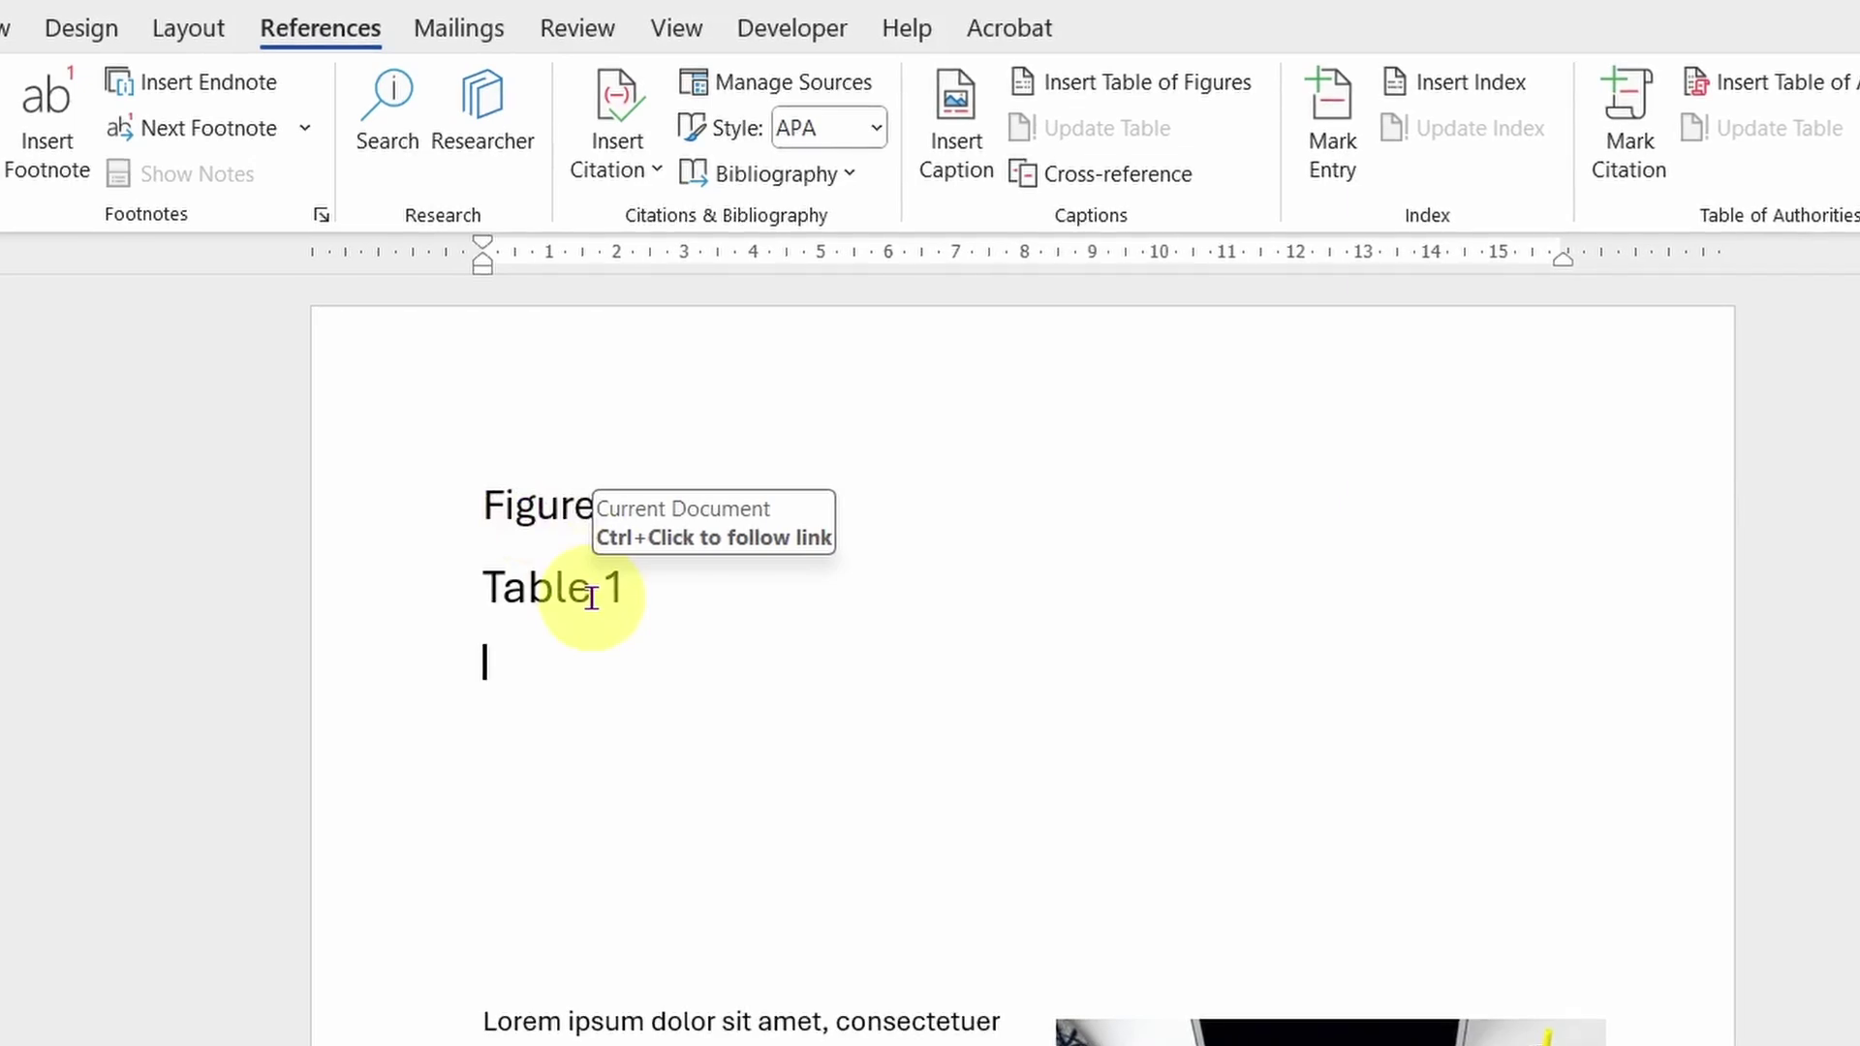
# Follow the Table 1 and Figure 1 cross-reference links to check their targets, and return to the start of the document.
pyautogui.keyDown('ctrl'); pyautogui.click(532, 584); pyautogui.keyUp('ctrl')
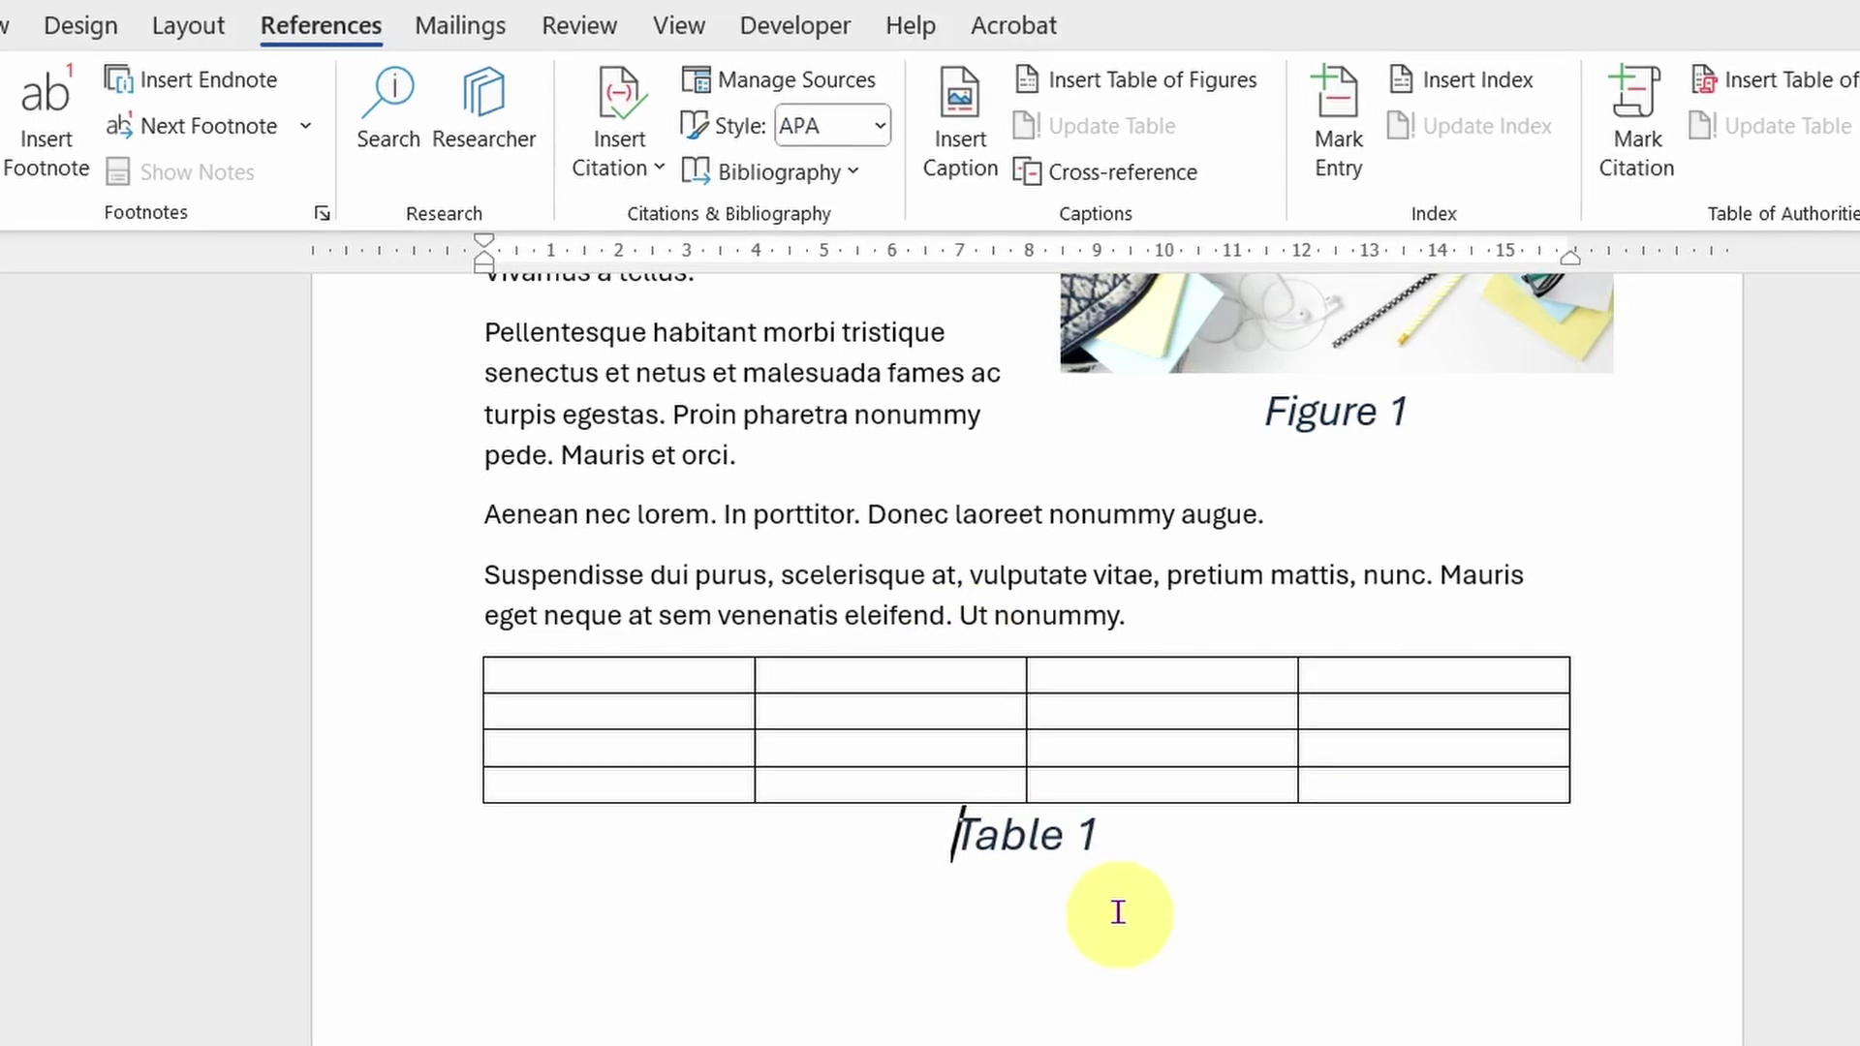
pyautogui.scroll(15, 1118, 911)
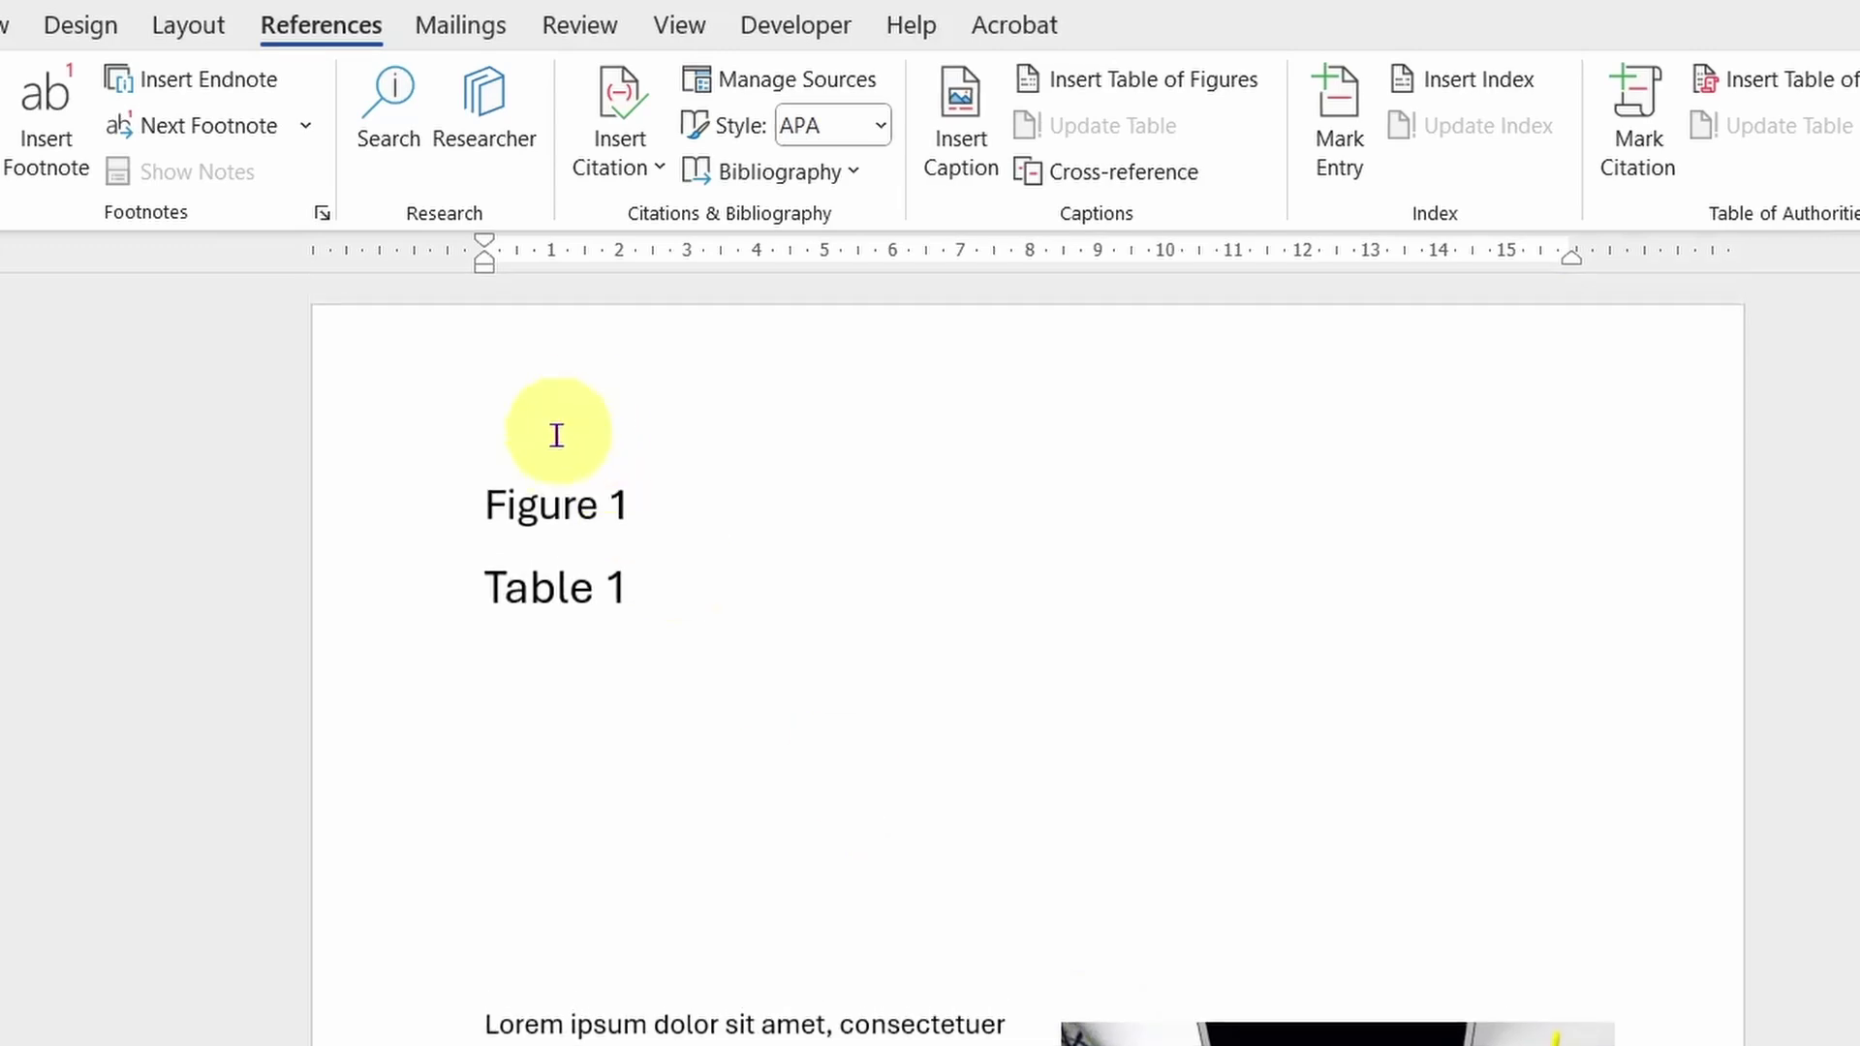
pyautogui.keyDown('ctrl'); pyautogui.click(551, 514); pyautogui.keyUp('ctrl')
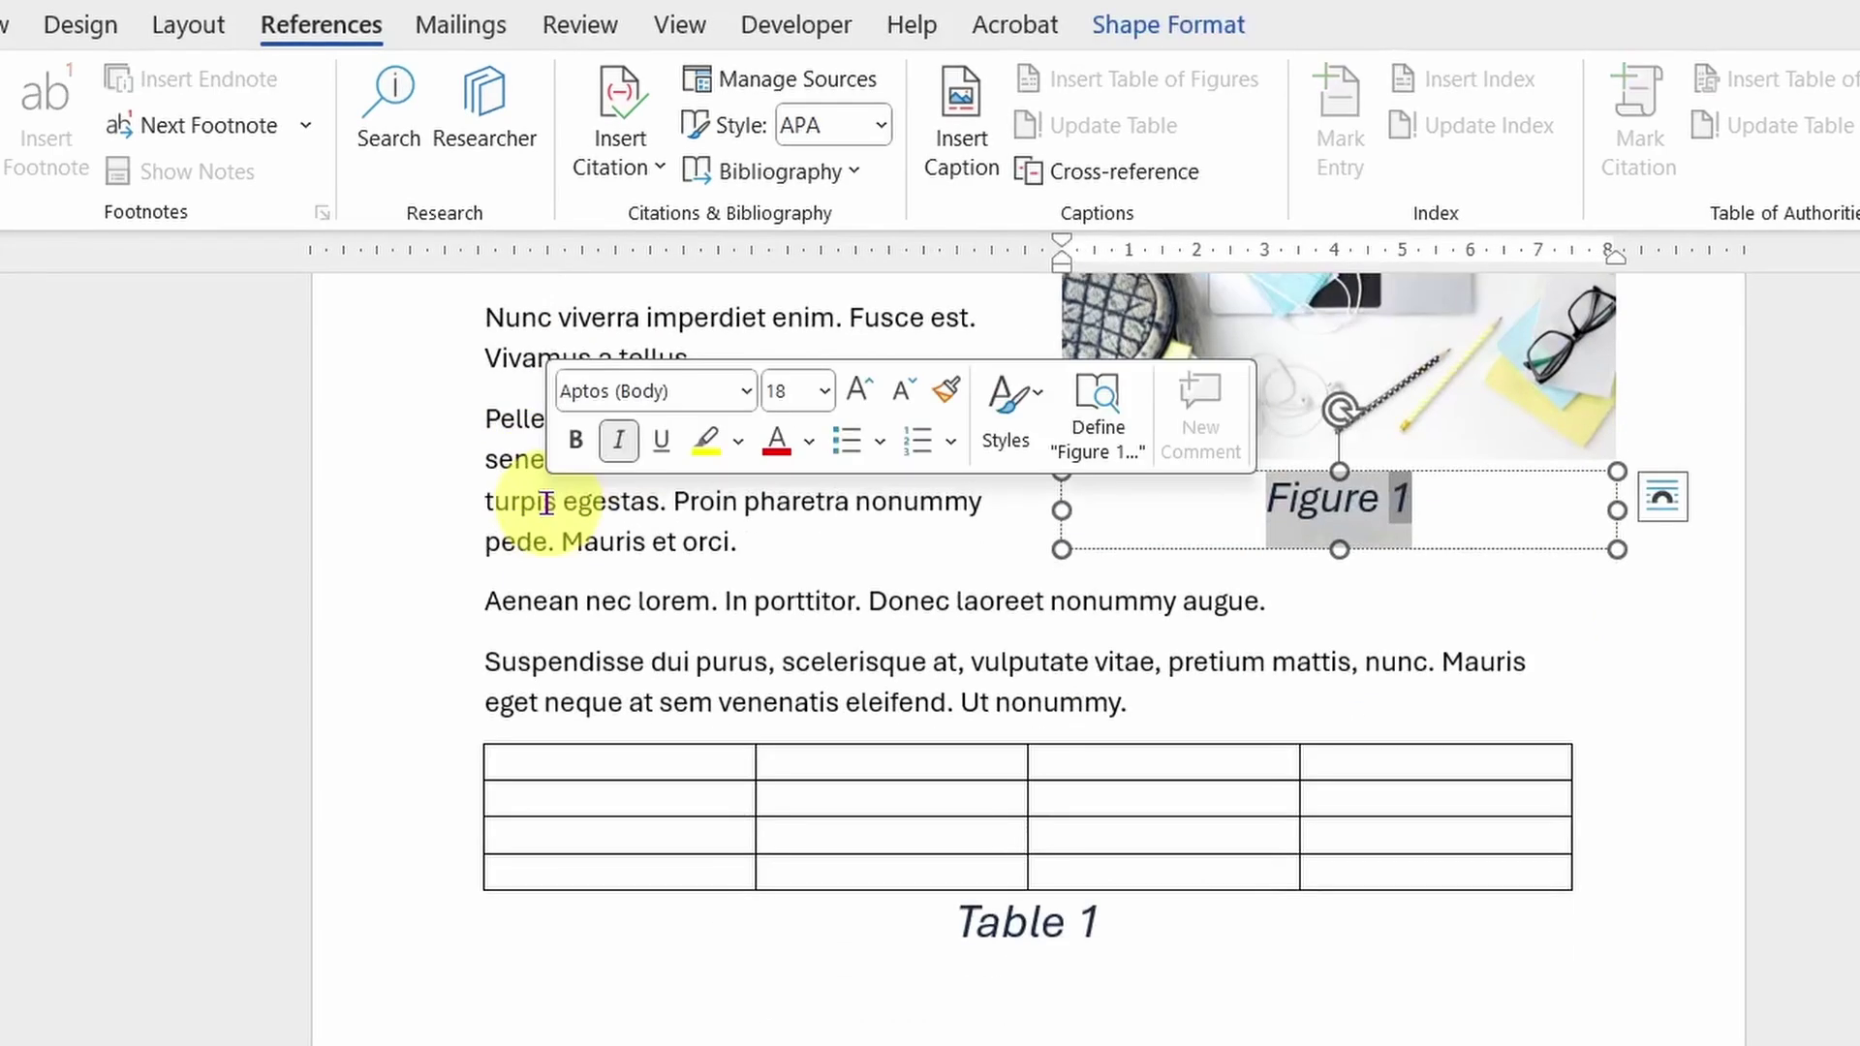
pyautogui.scroll(5, 929, 955)
pyautogui.click(818, 564)
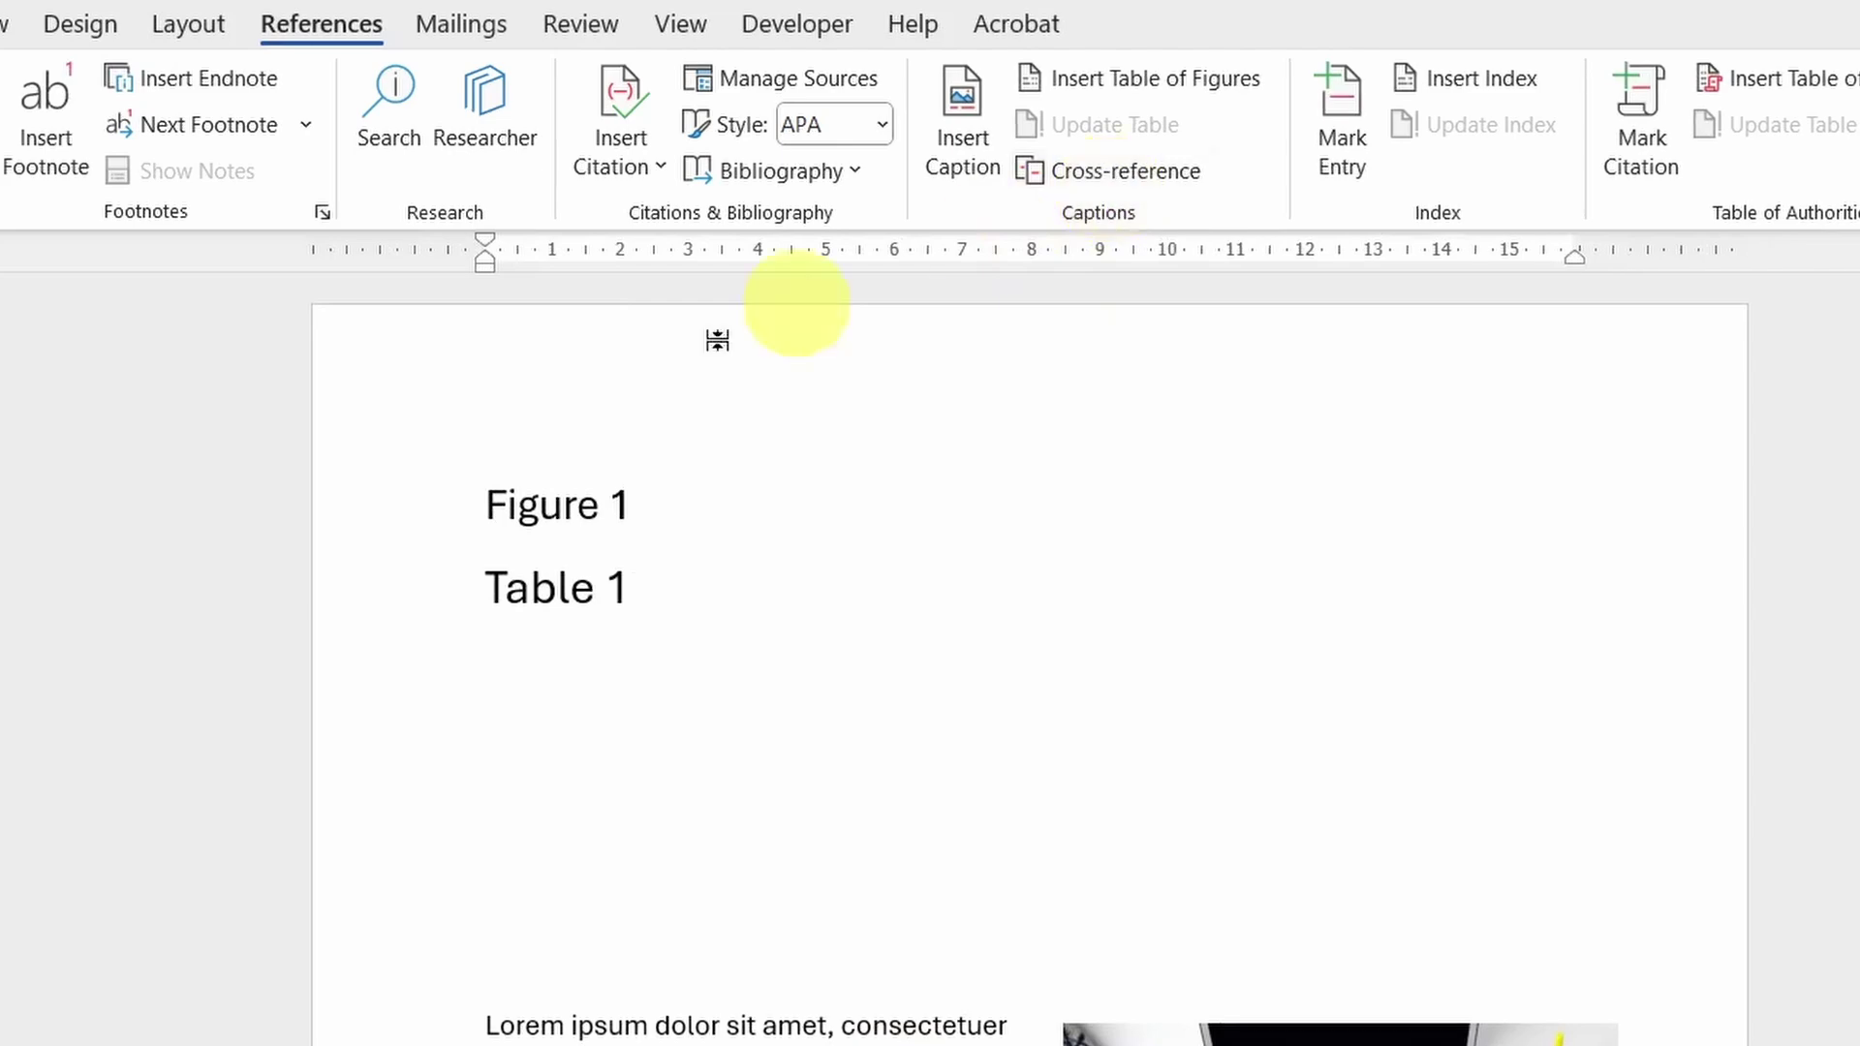
pyautogui.hotkey('ctrl', 'End')
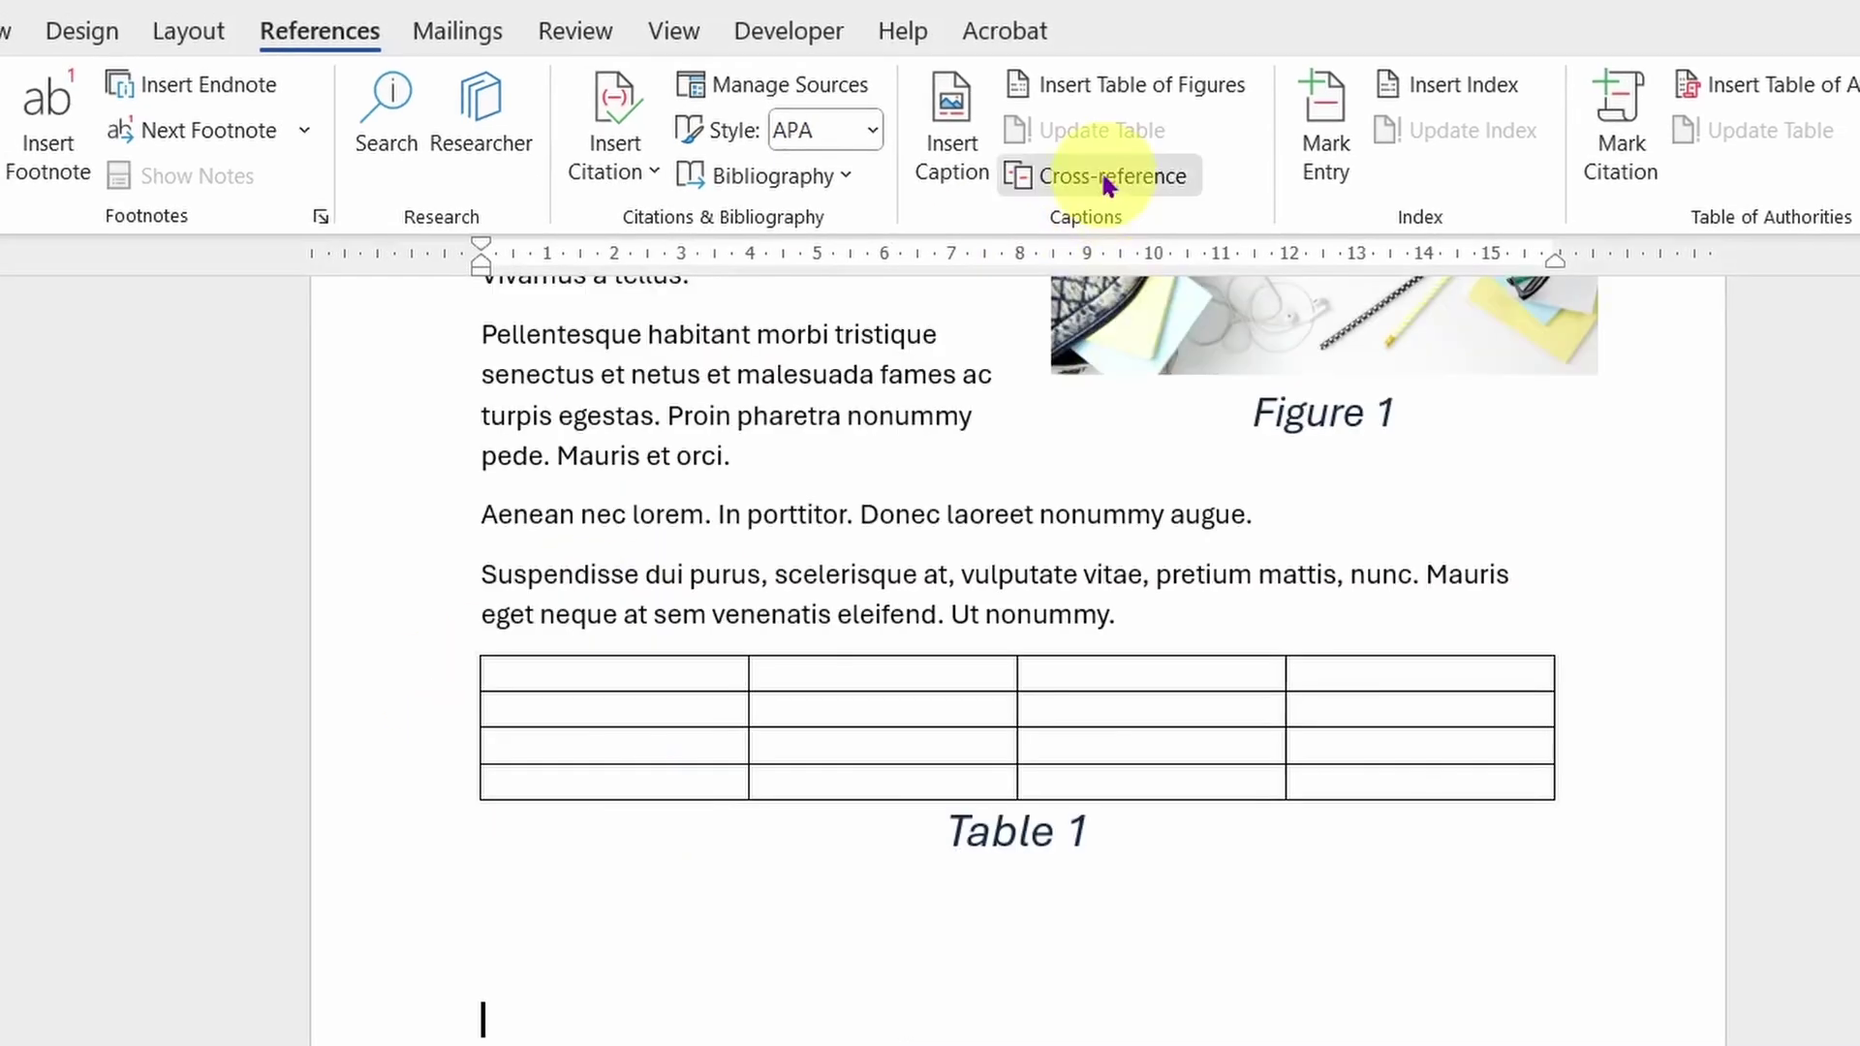
pyautogui.click(1114, 171)
pyautogui.click(1052, 405)
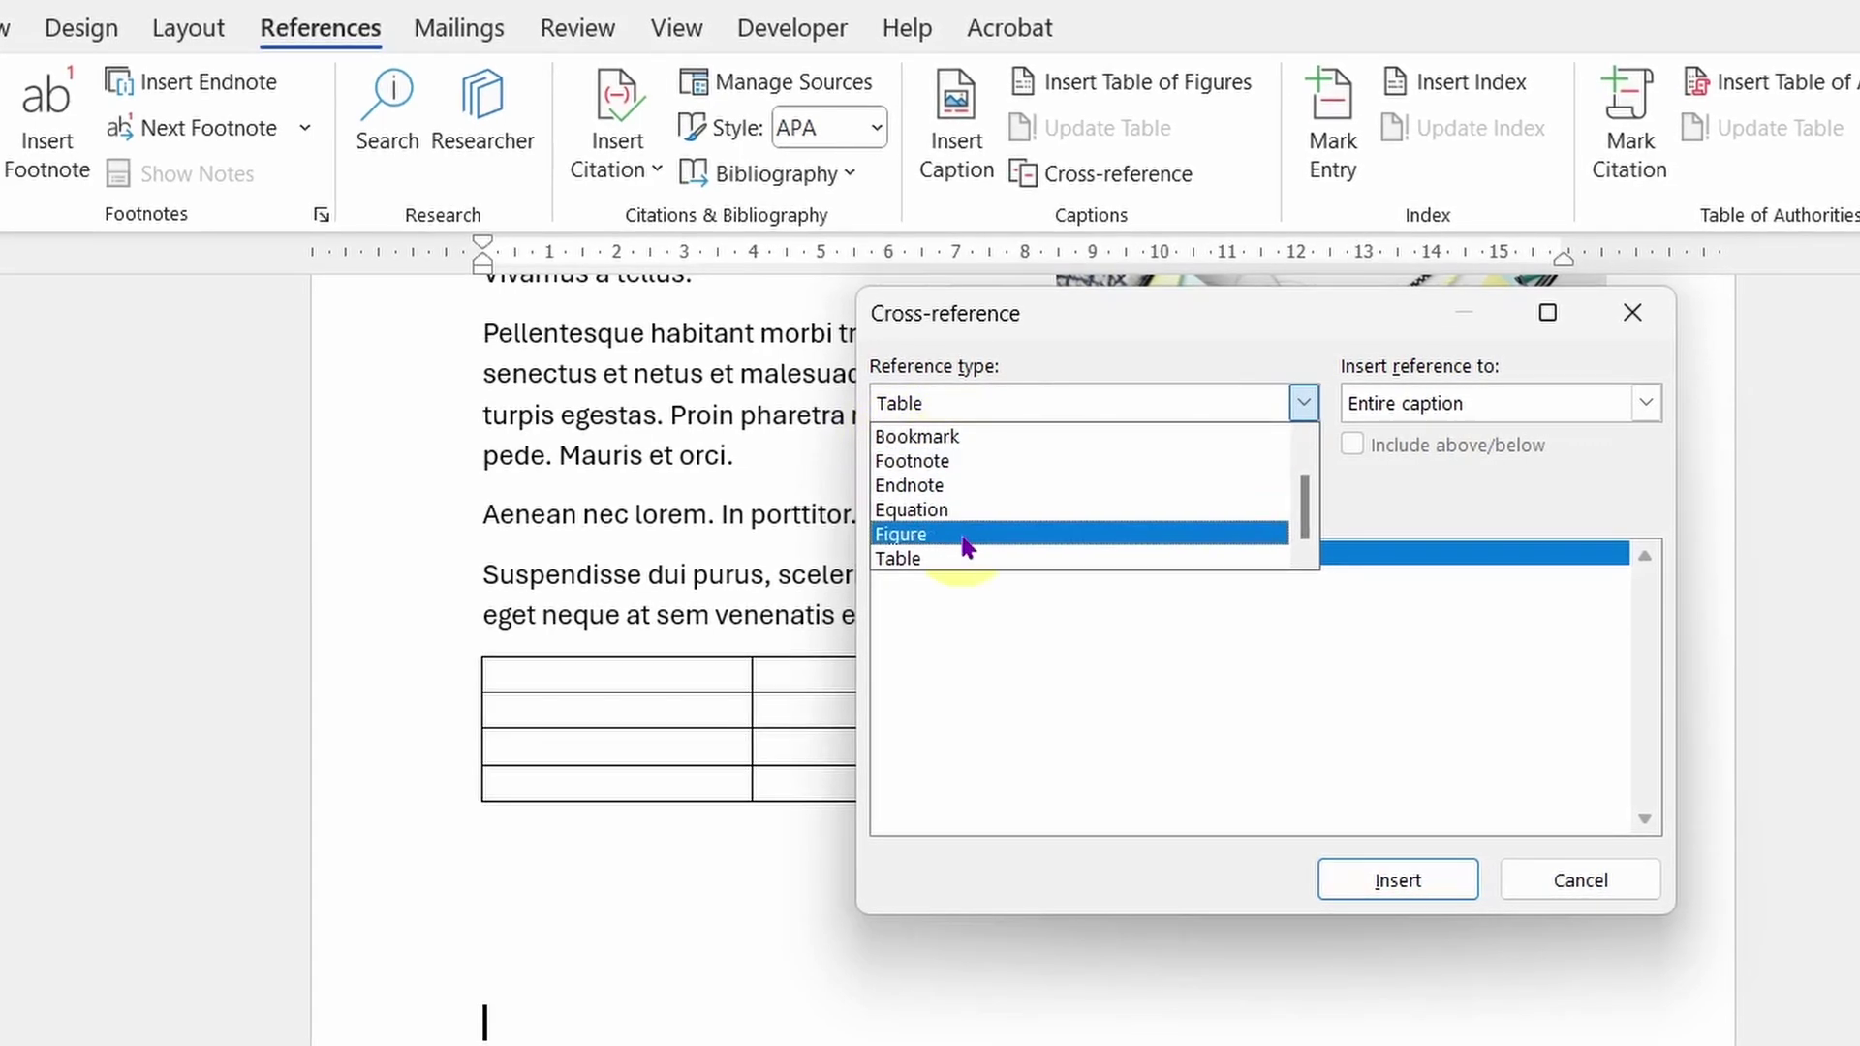
pyautogui.click(1633, 325)
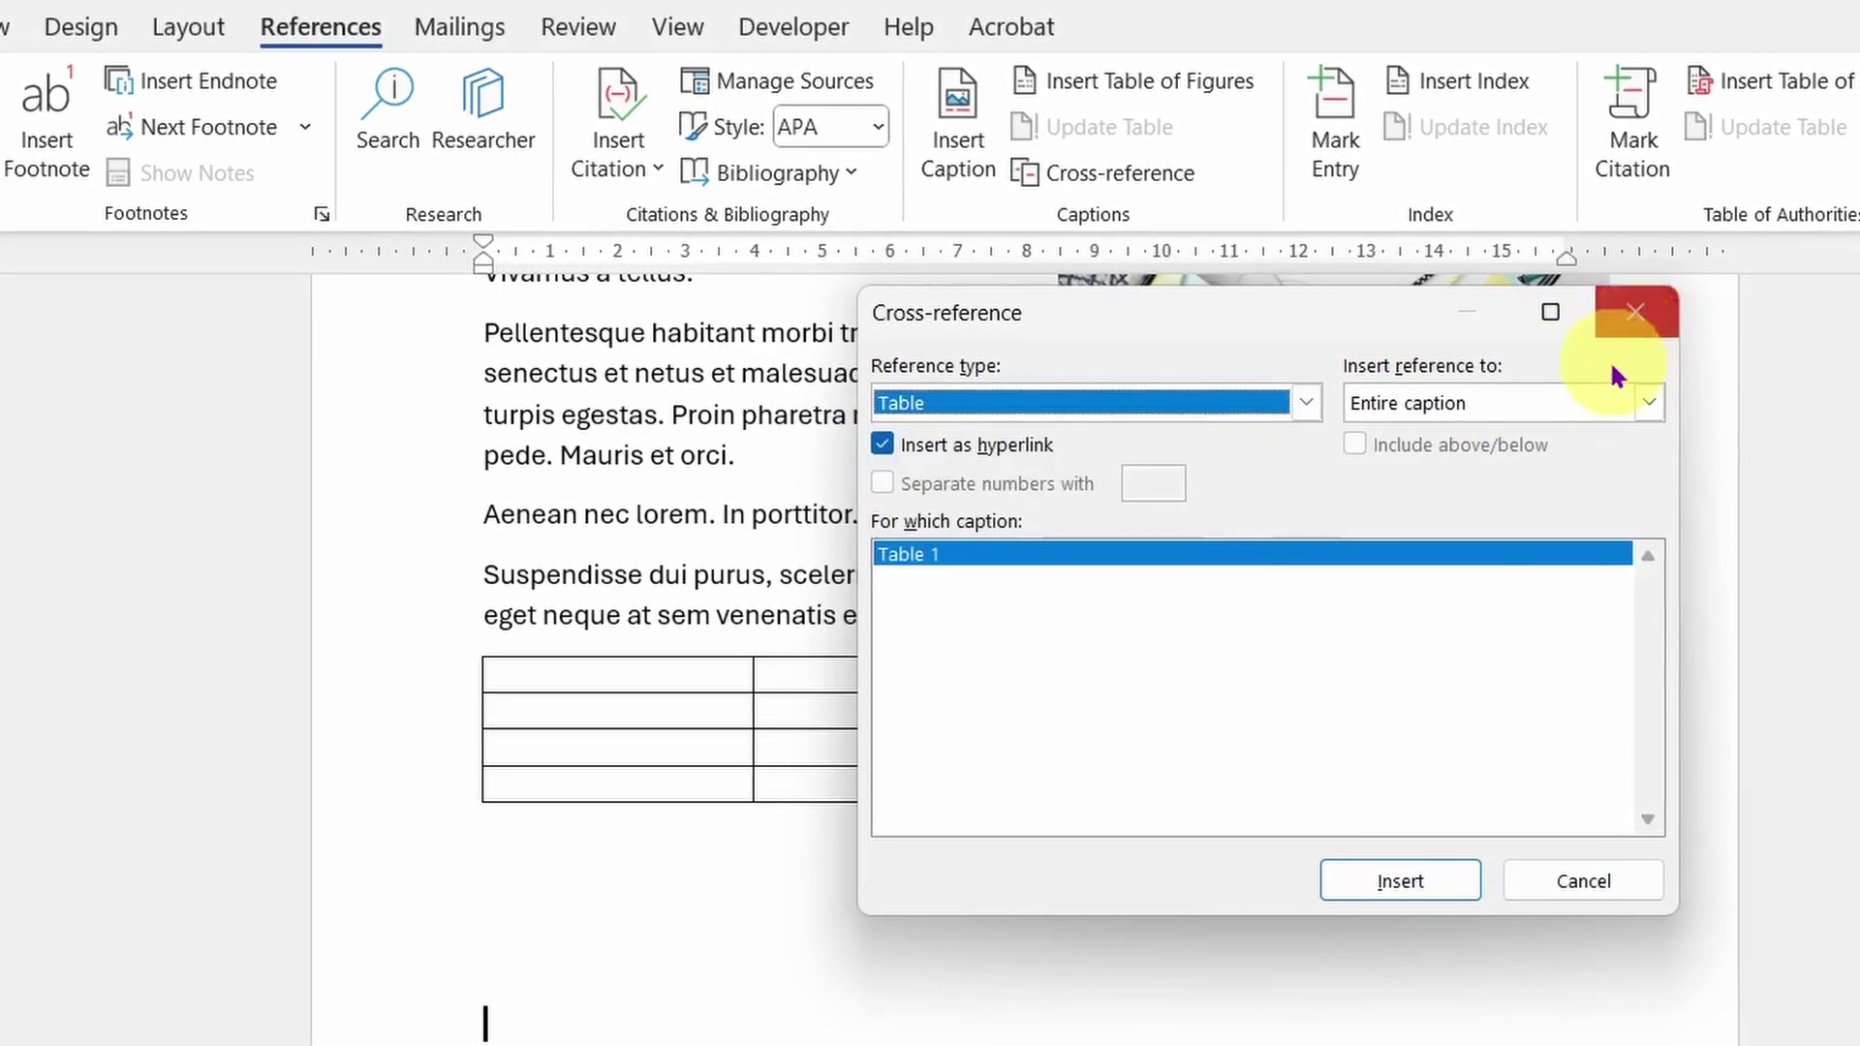
pyautogui.click(1647, 327)
# Add a bookmark named monday at the start of the paragraph beginning "Nunc viverra imperdiet enim".
pyautogui.scroll(5, 1192, 775)
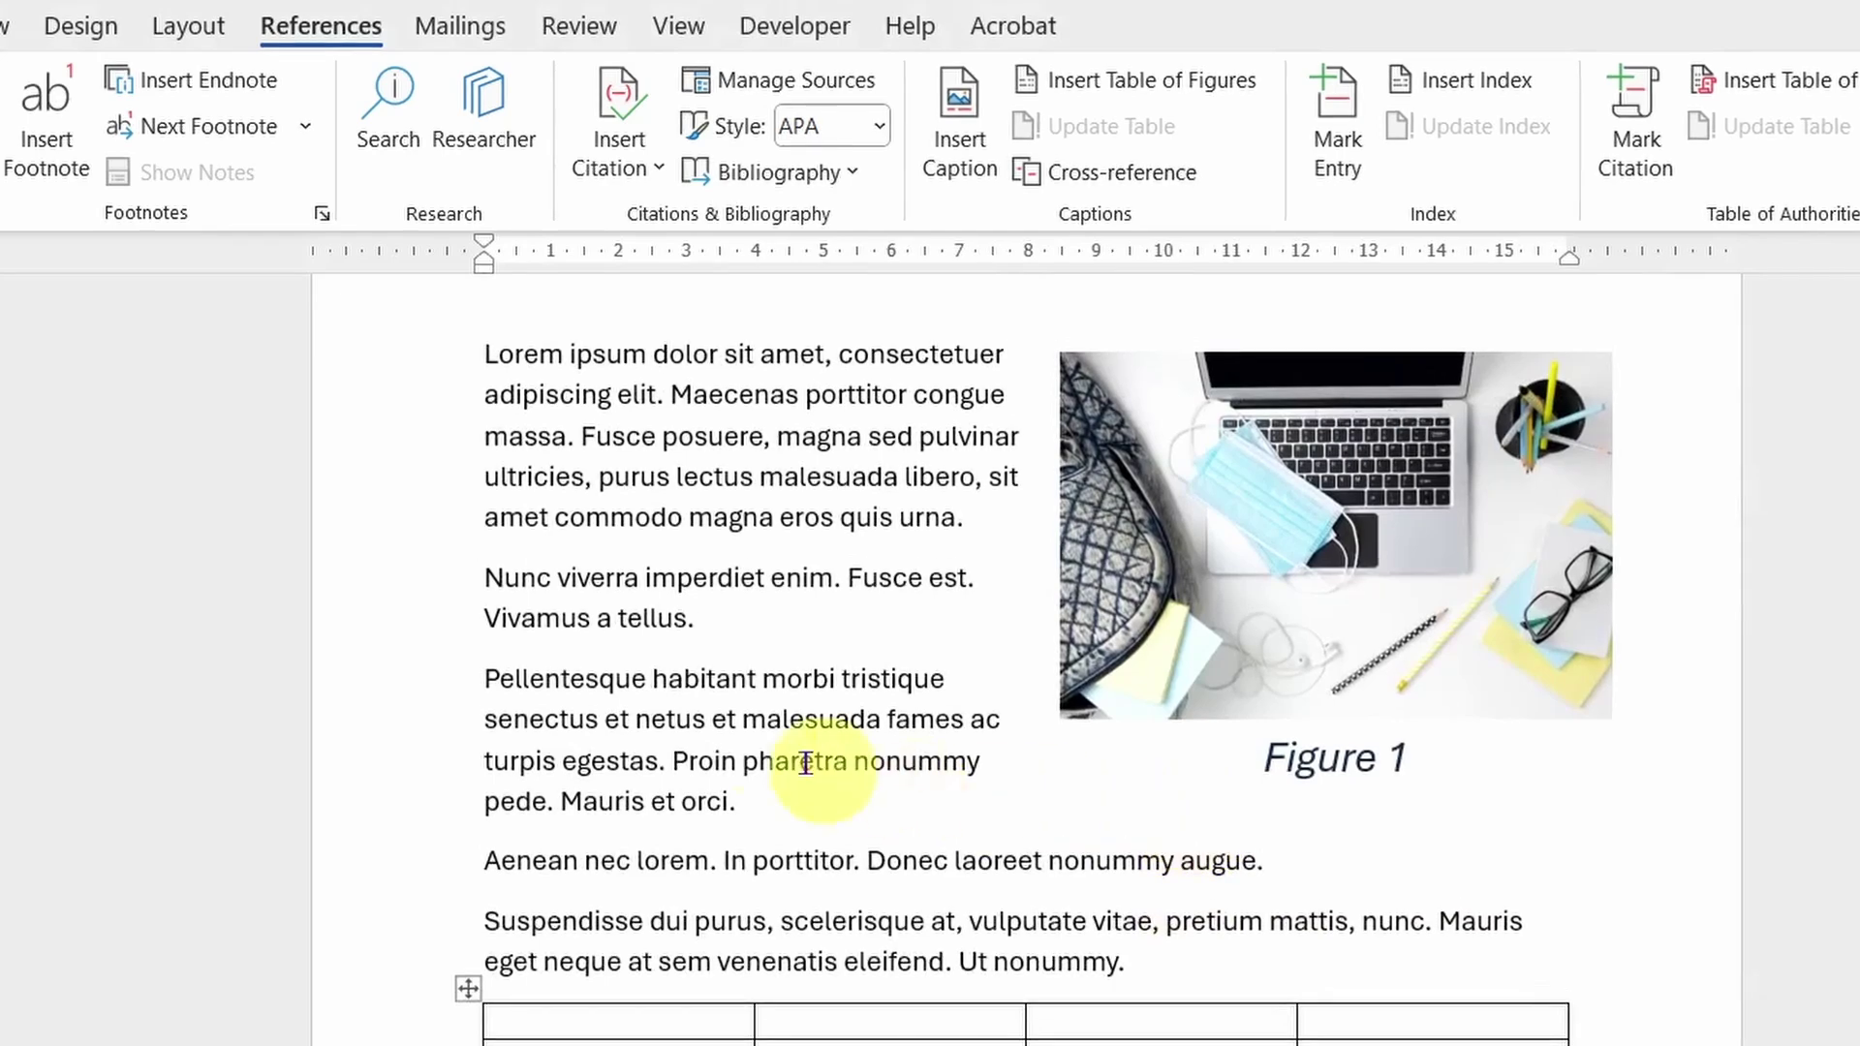
pyautogui.click(484, 576)
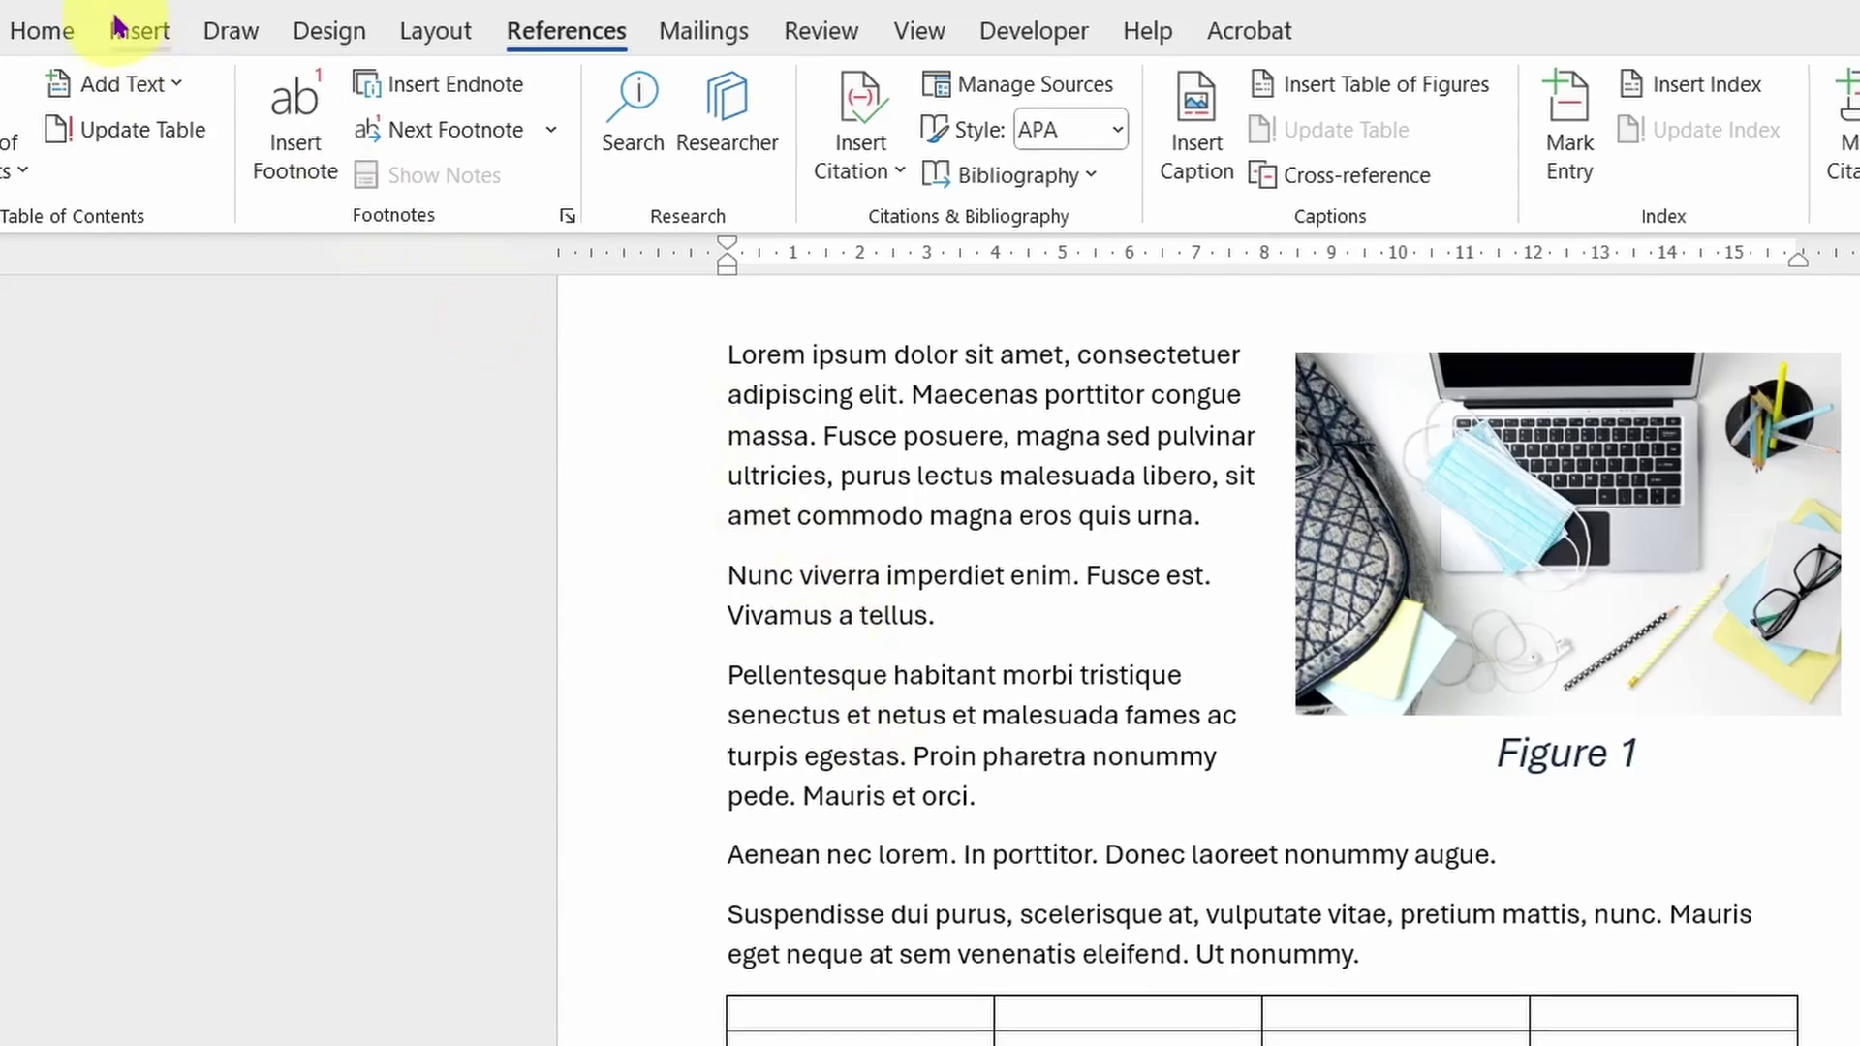
pyautogui.click(136, 32)
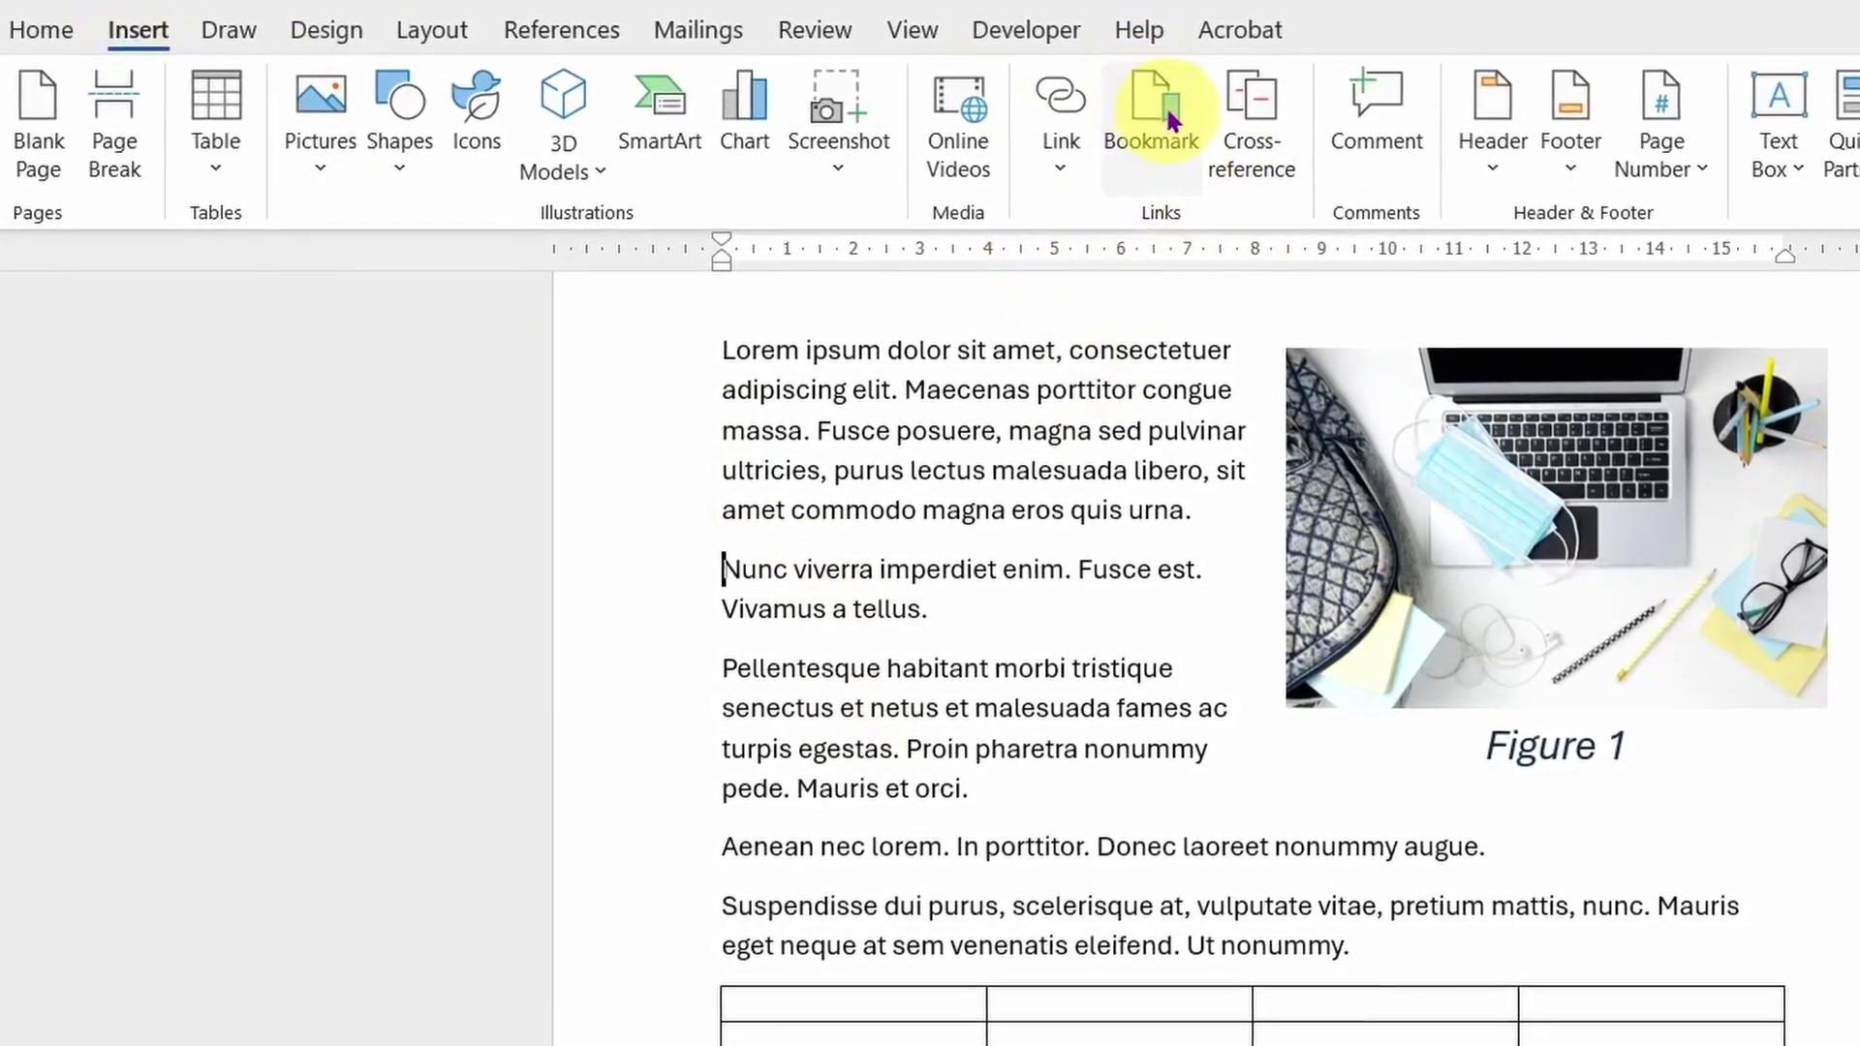
pyautogui.click(1169, 119)
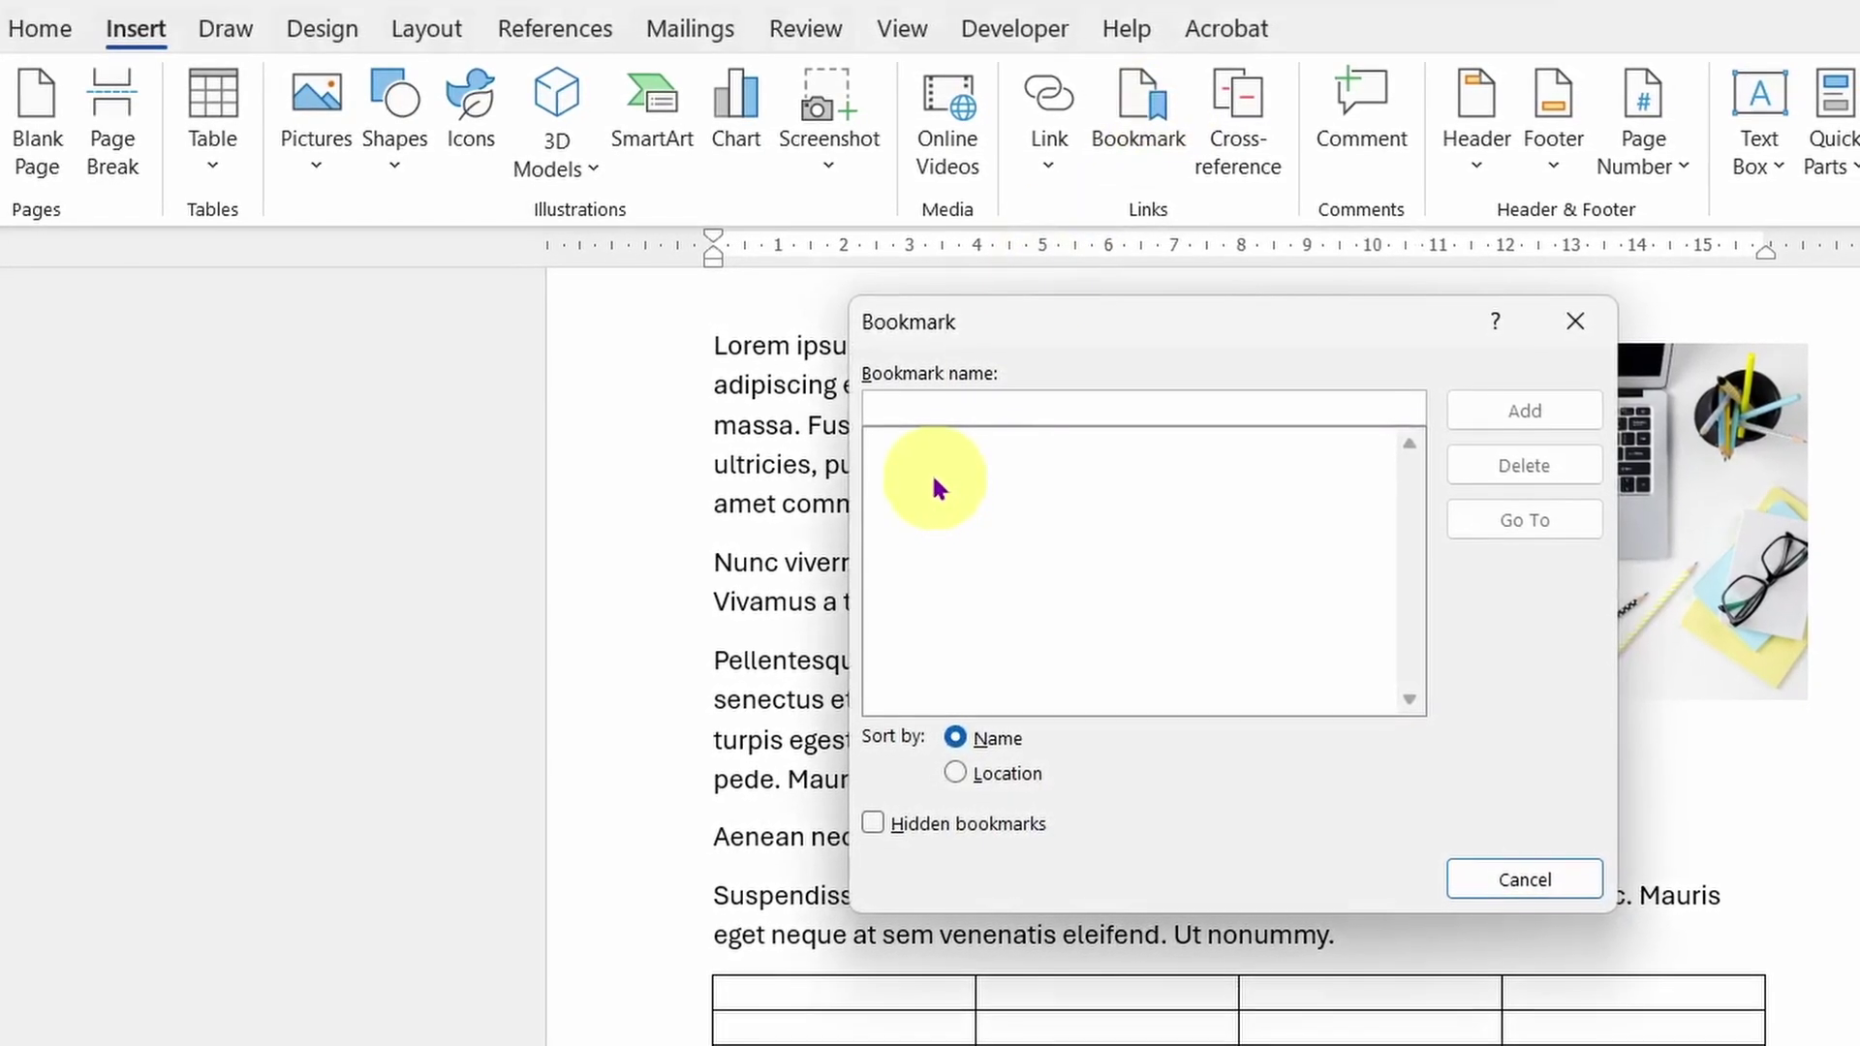
pyautogui.write('monda')
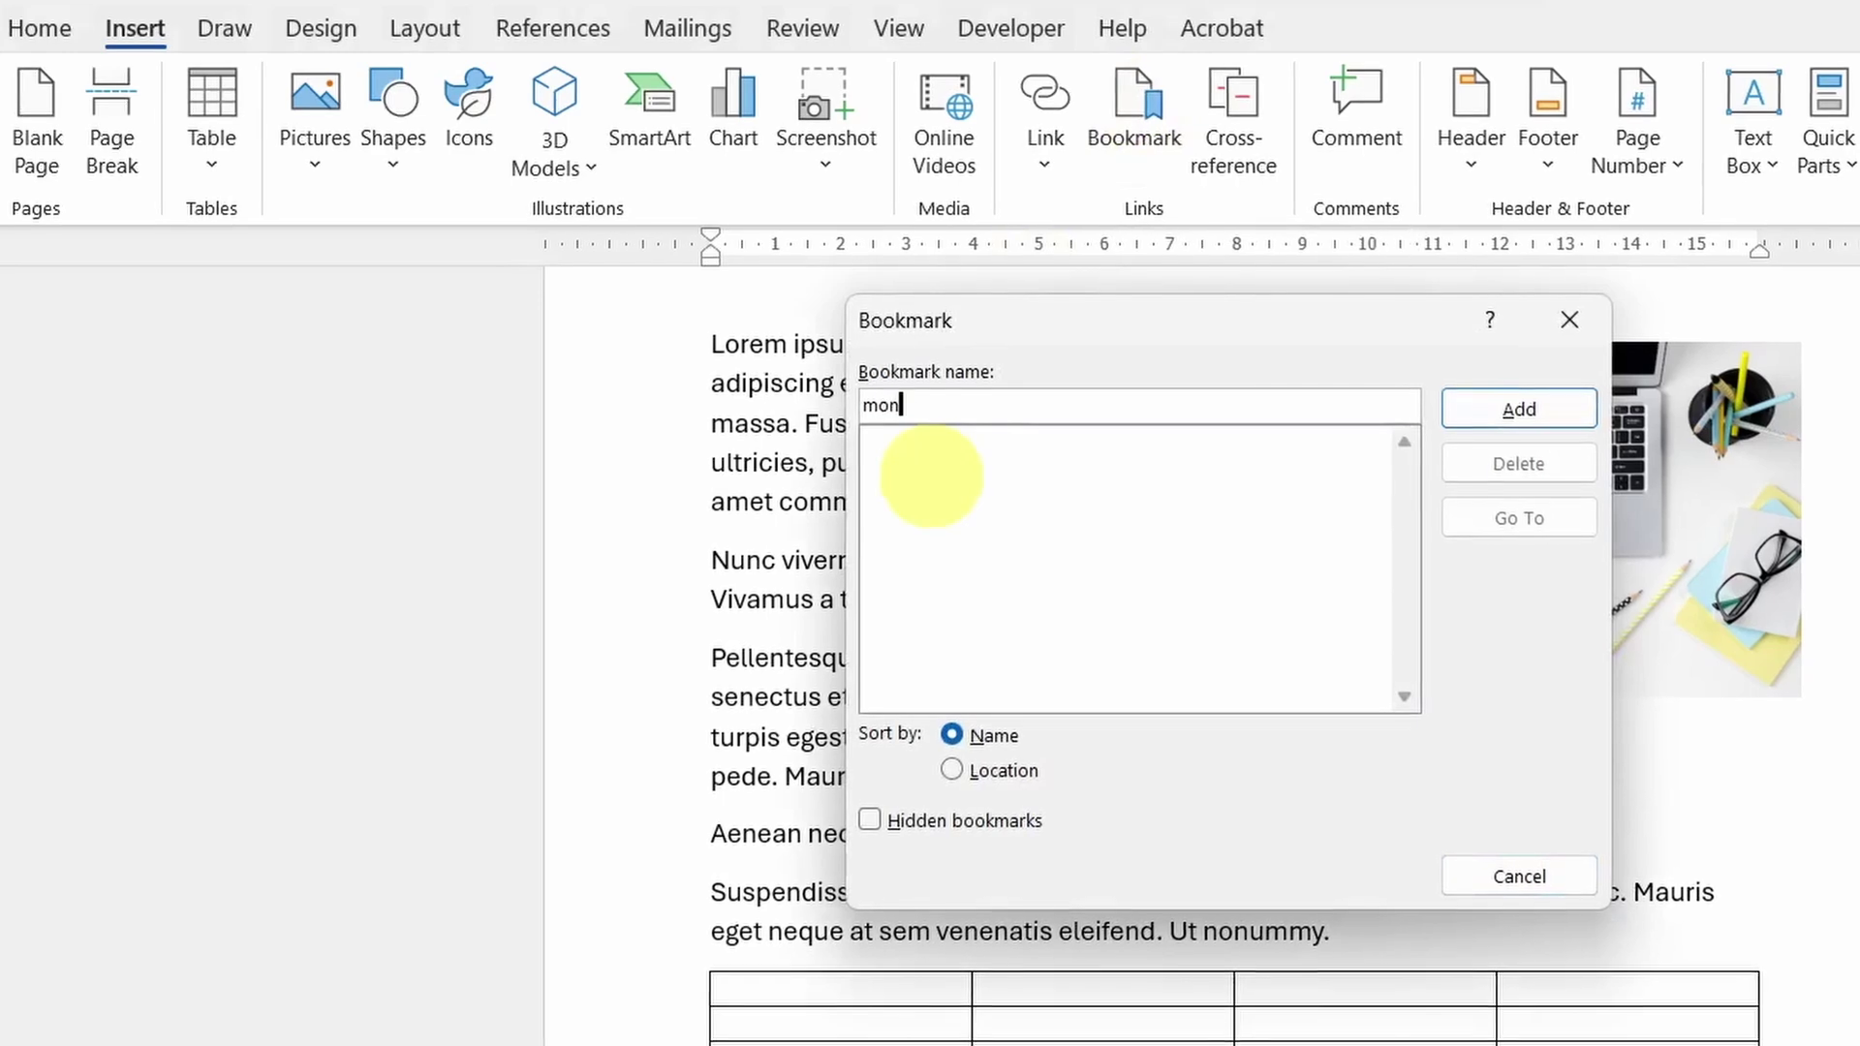
pyautogui.write('y')
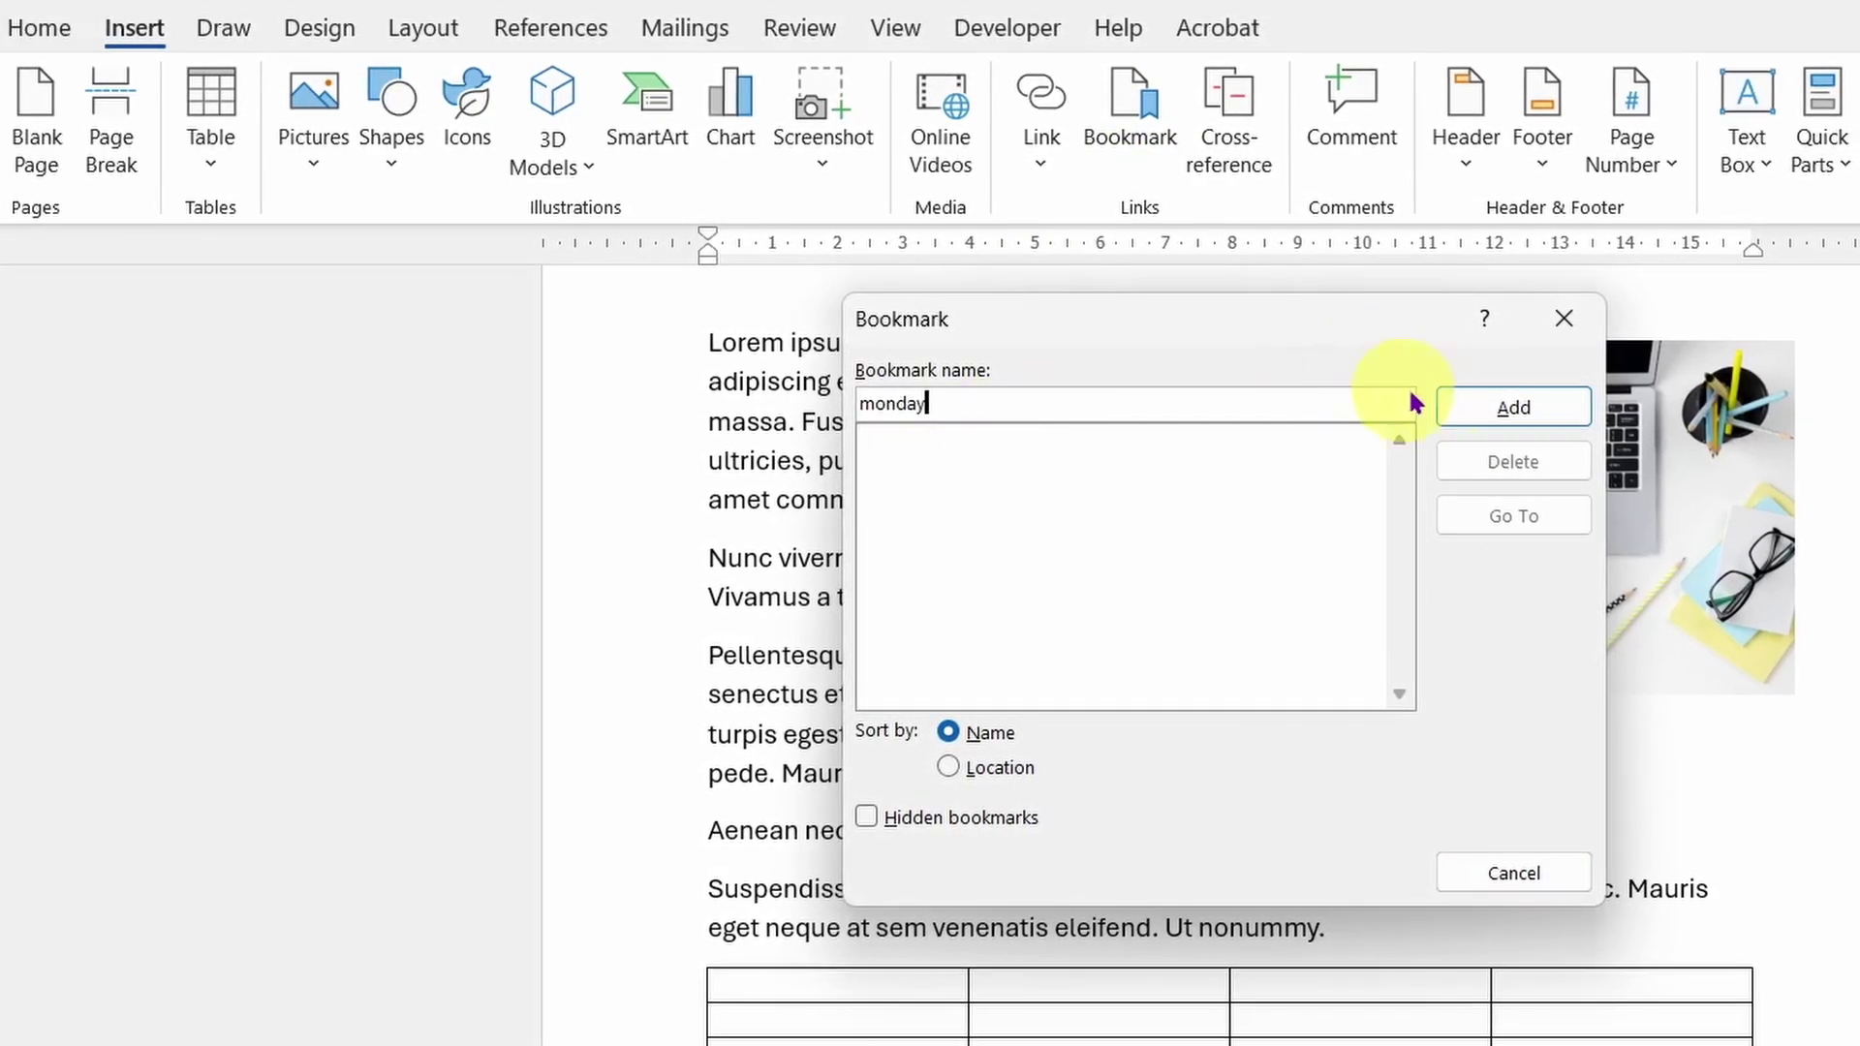
pyautogui.click(1493, 411)
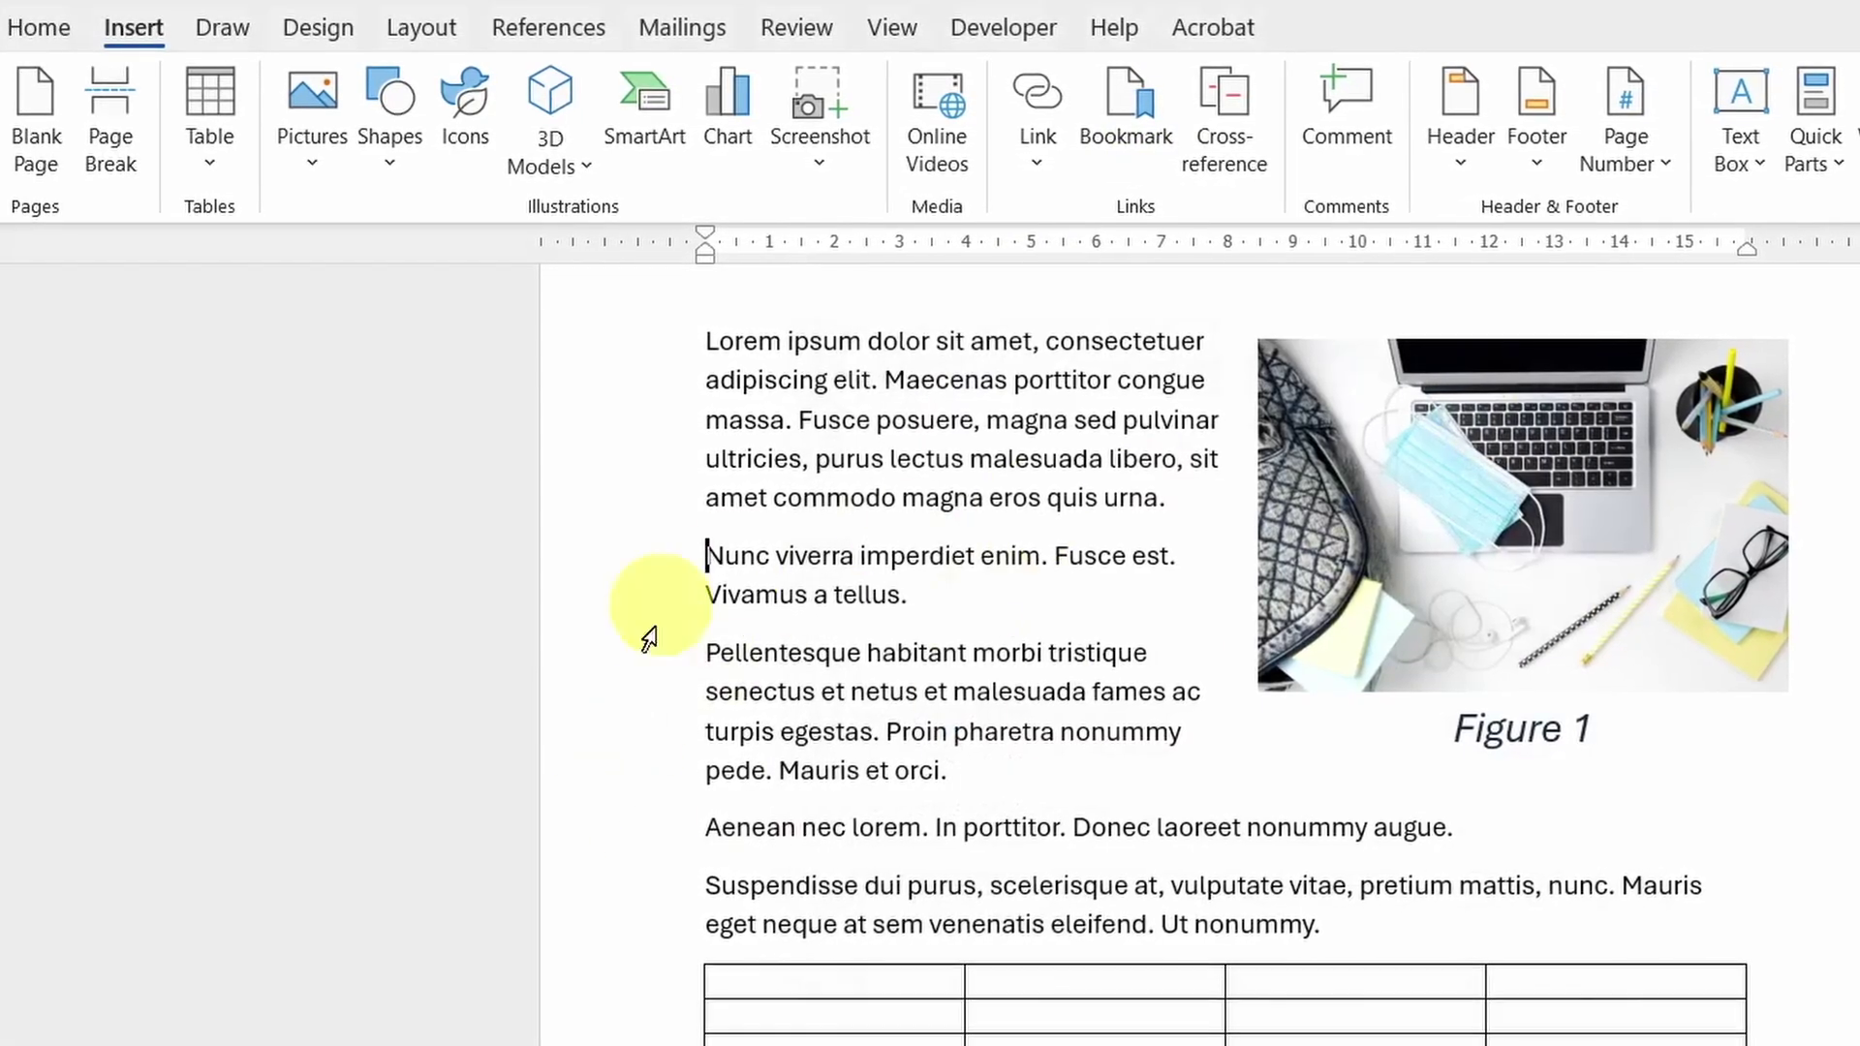
# Add a line below the Table 1 reference and insert a hyperlinked cross-reference to the monday bookmark's text there.
pyautogui.scroll(5, 995, 574)
pyautogui.click(984, 449)
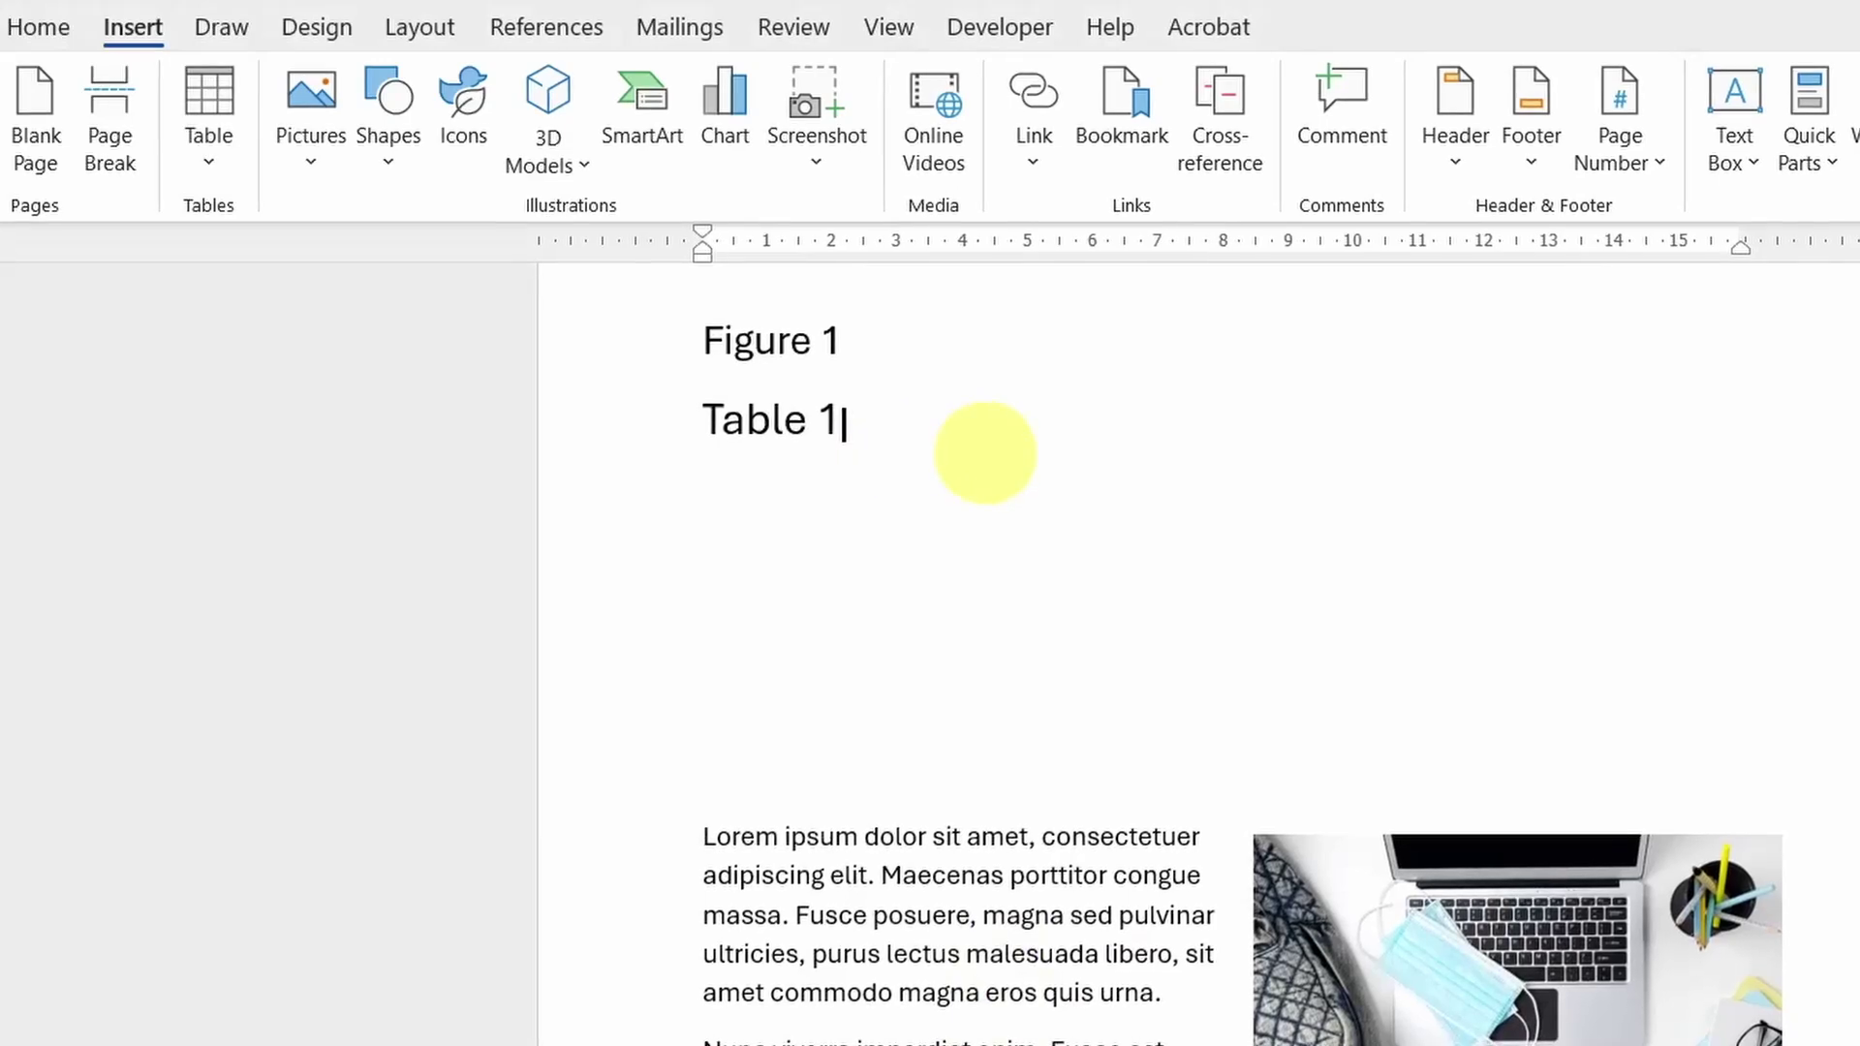
pyautogui.press('Return')
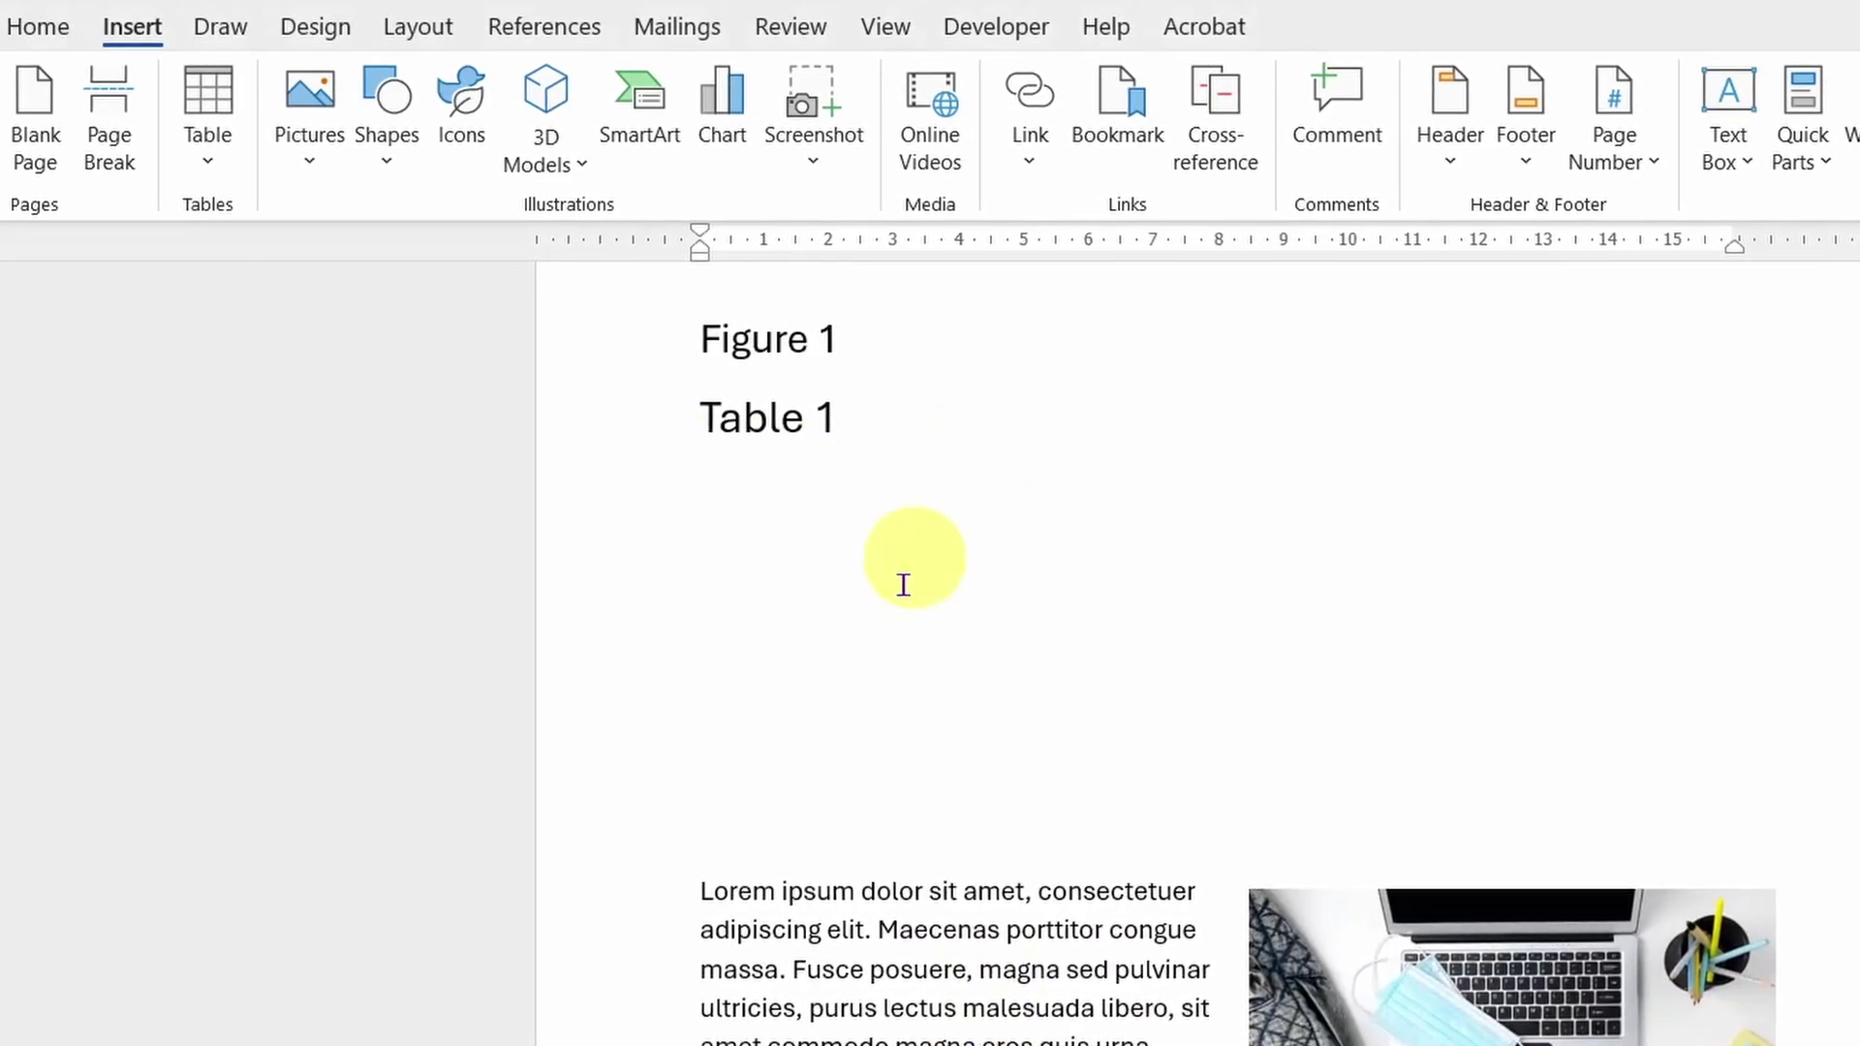
pyautogui.click(543, 26)
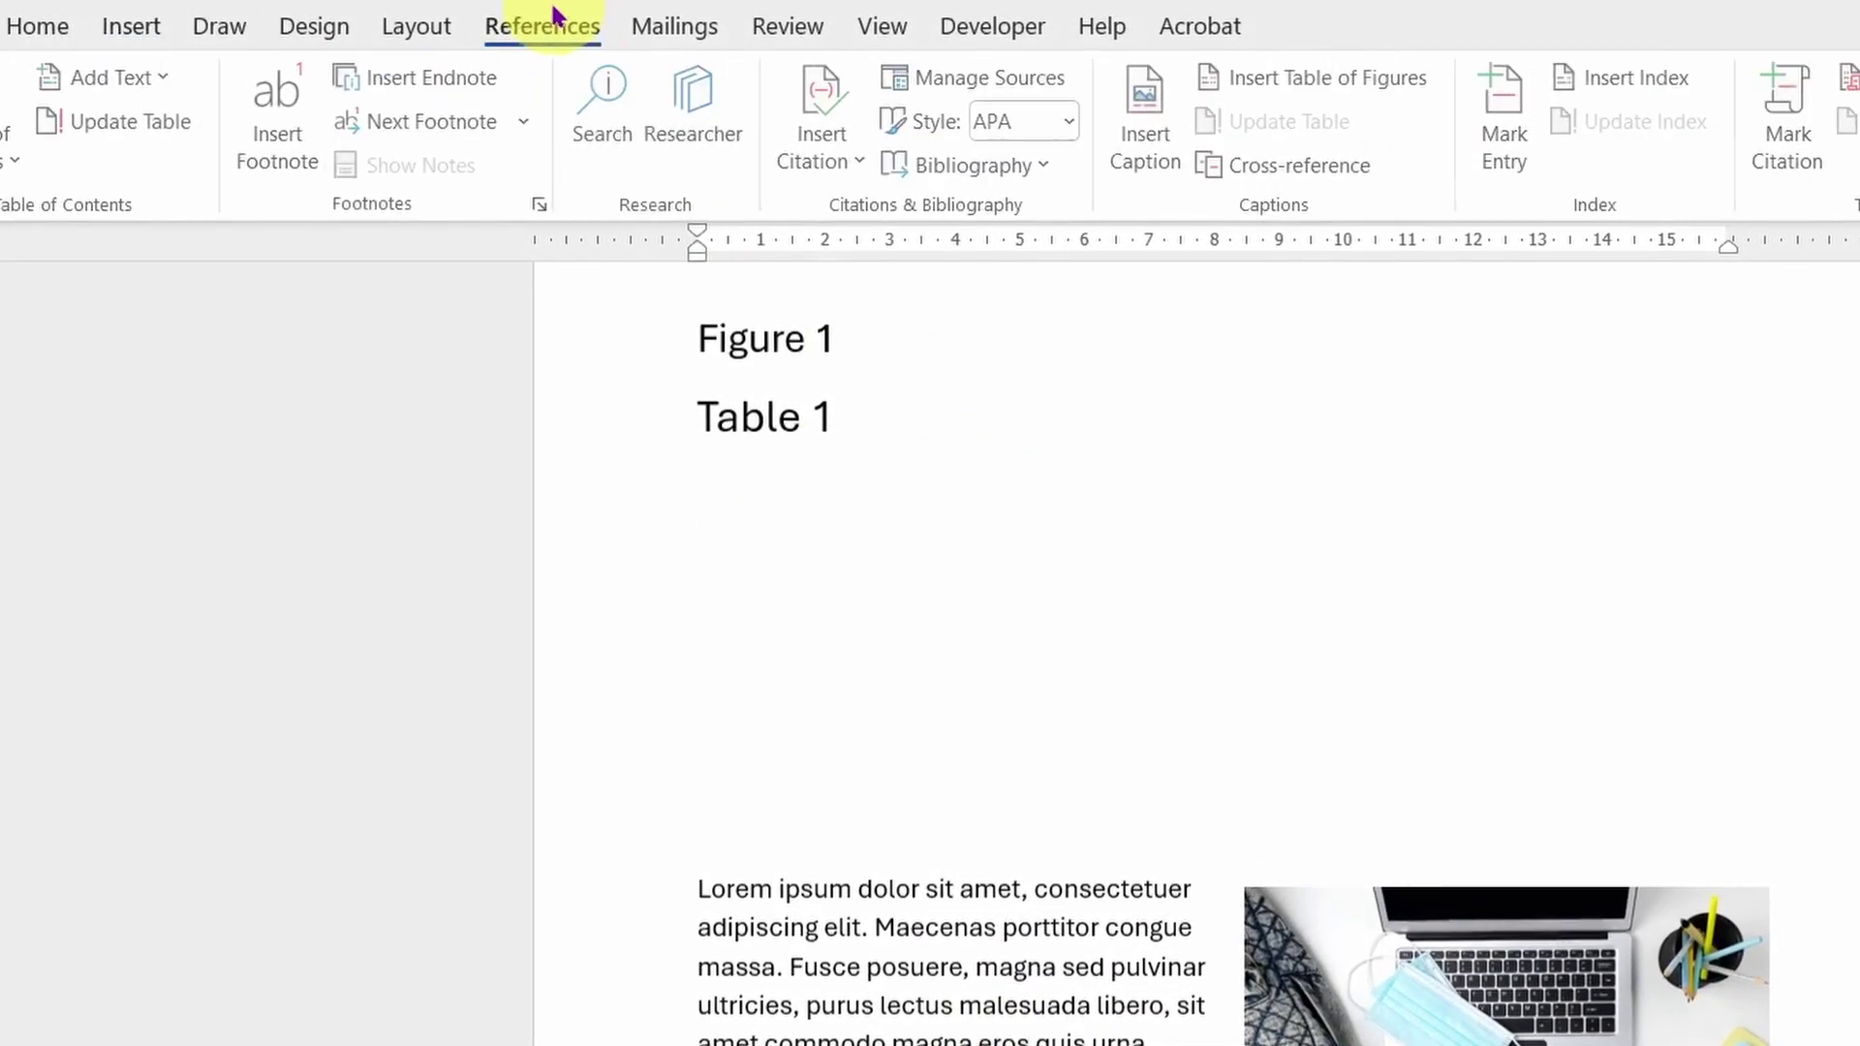
pyautogui.click(760, 415)
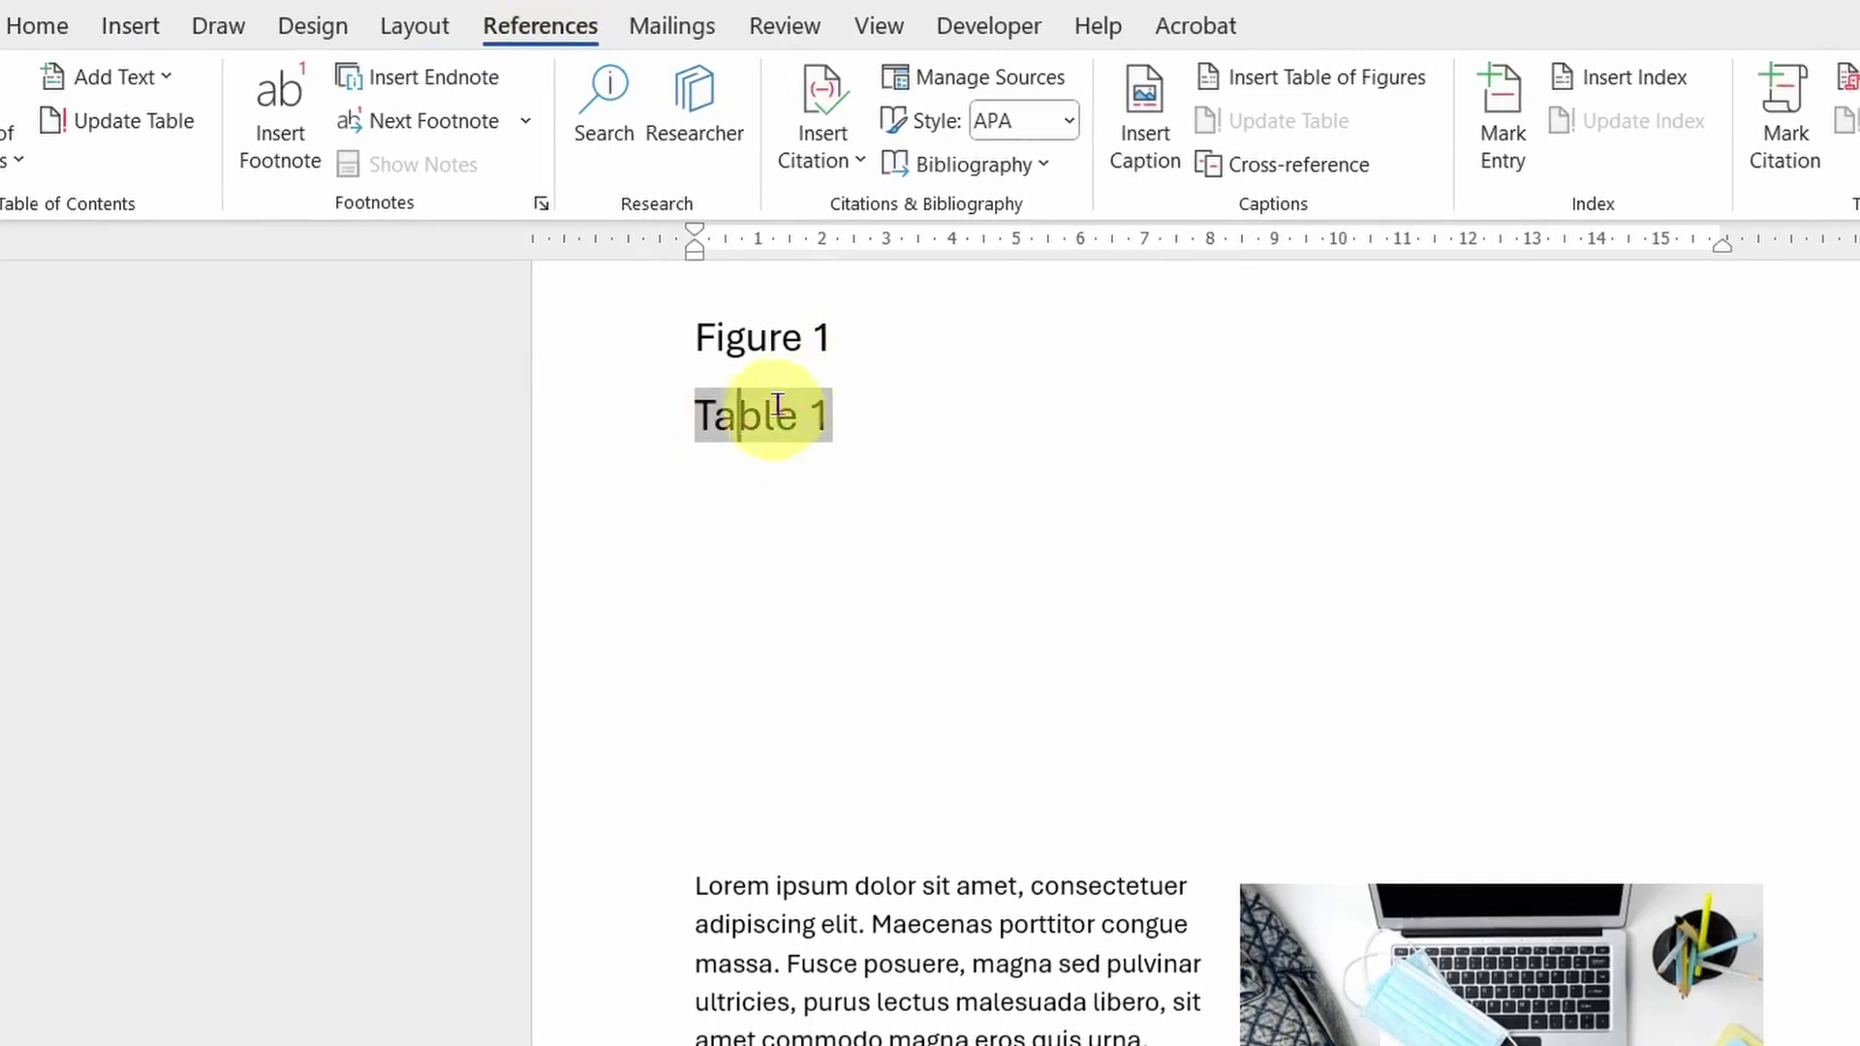
pyautogui.click(780, 539)
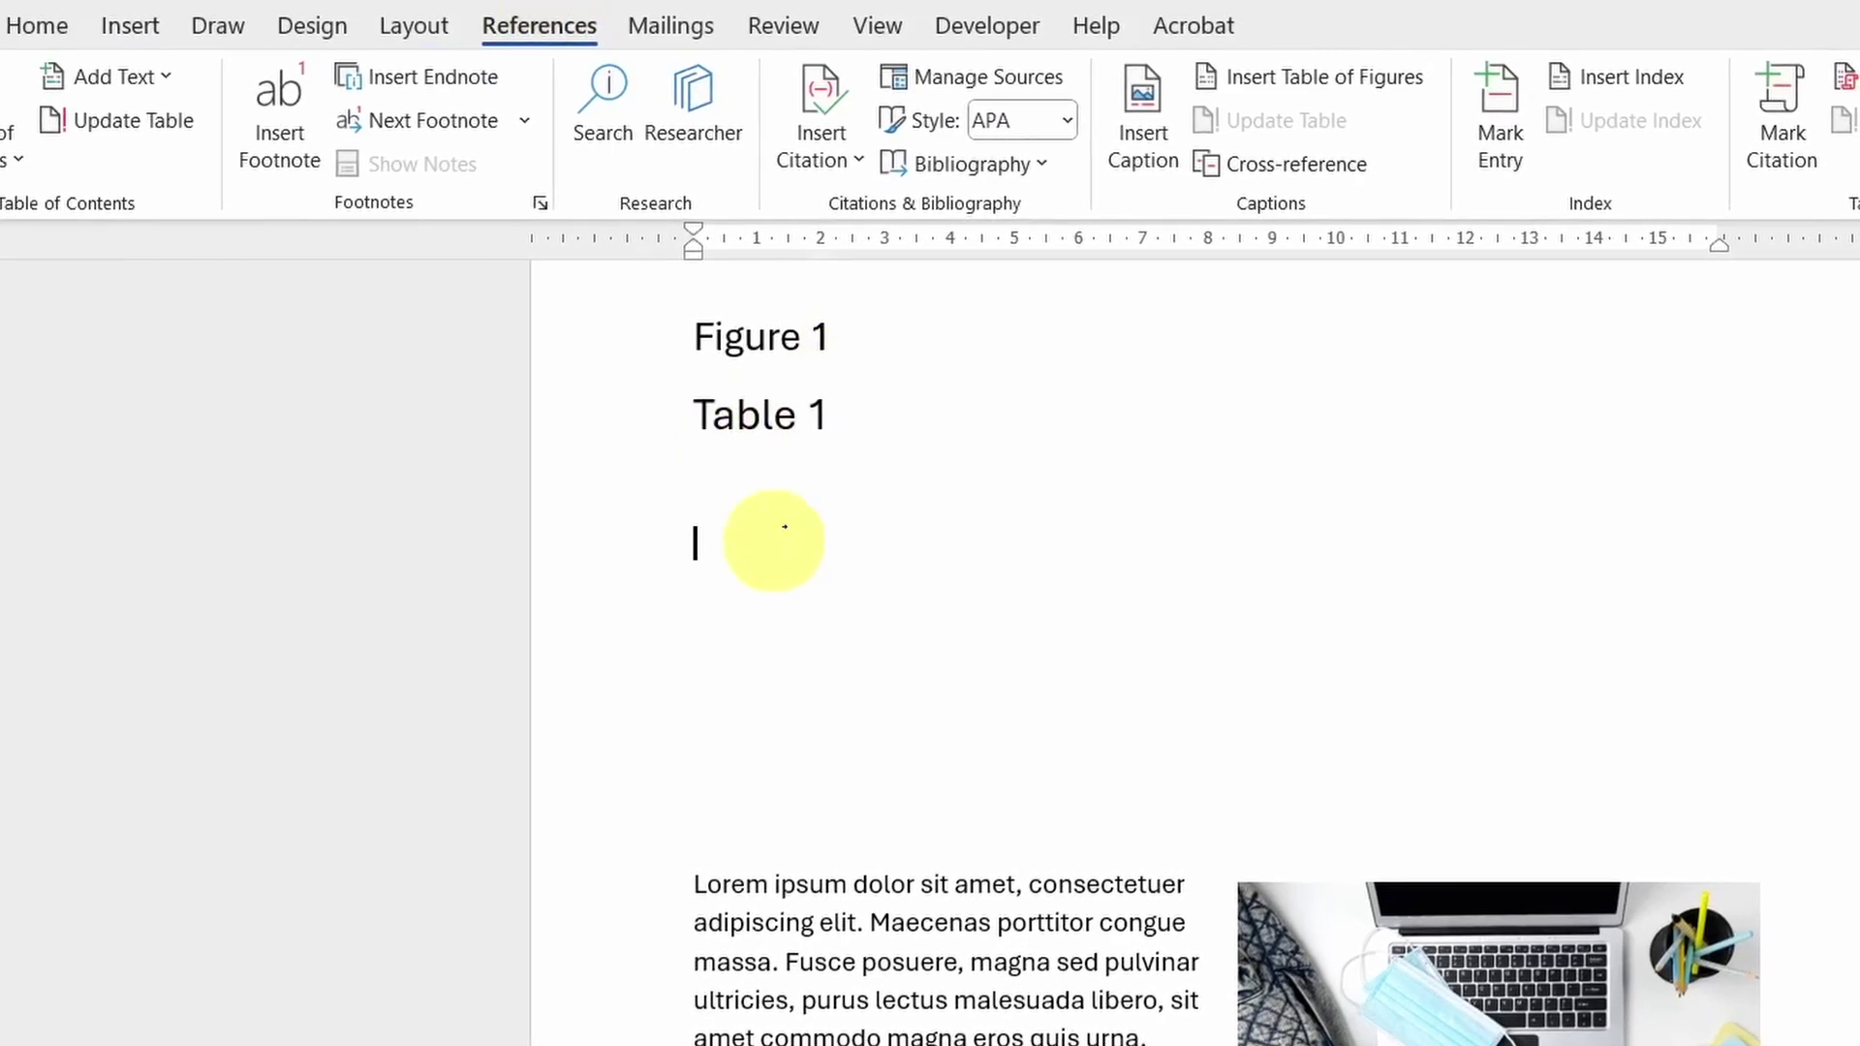
pyautogui.click(1306, 168)
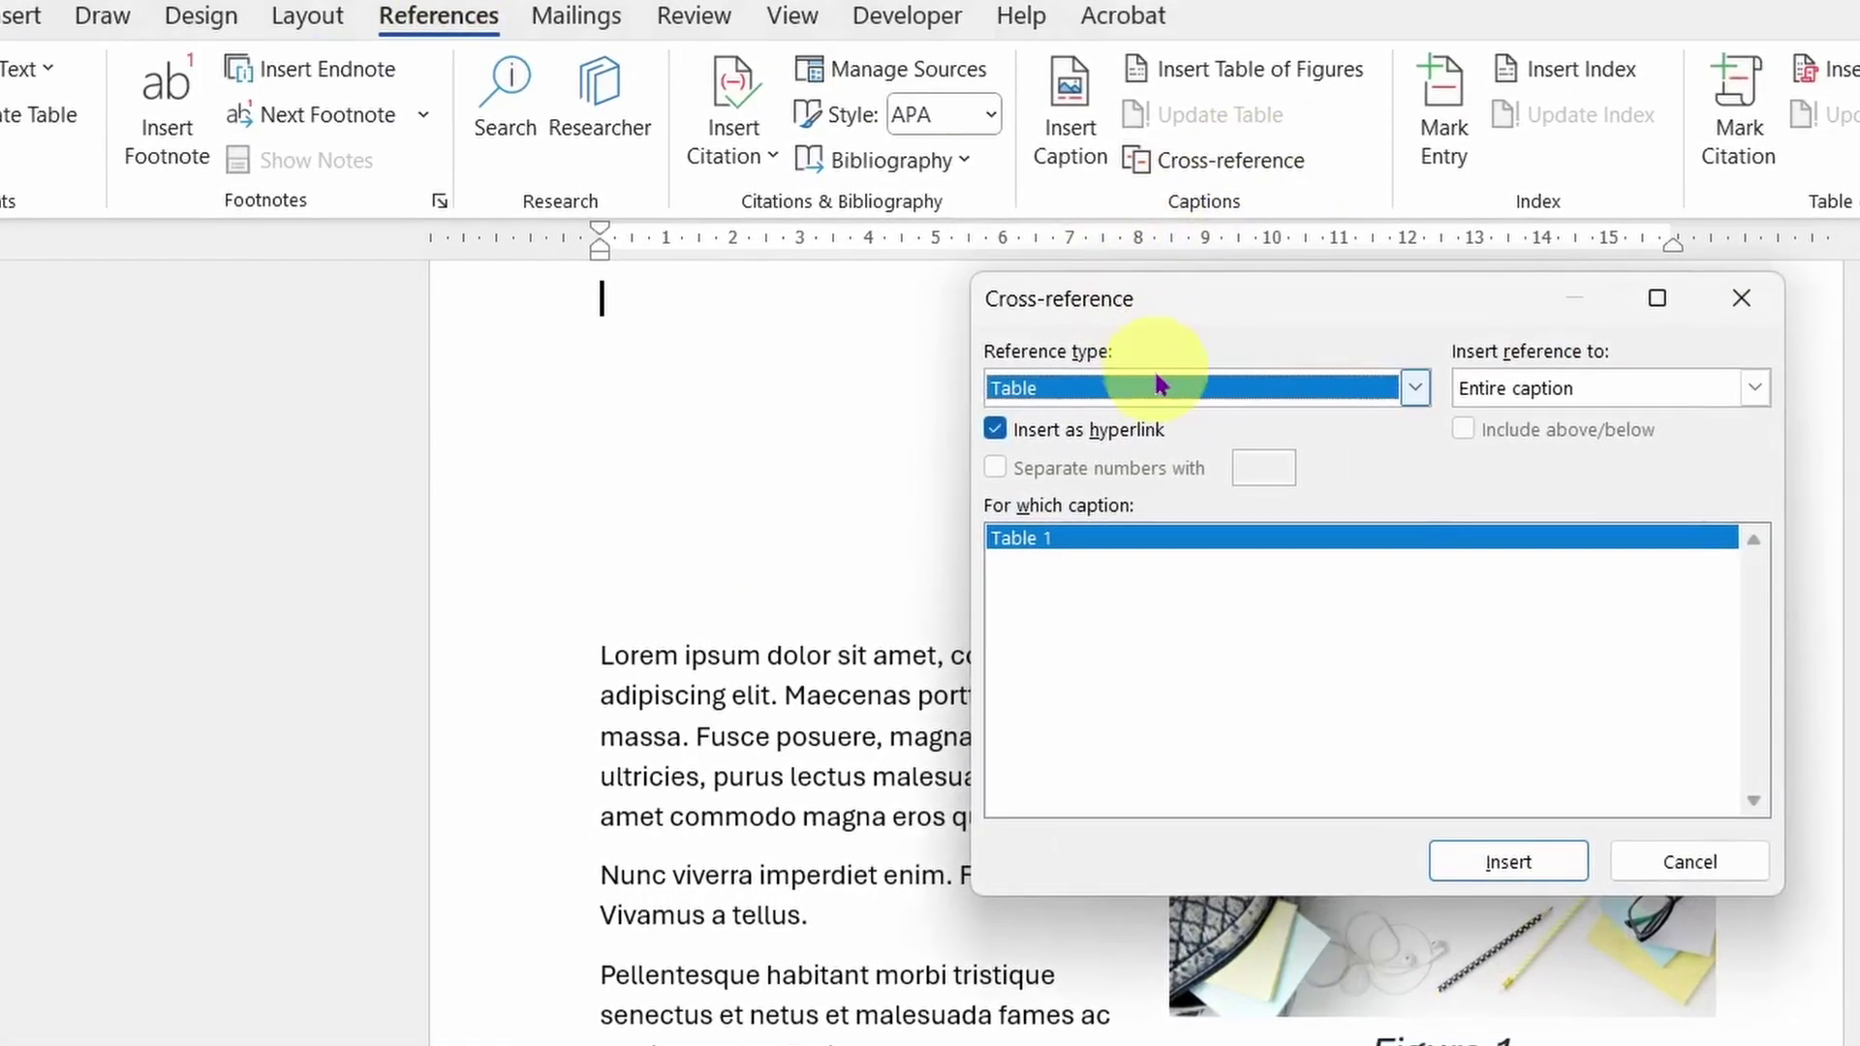
pyautogui.click(1248, 394)
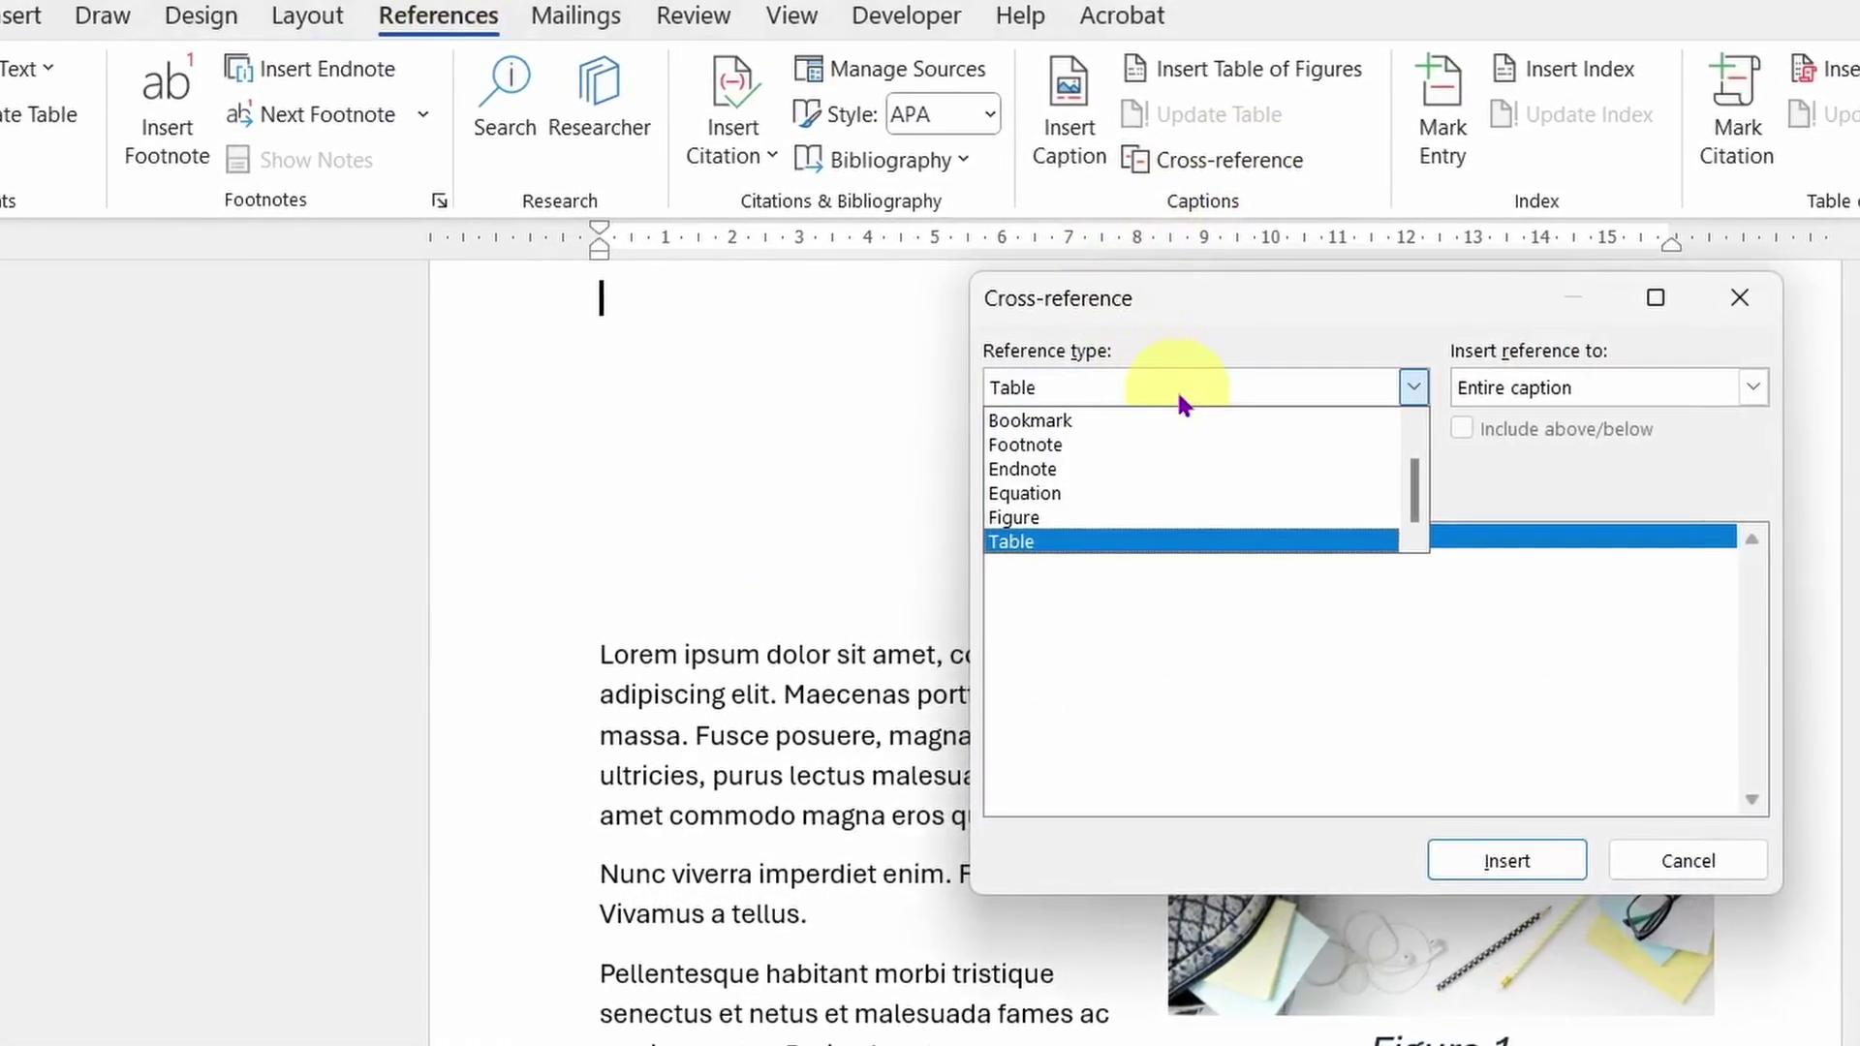
pyautogui.click(1071, 421)
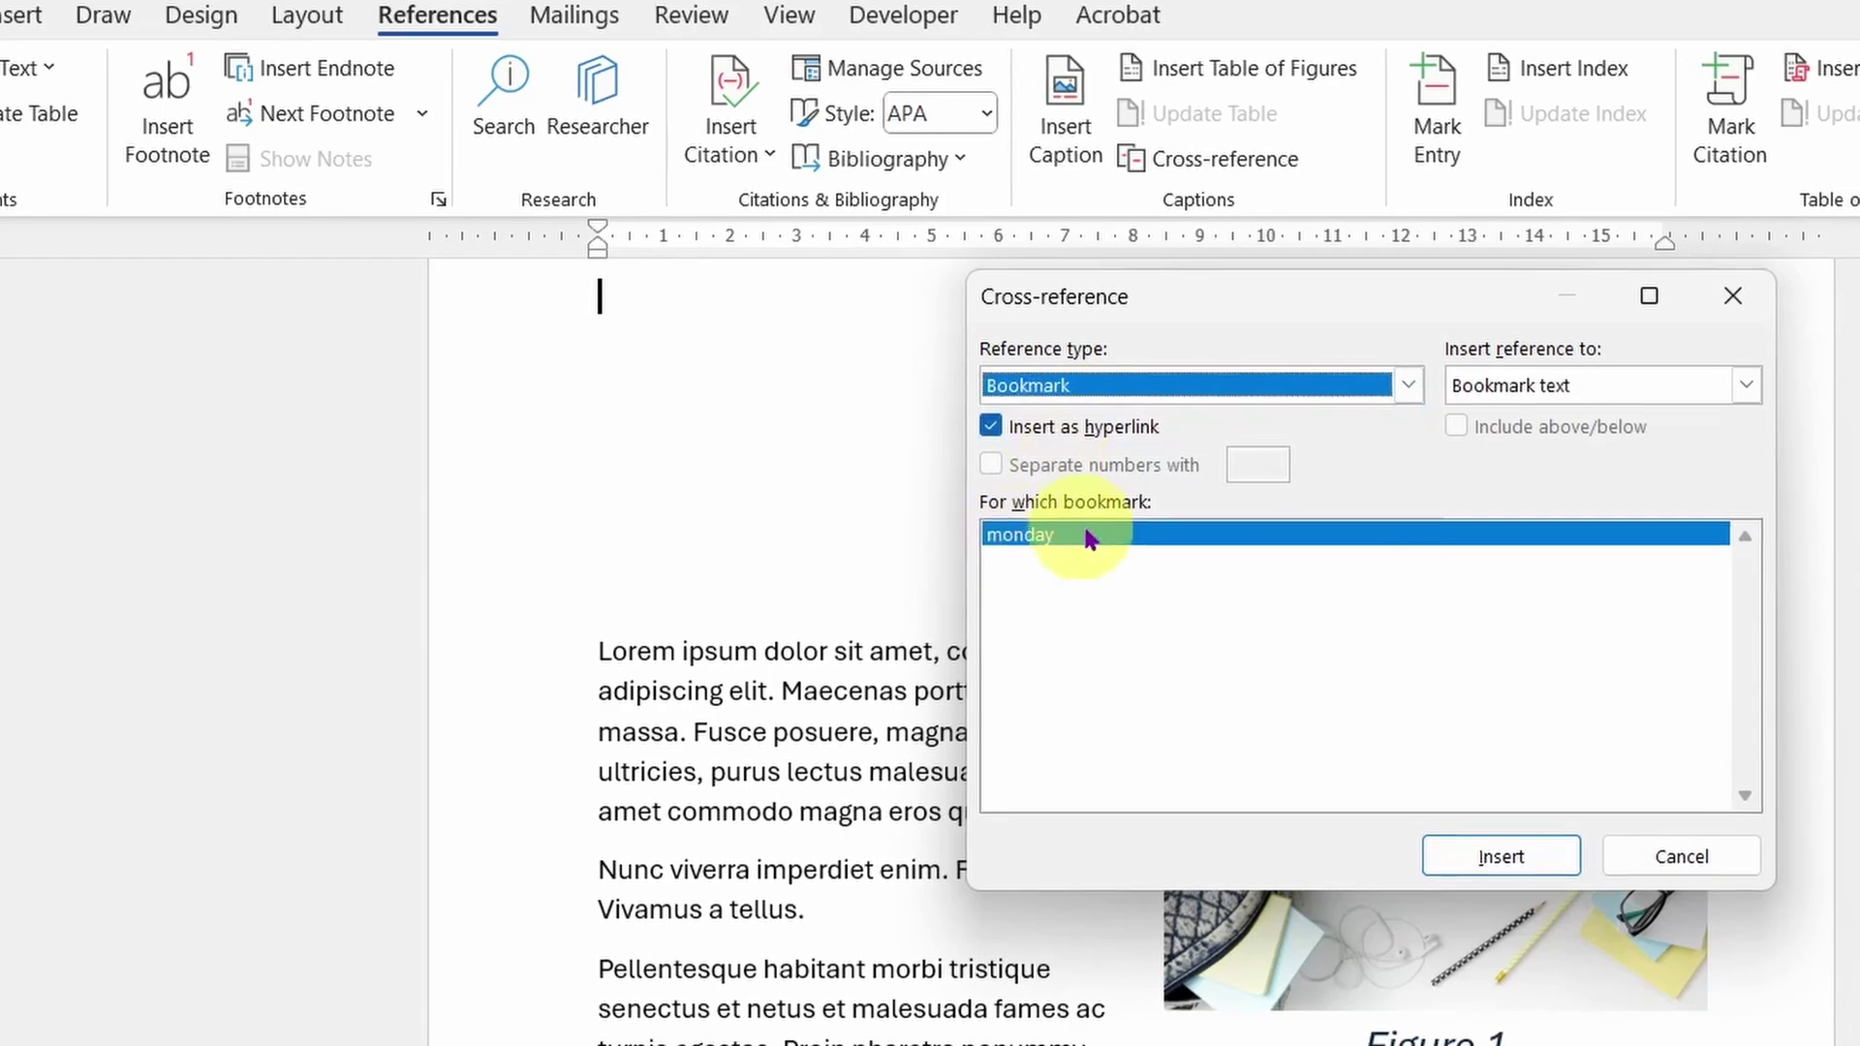
pyautogui.click(1519, 857)
pyautogui.click(1681, 850)
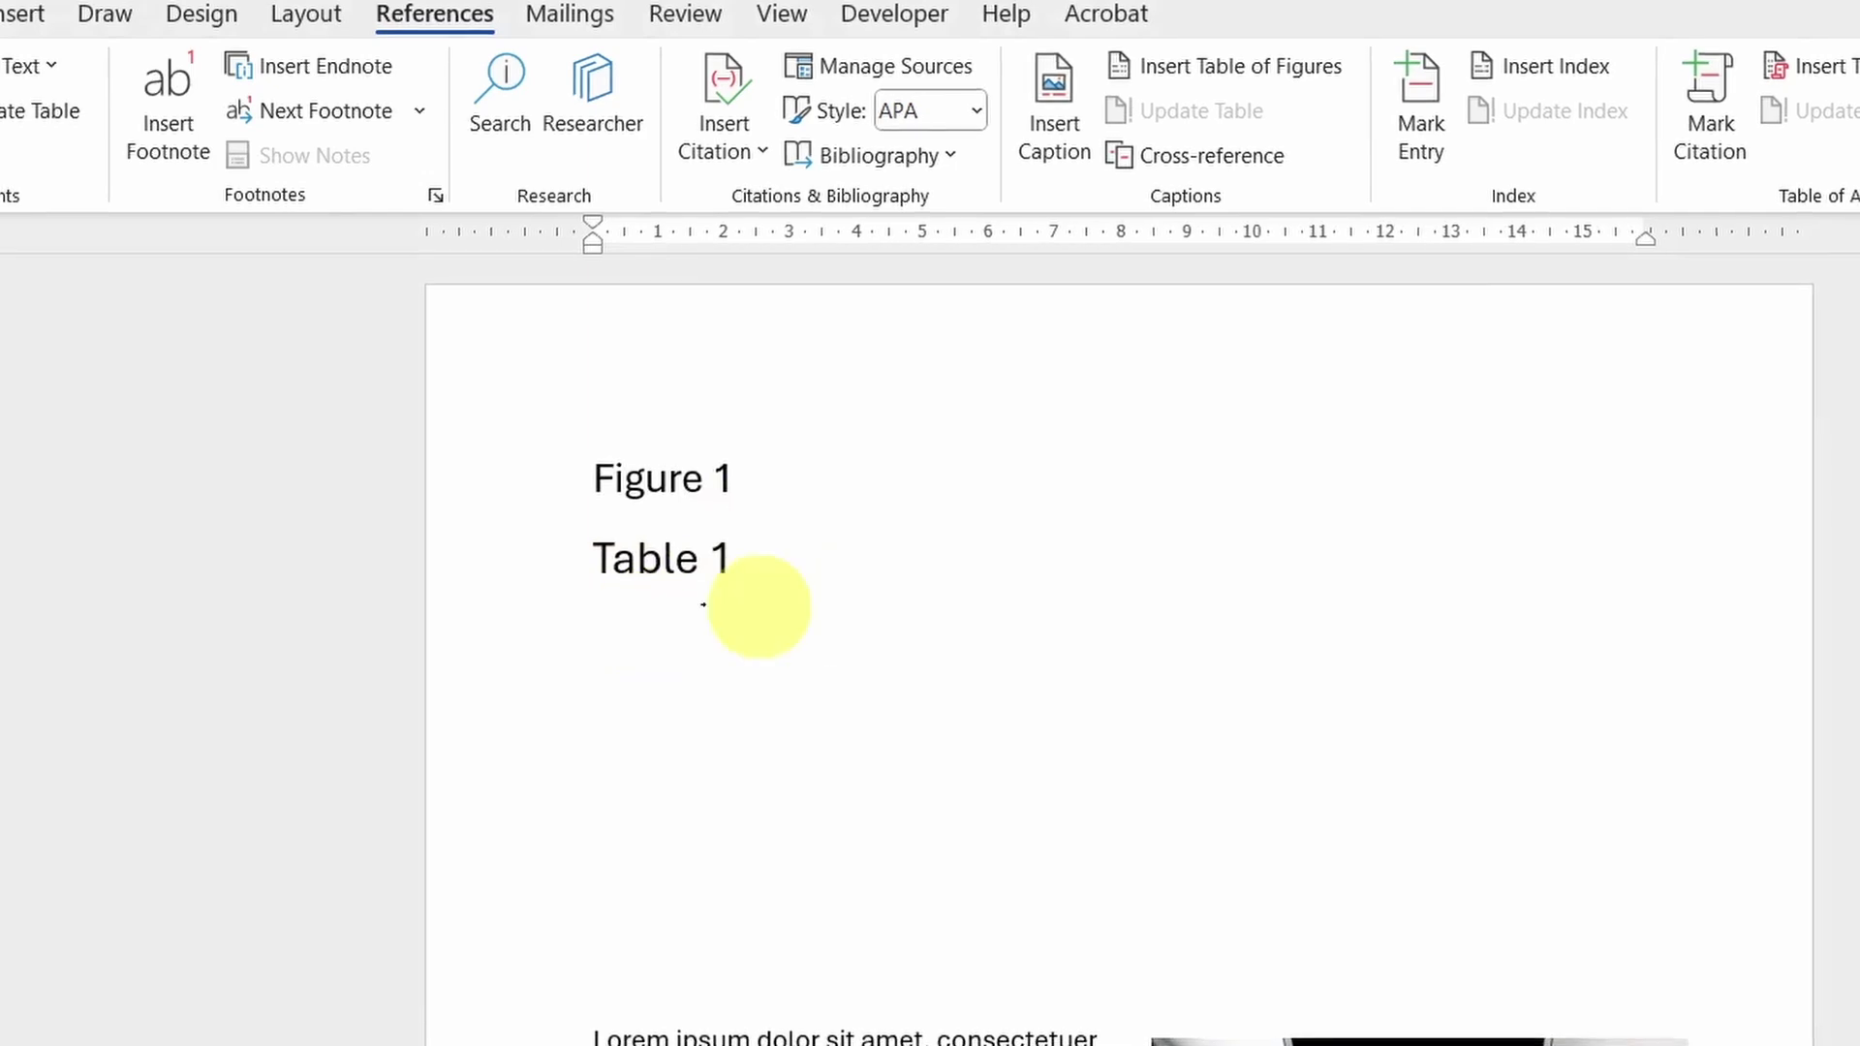
# Insert the monday bookmark text reference once more on the line below Table 1, keeping it as a hyperlink.
pyautogui.scroll(-3, 1158, 169)
pyautogui.click(1163, 155)
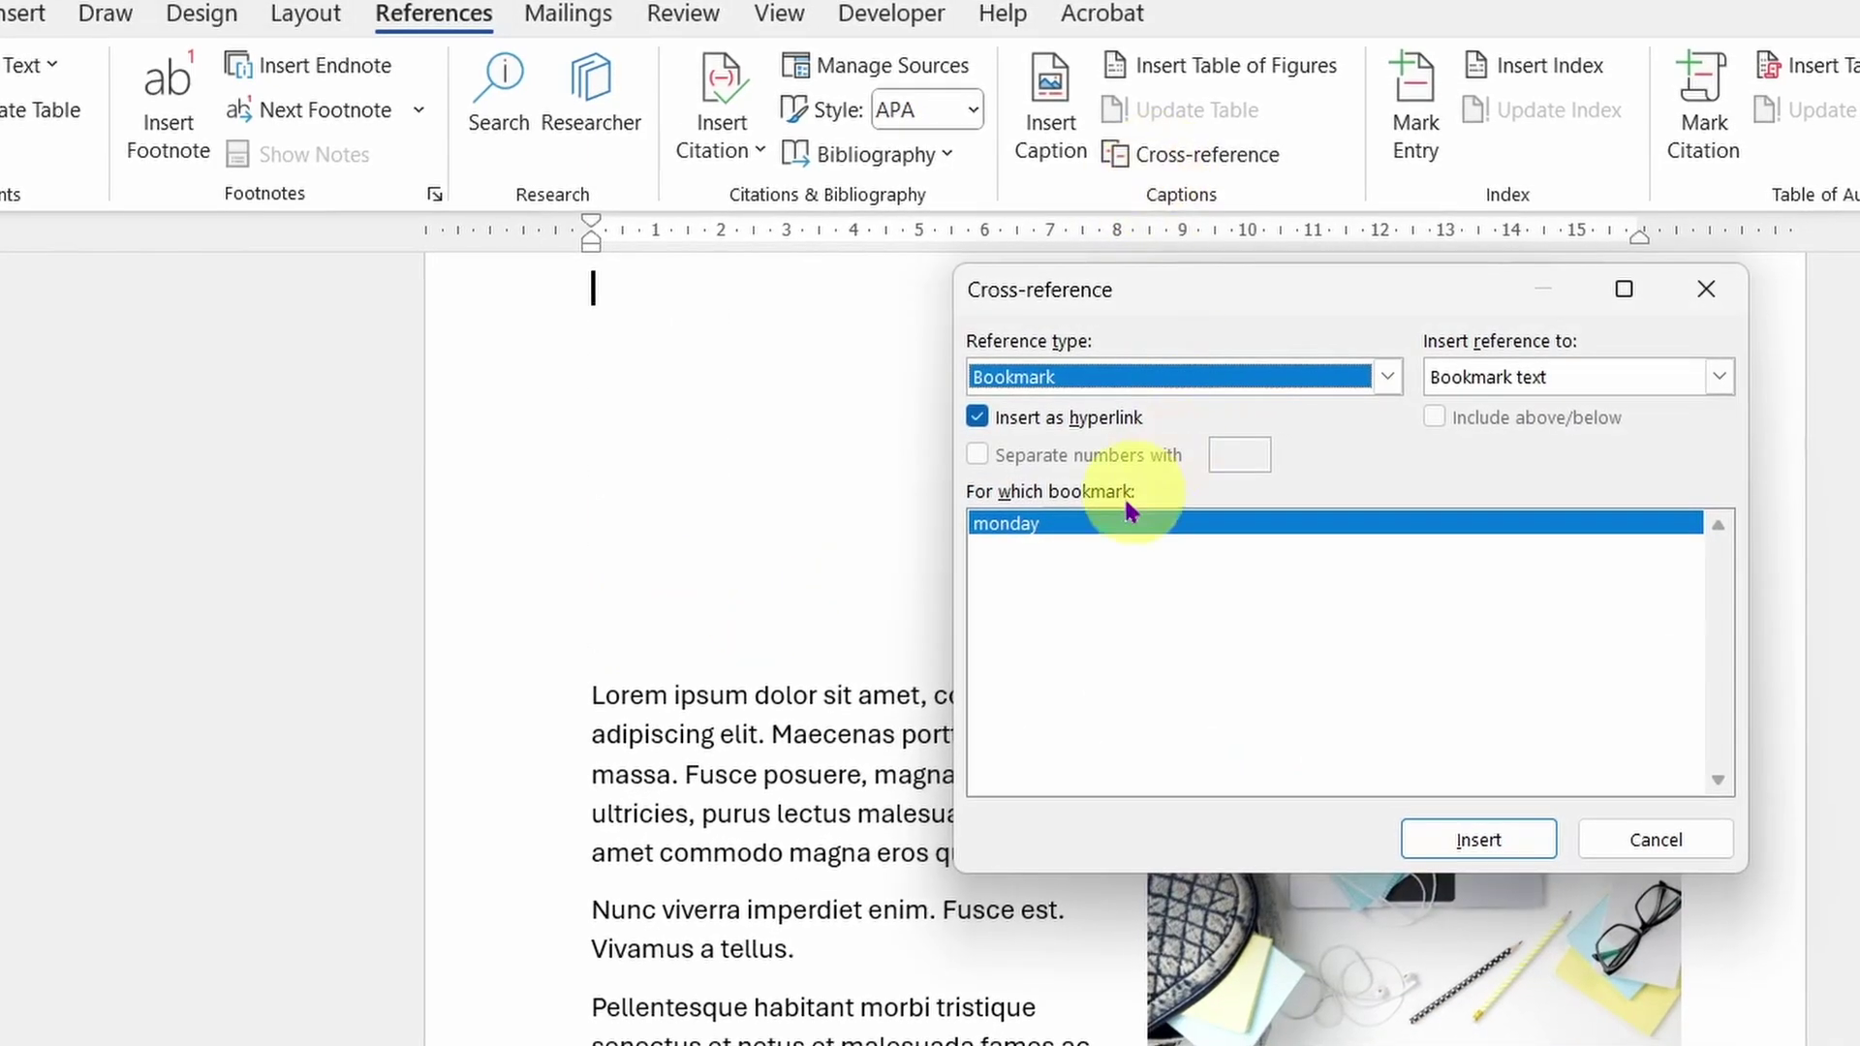
pyautogui.click(1019, 522)
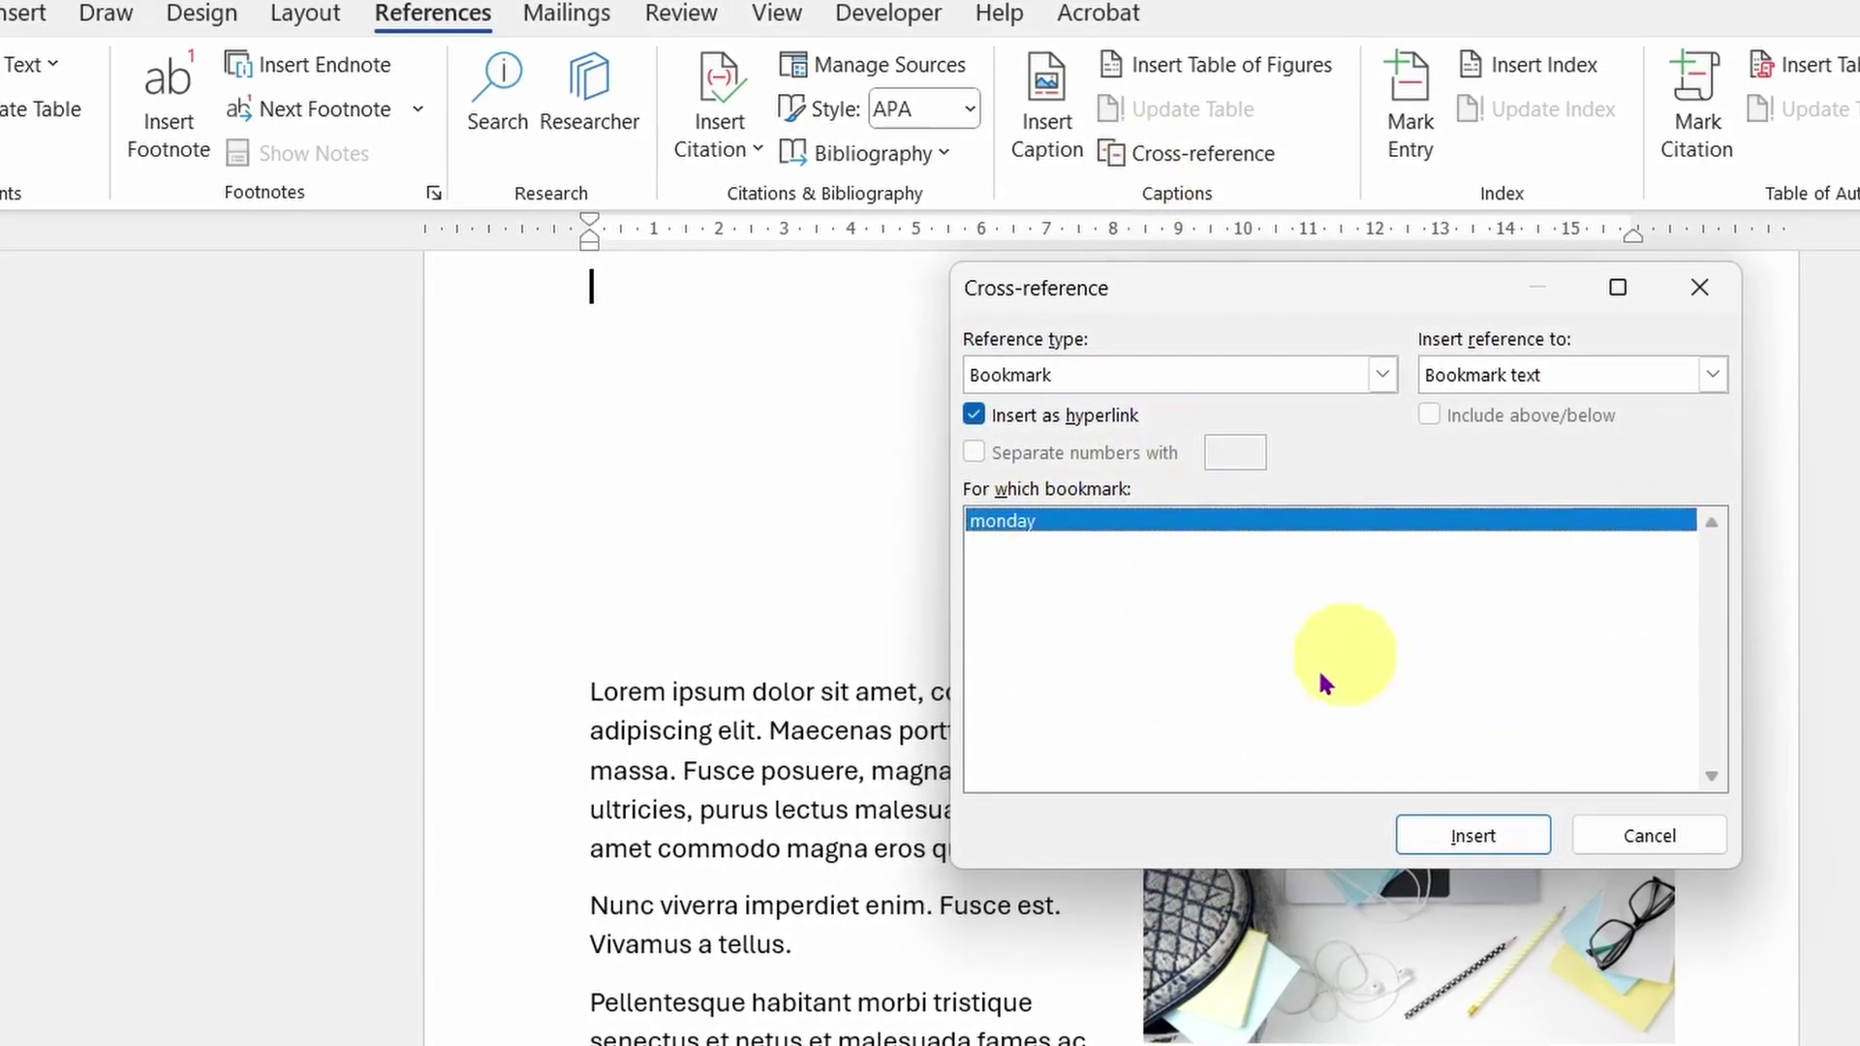
pyautogui.click(1474, 839)
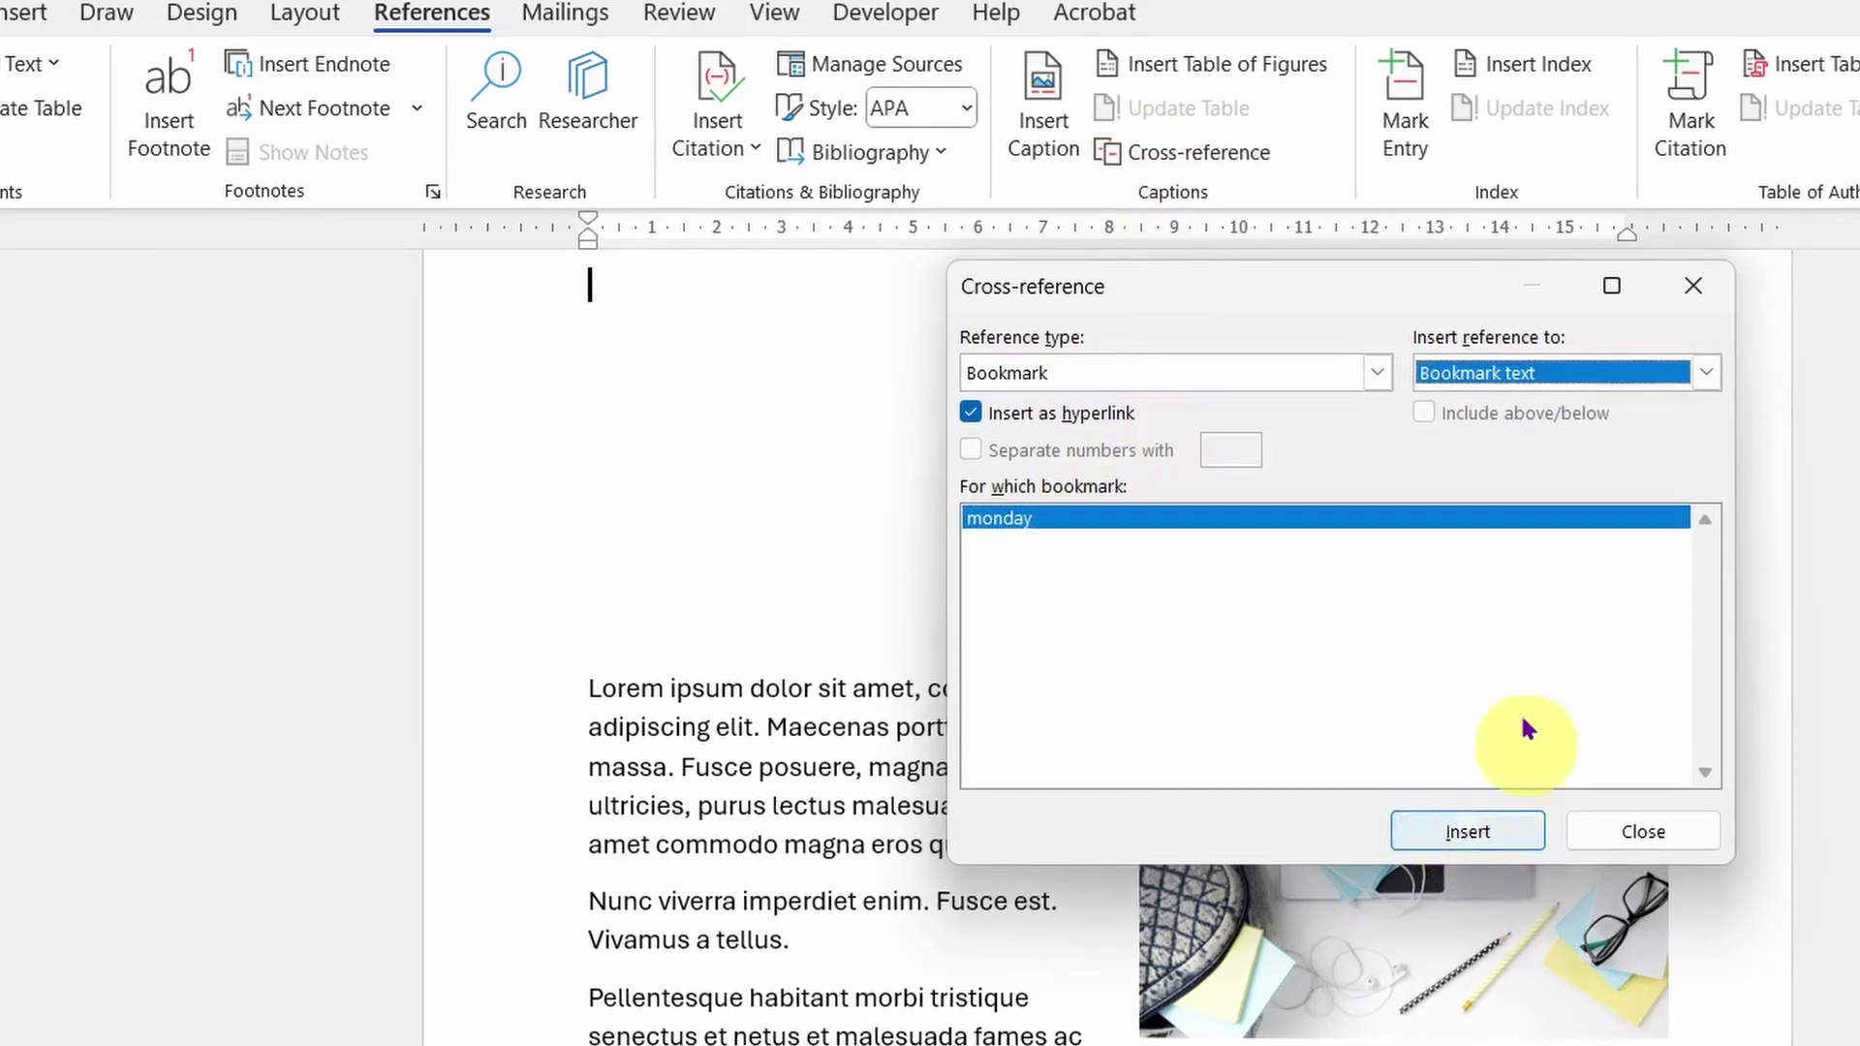
pyautogui.scroll(3, 746, 441)
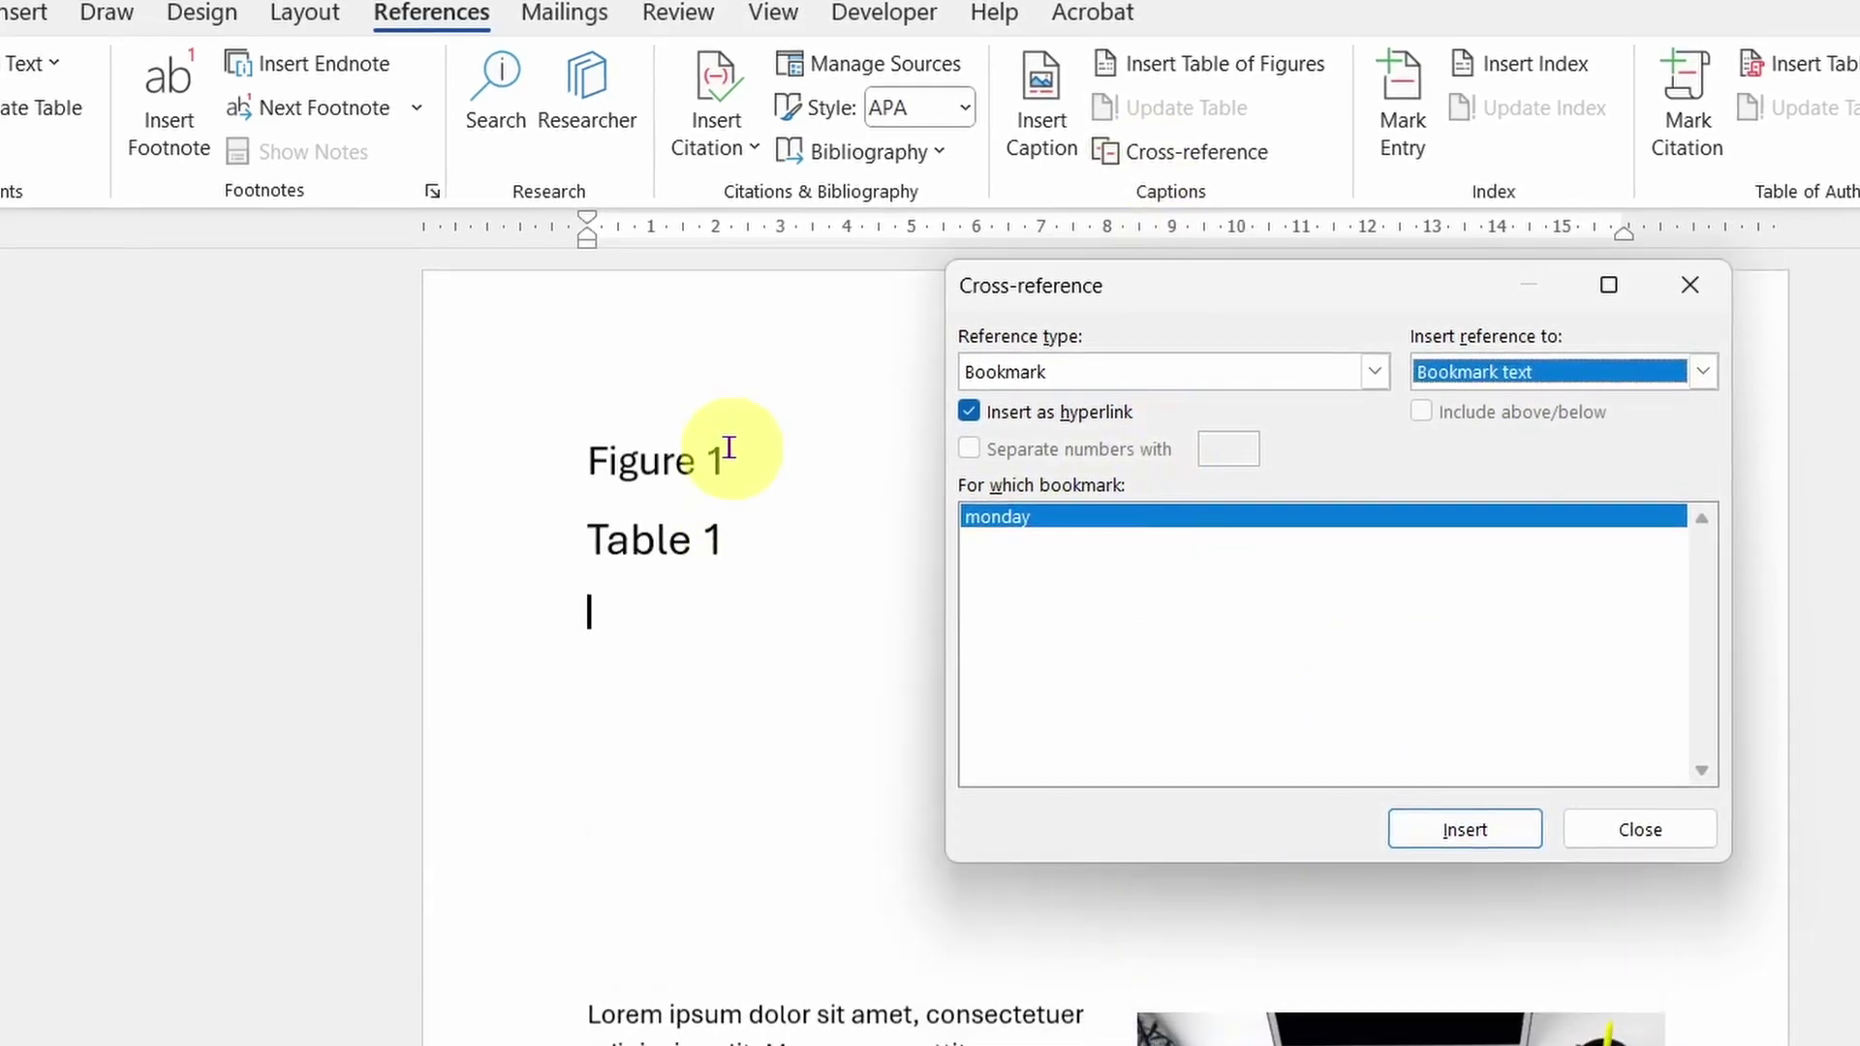
# Insert a hyperlinked cross-reference to the monday bookmark's page number below Table 1 and close the Cross-reference dialog.
pyautogui.click(1554, 378)
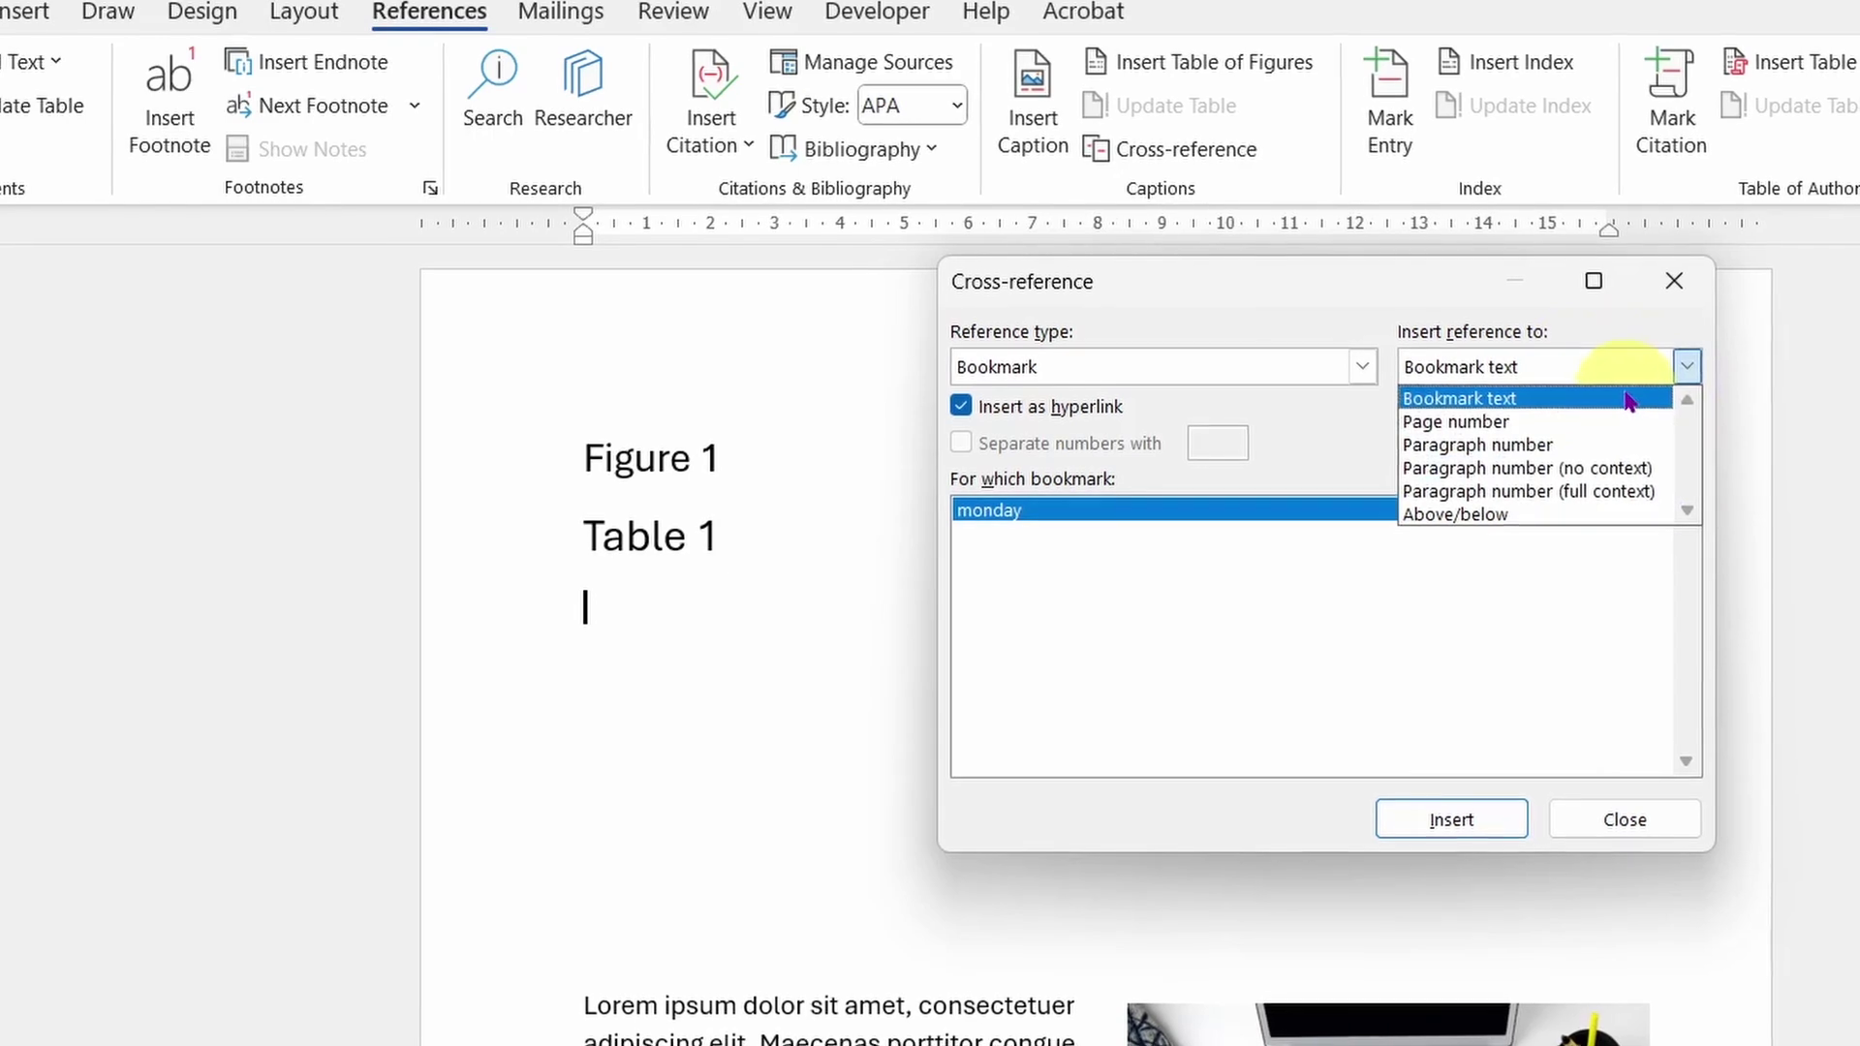
pyautogui.click(1492, 421)
pyautogui.click(1451, 819)
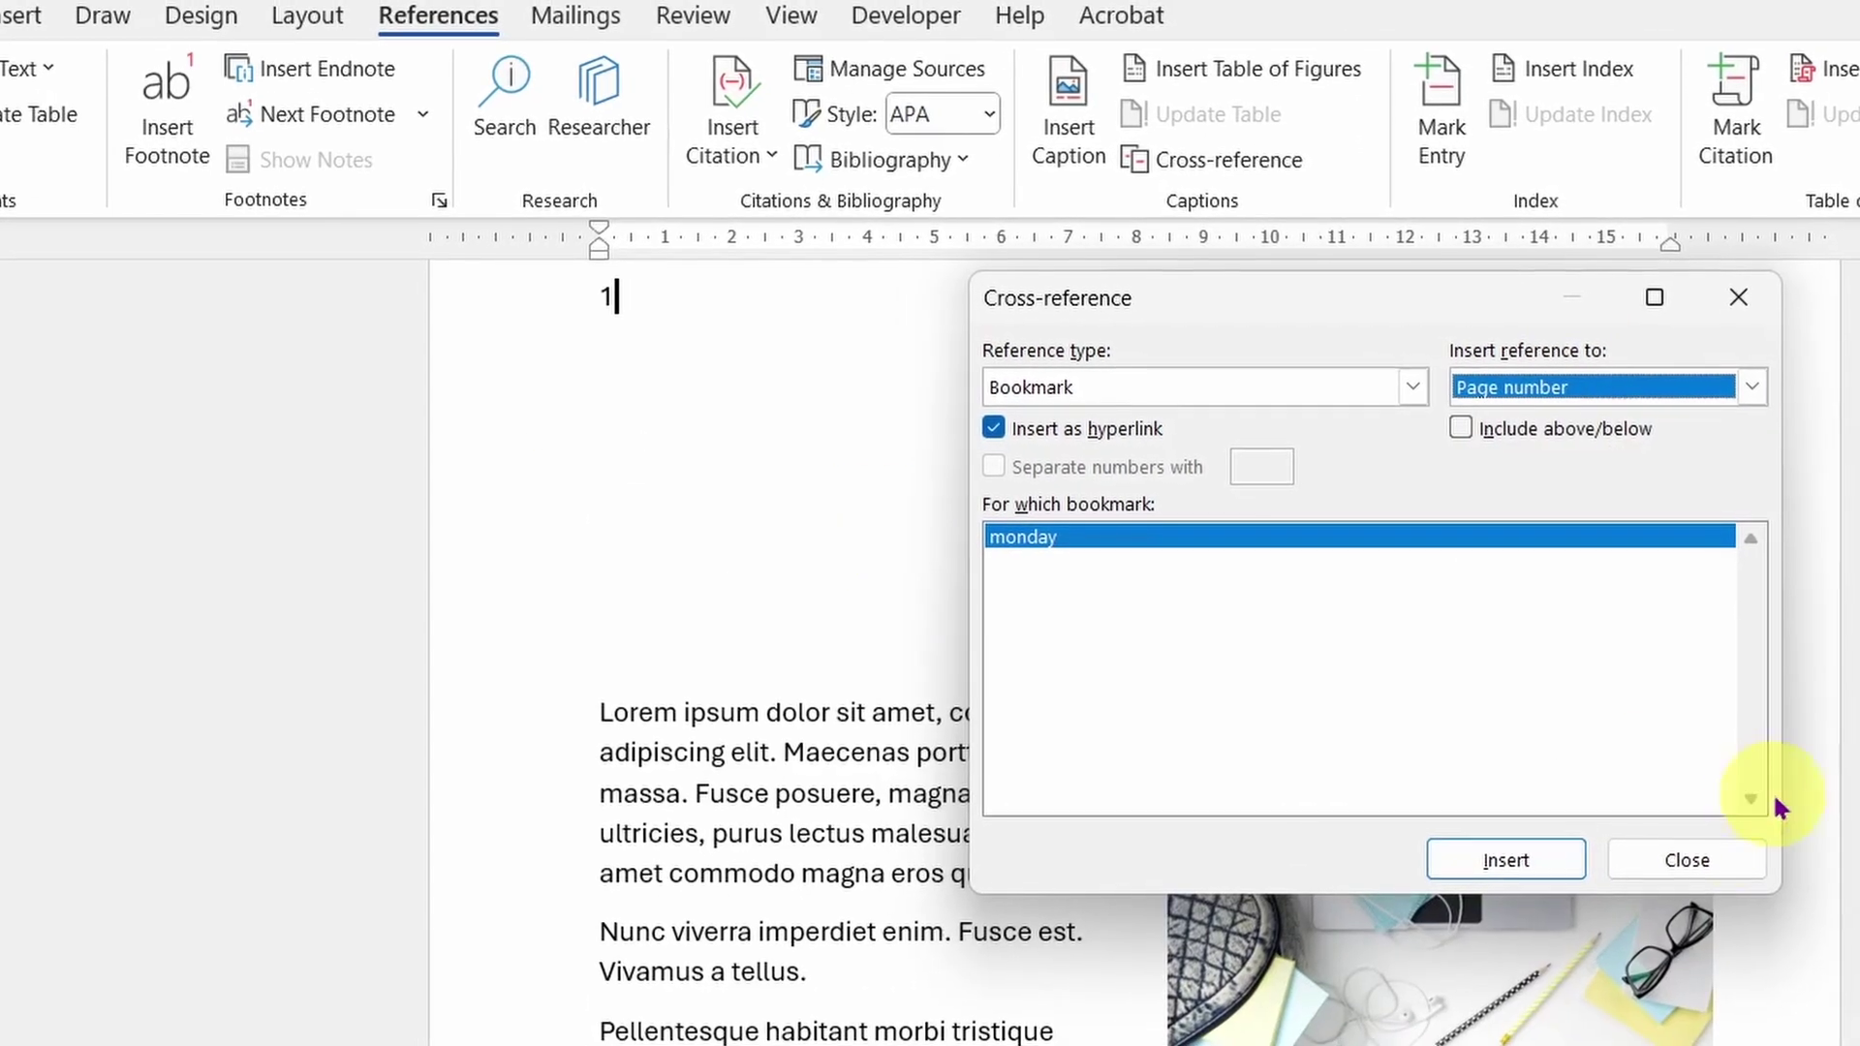
pyautogui.click(1683, 858)
# Compare the bookmark reference below Table 1 with the bookmarked paragraph, and inspect the reference's field code.
pyautogui.scroll(3, 635, 465)
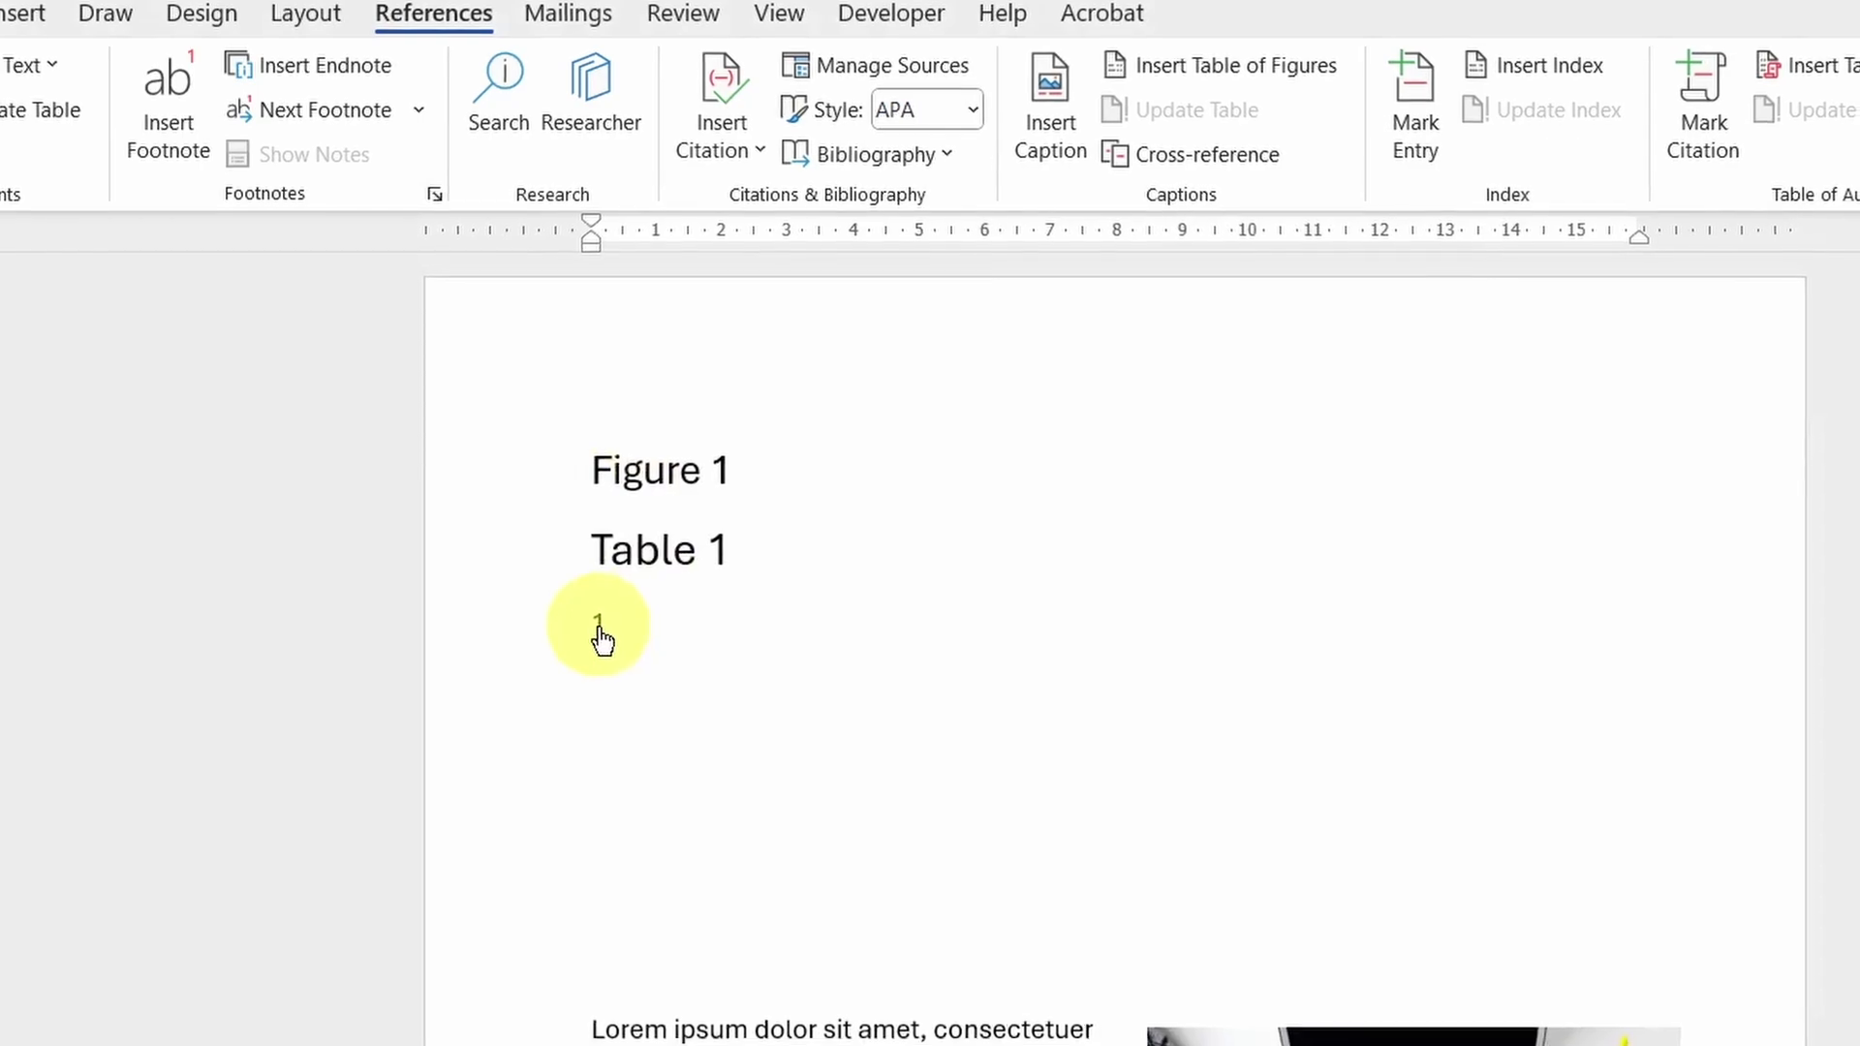
pyautogui.scroll(-6, 600, 635)
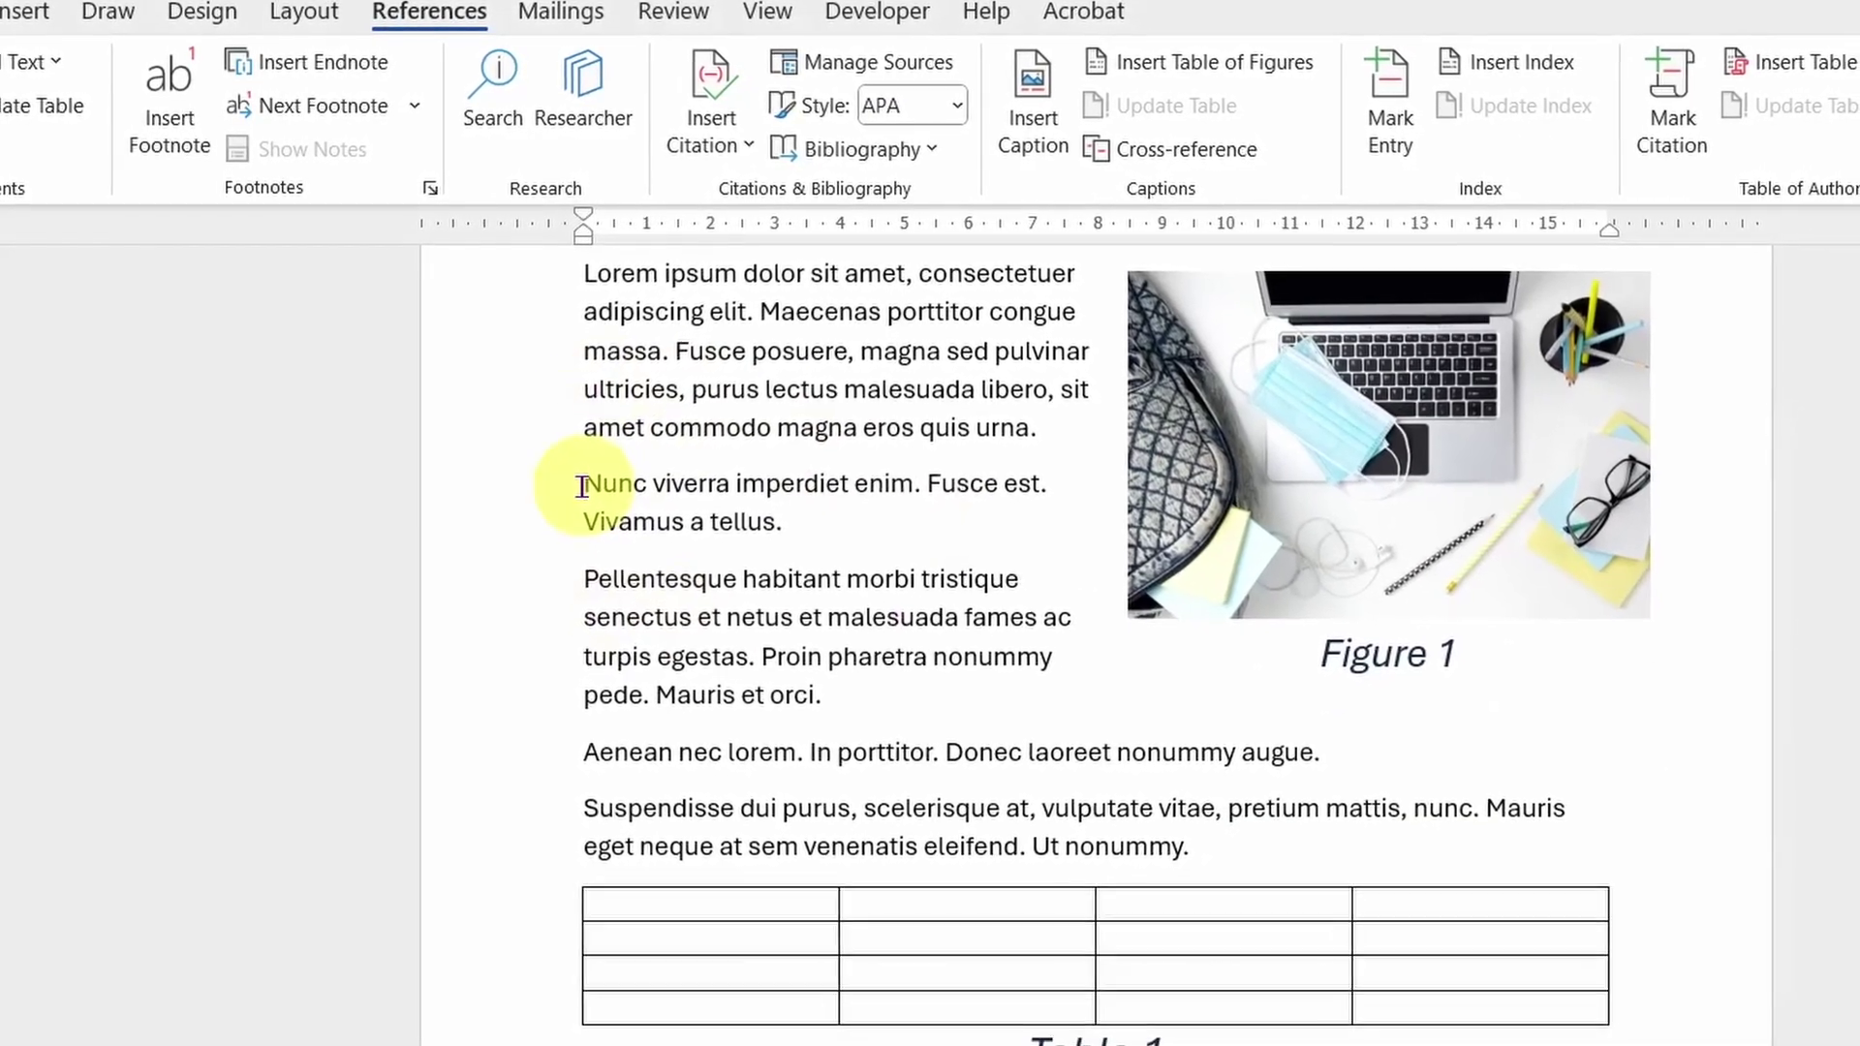
pyautogui.scroll(6, 620, 678)
pyautogui.click(710, 537)
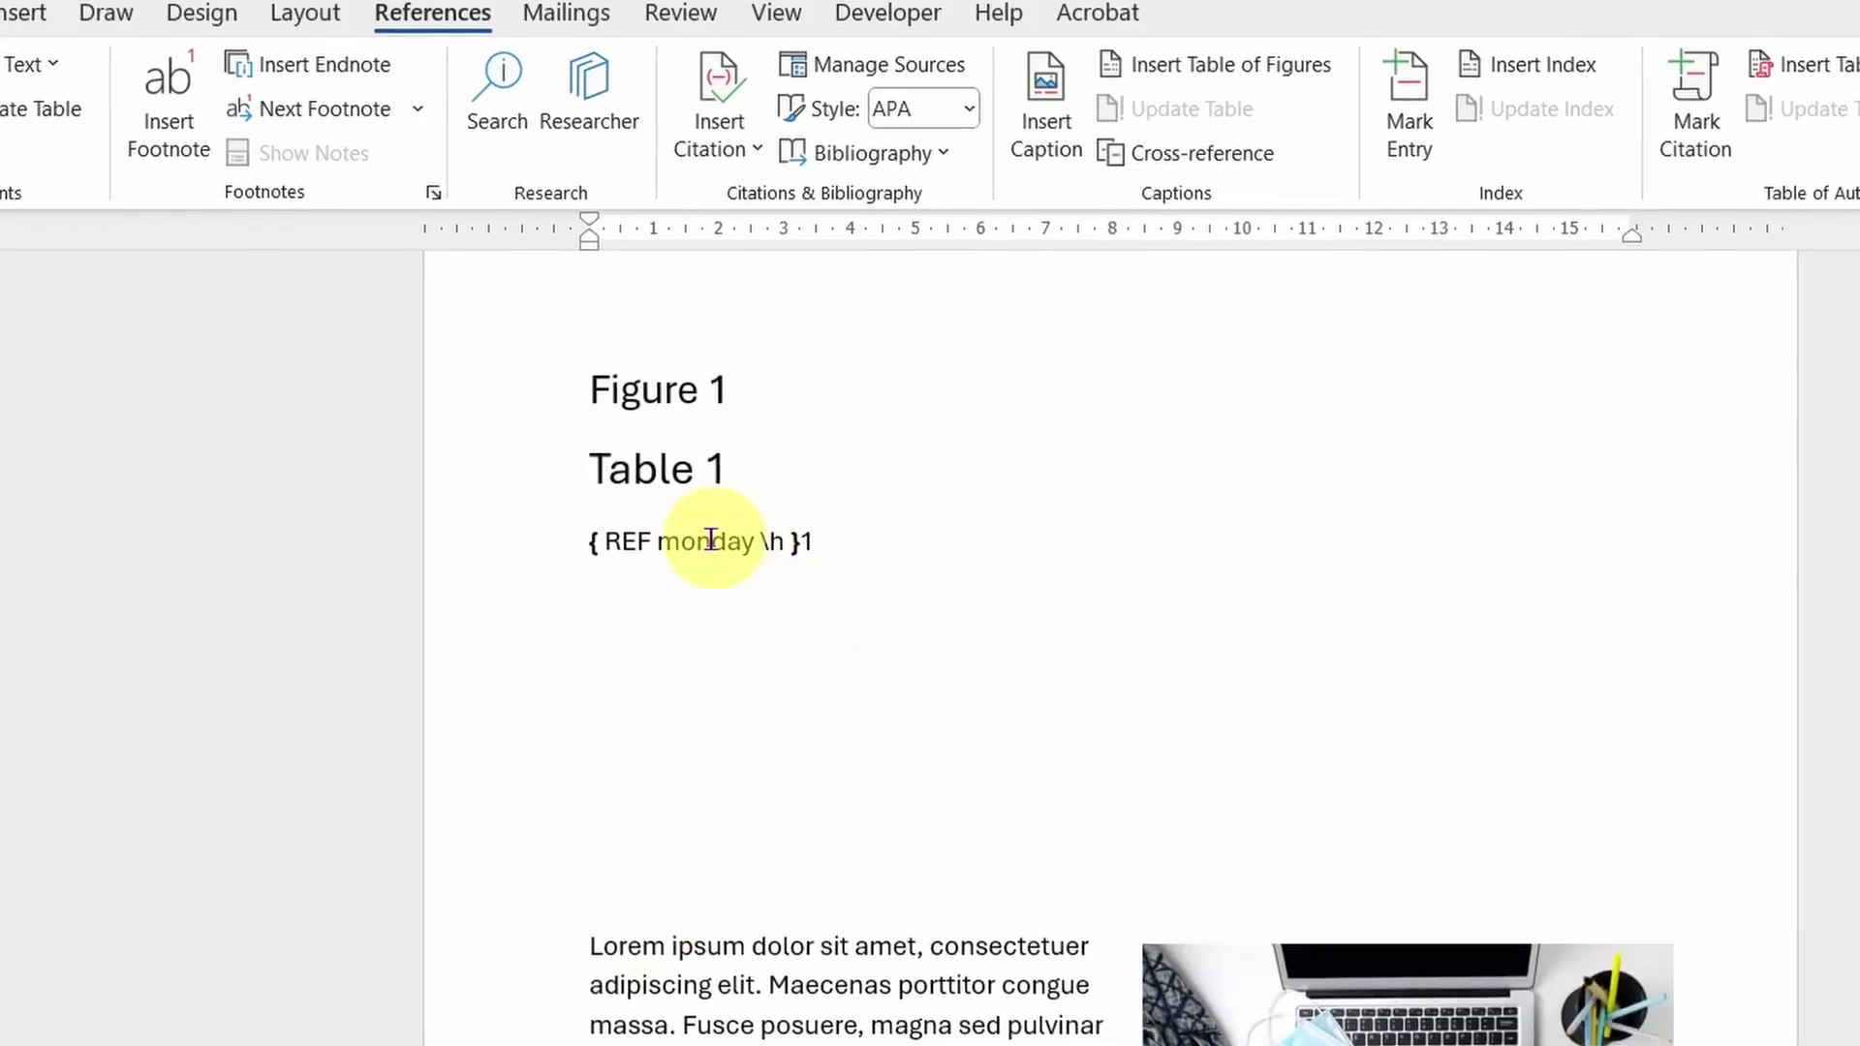
# Insert the stock image of rising coloured bars on a turquoise background below the Table 1 caption.
pyautogui.scroll(-8, 885, 830)
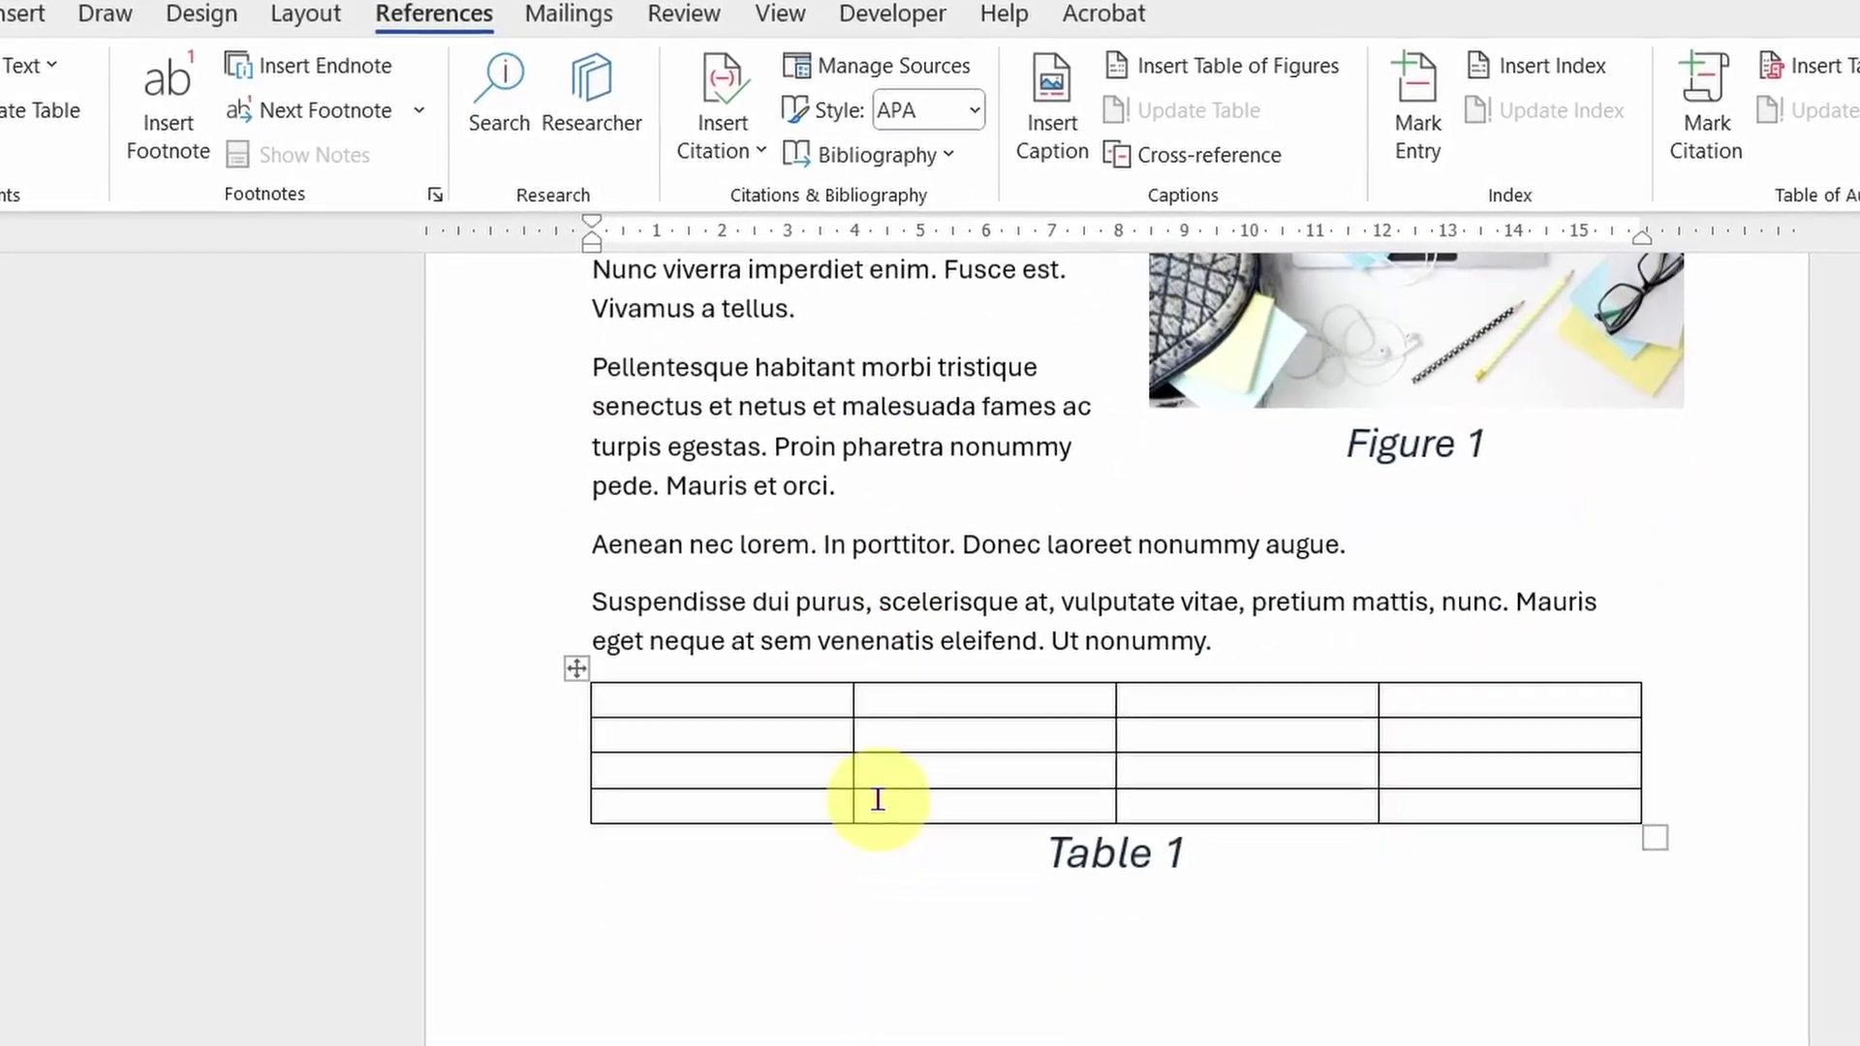
pyautogui.click(1095, 1018)
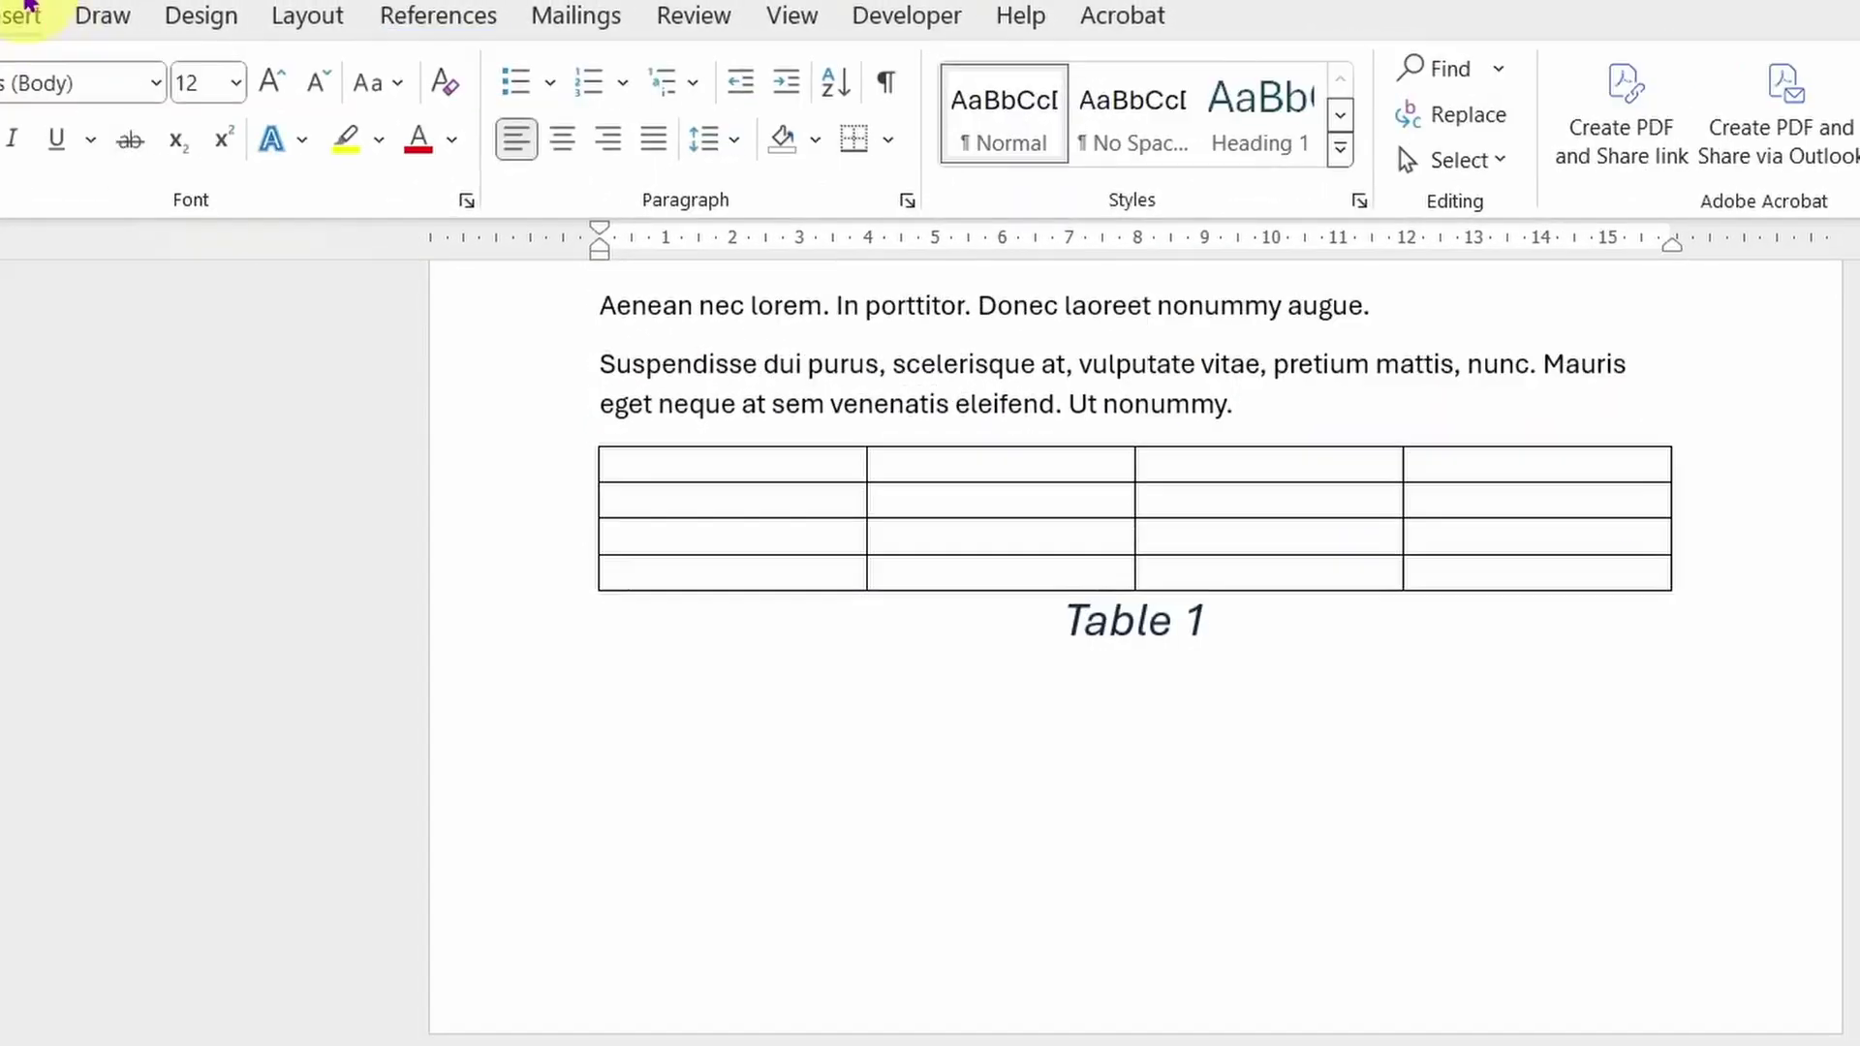
pyautogui.click(21, 14)
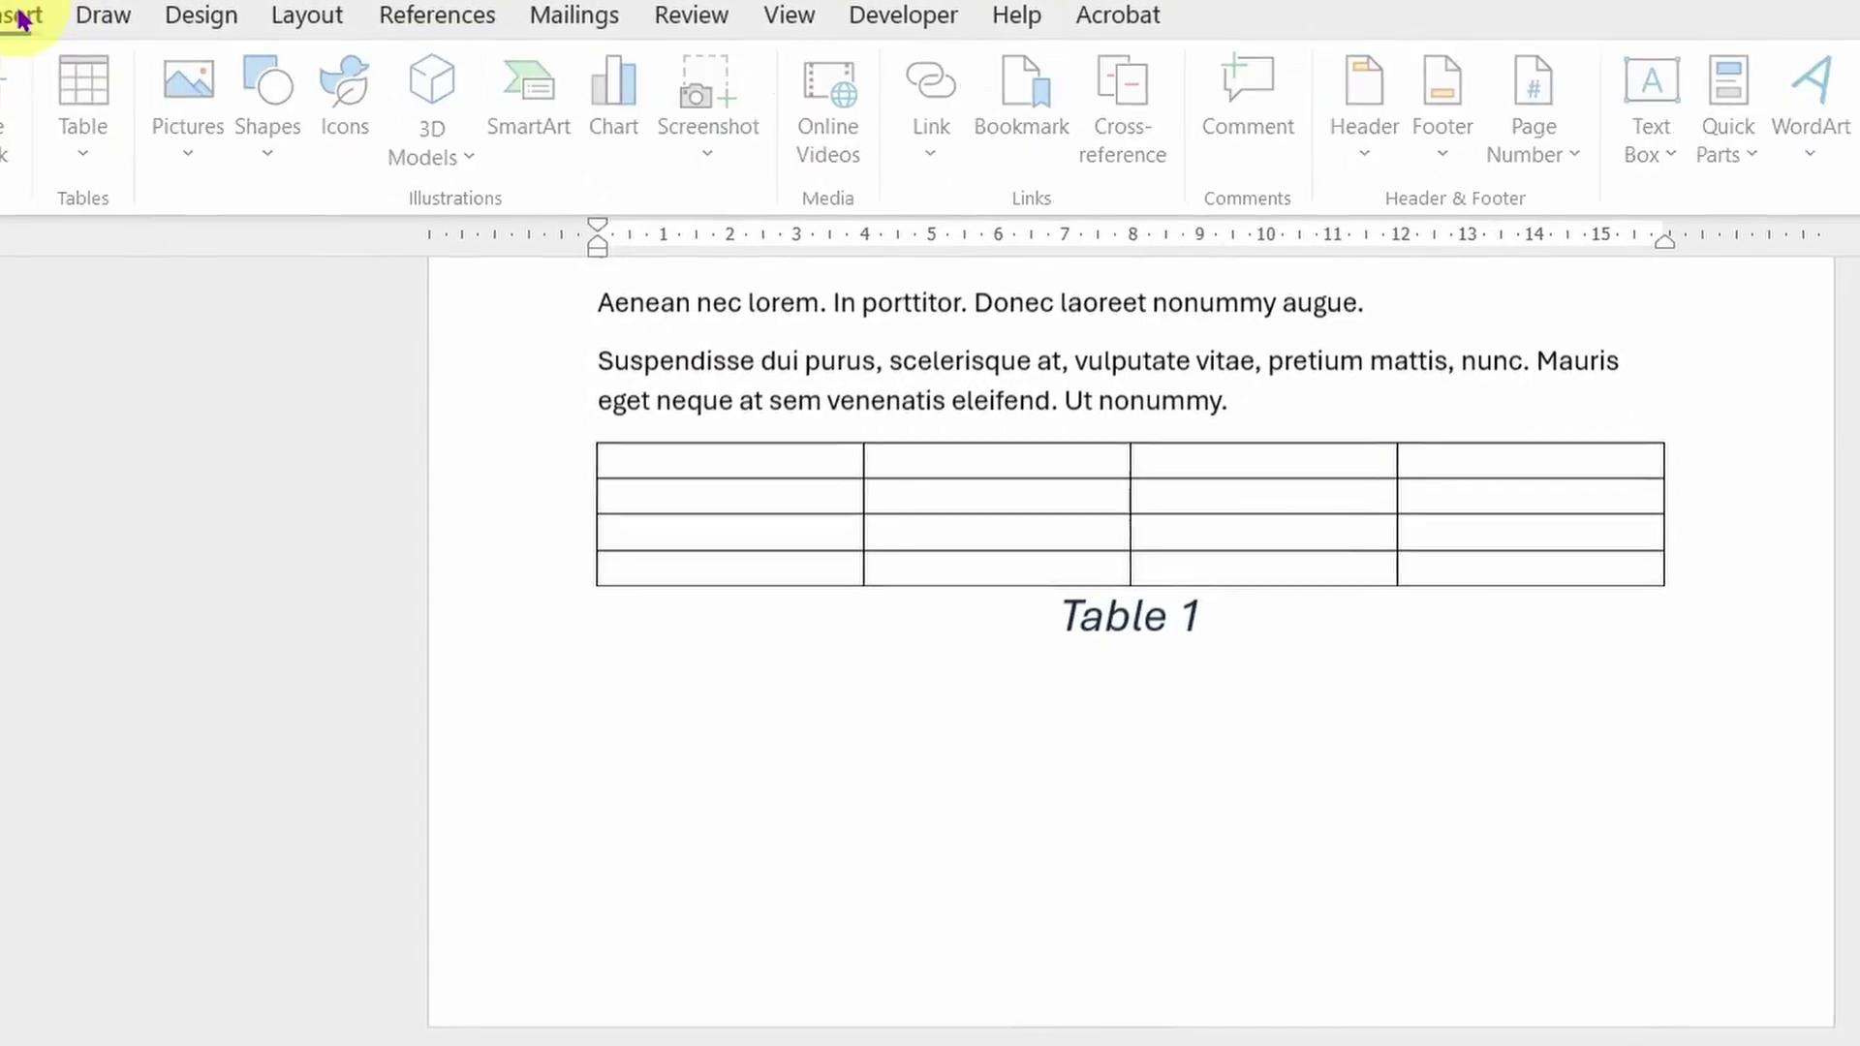
pyautogui.click(202, 131)
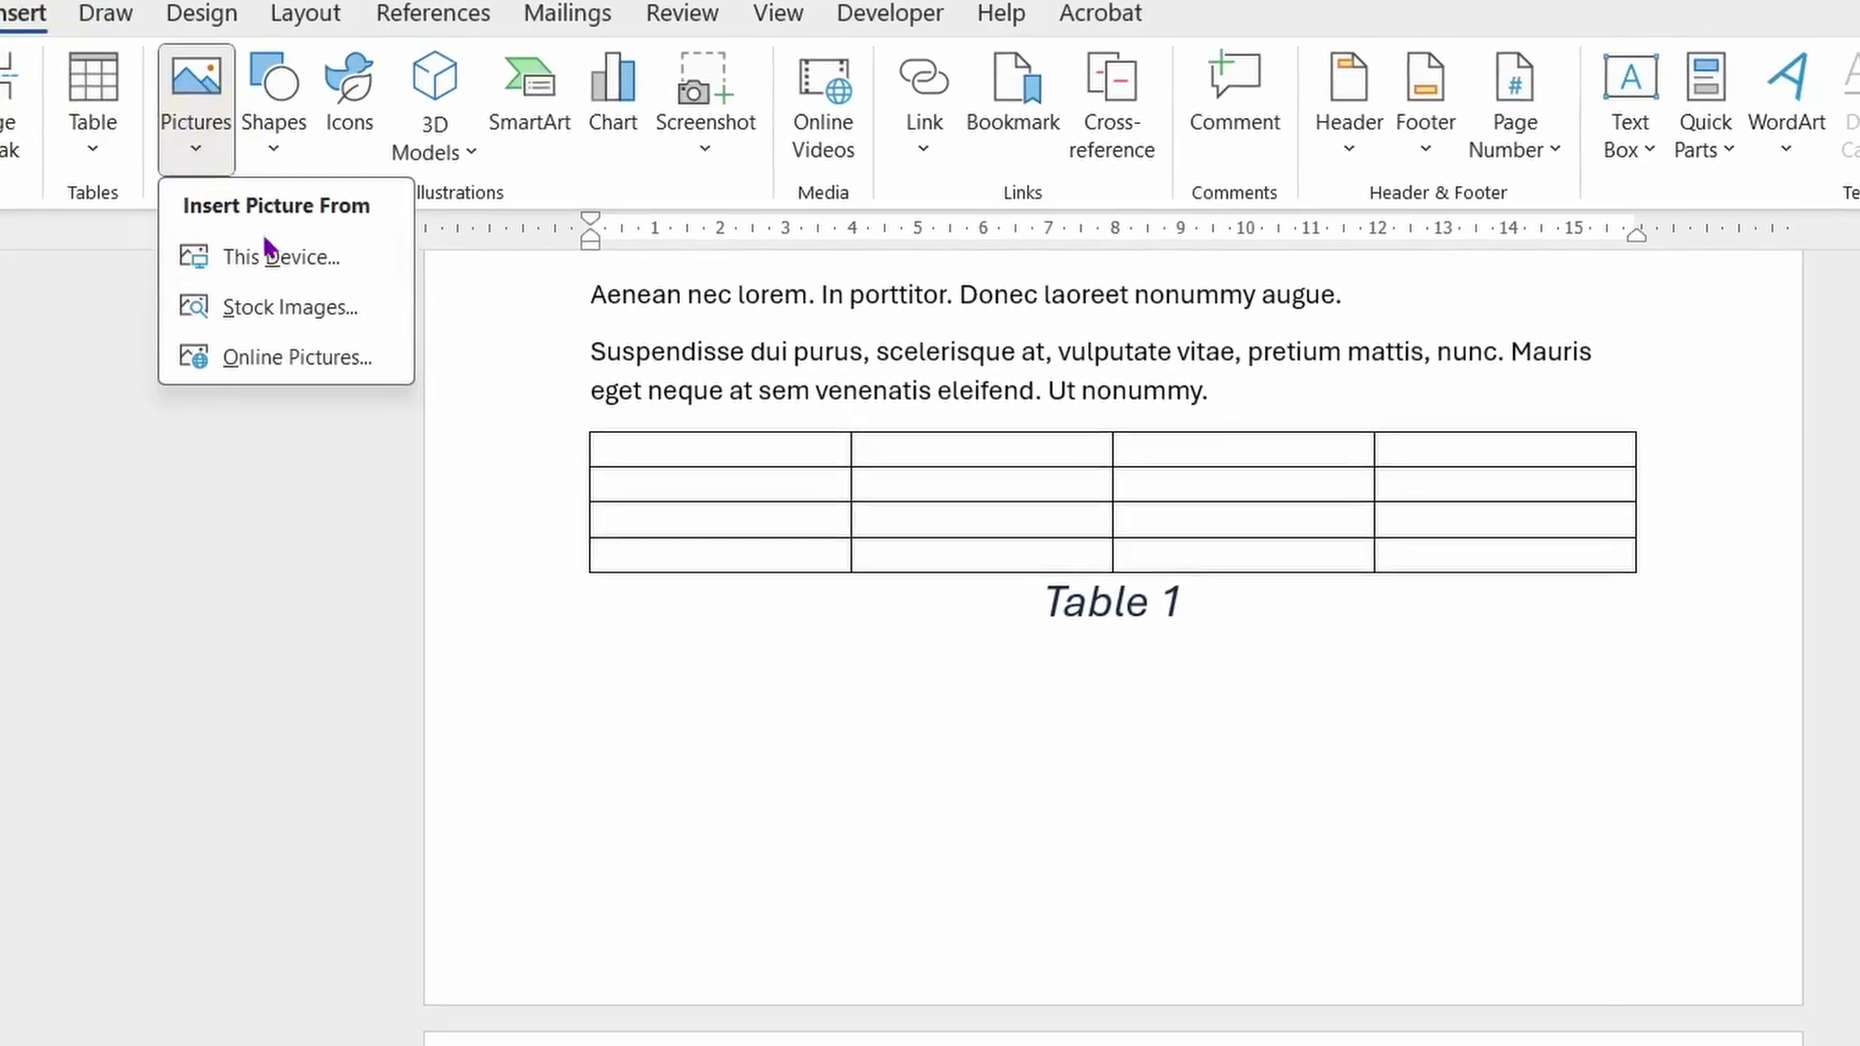
pyautogui.click(291, 306)
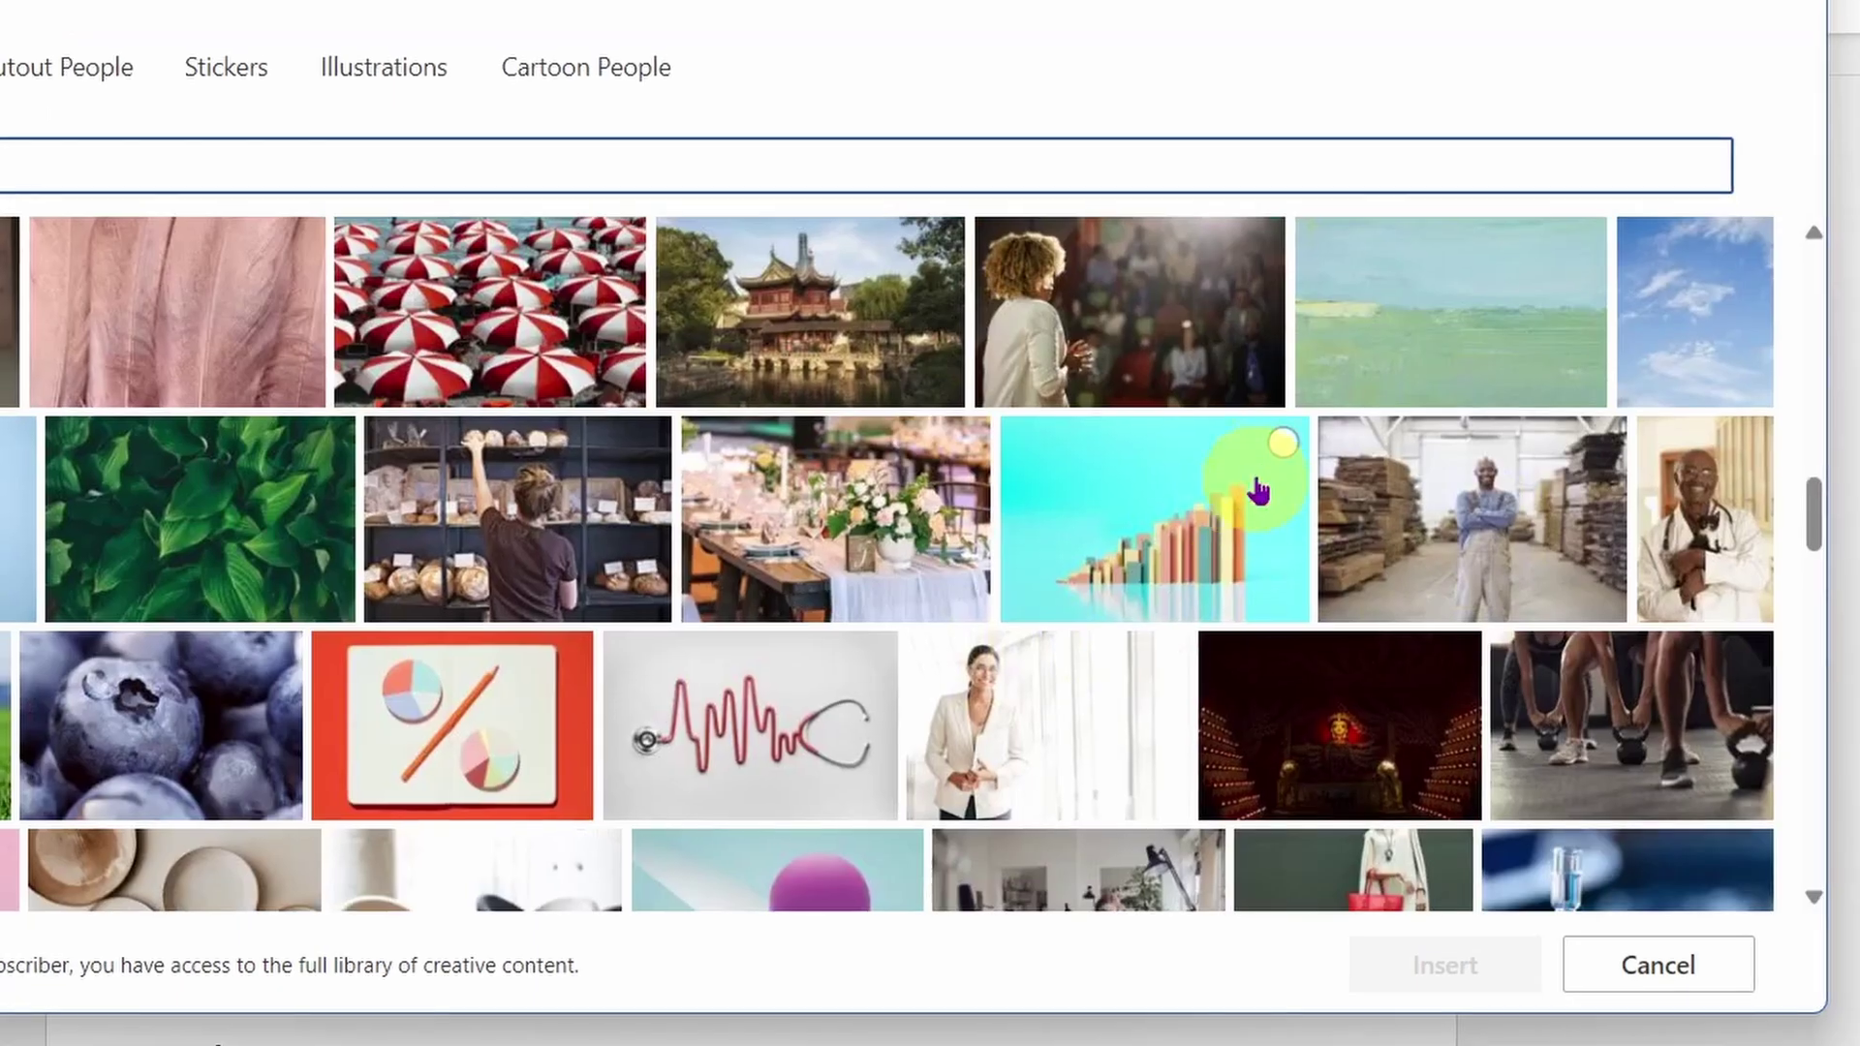
pyautogui.click(1283, 448)
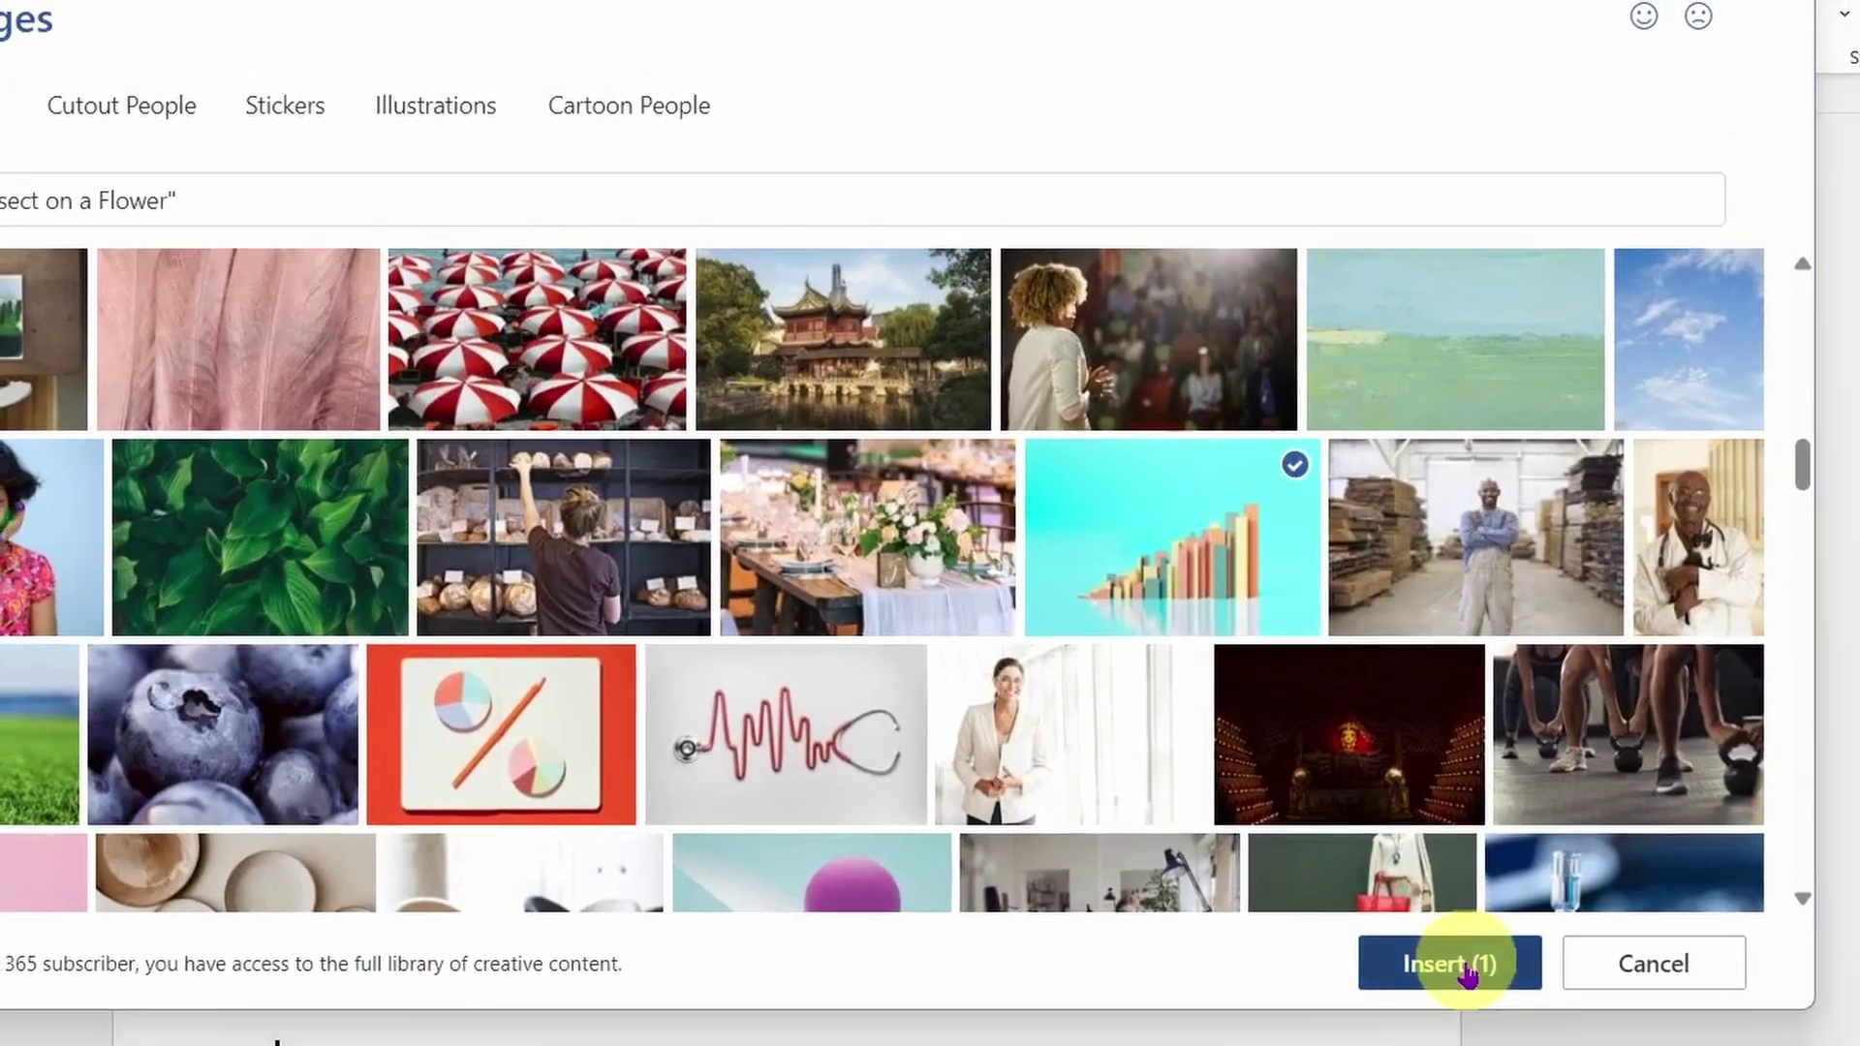
pyautogui.click(1468, 969)
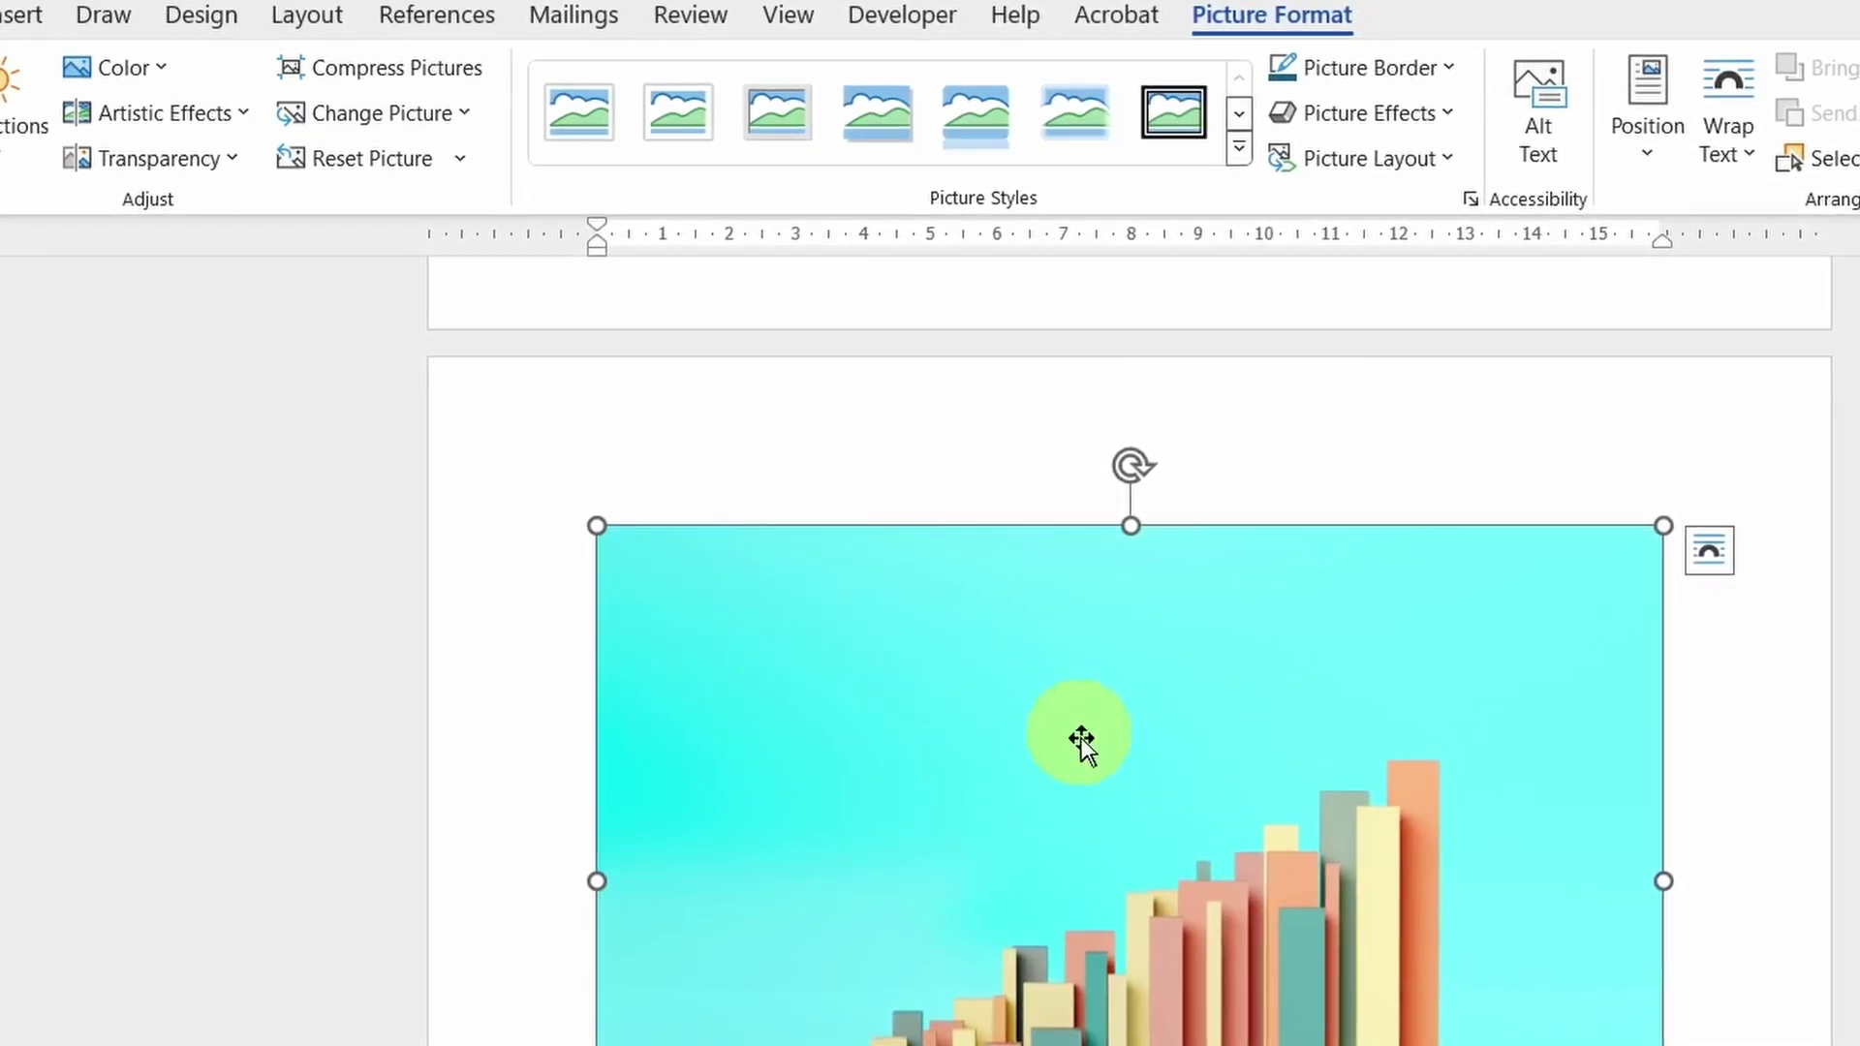
# Caption the coloured-bars picture using the Figure label, positioned below the selected item.
pyautogui.scroll(-3, 1172, 765)
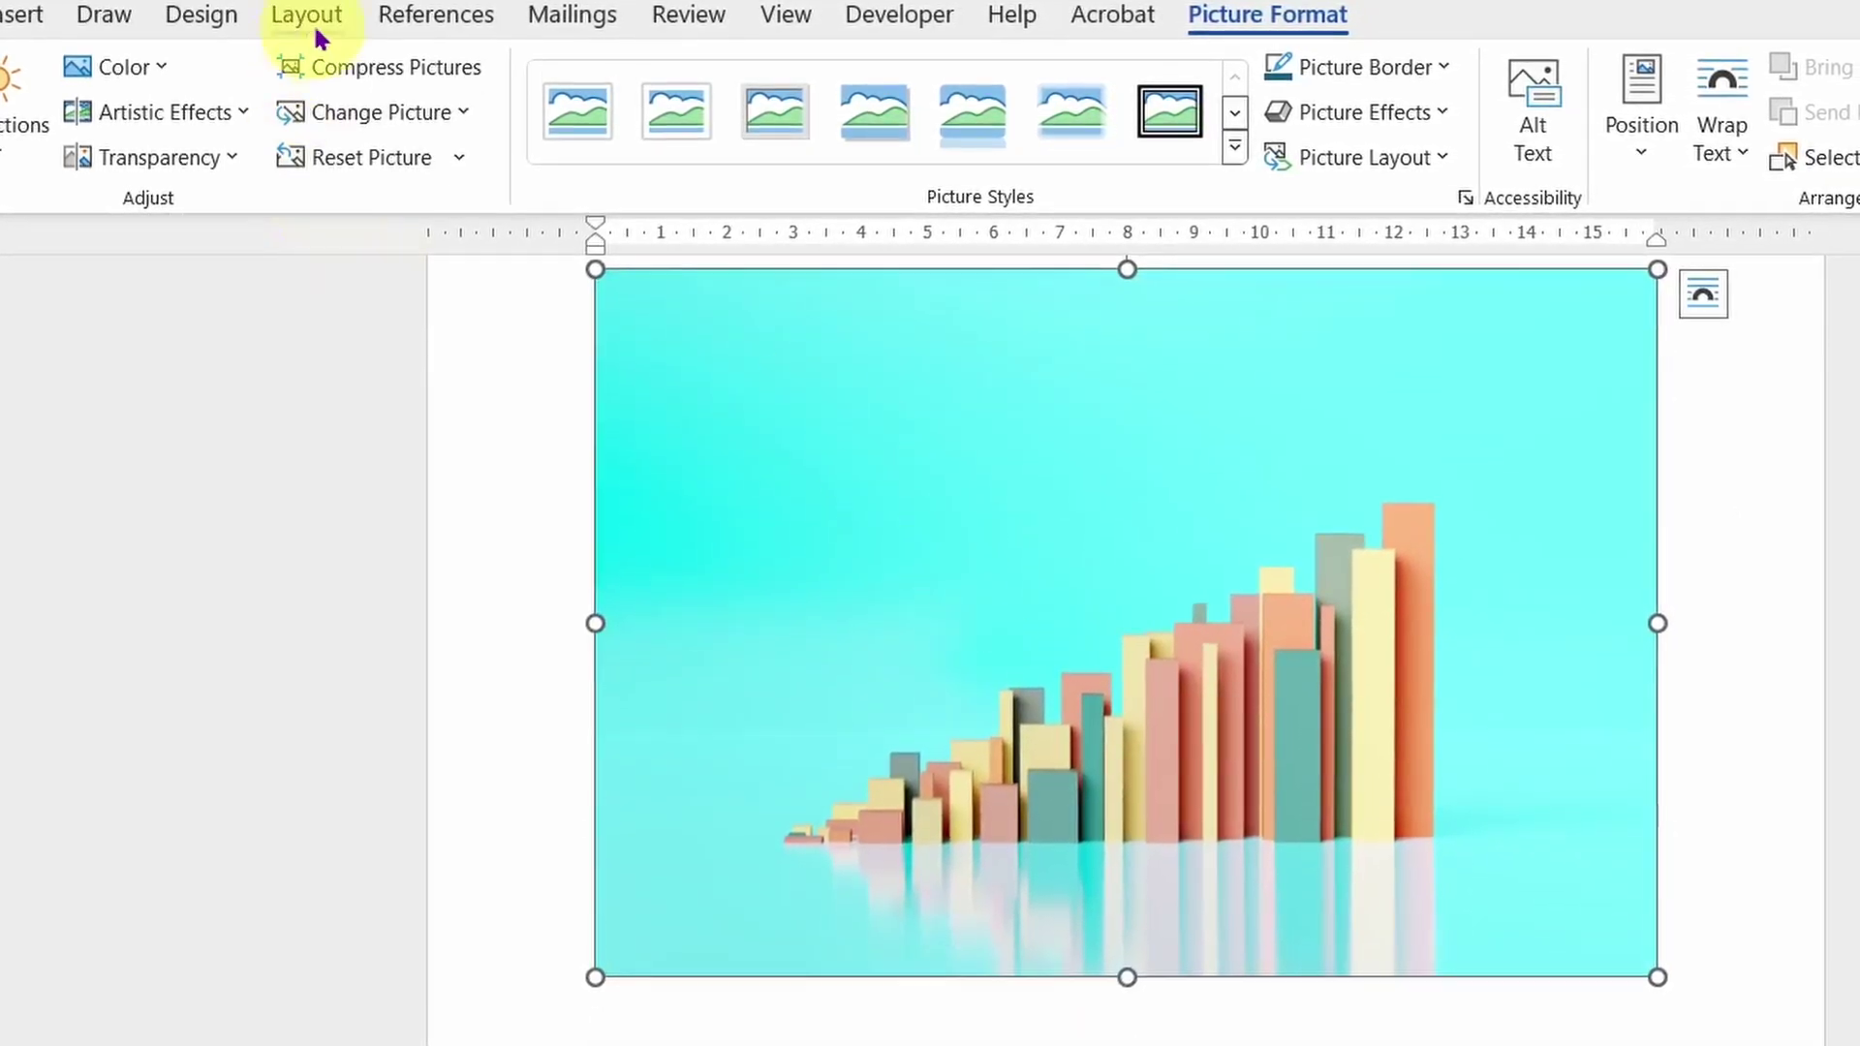
pyautogui.click(436, 14)
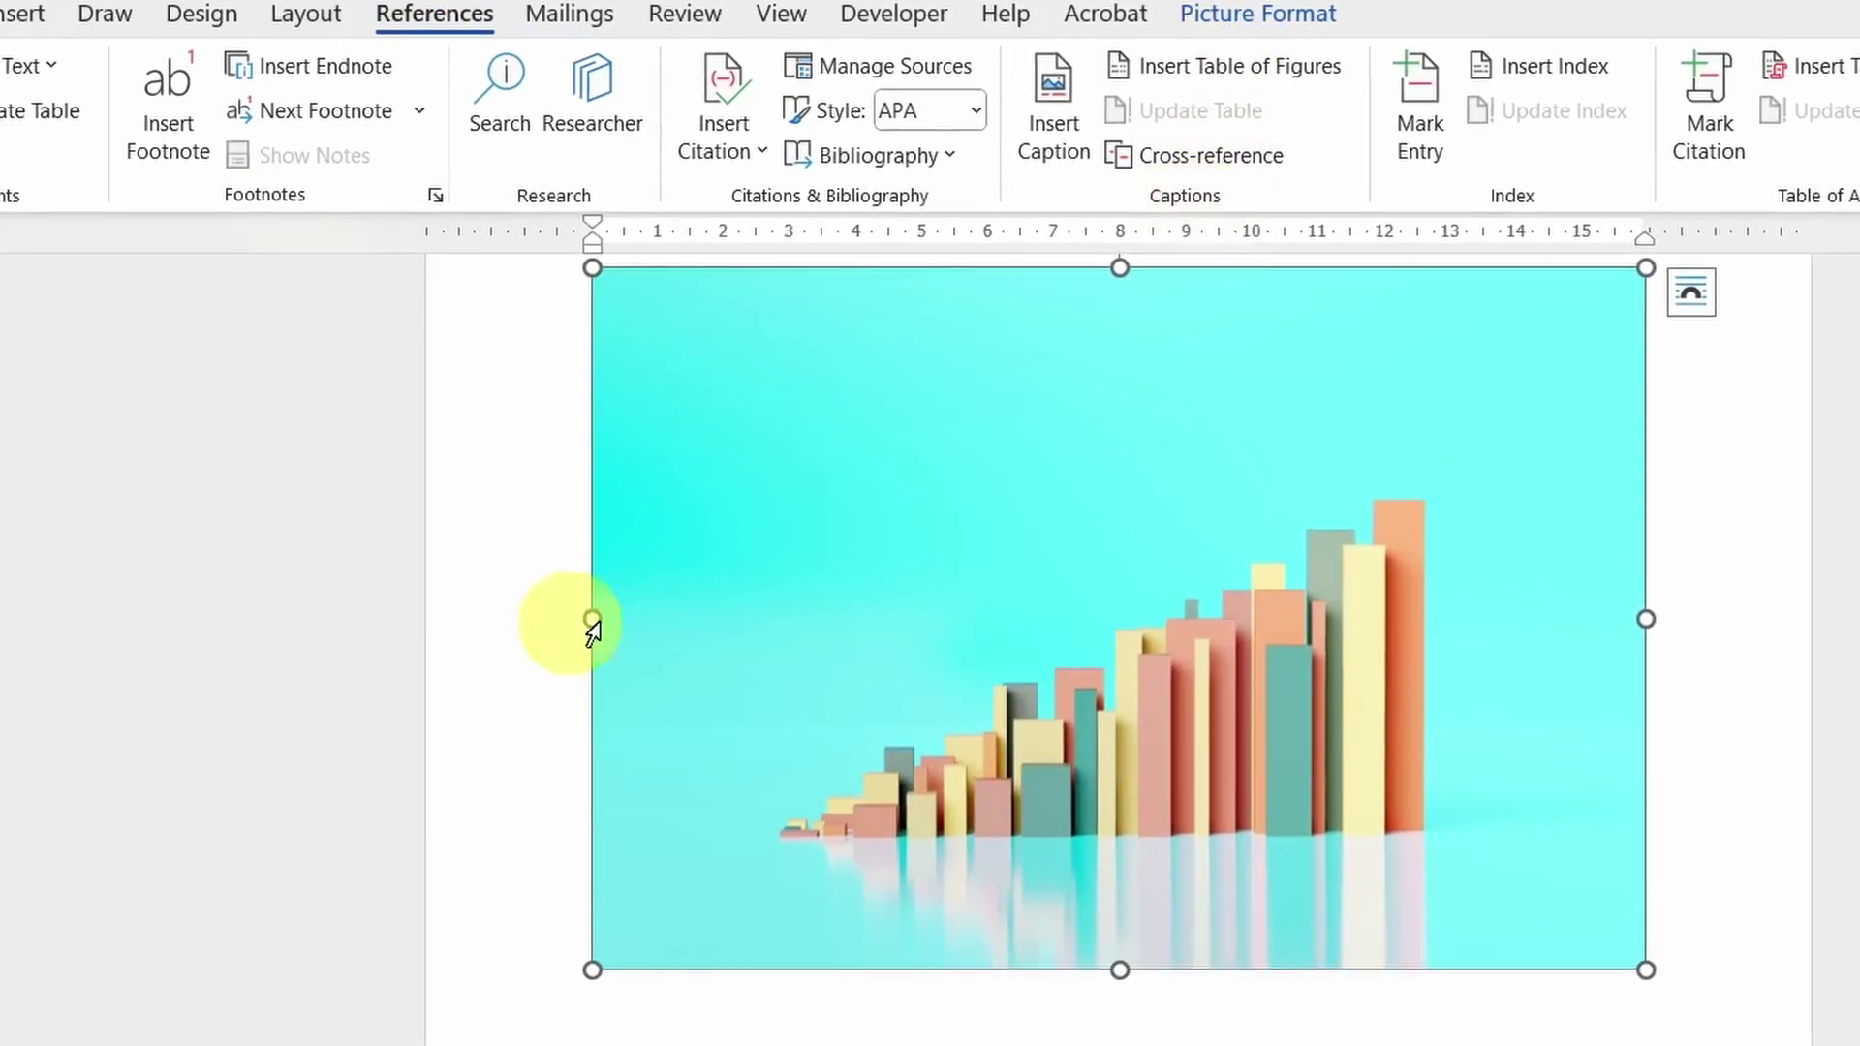
pyautogui.click(1078, 119)
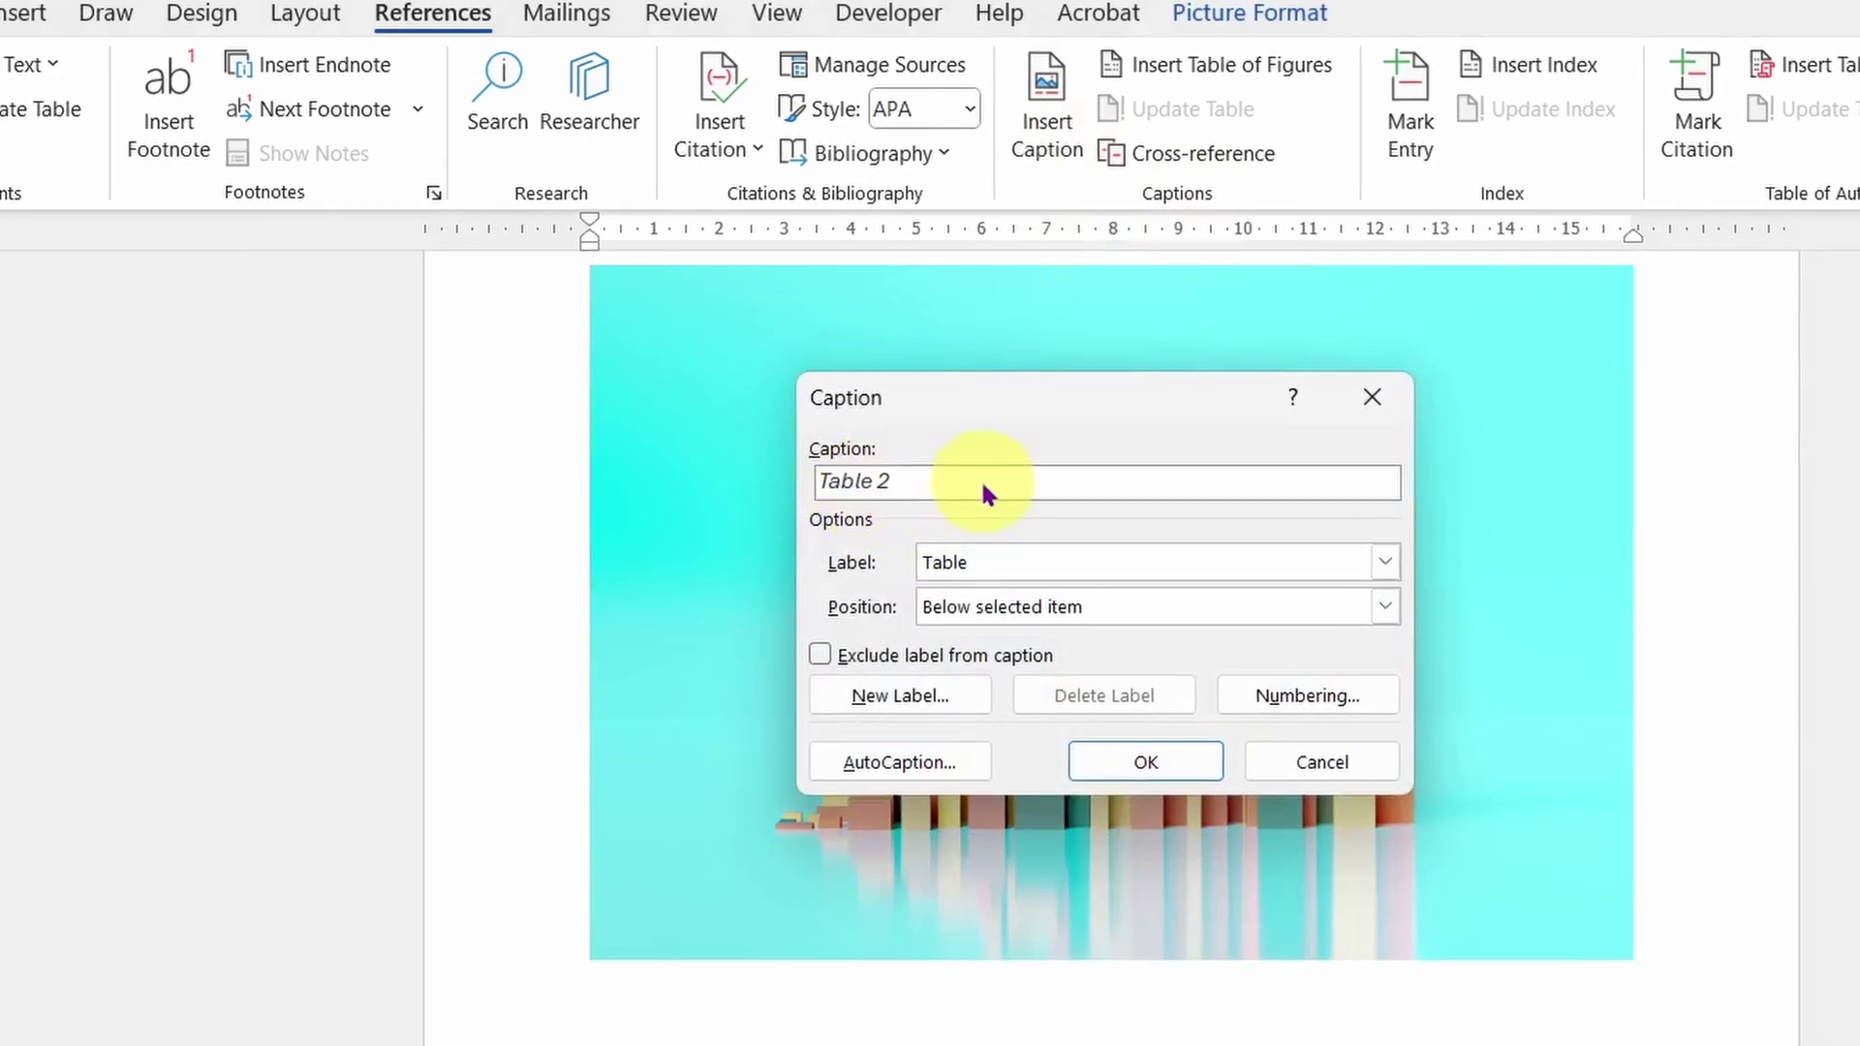
pyautogui.click(1117, 563)
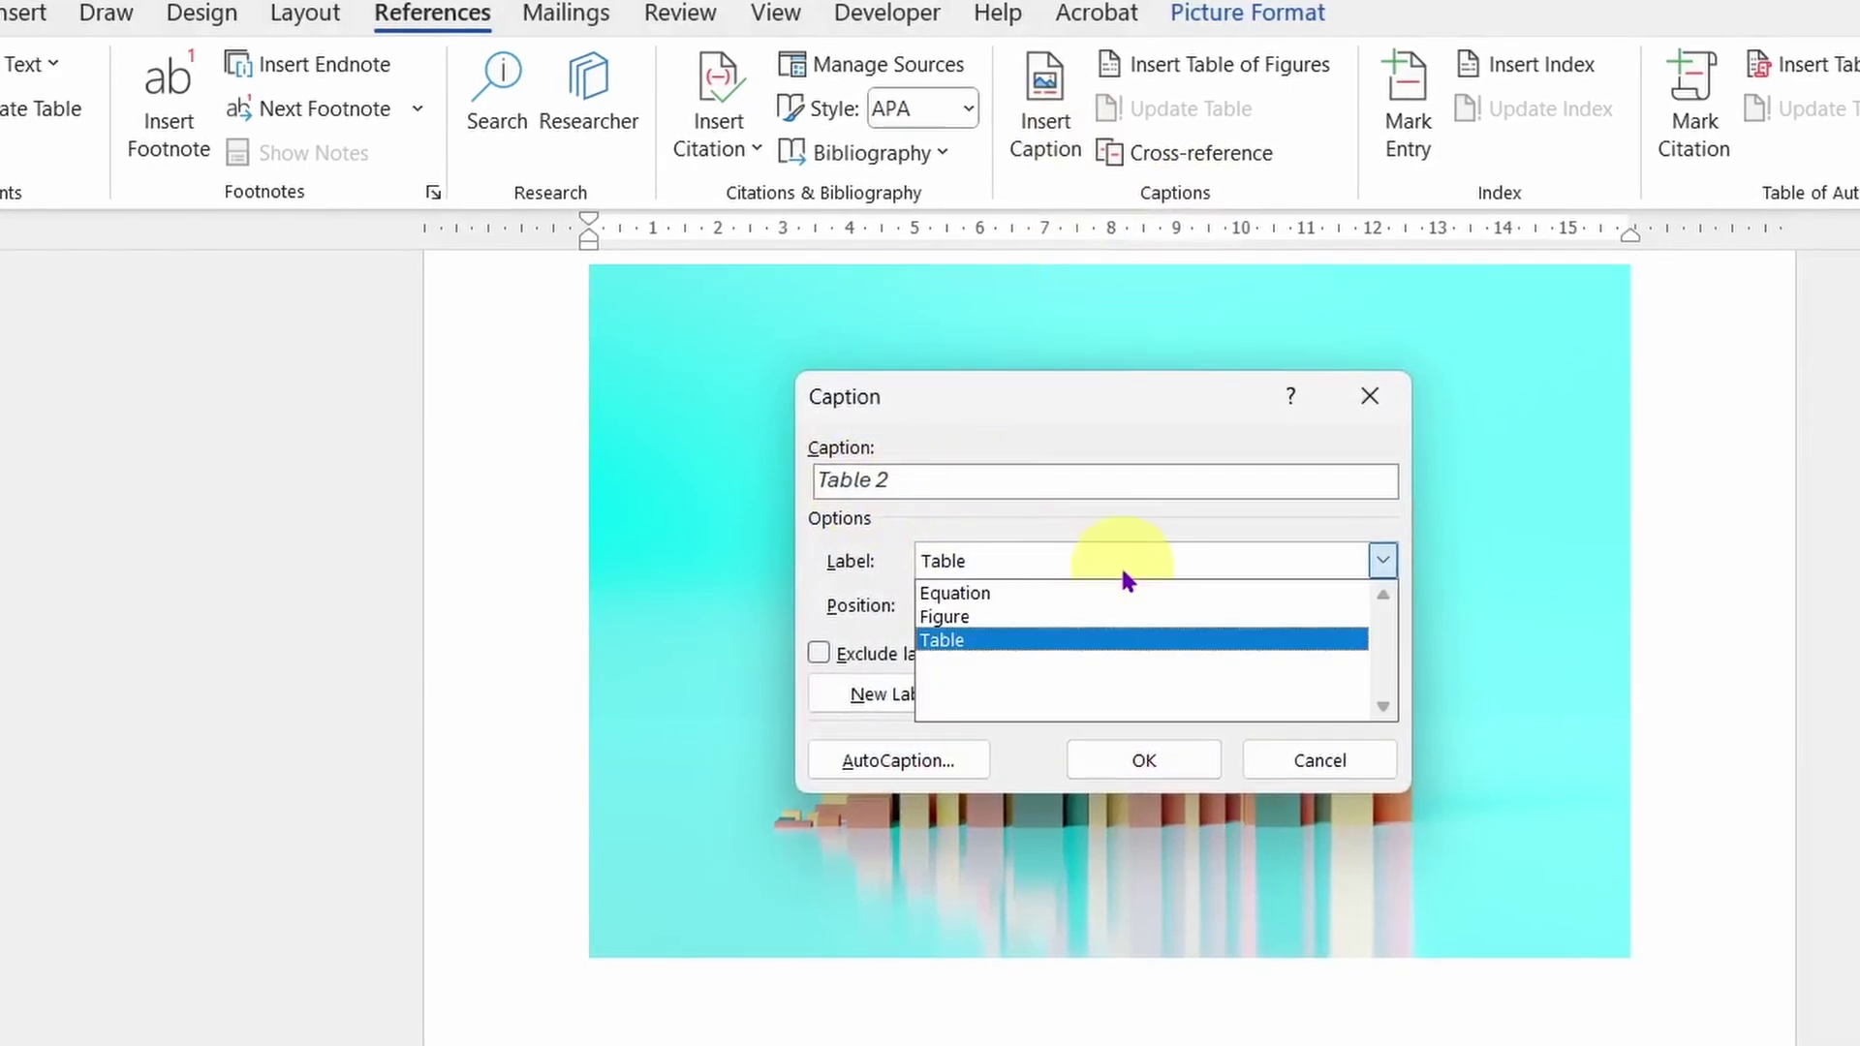
pyautogui.click(1095, 620)
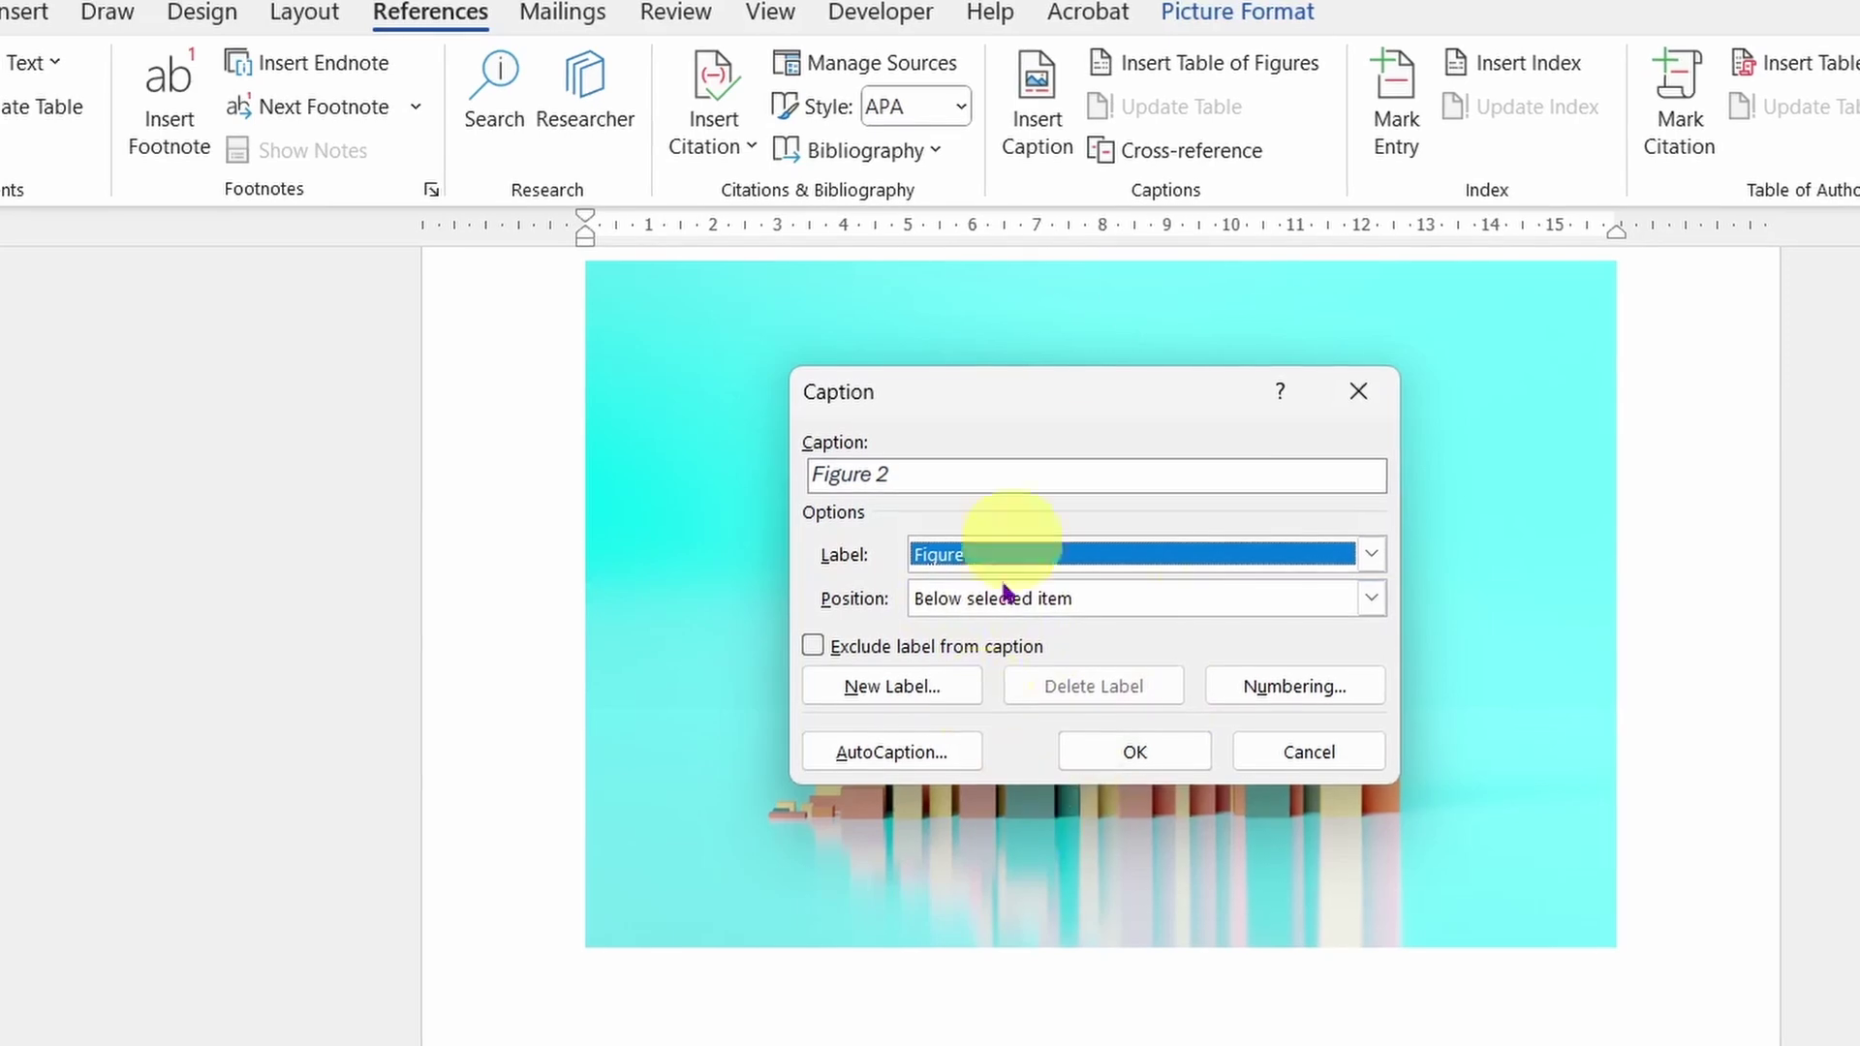
pyautogui.click(1130, 752)
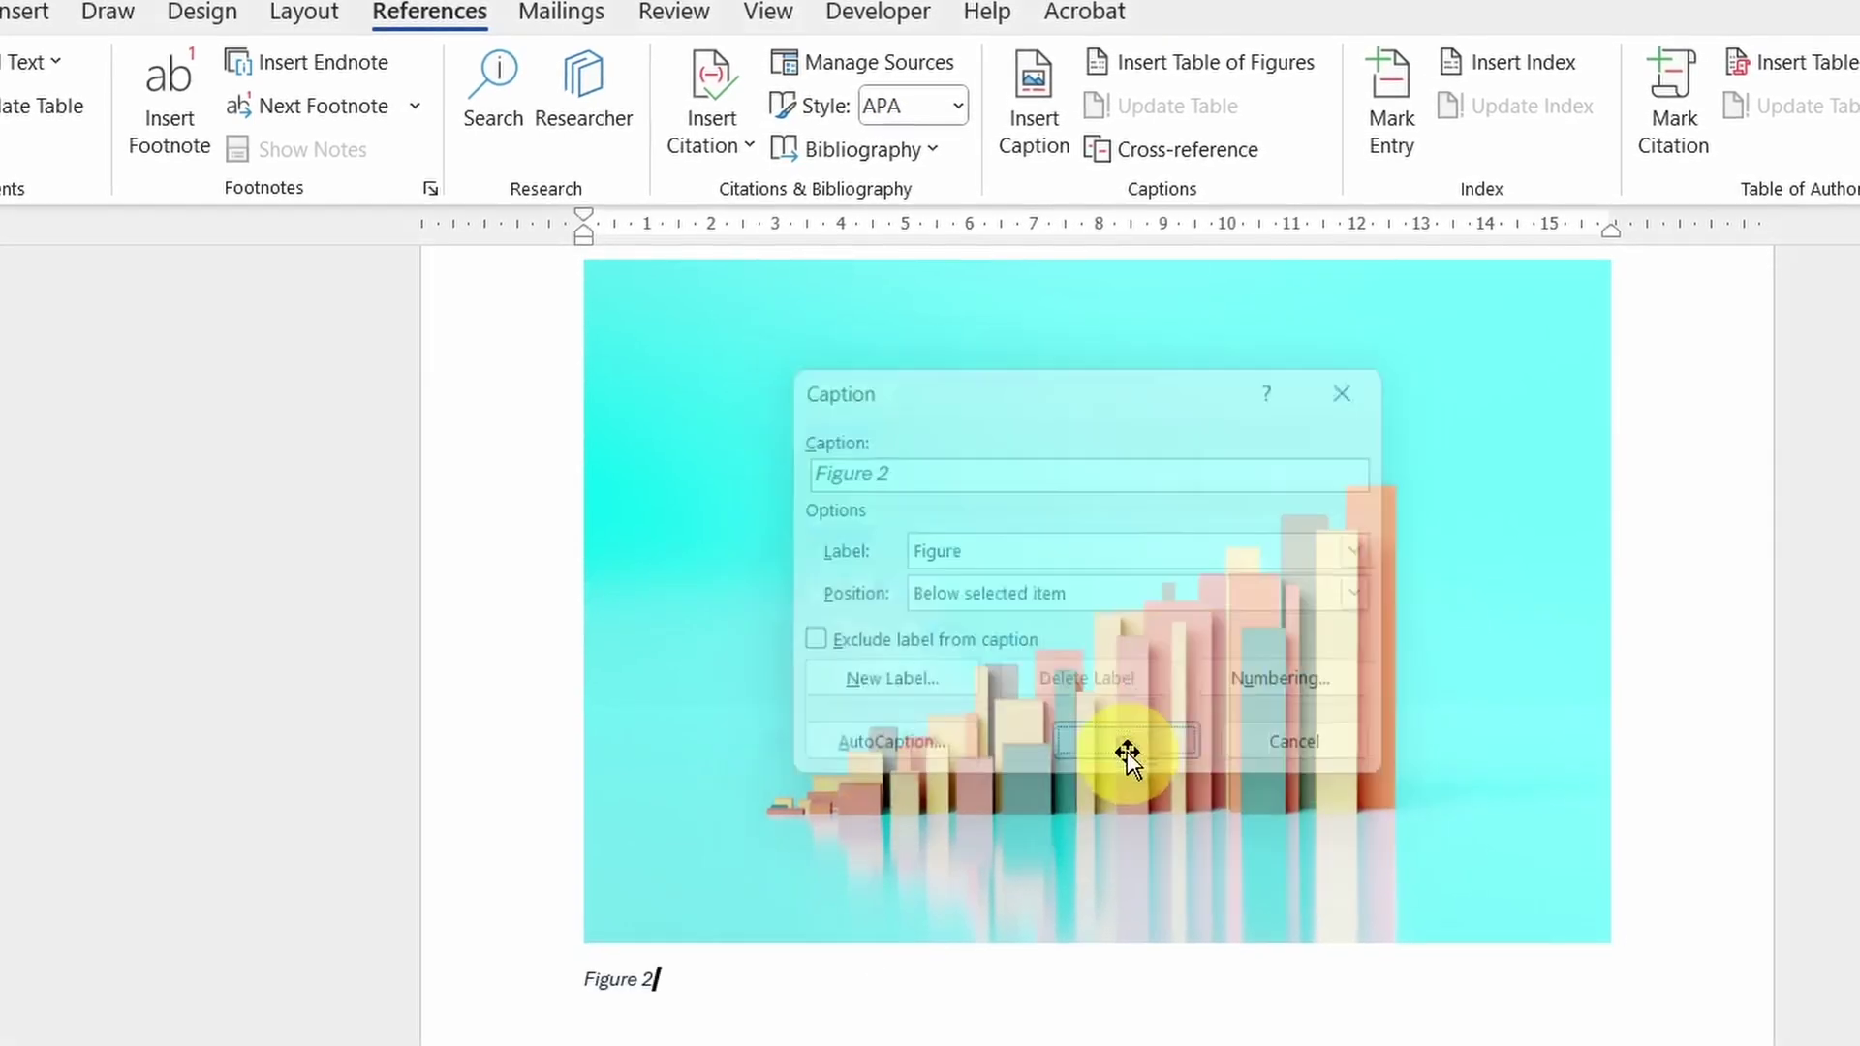
# Delete the monday bookmark reference and the Figure 1 and Table 1 cross-references from the start of the document.
pyautogui.scroll(15, 1411, 623)
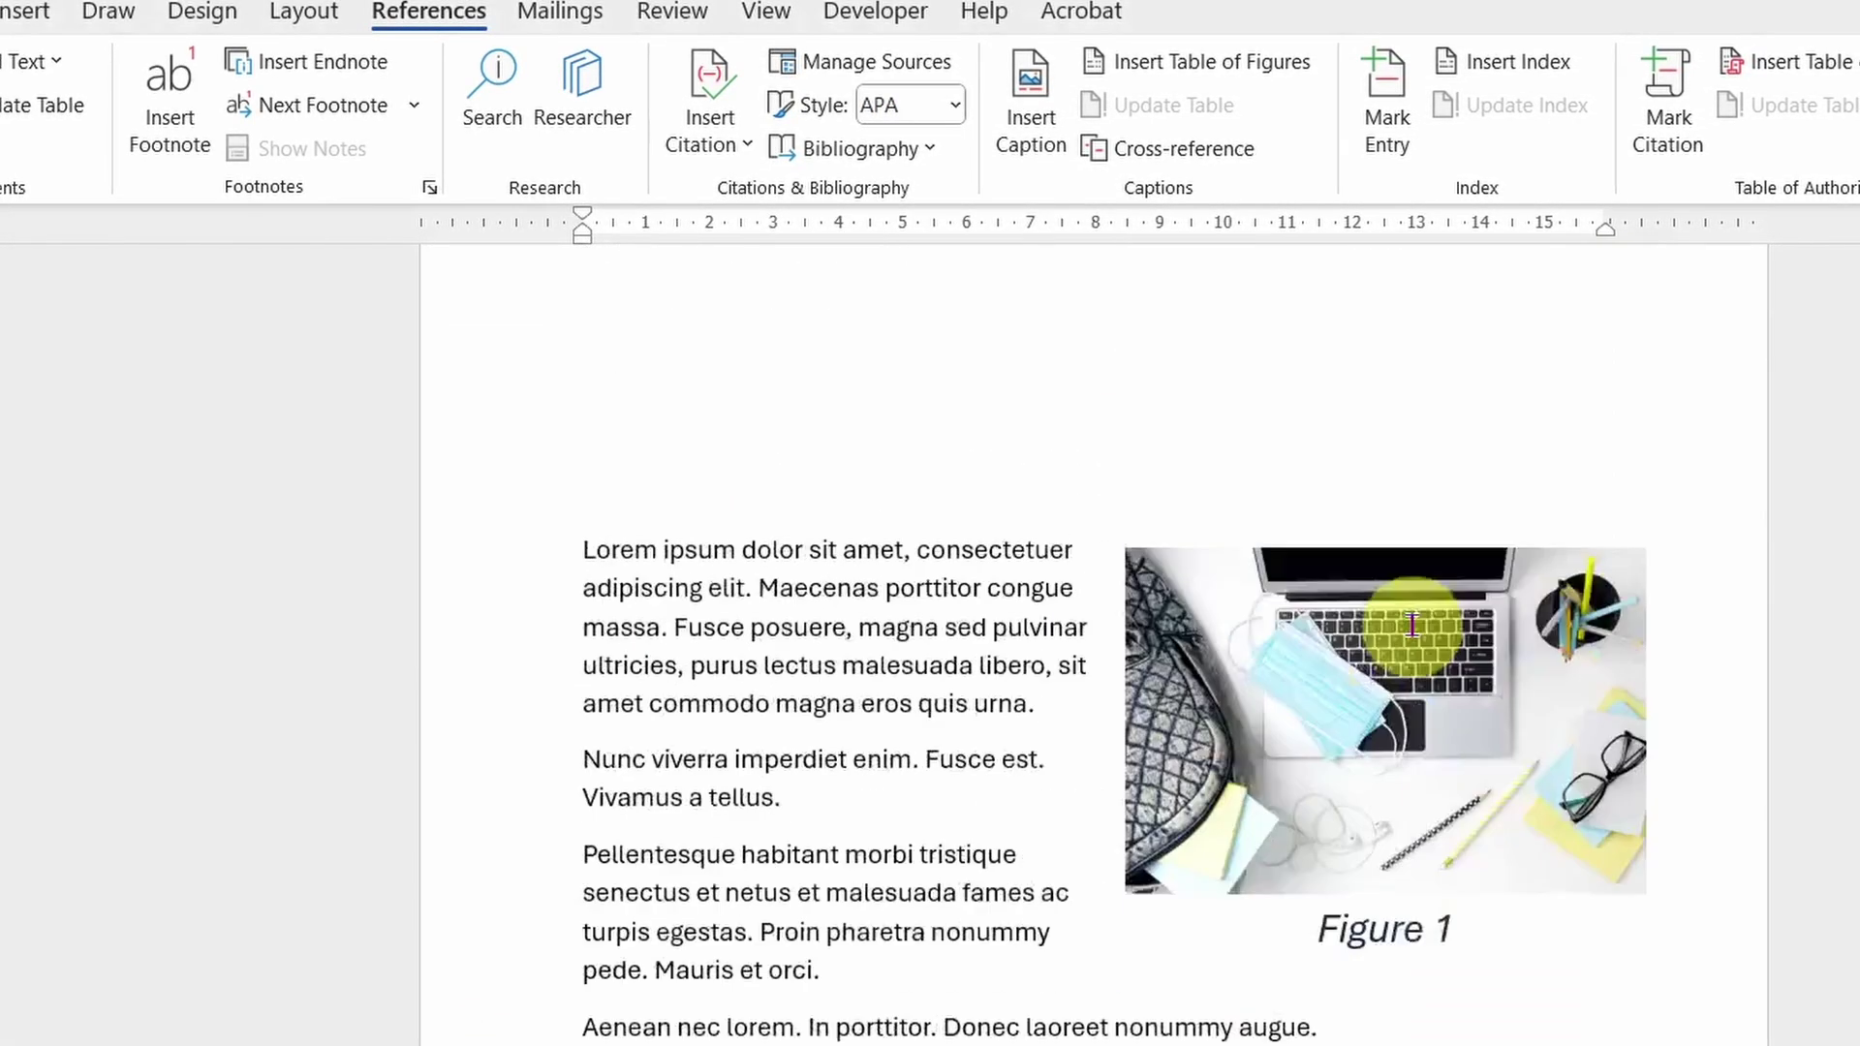
pyautogui.scroll(3, 1411, 623)
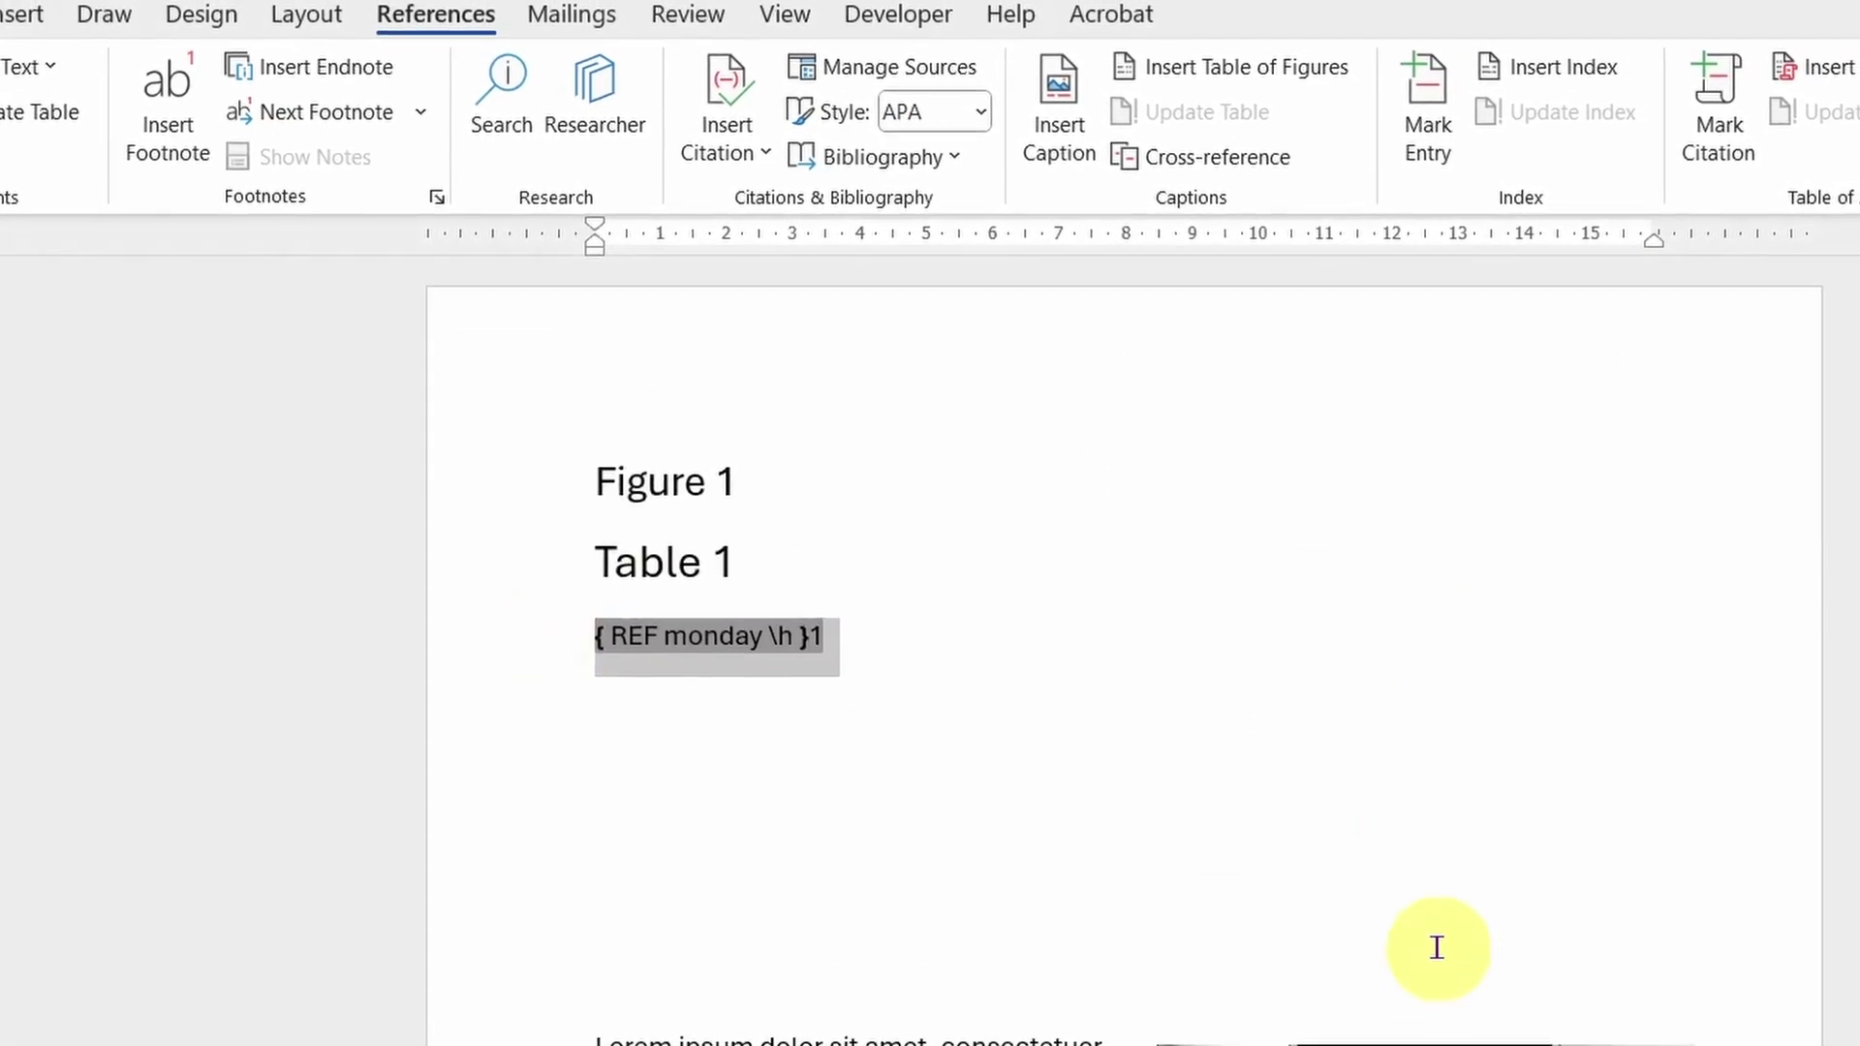
pyautogui.press('Delete')
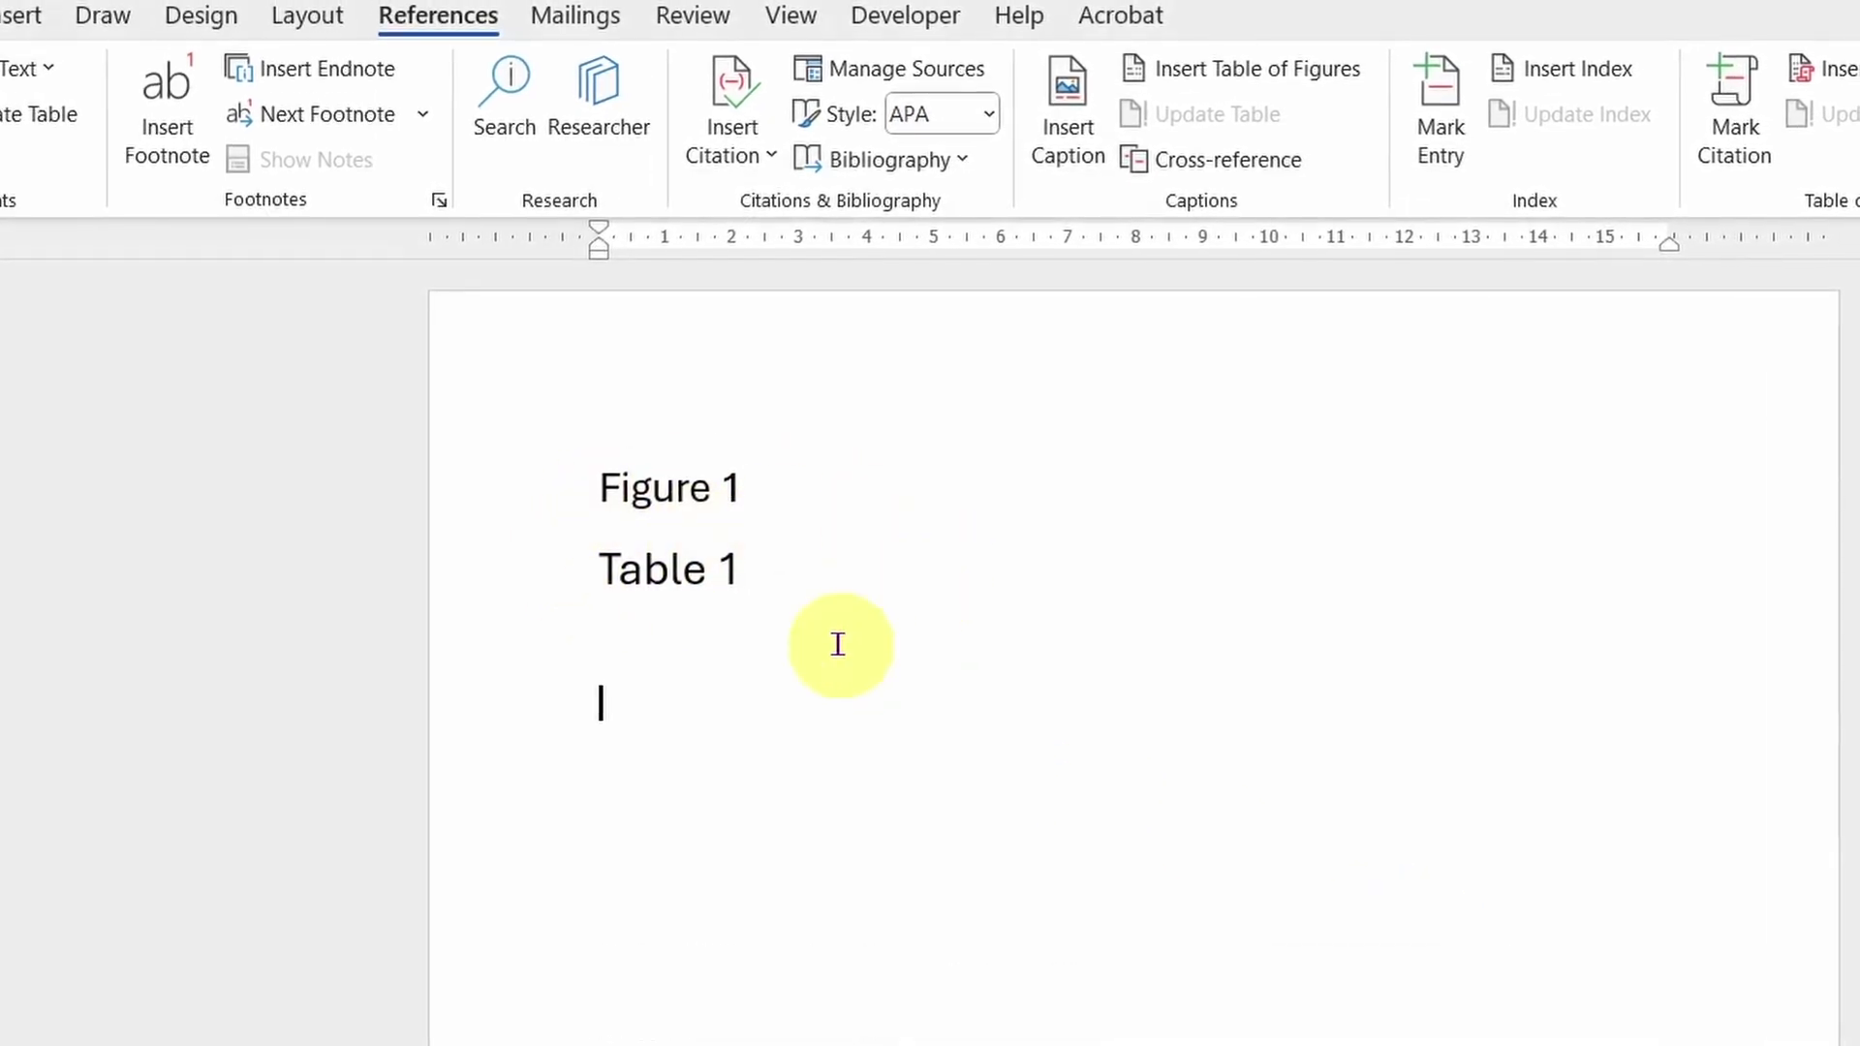
pyautogui.moveTo(743, 593); pyautogui.dragTo(527, 465)
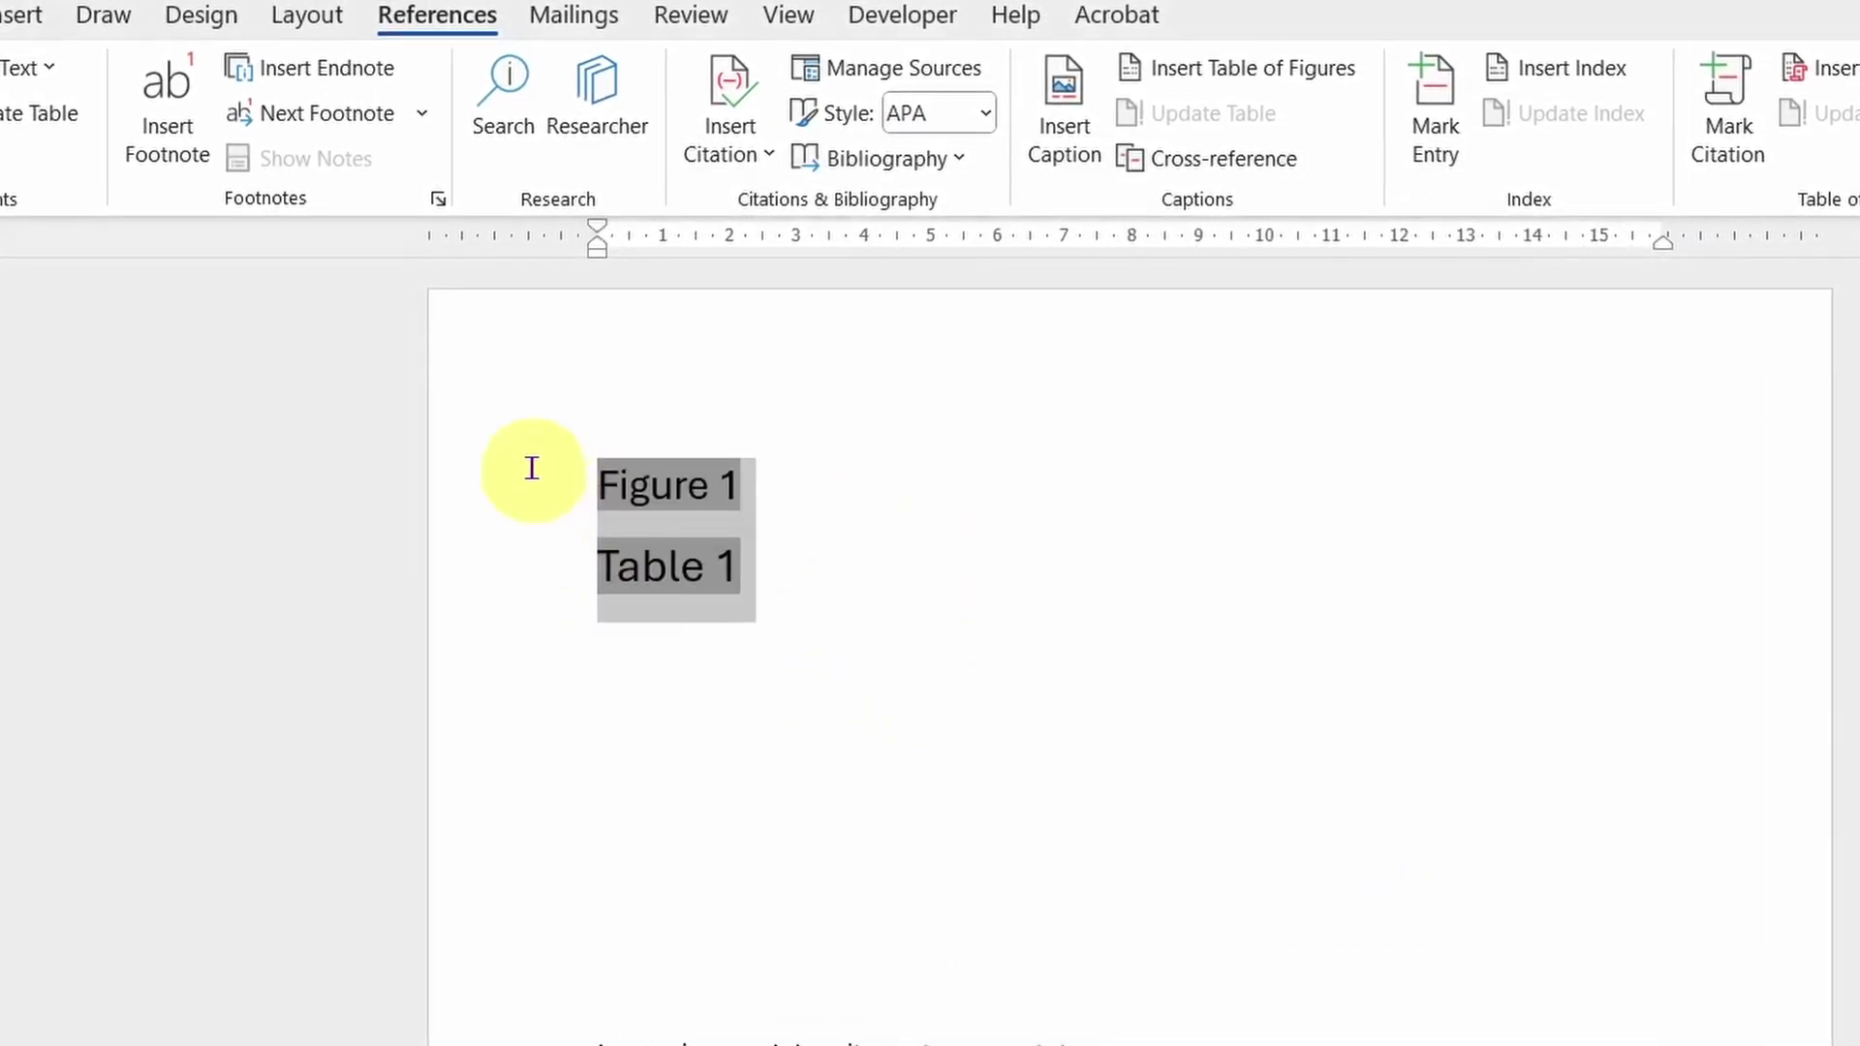
pyautogui.press('Delete')
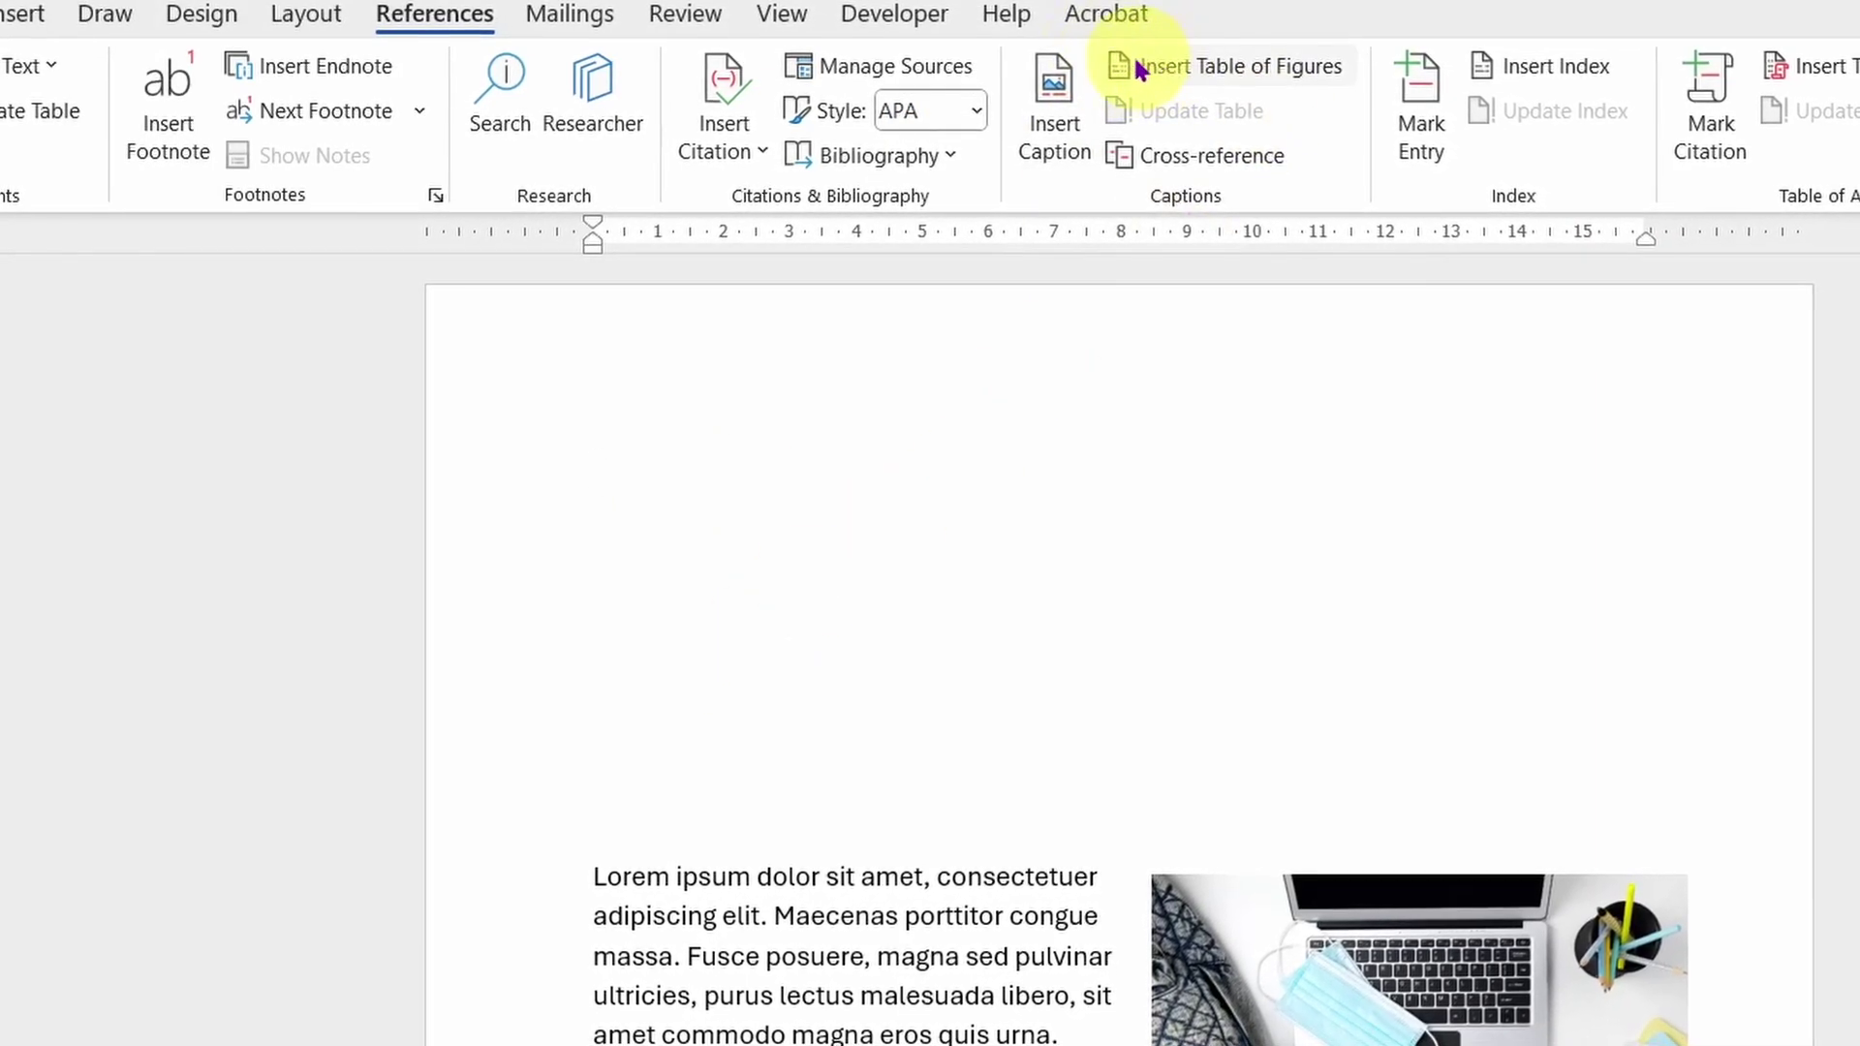
# Start a table of figures at the document's start and preview it without page numbers, then keep page numbers shown.
pyautogui.click(1299, 62)
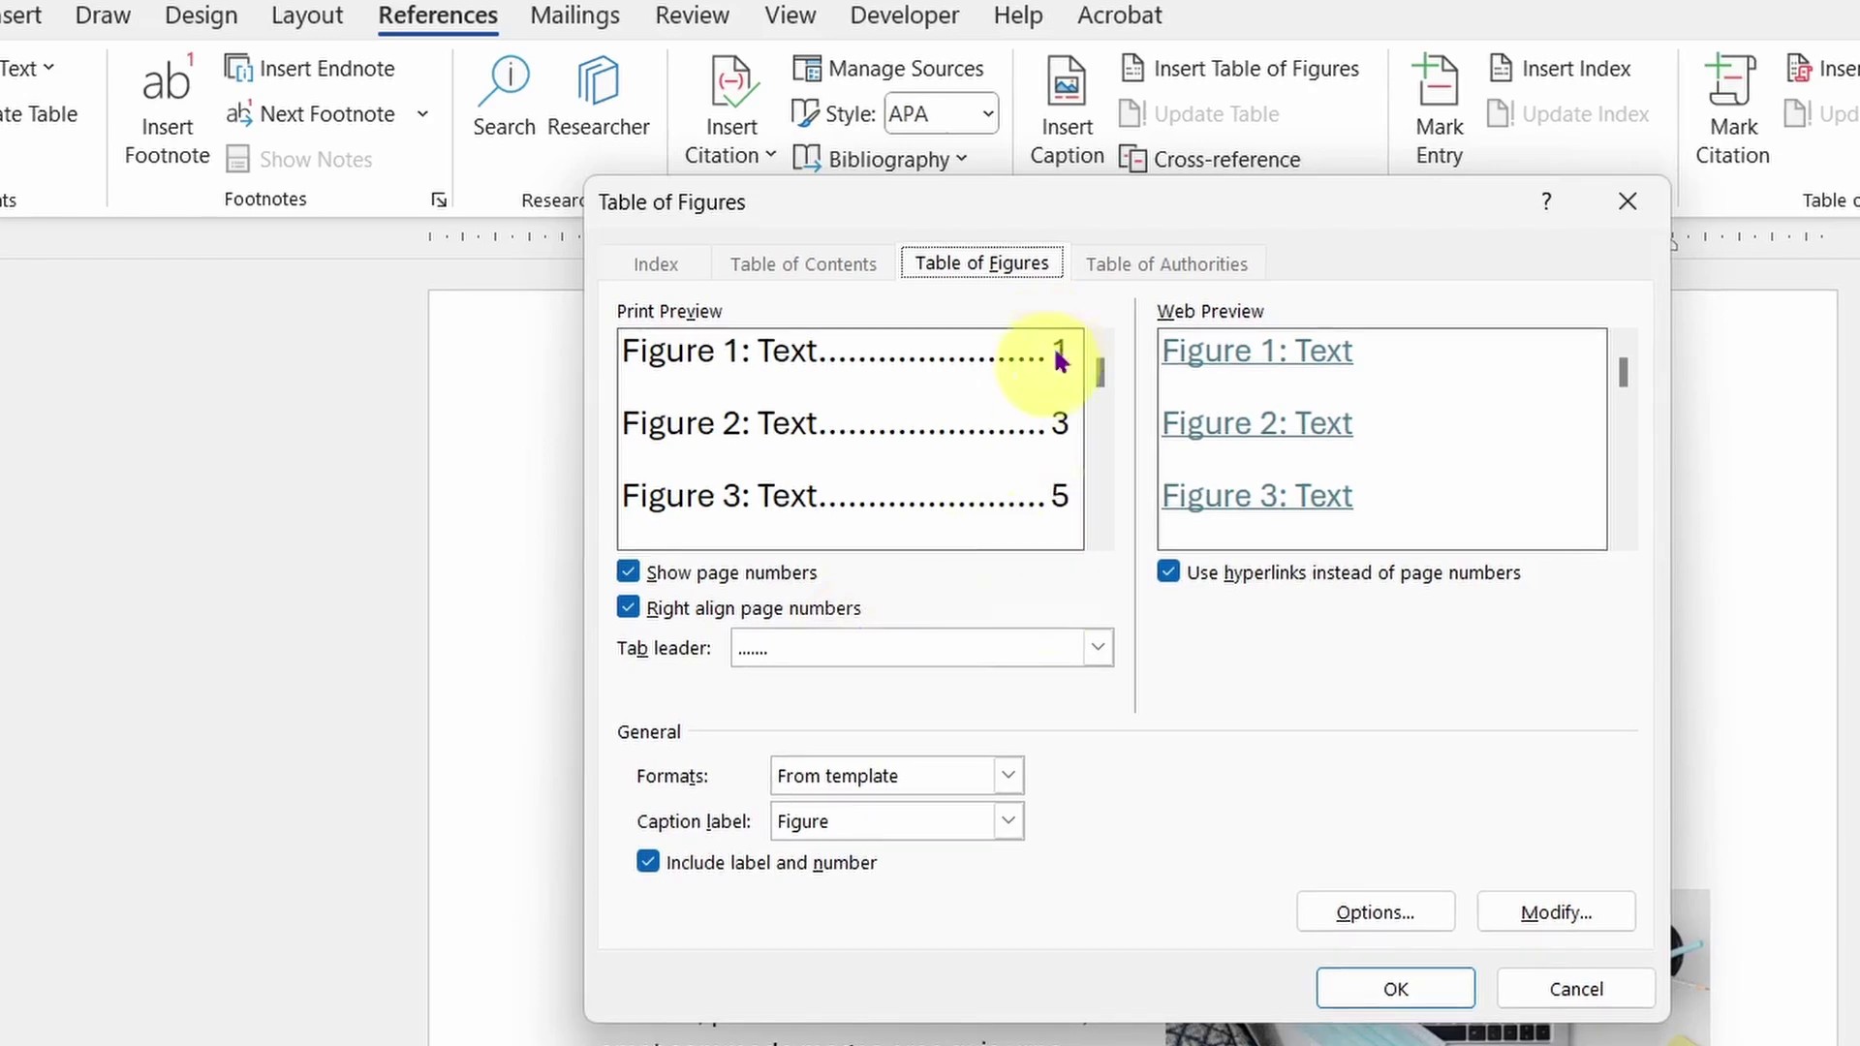
pyautogui.click(628, 571)
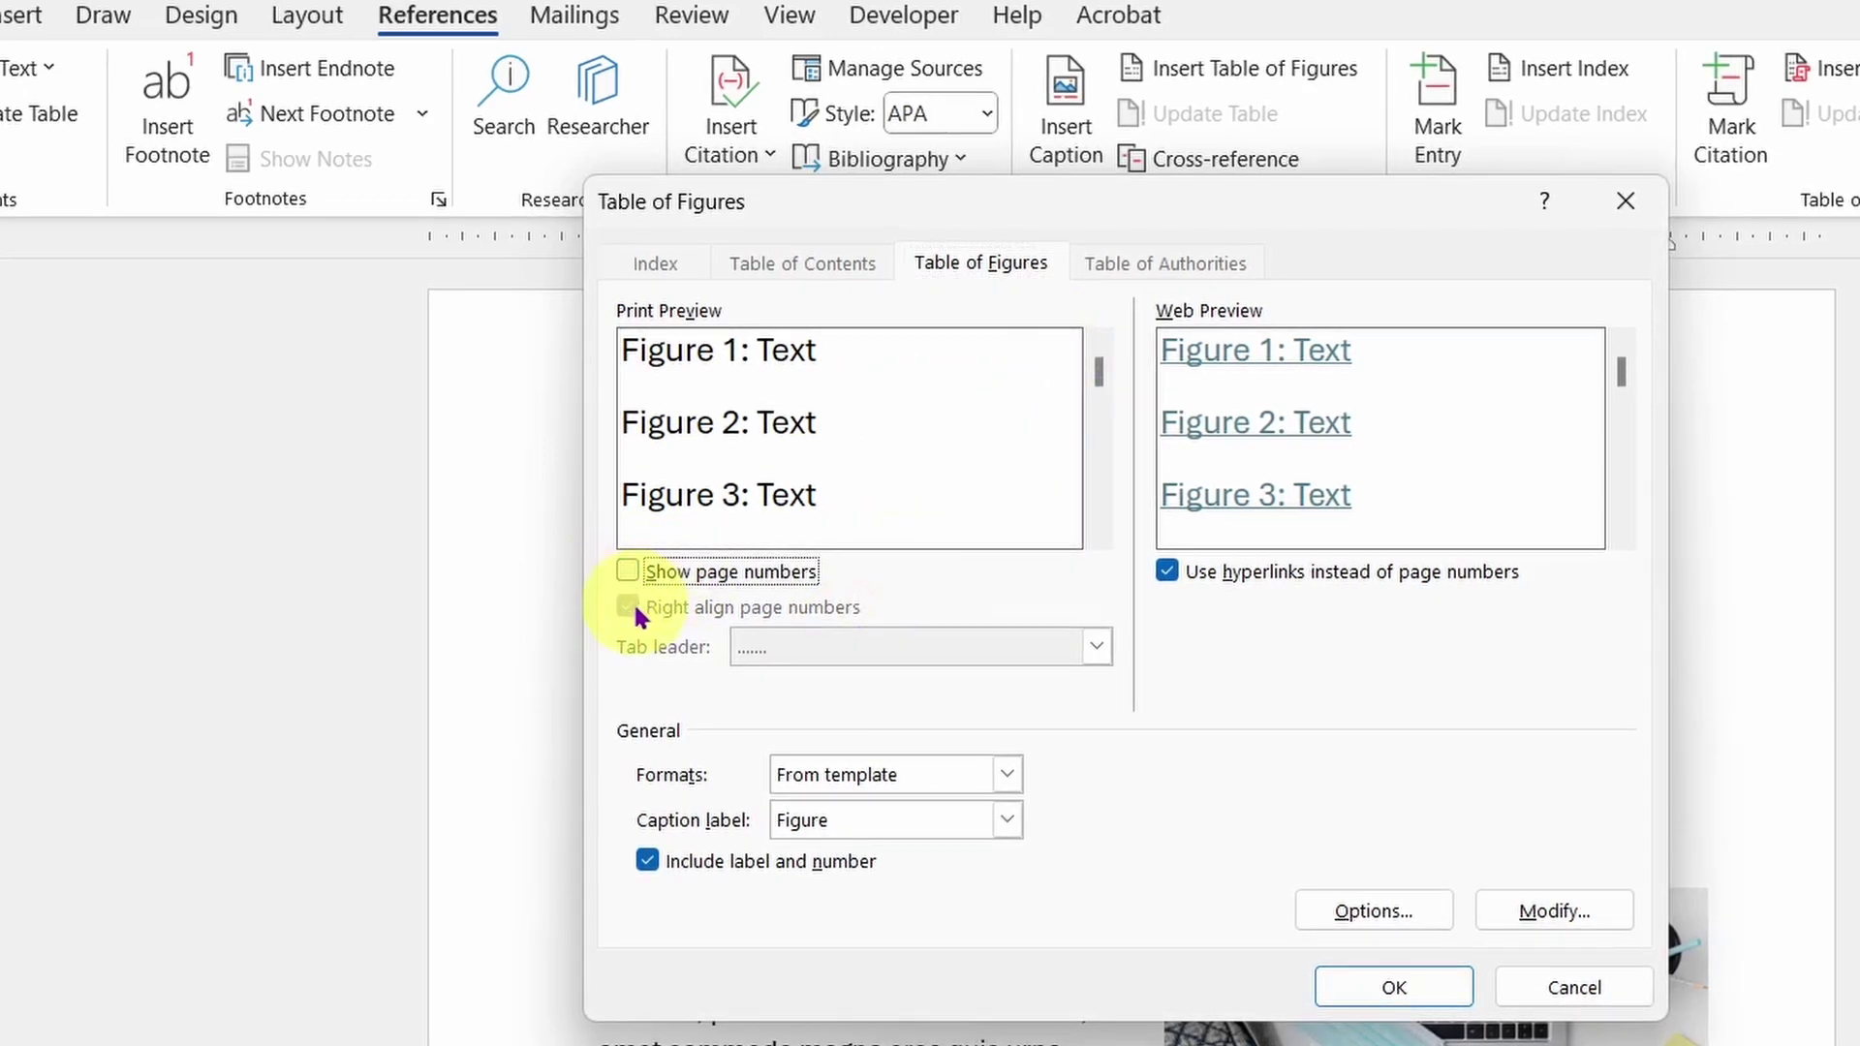
pyautogui.click(627, 570)
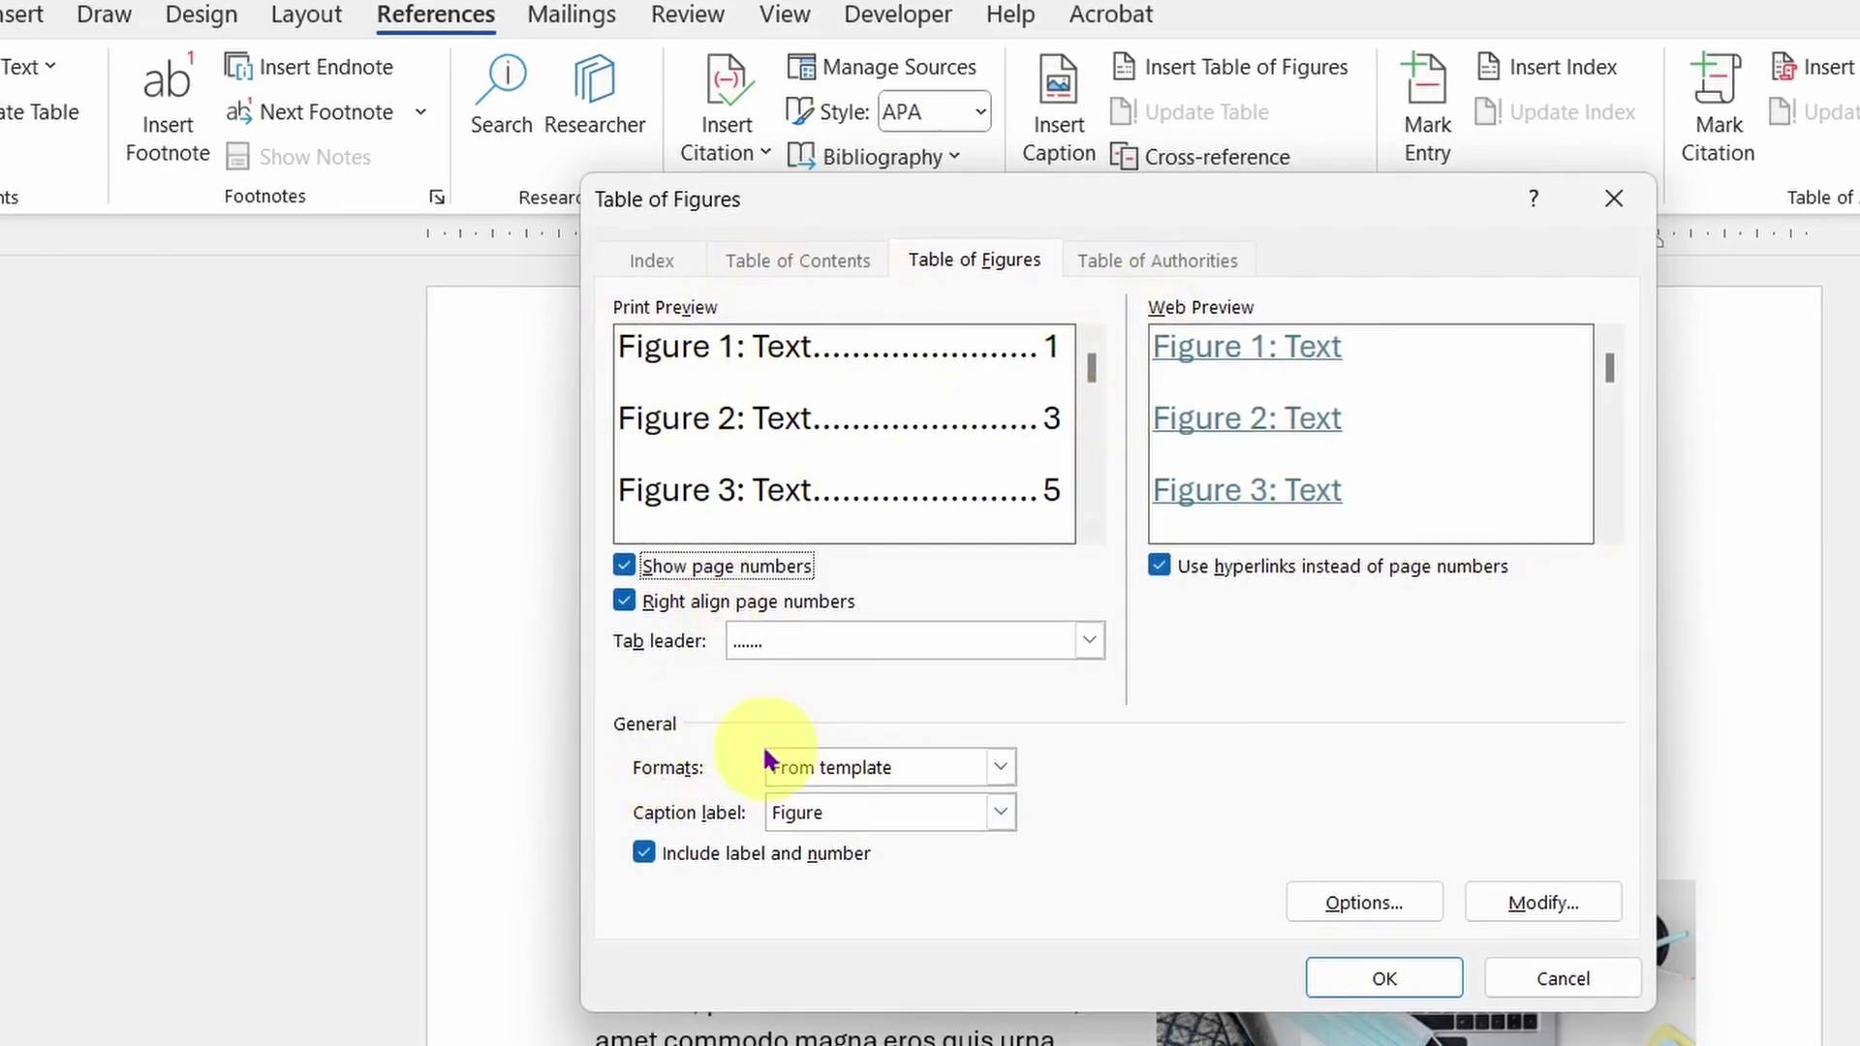
# Preview the Classic, Distinctive and Simple formats for the table of figures and return to From template.
pyautogui.click(999, 769)
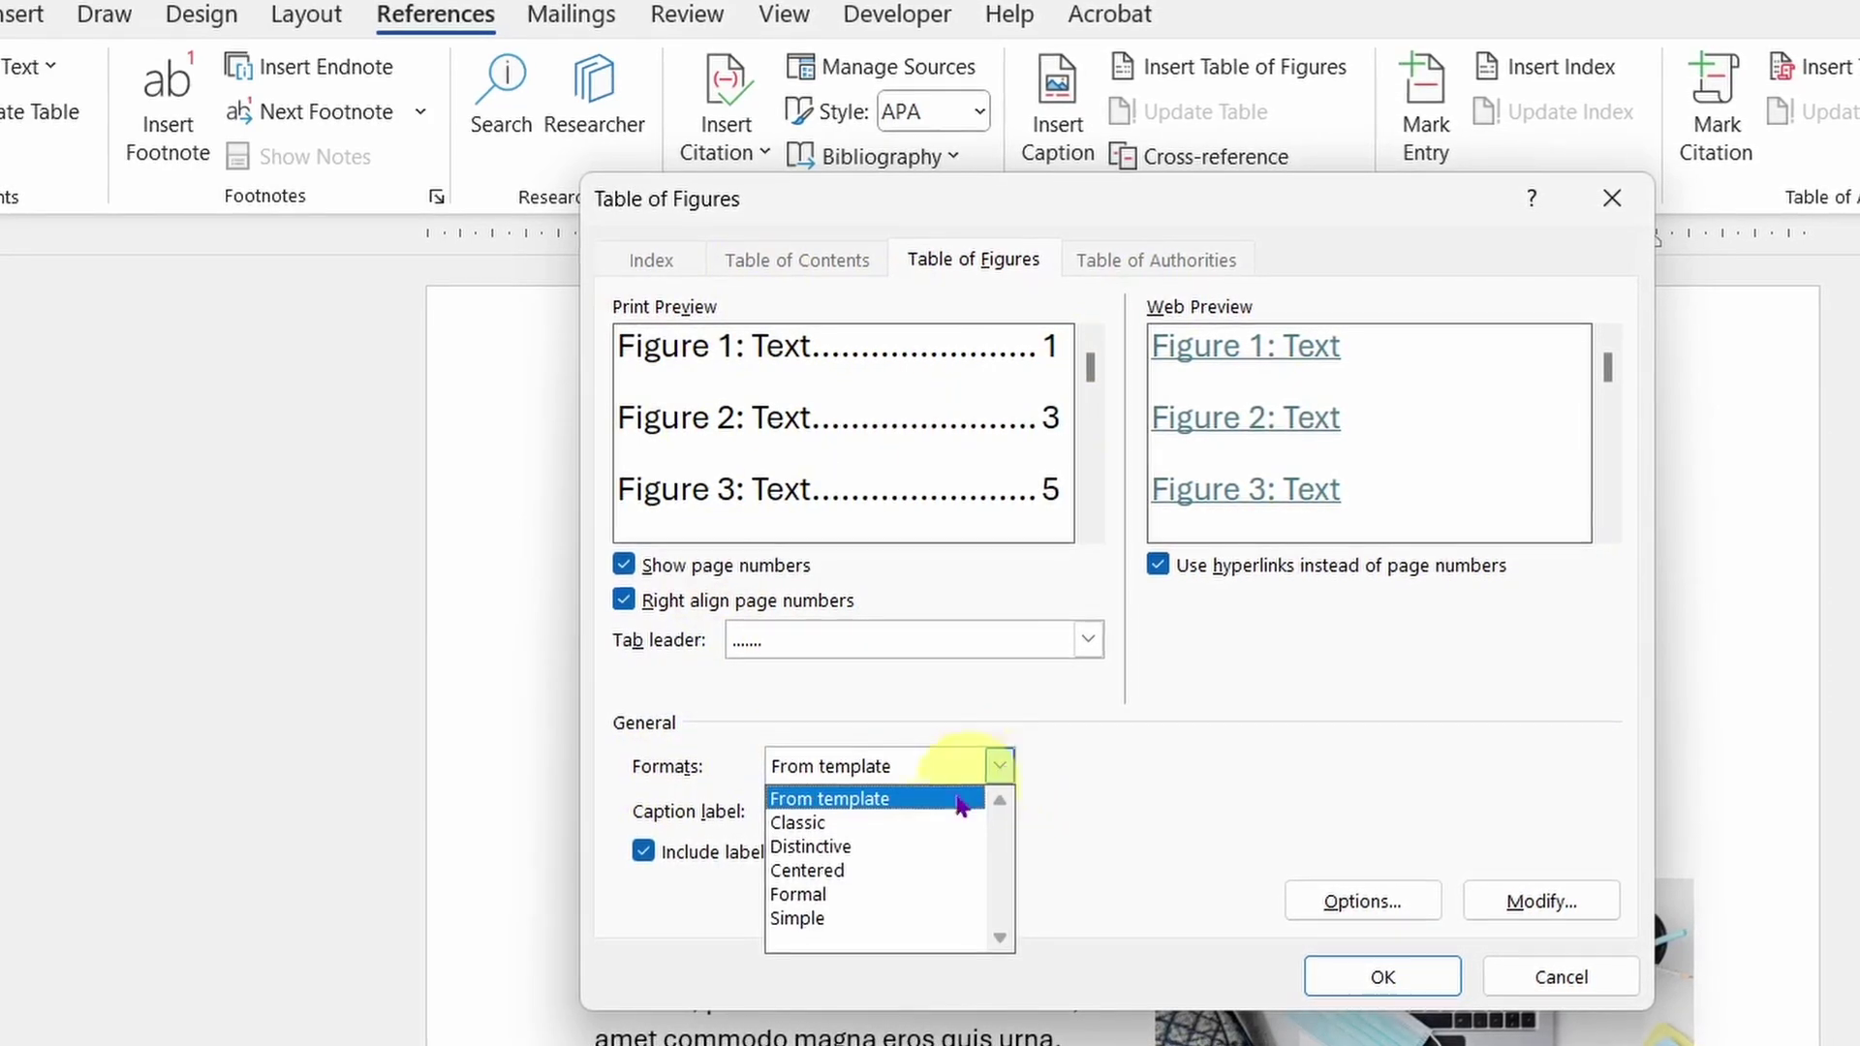
pyautogui.click(876, 823)
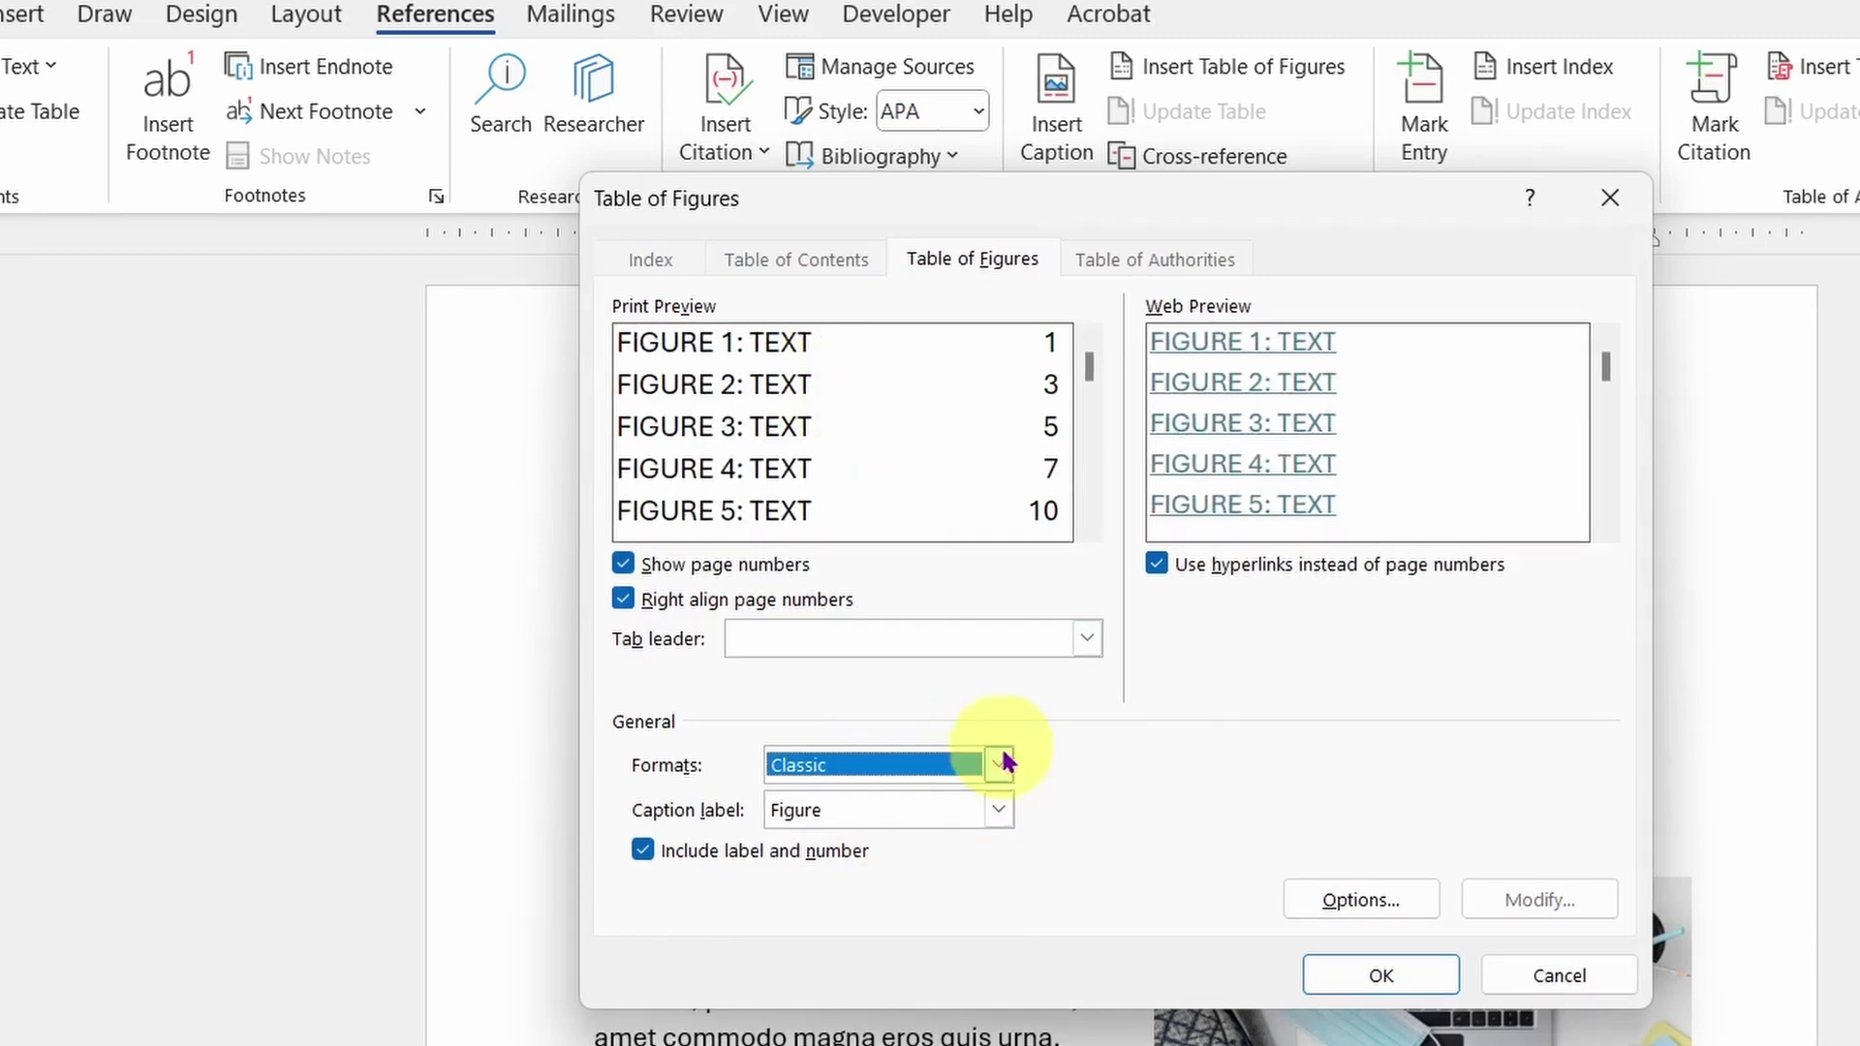
pyautogui.click(1004, 763)
pyautogui.click(872, 796)
pyautogui.click(1003, 764)
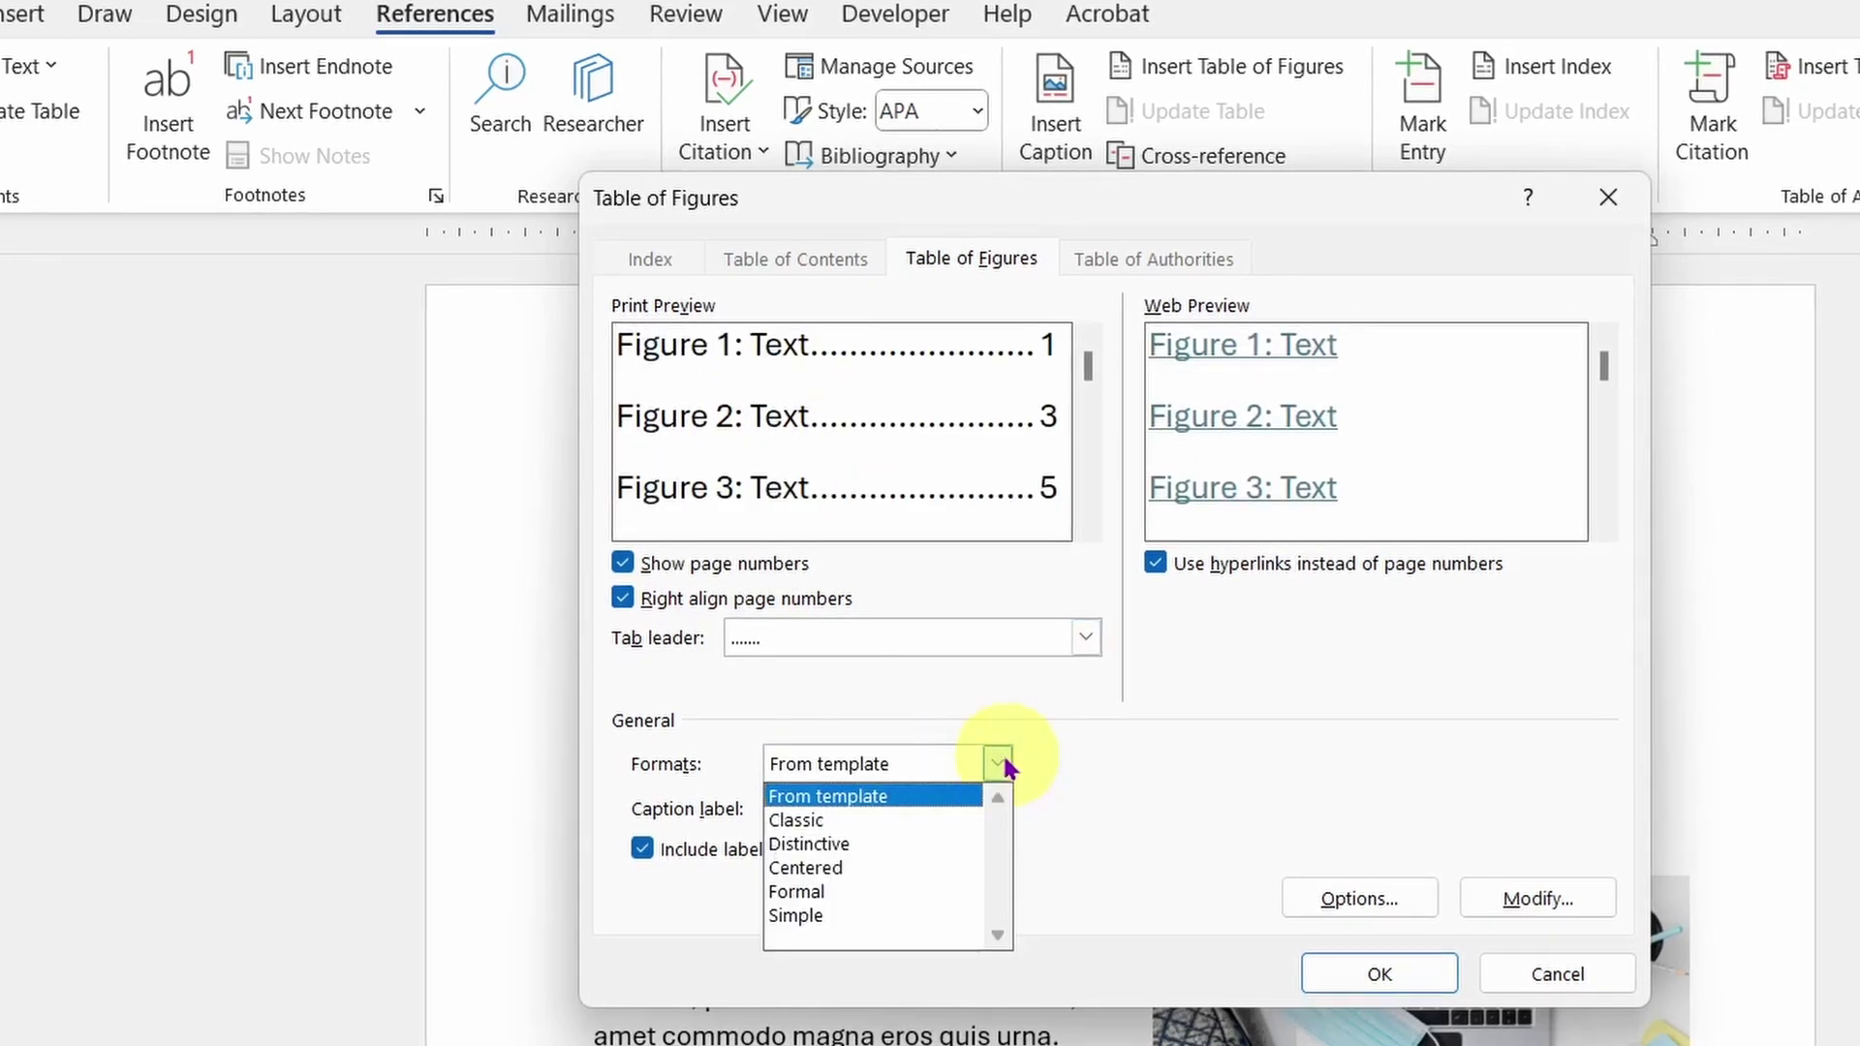
pyautogui.click(954, 845)
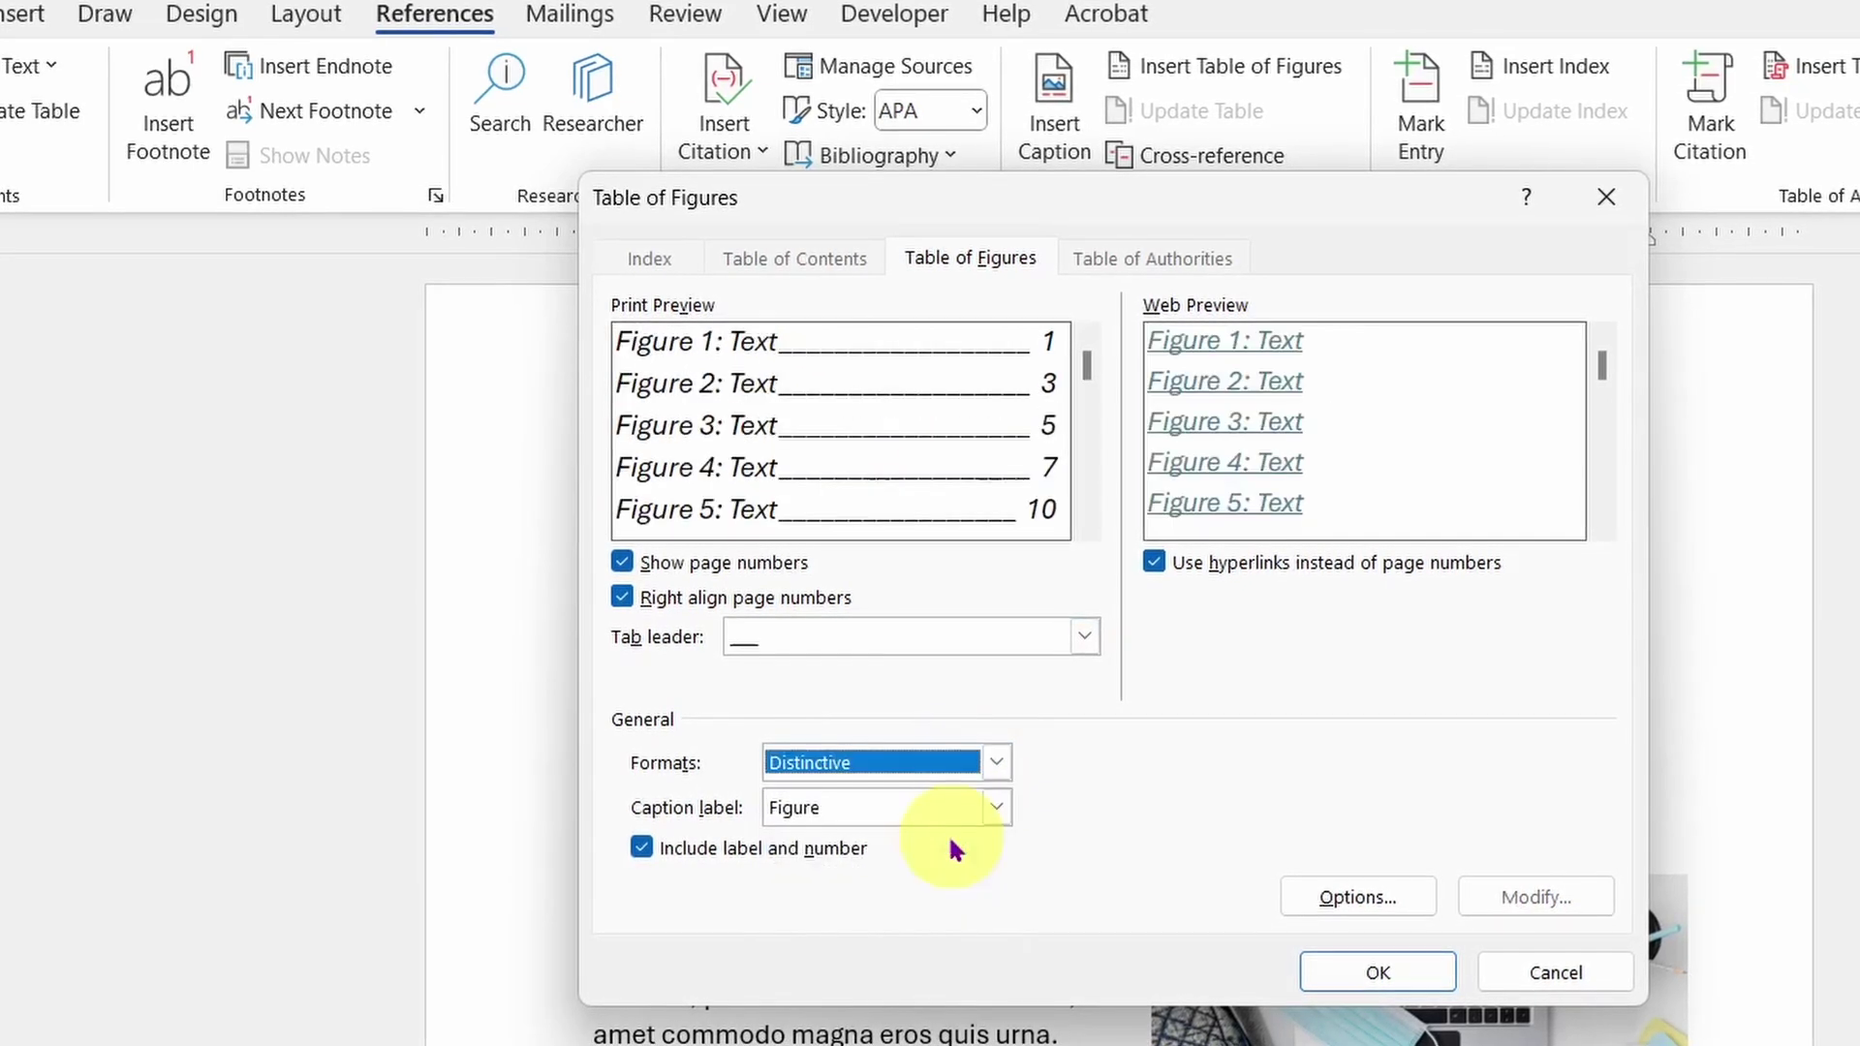
pyautogui.click(993, 765)
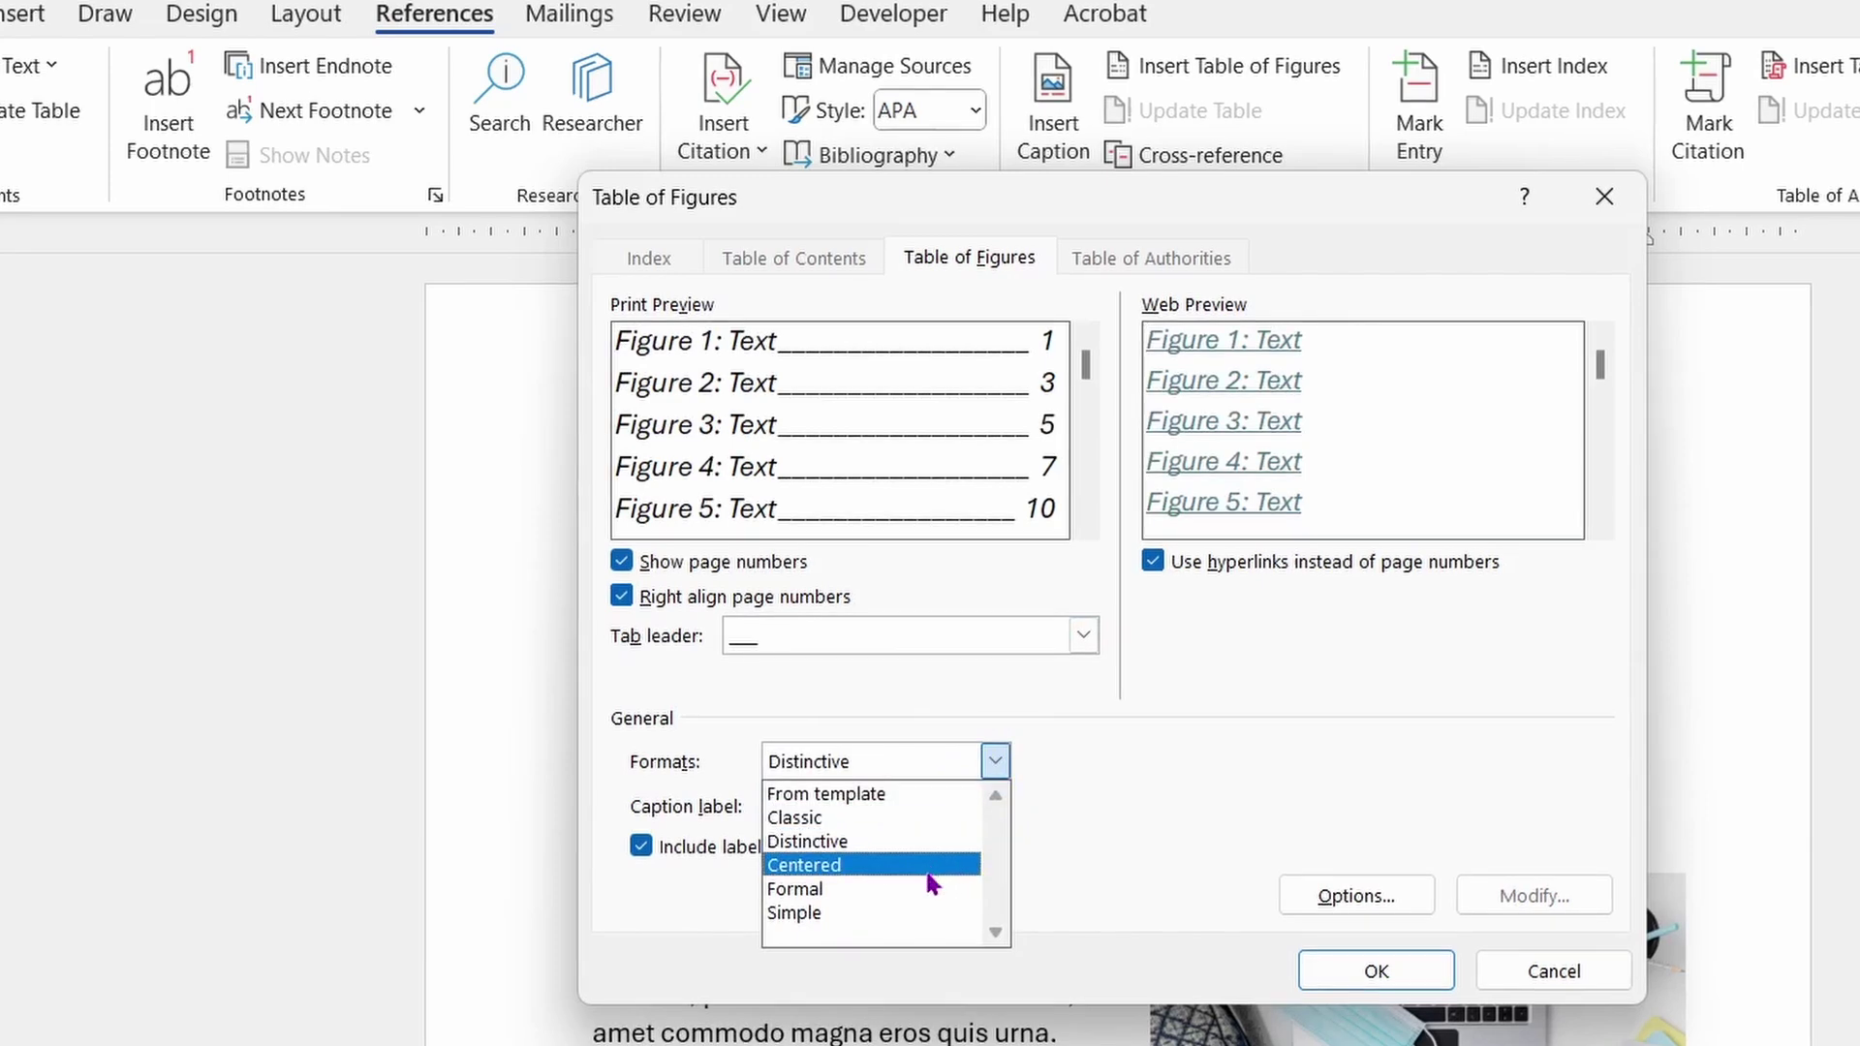
pyautogui.click(925, 914)
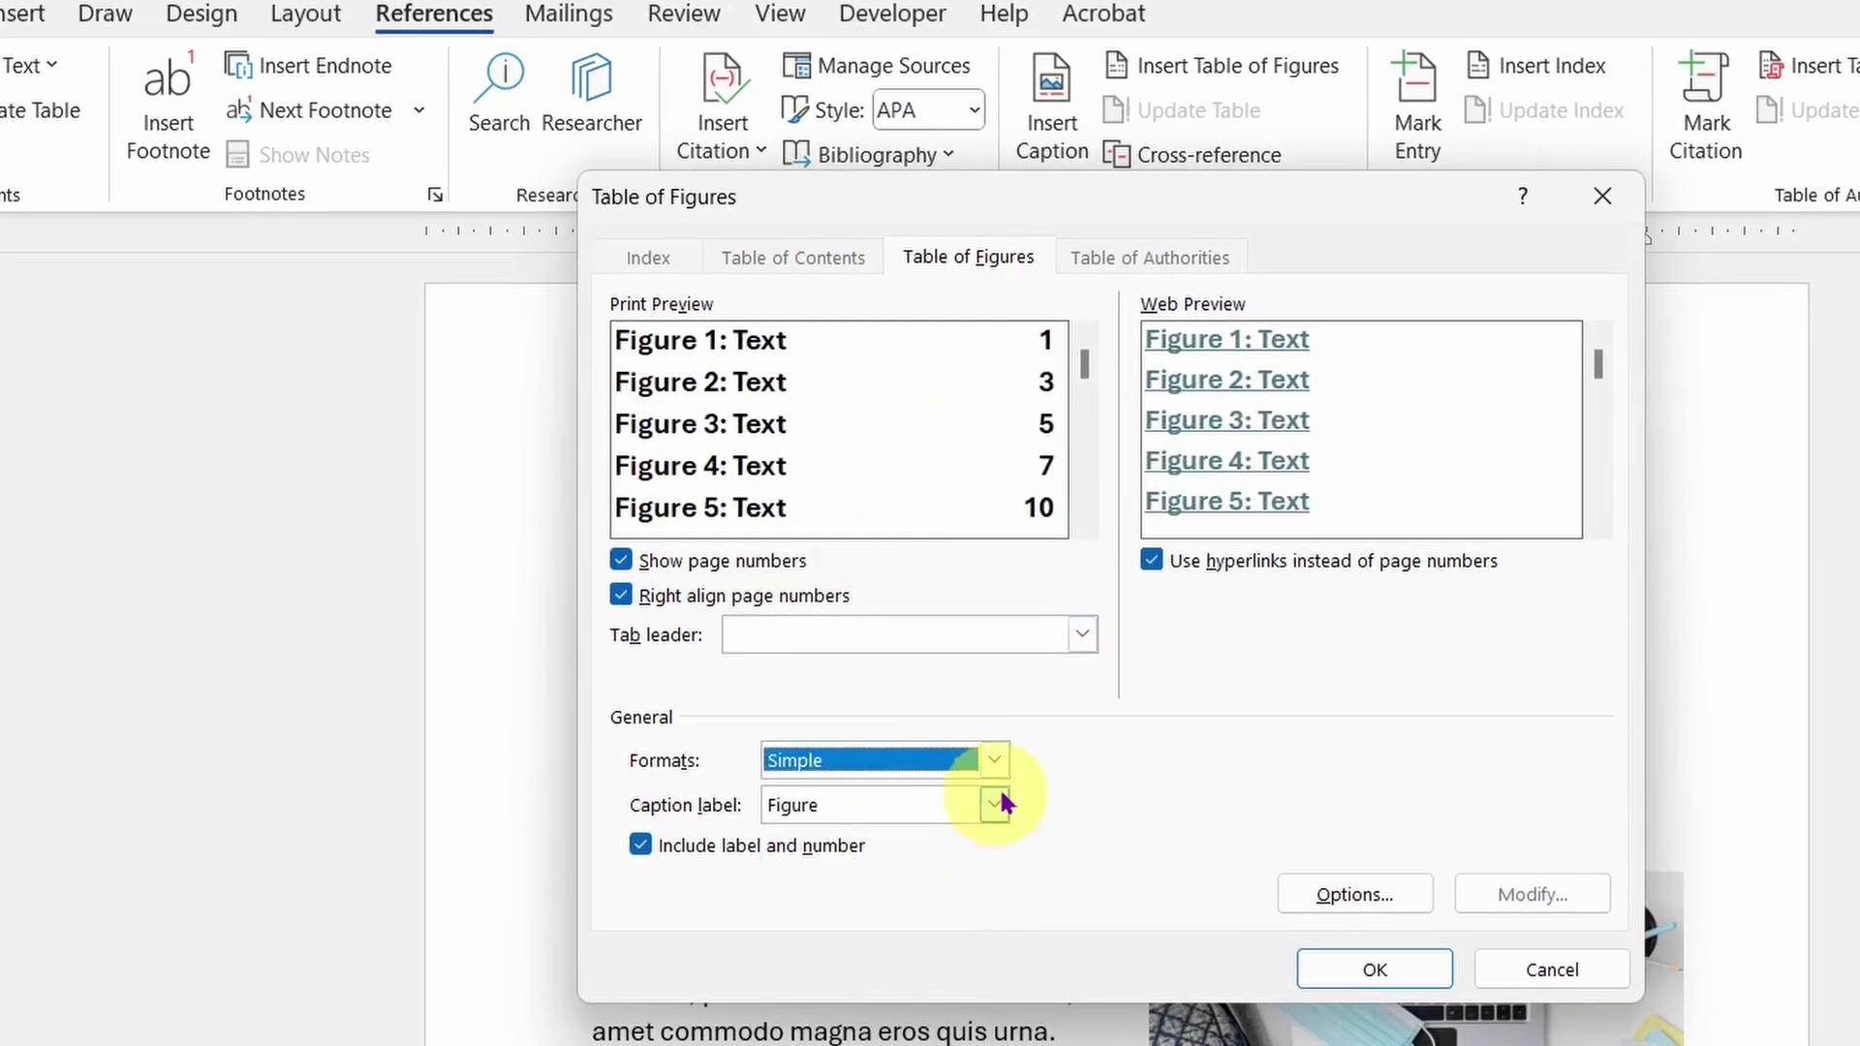
pyautogui.click(994, 761)
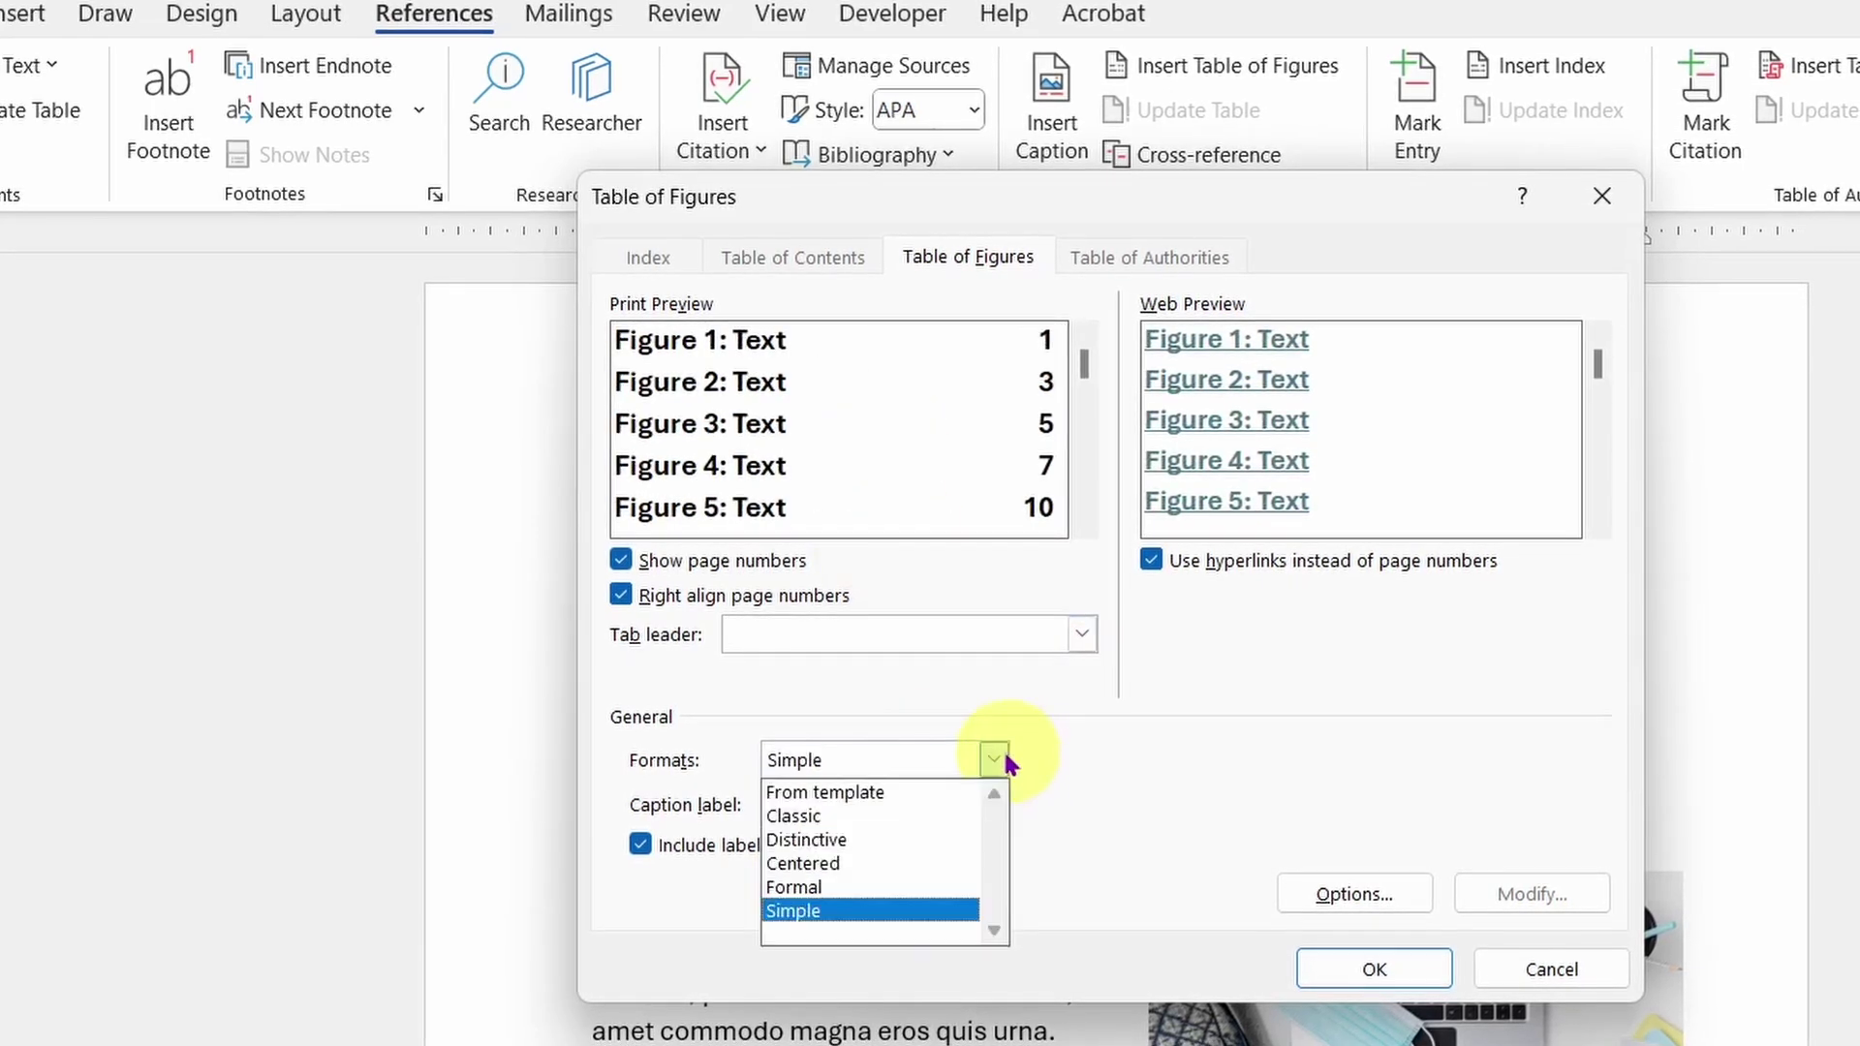
pyautogui.click(858, 792)
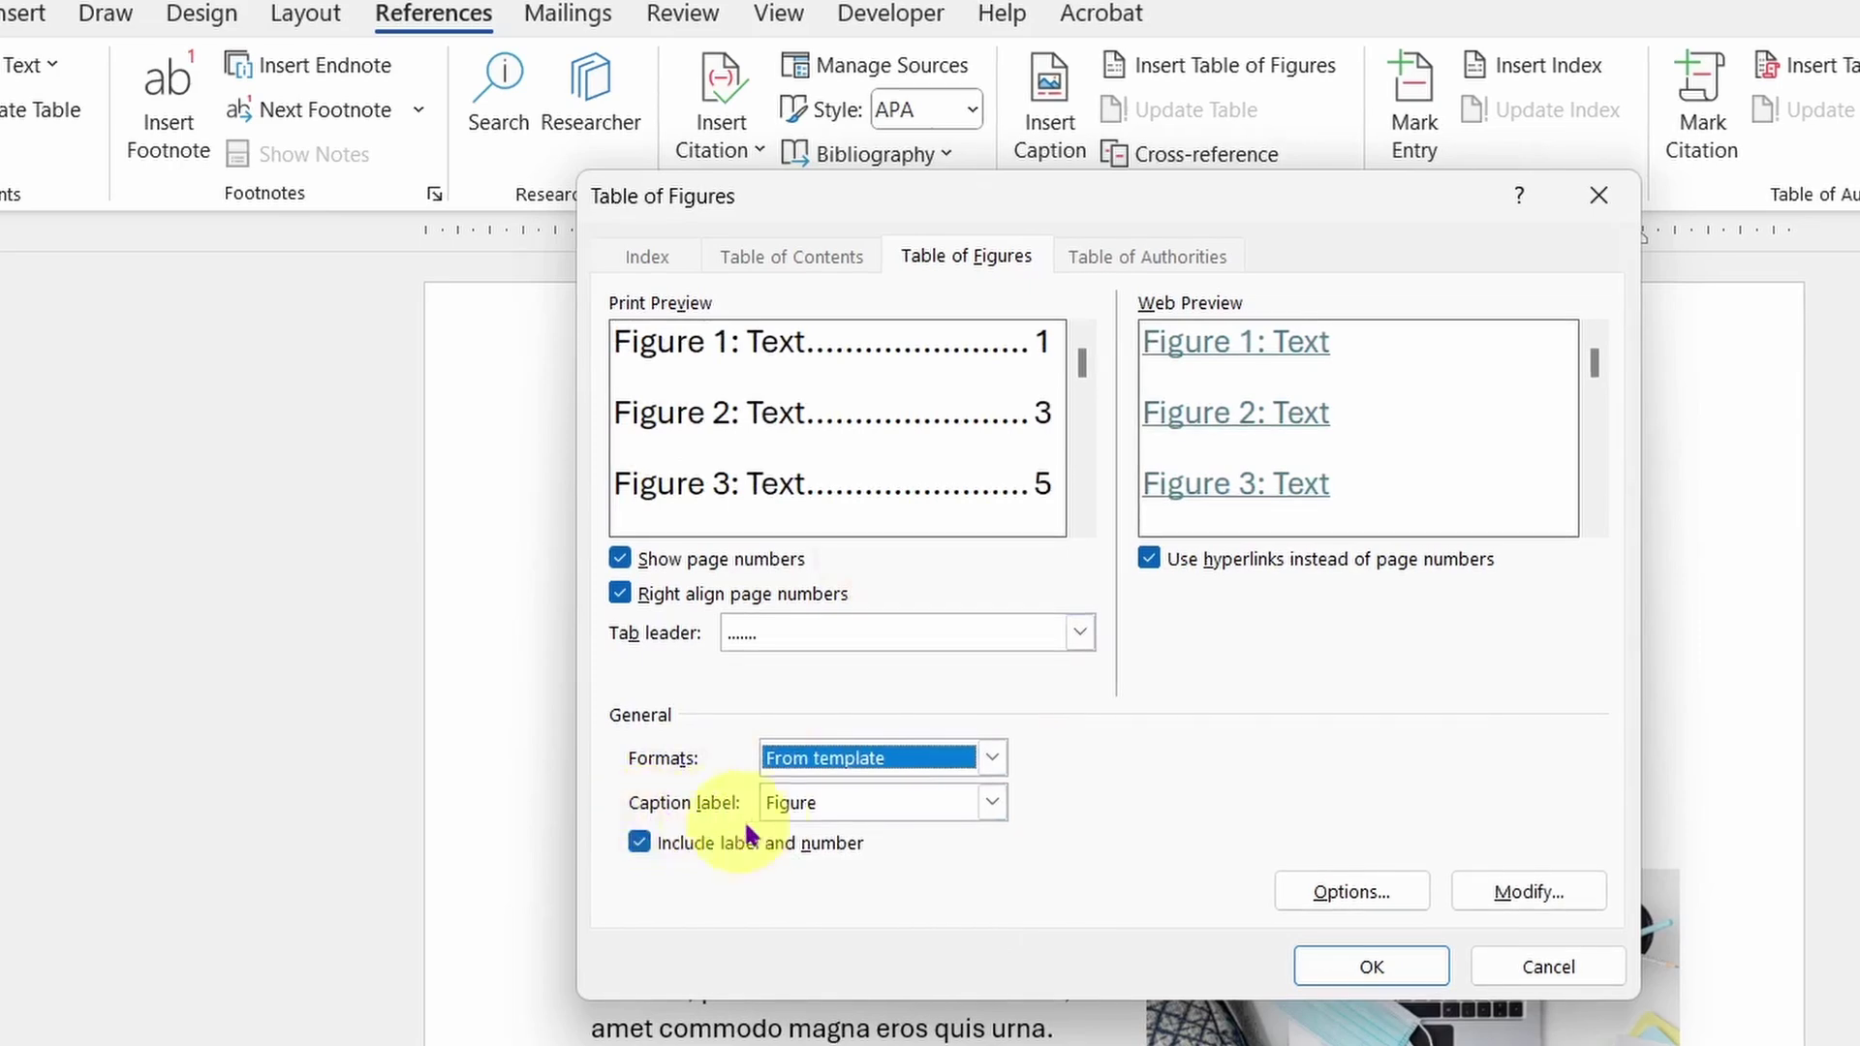
# Preview the table of figures with the Table caption label and return the caption label to Figure.
pyautogui.click(988, 803)
pyautogui.click(988, 808)
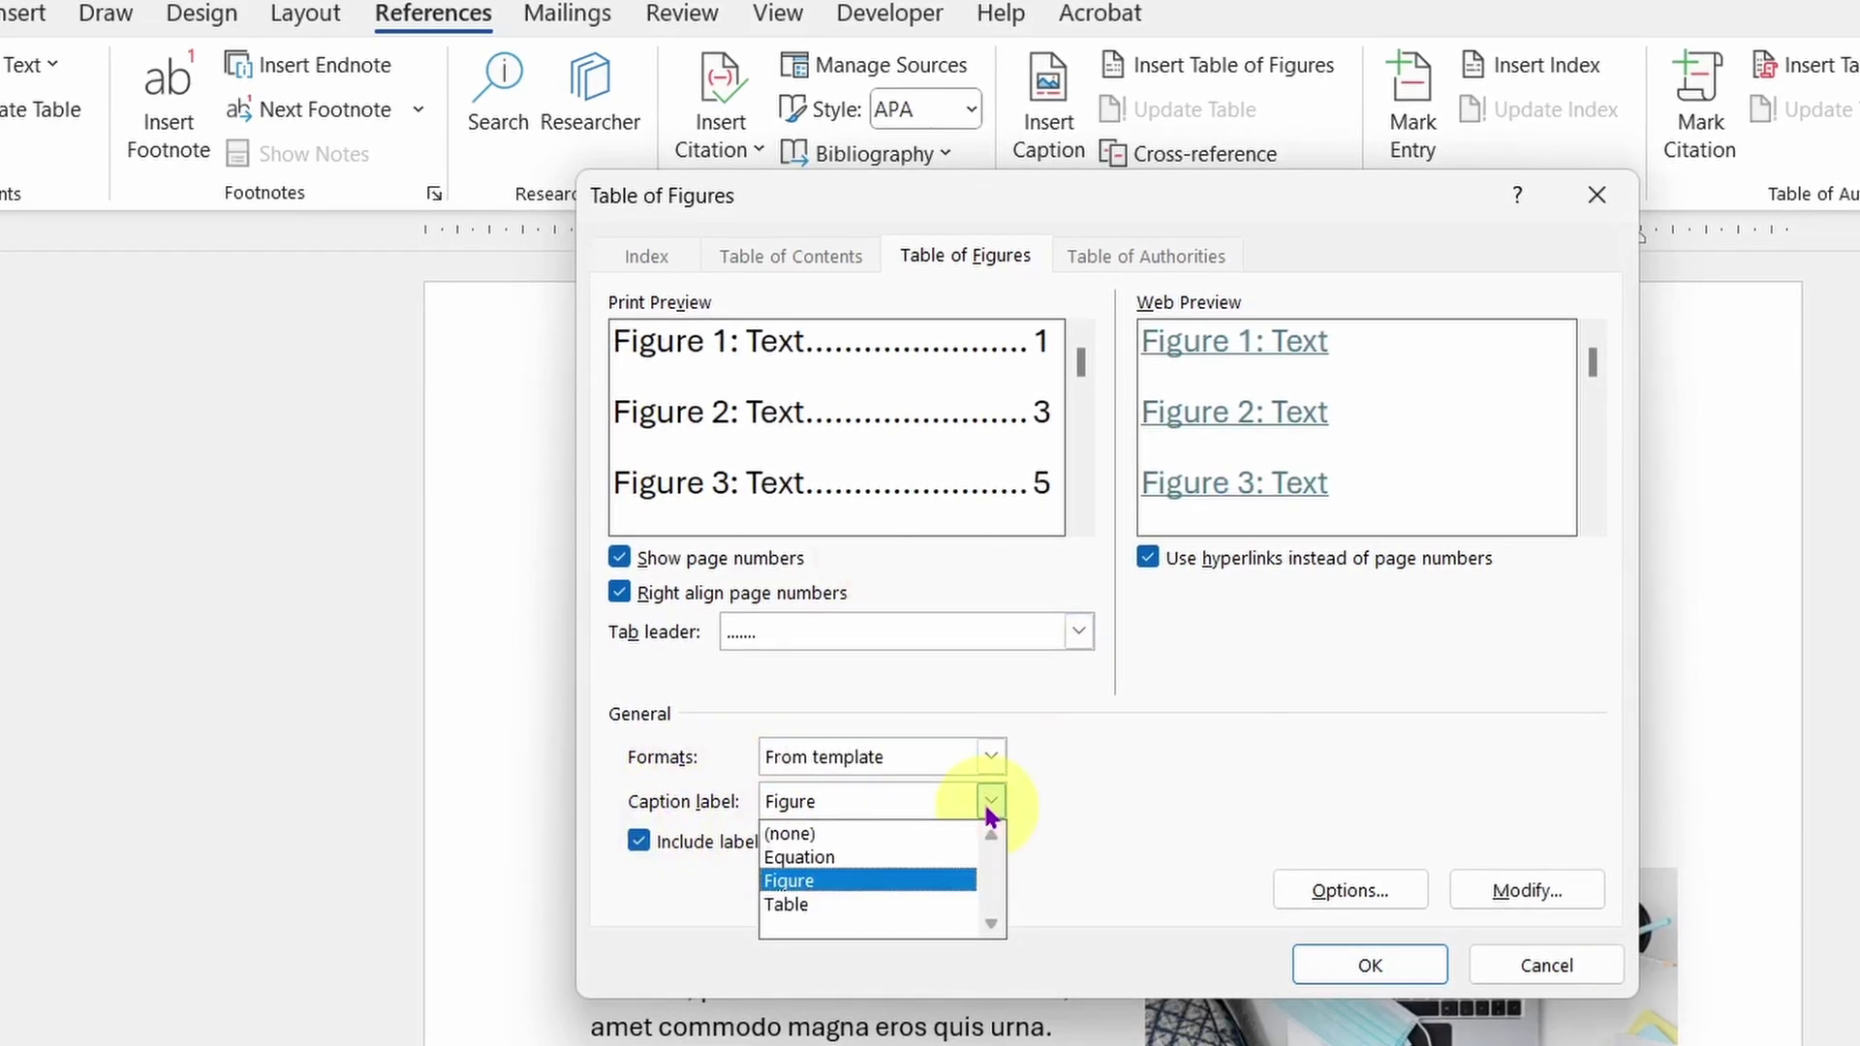
pyautogui.click(909, 903)
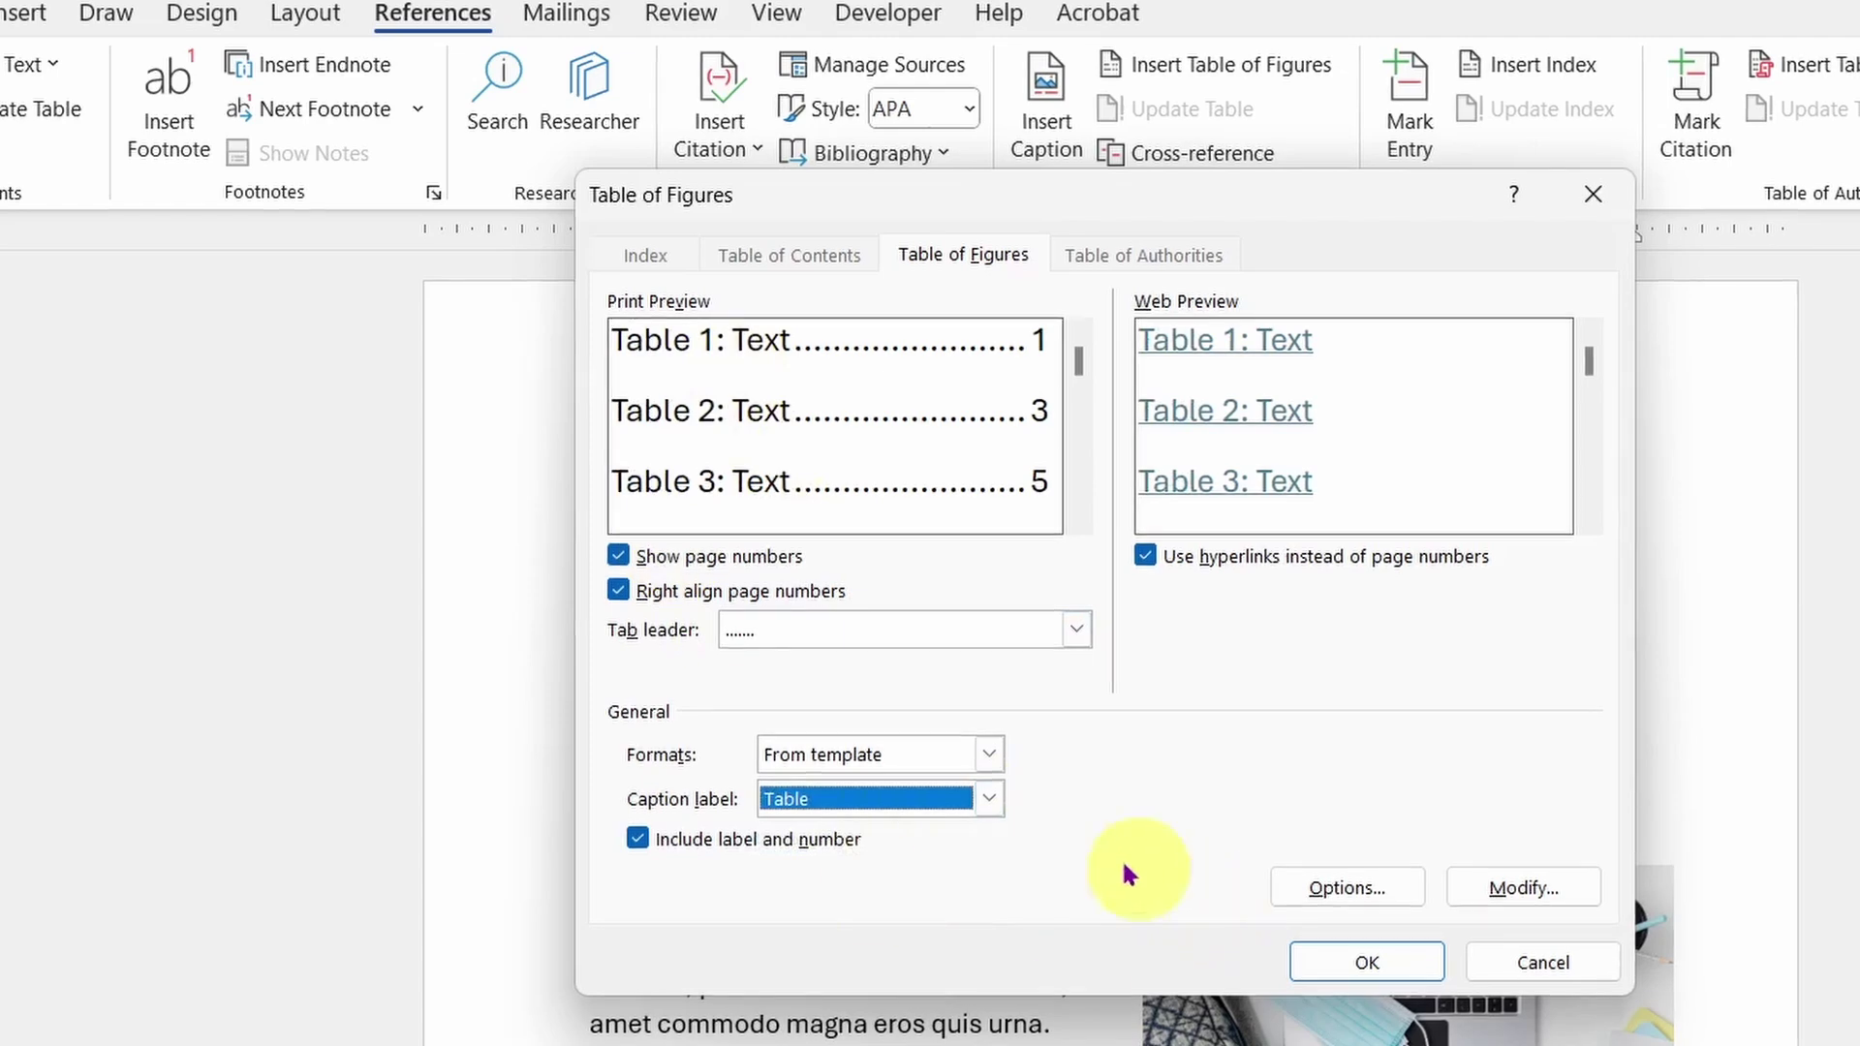
pyautogui.click(988, 798)
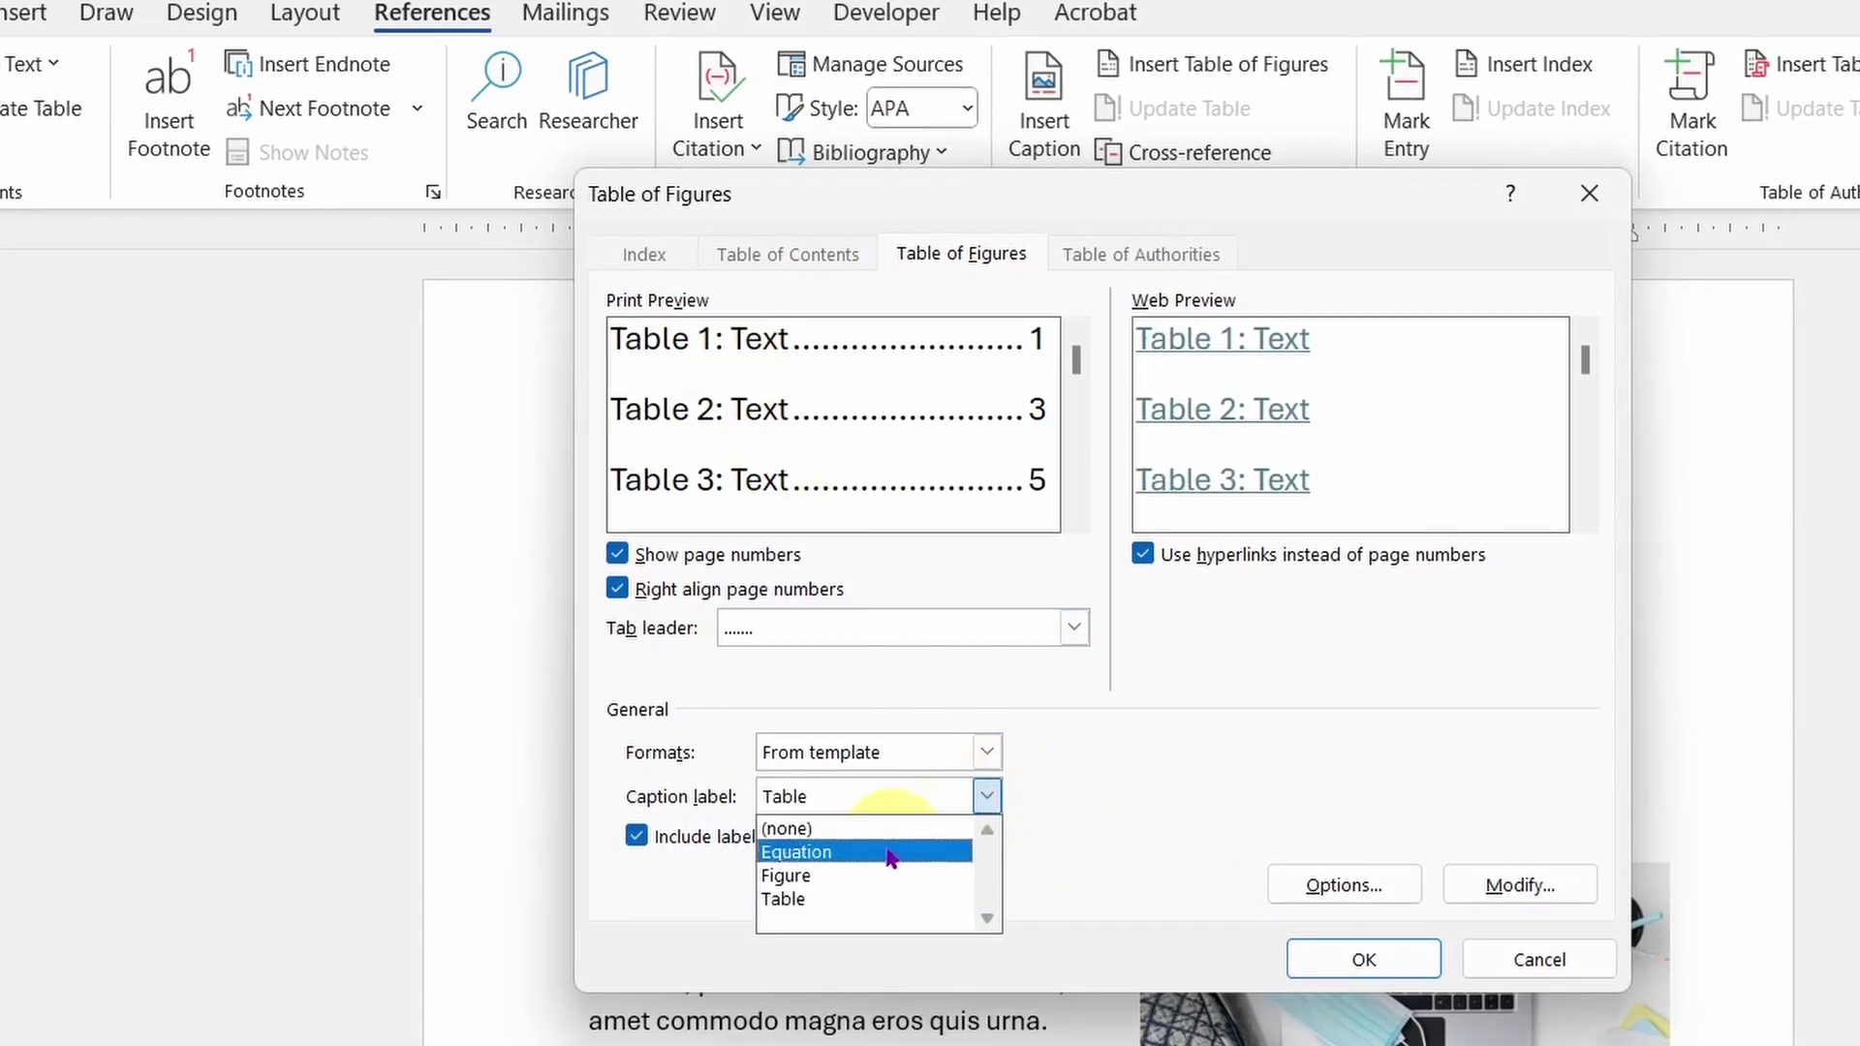
pyautogui.click(861, 877)
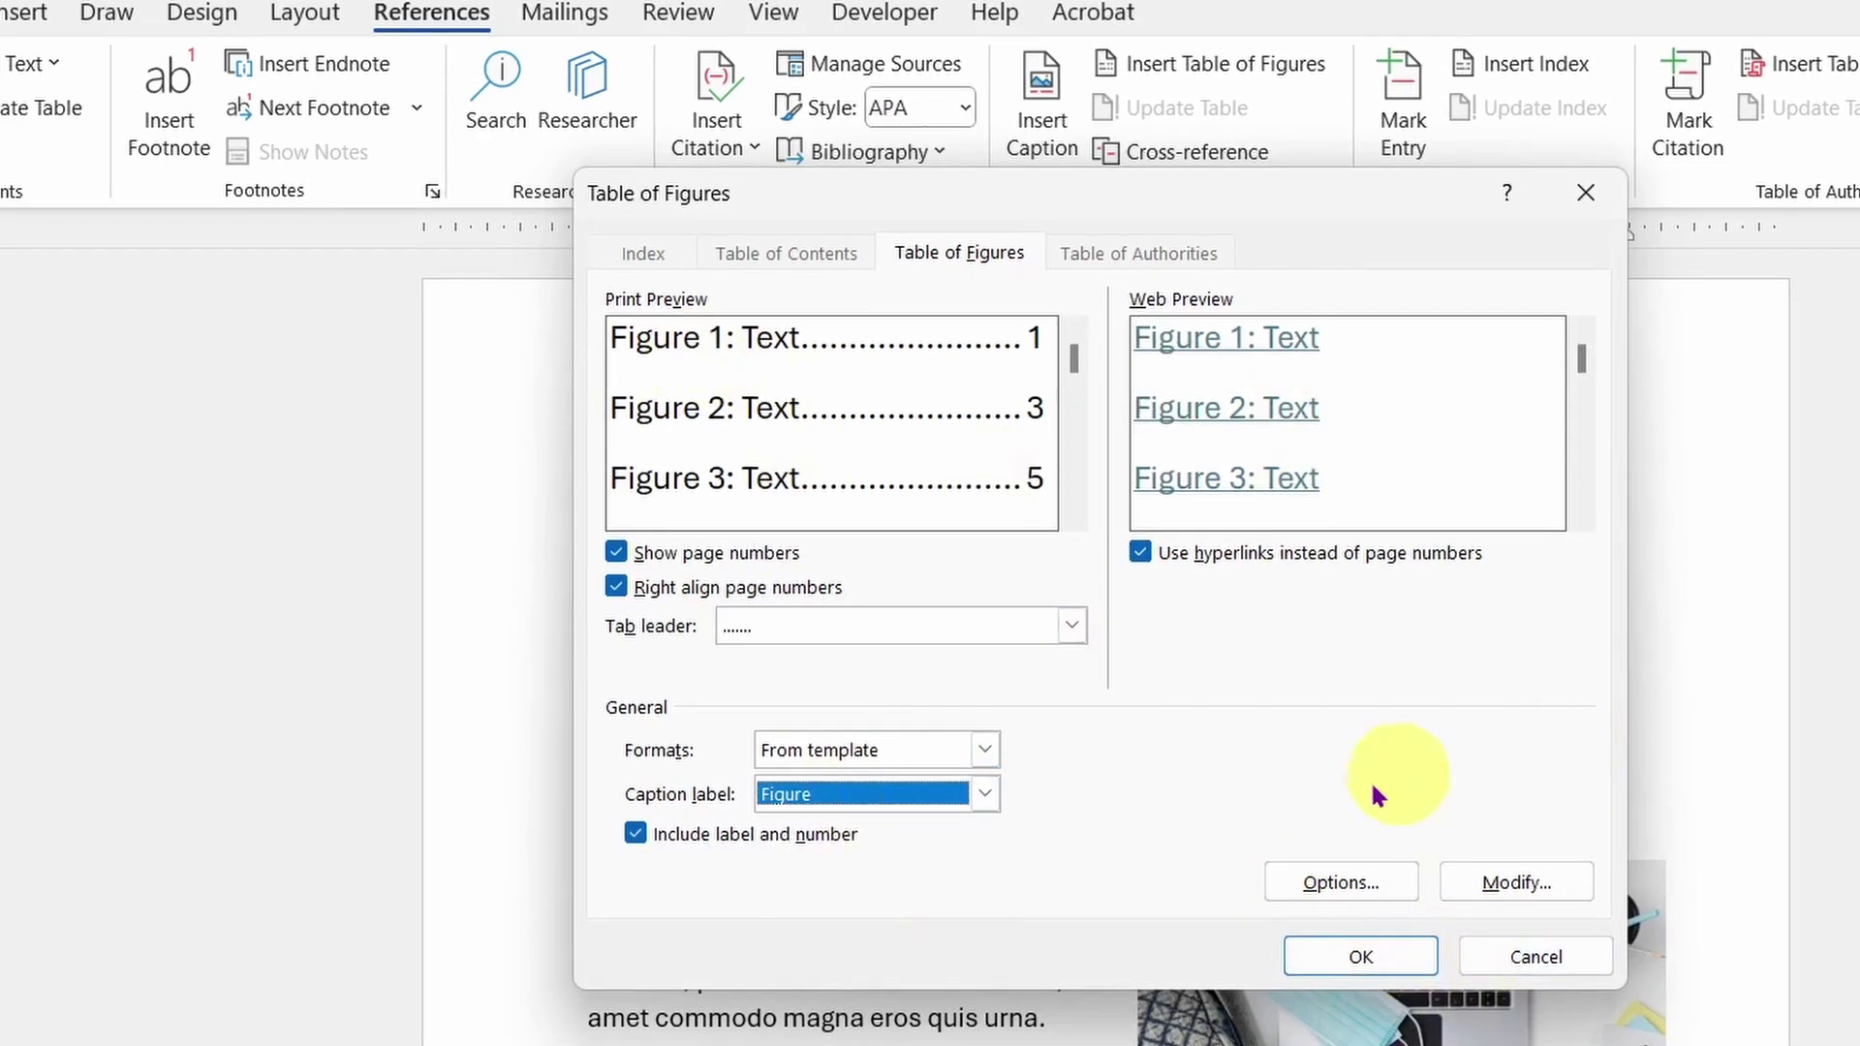
# Check the Table of Figures entry style and insert the table listing the Figure captions with dotted leaders and page numbers.
pyautogui.click(1545, 901)
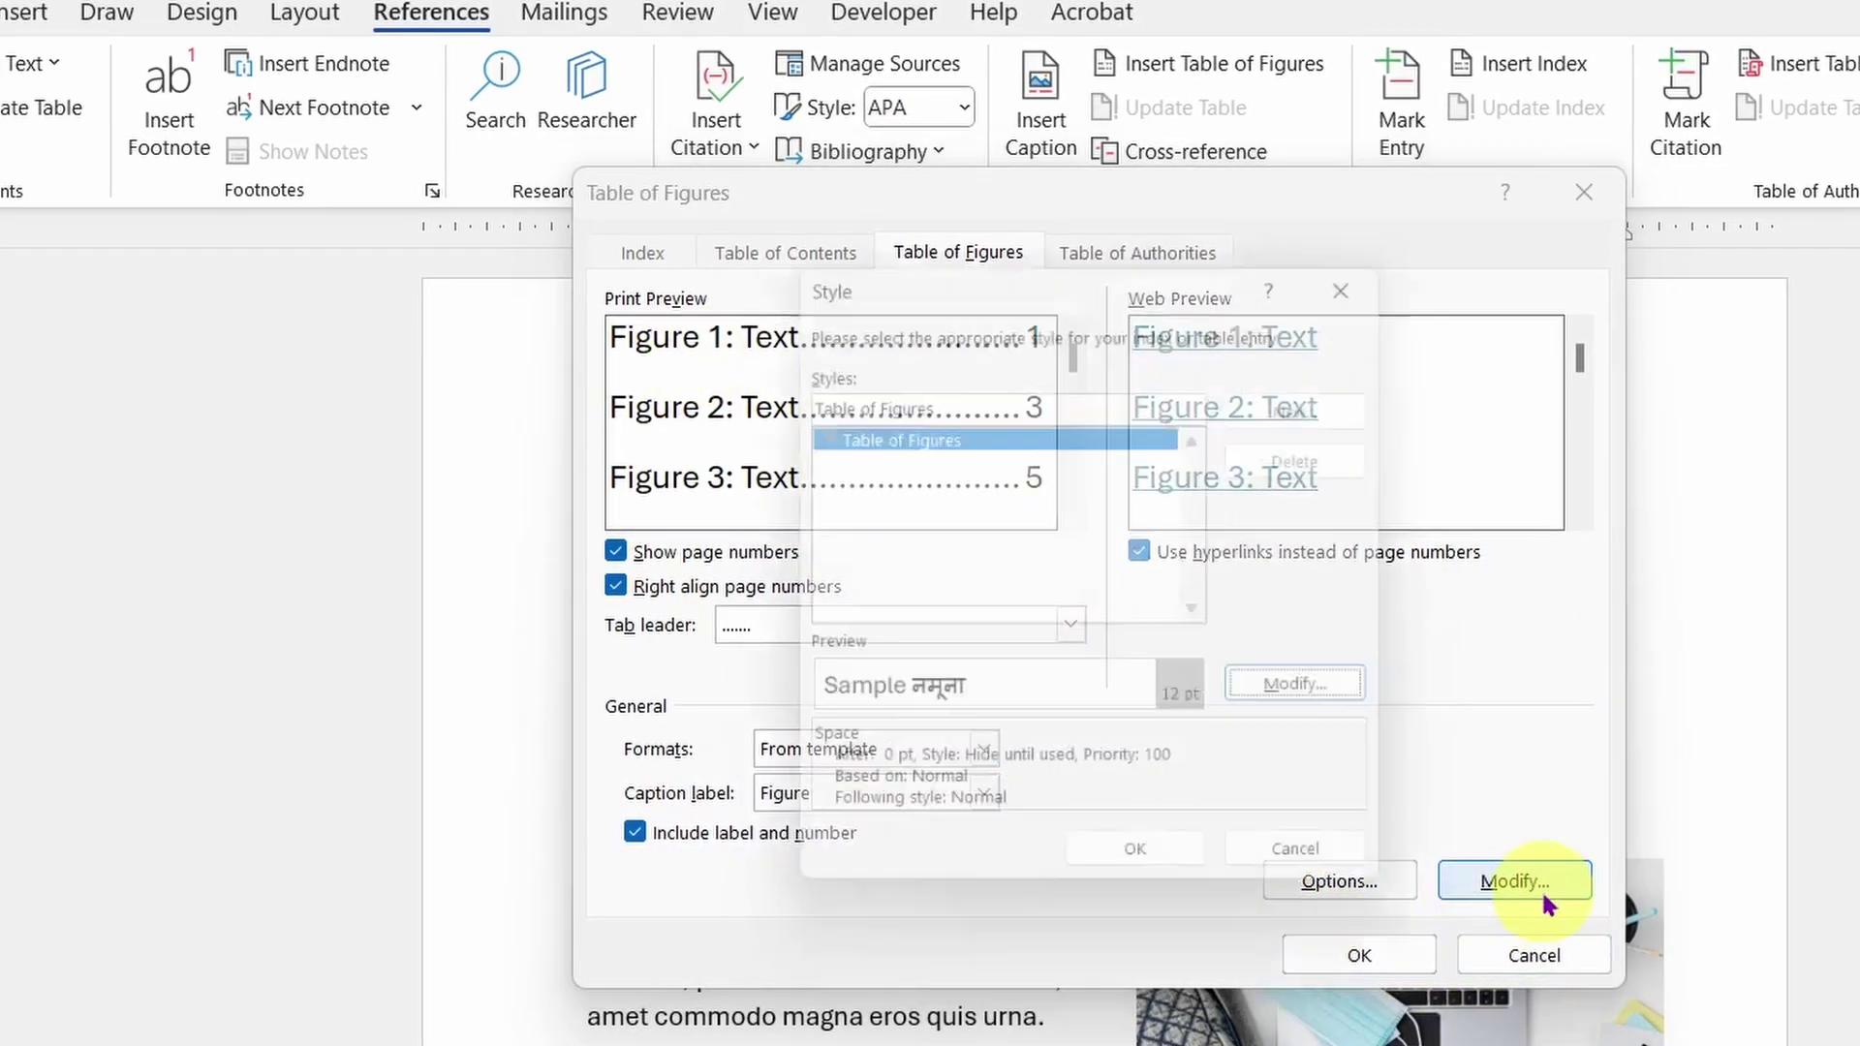
pyautogui.click(1372, 276)
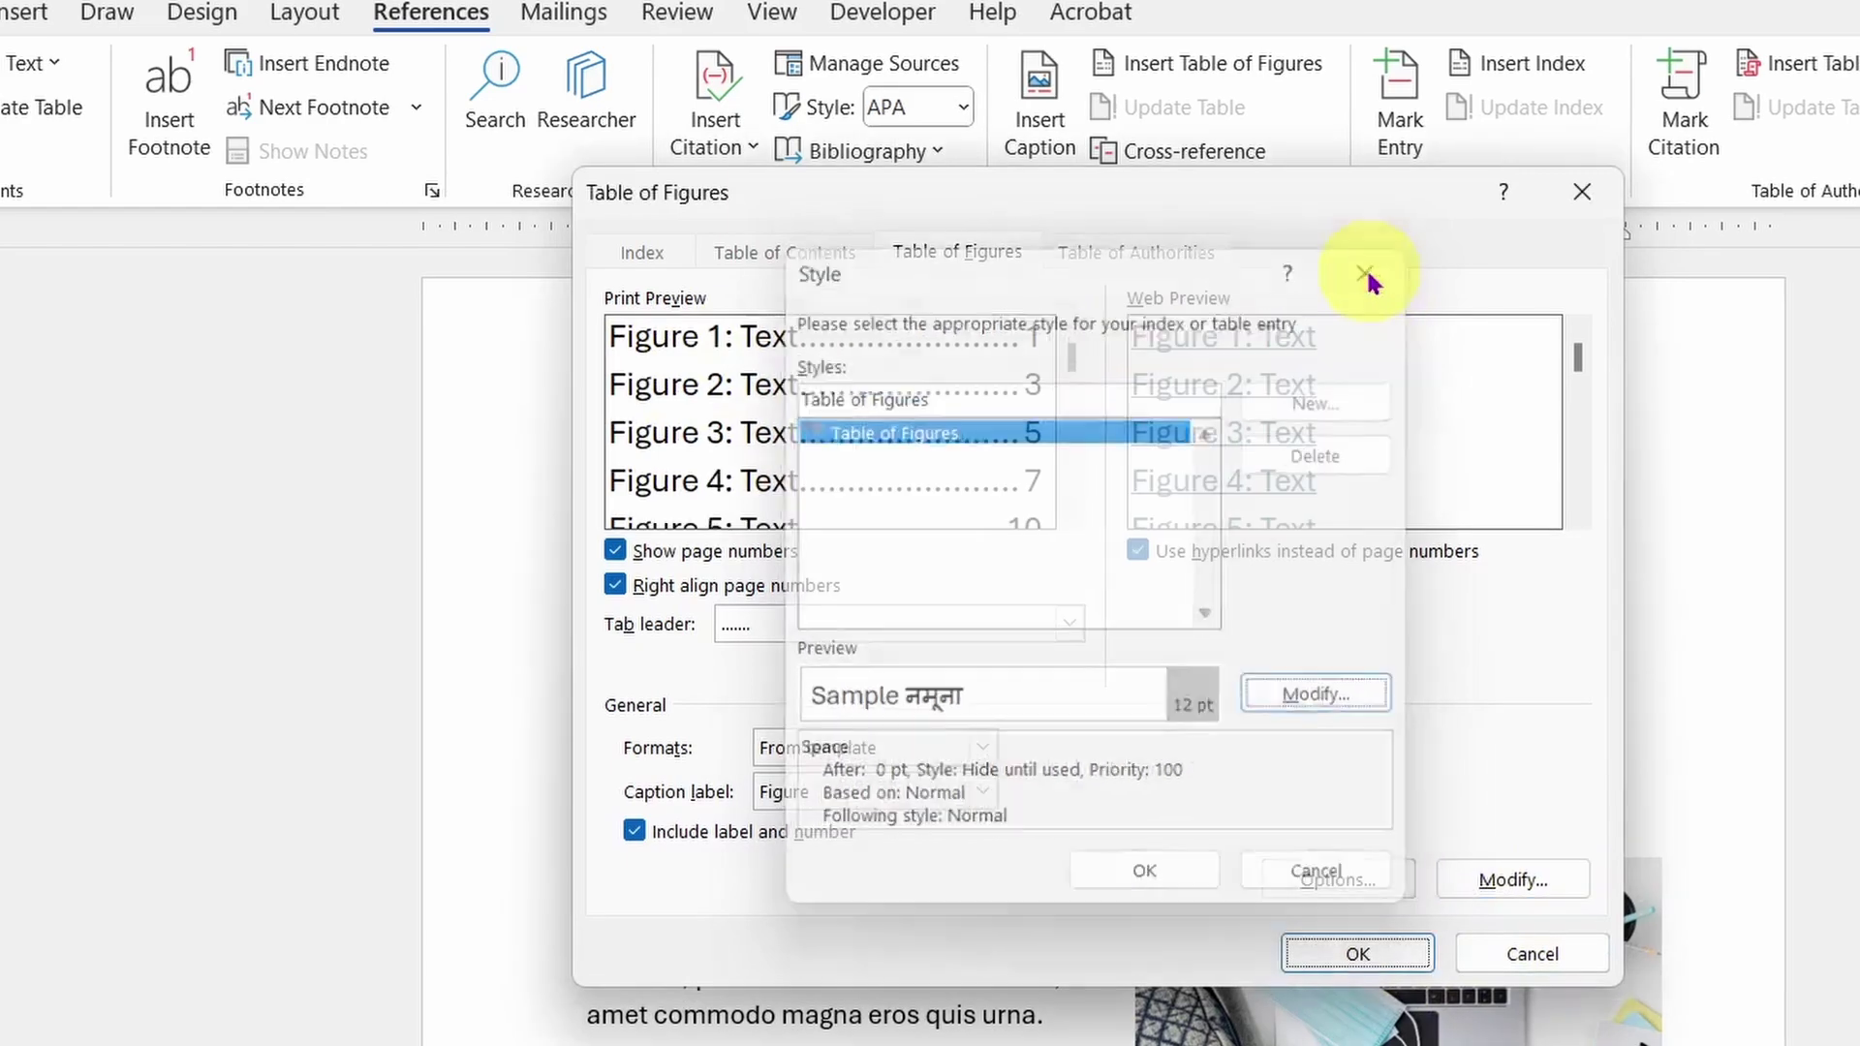
pyautogui.click(1357, 955)
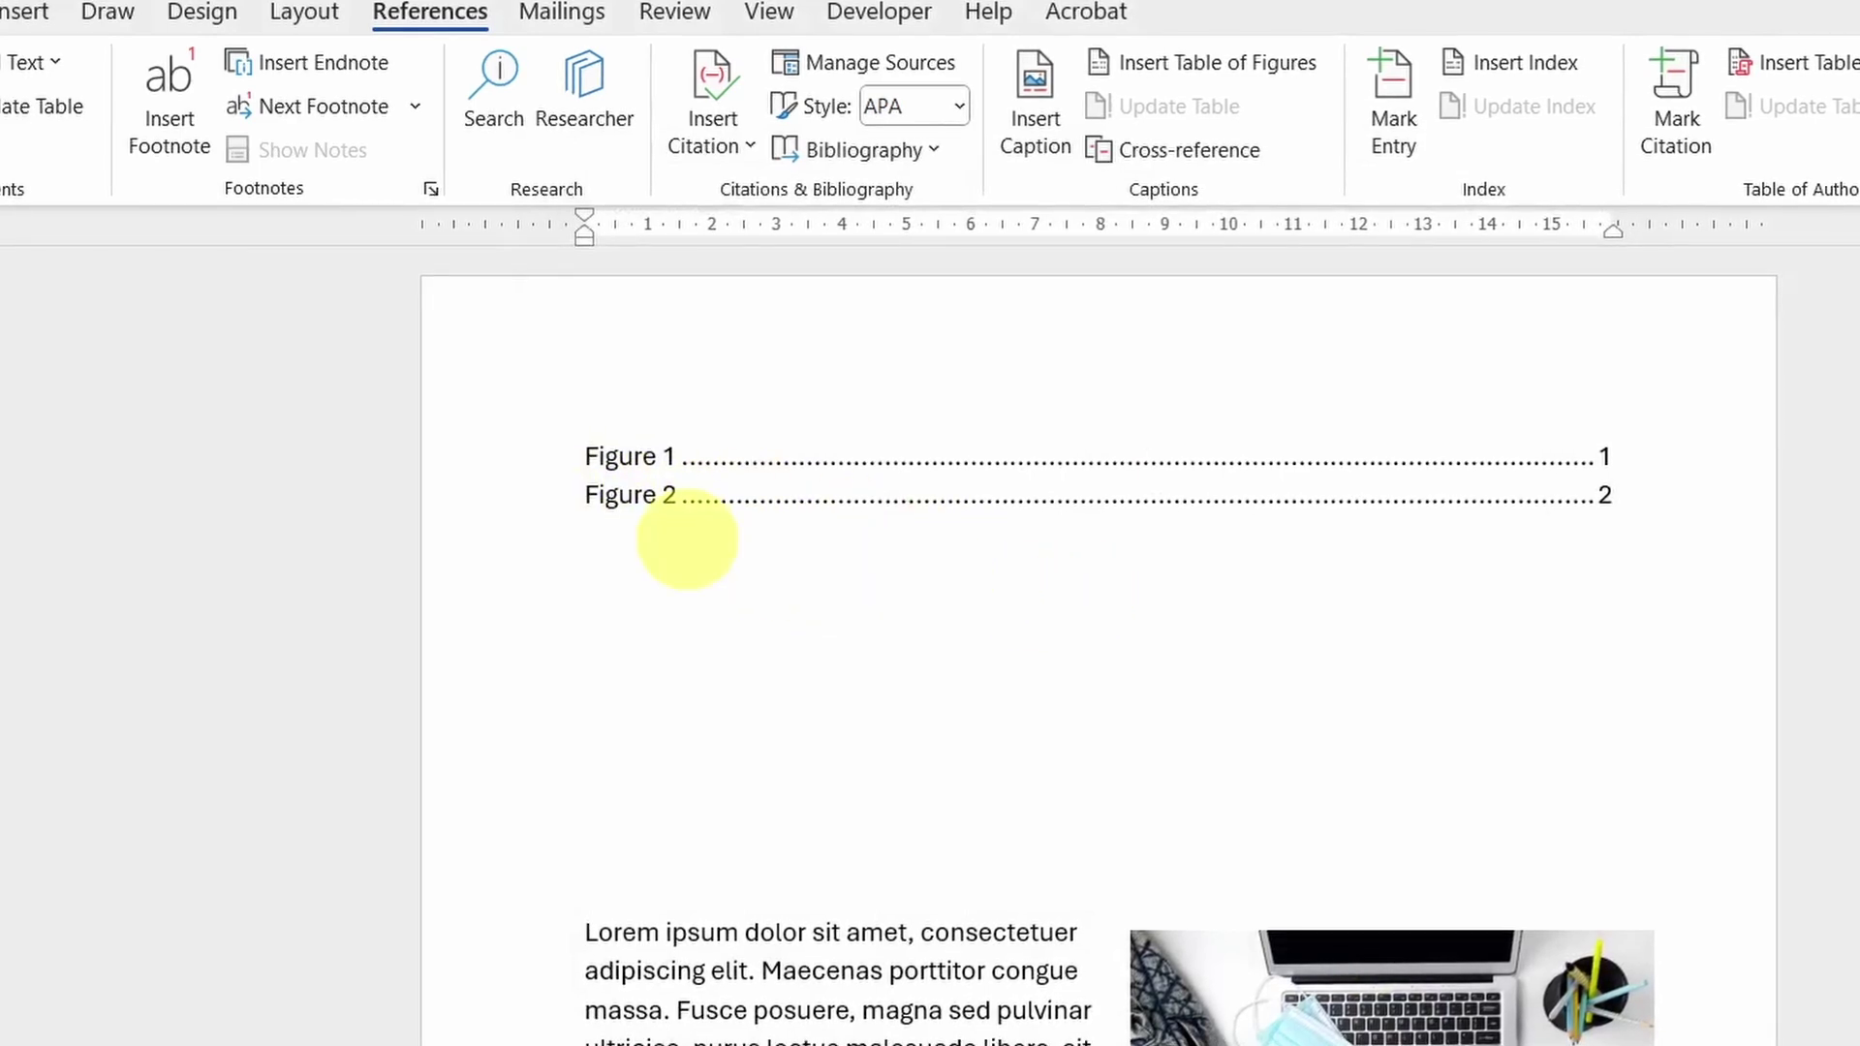
# Follow the Figure 1 entry in the table of figures to its captioned picture and check the linked captions.
pyautogui.keyDown('ctrl'); pyautogui.click(651, 457); pyautogui.keyUp('ctrl')
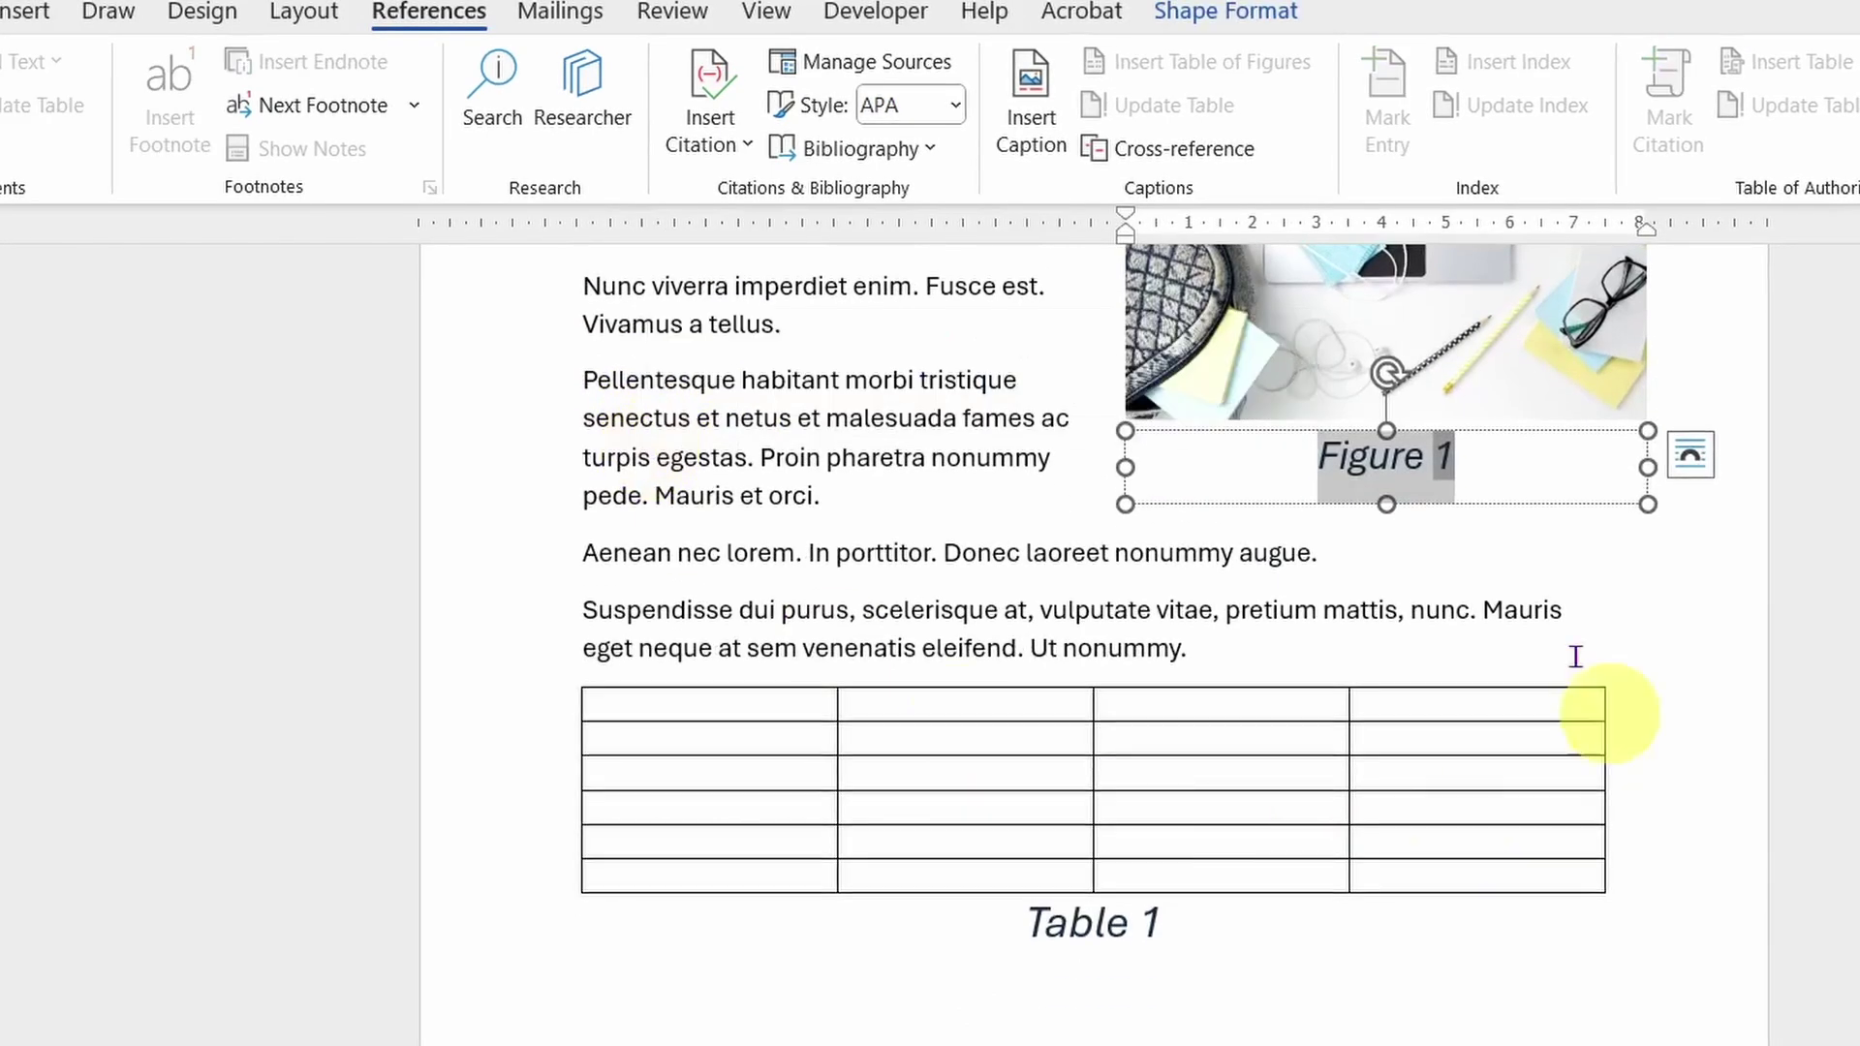
pyautogui.scroll(4, 1223, 944)
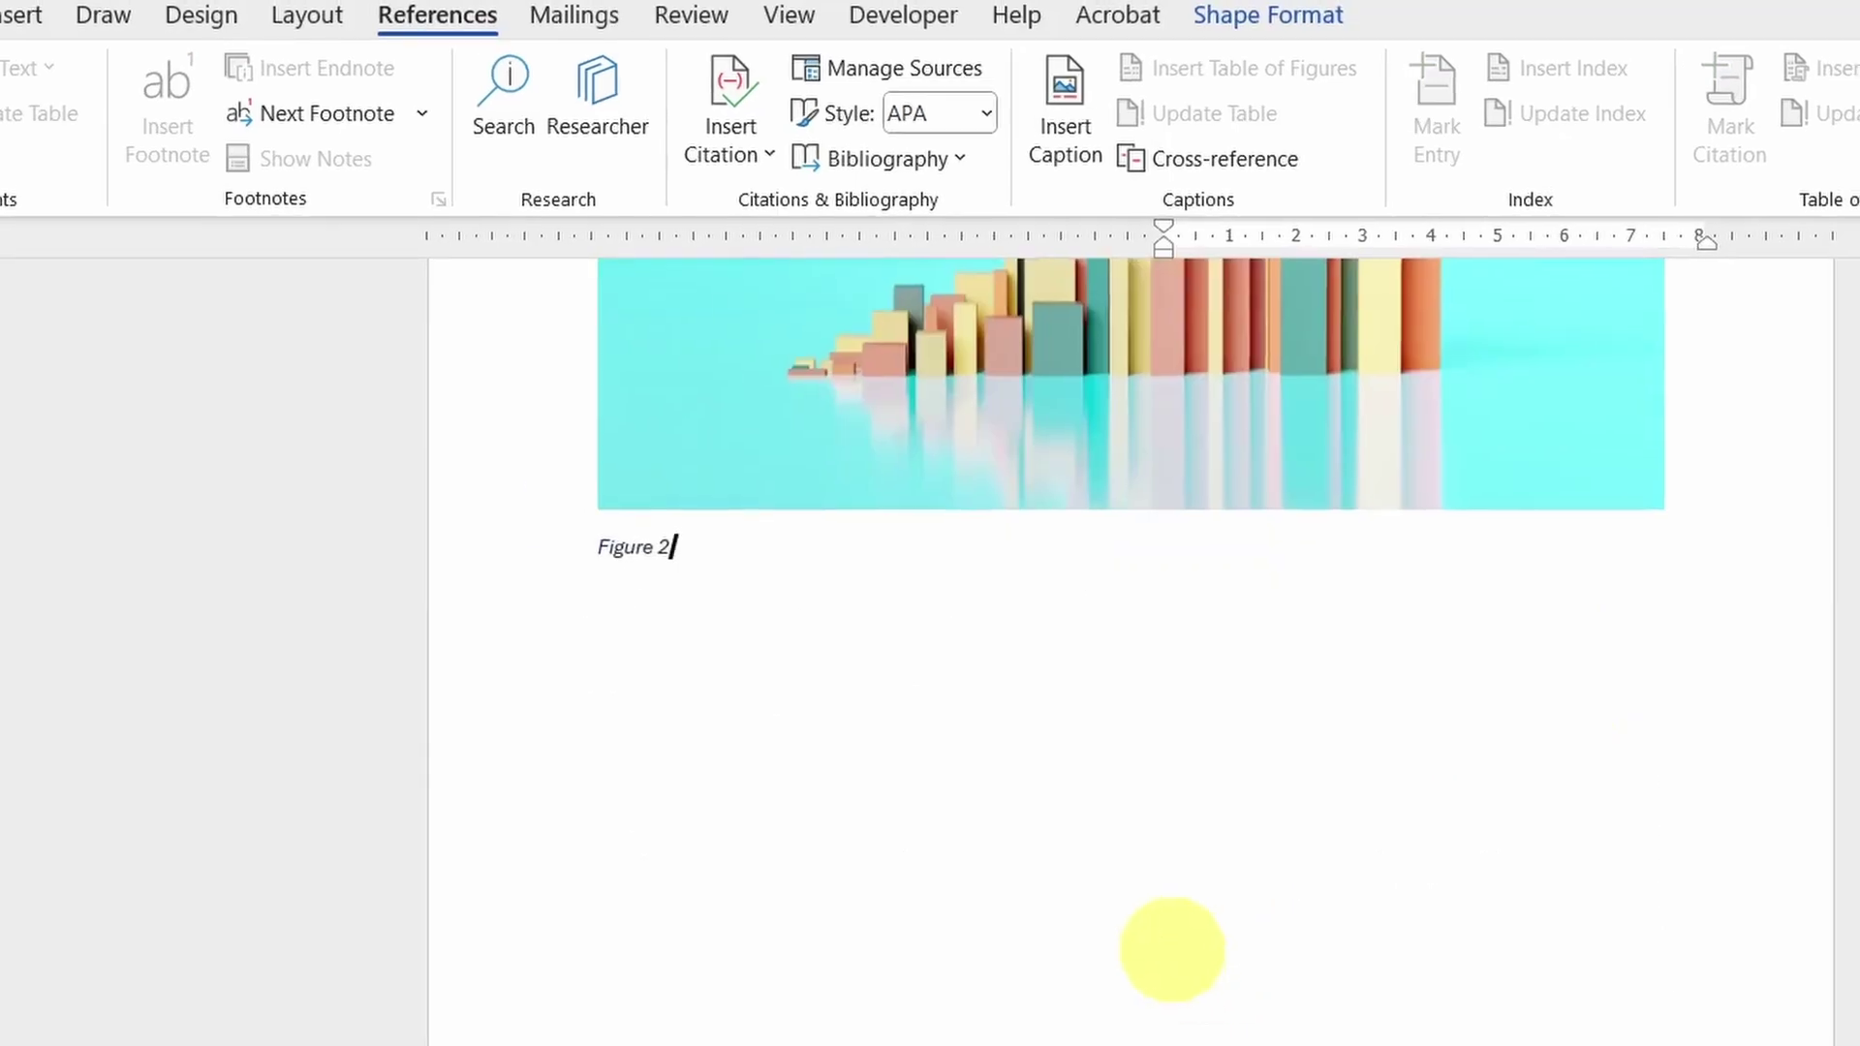
# Insert the stock image of the purple ball on a ramp, two lines below the Figure 2 caption.
pyautogui.press('Return')
pyautogui.press('Return')
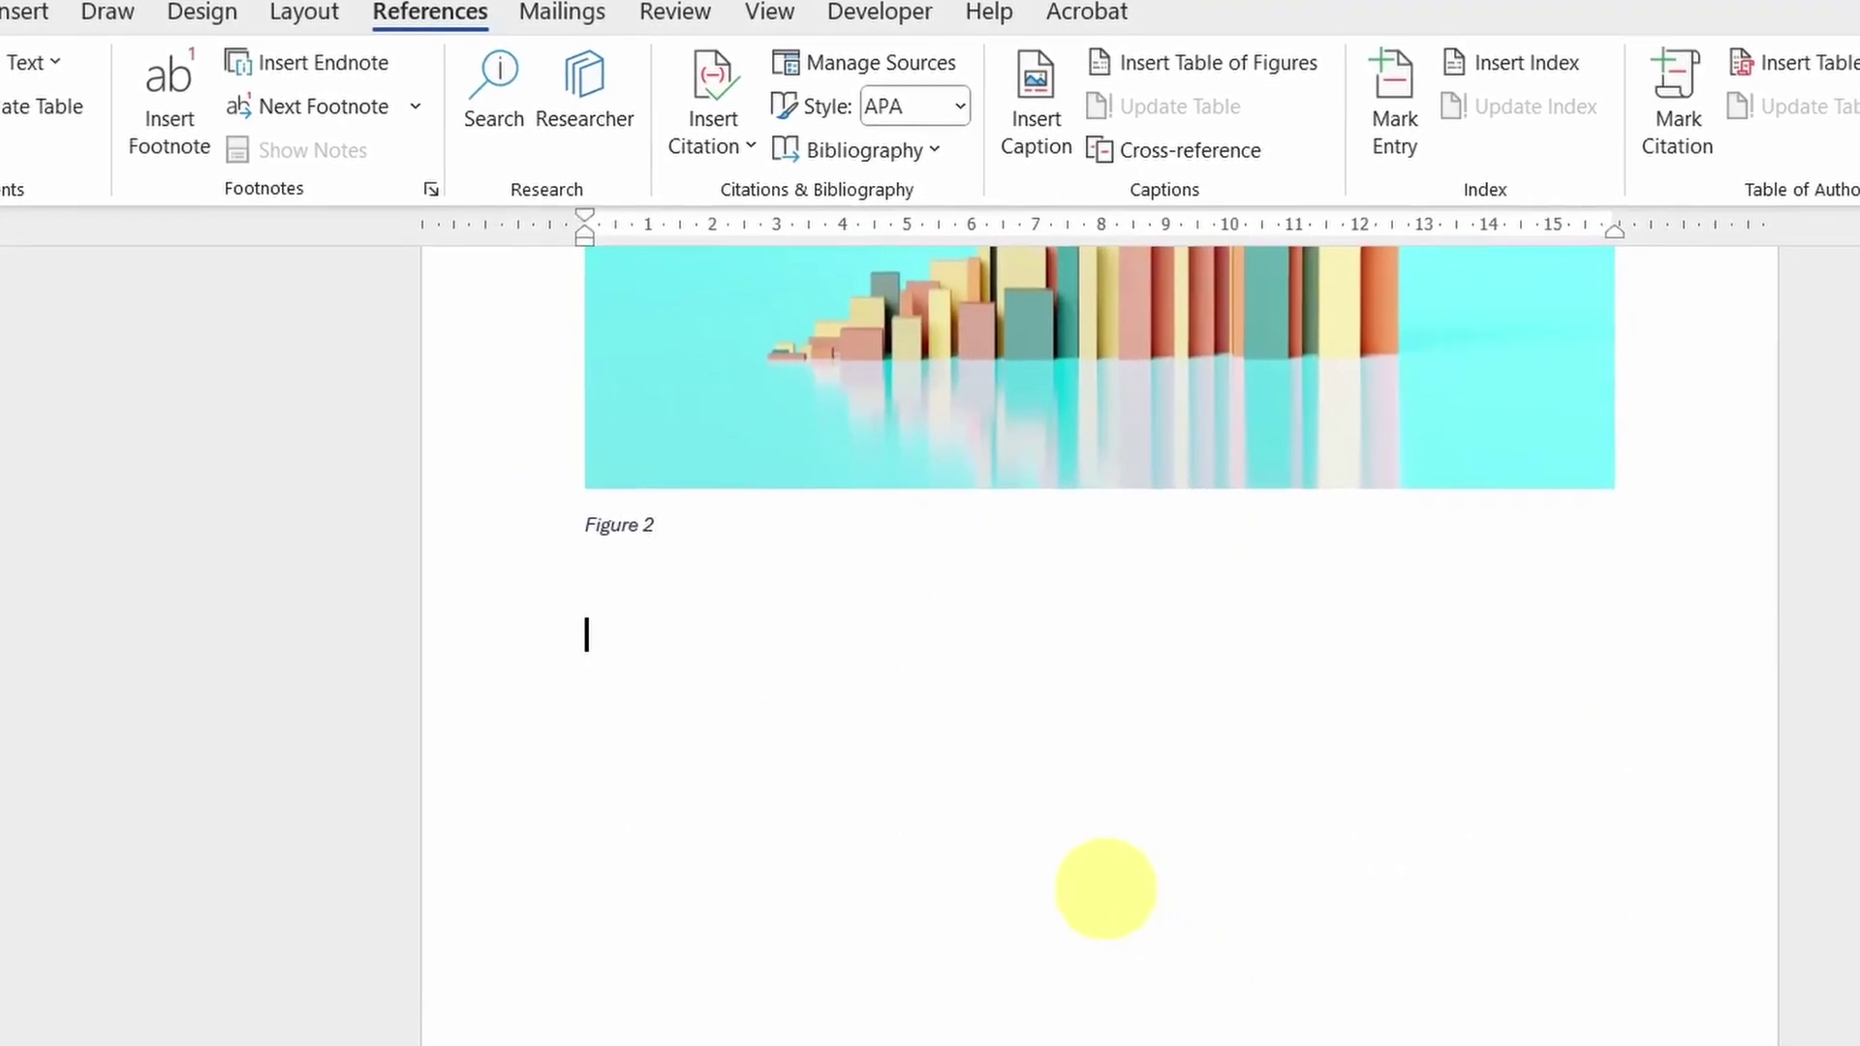
pyautogui.click(29, 18)
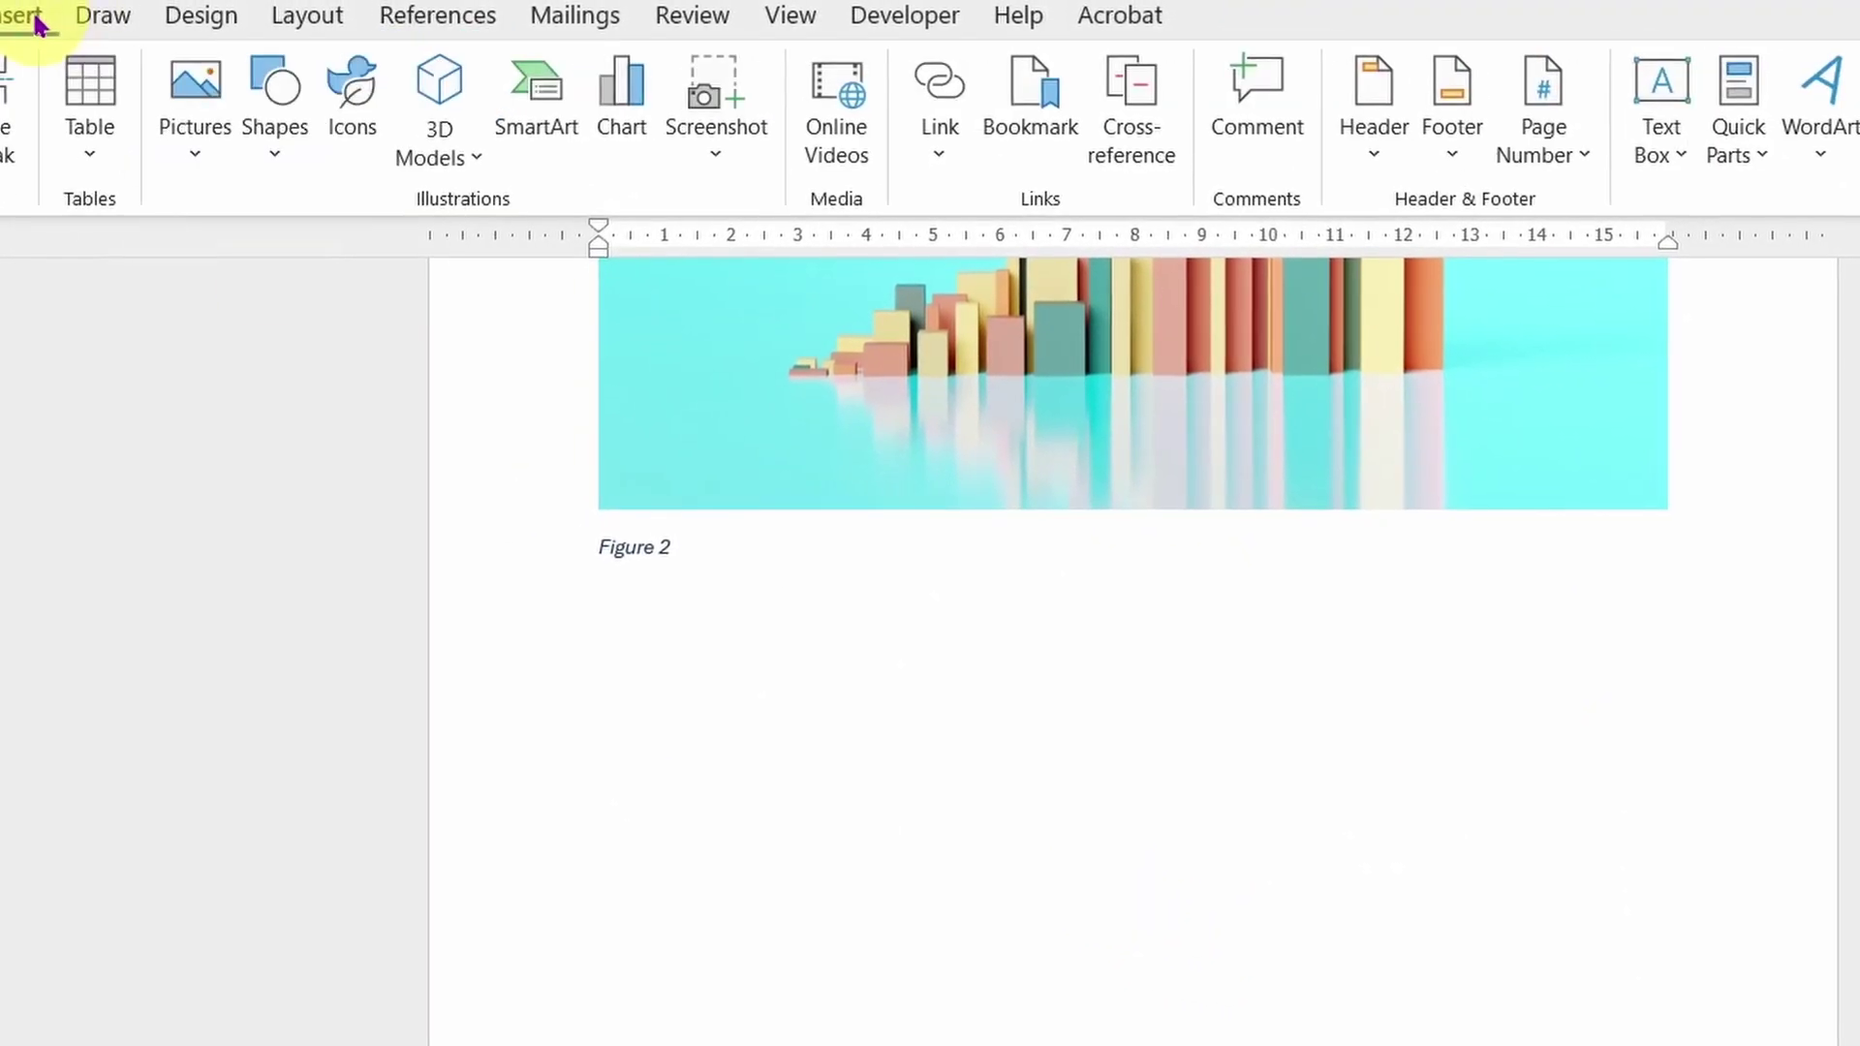
pyautogui.click(222, 125)
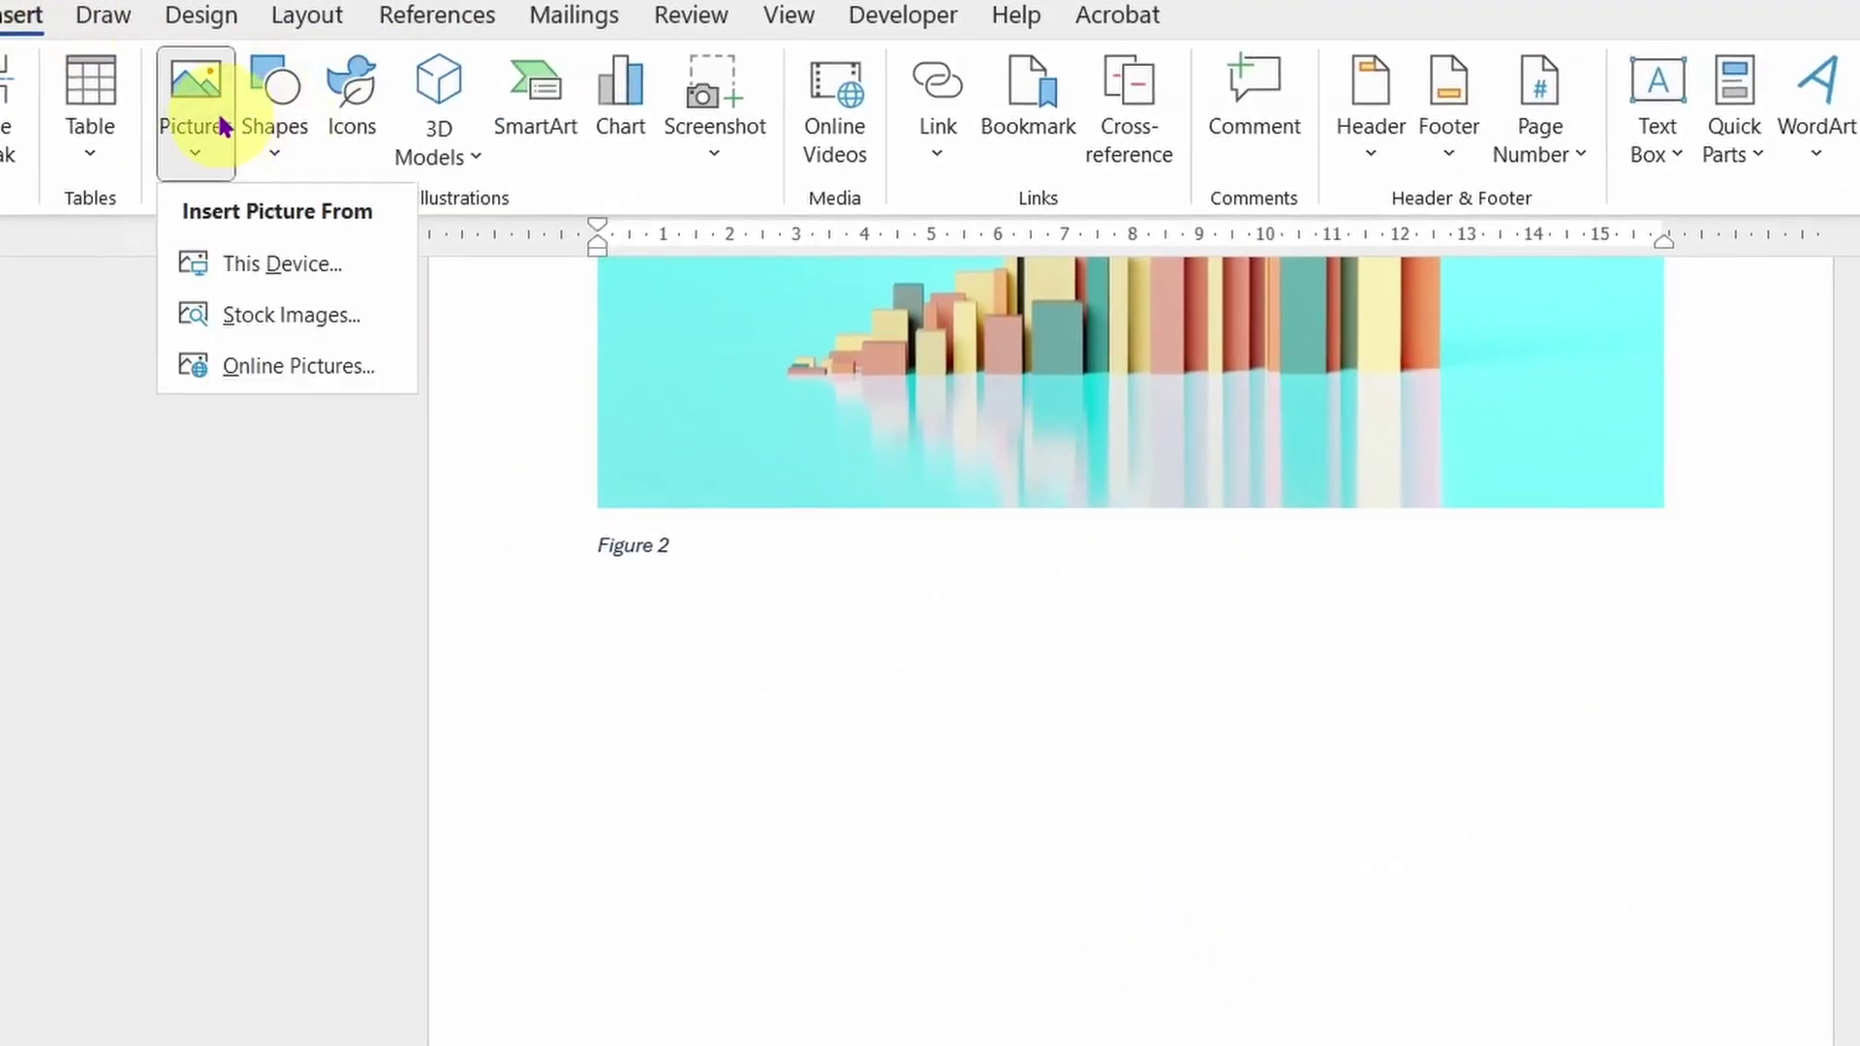
pyautogui.click(270, 317)
pyautogui.scroll(-5, 853, 707)
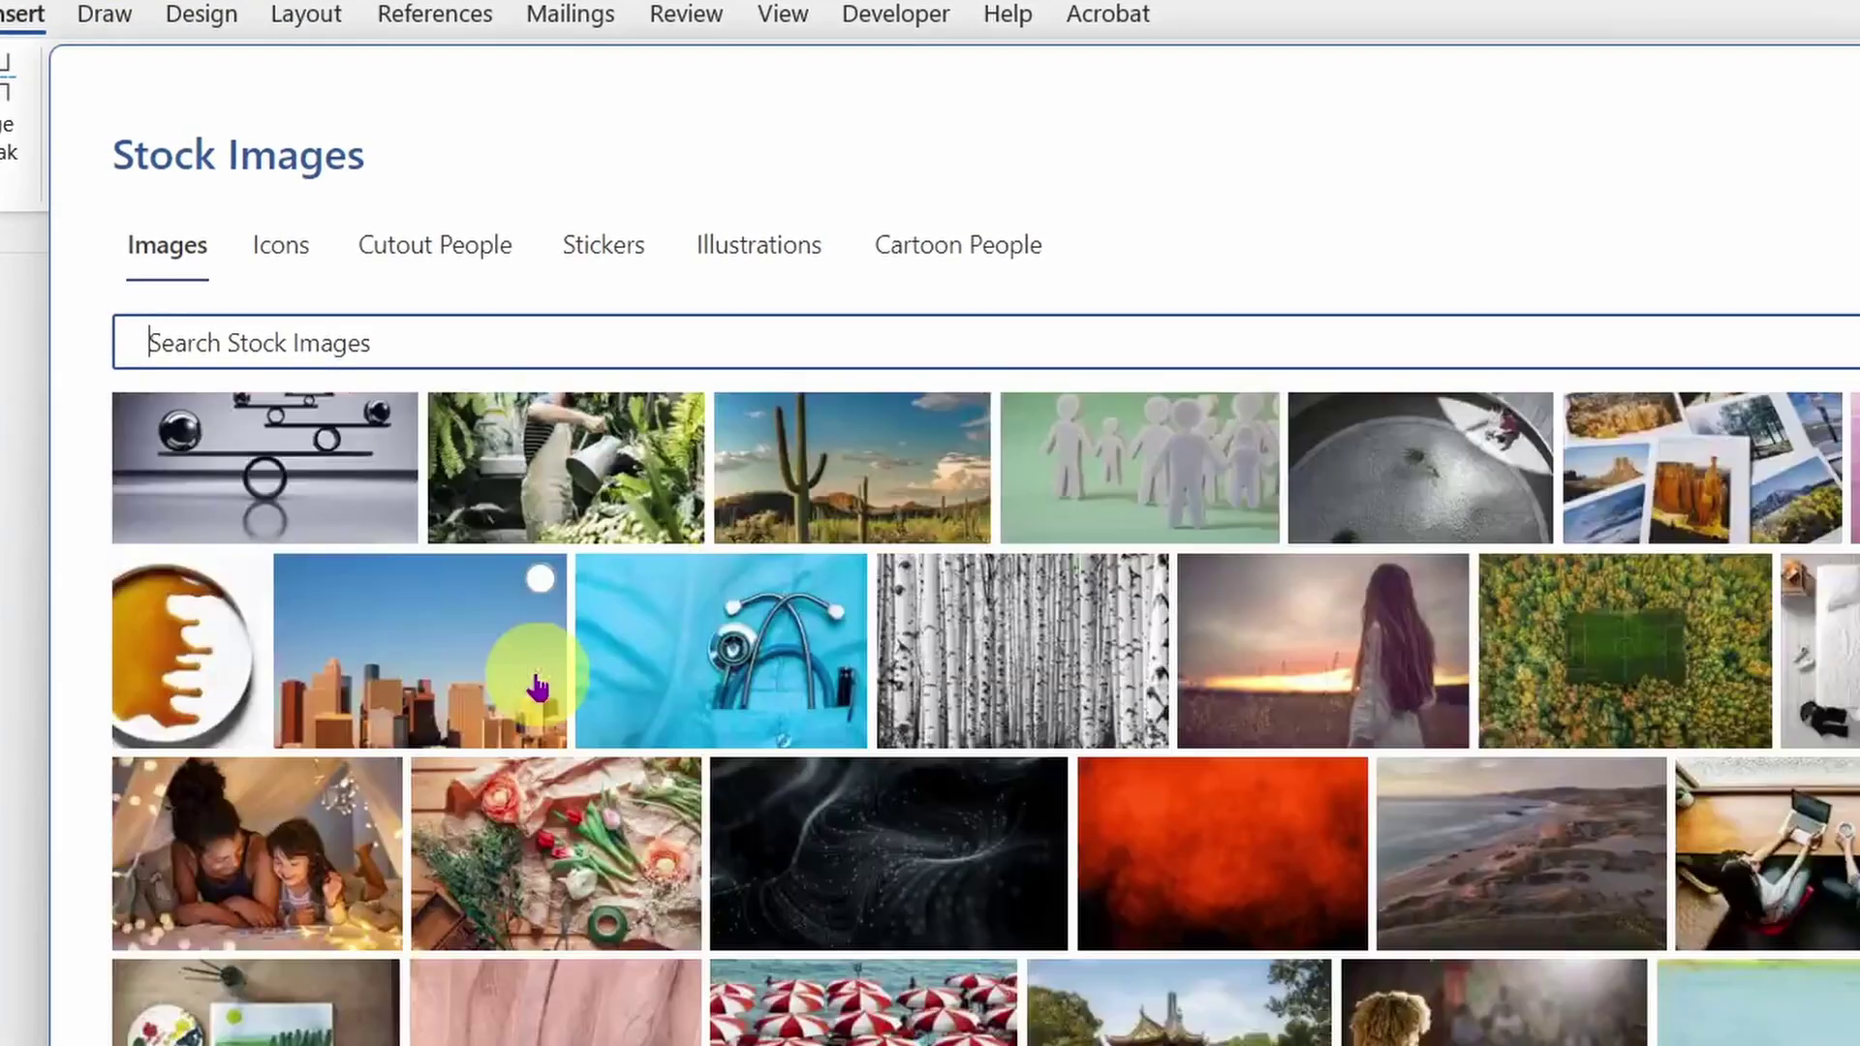
pyautogui.scroll(-10, 538, 688)
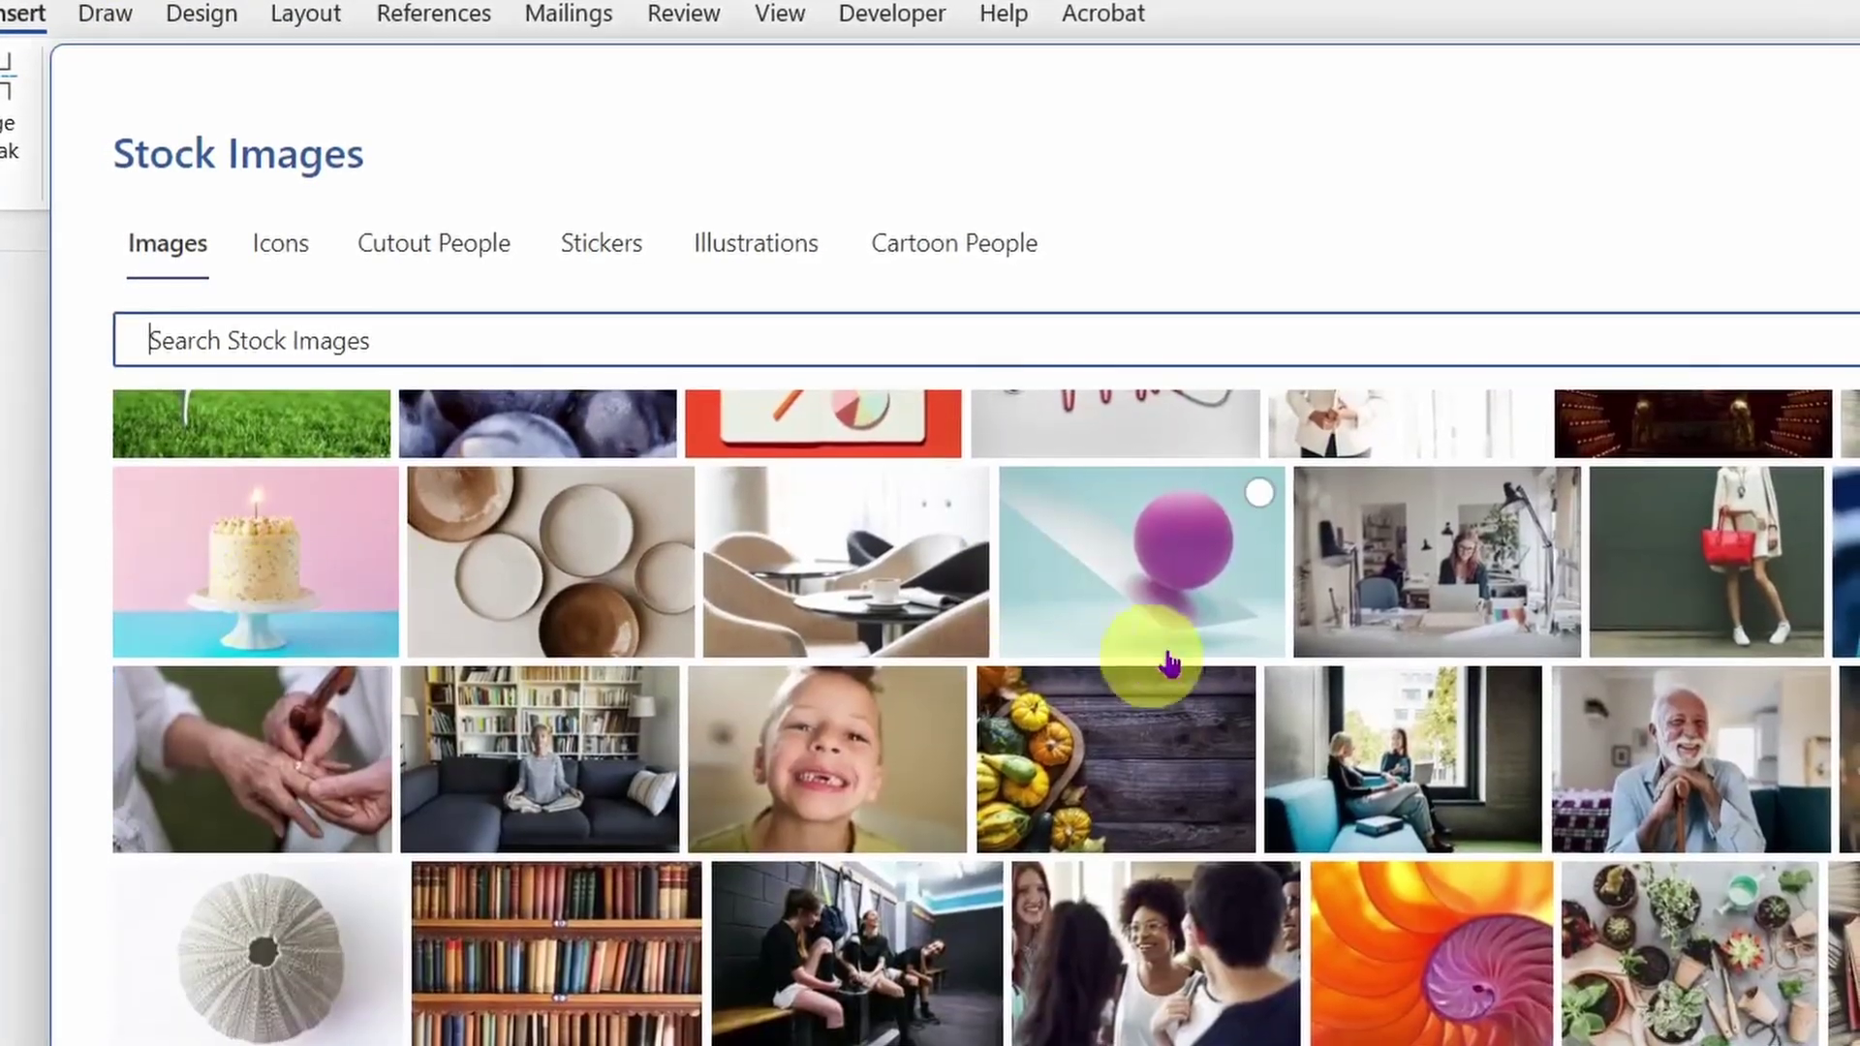
pyautogui.click(1169, 663)
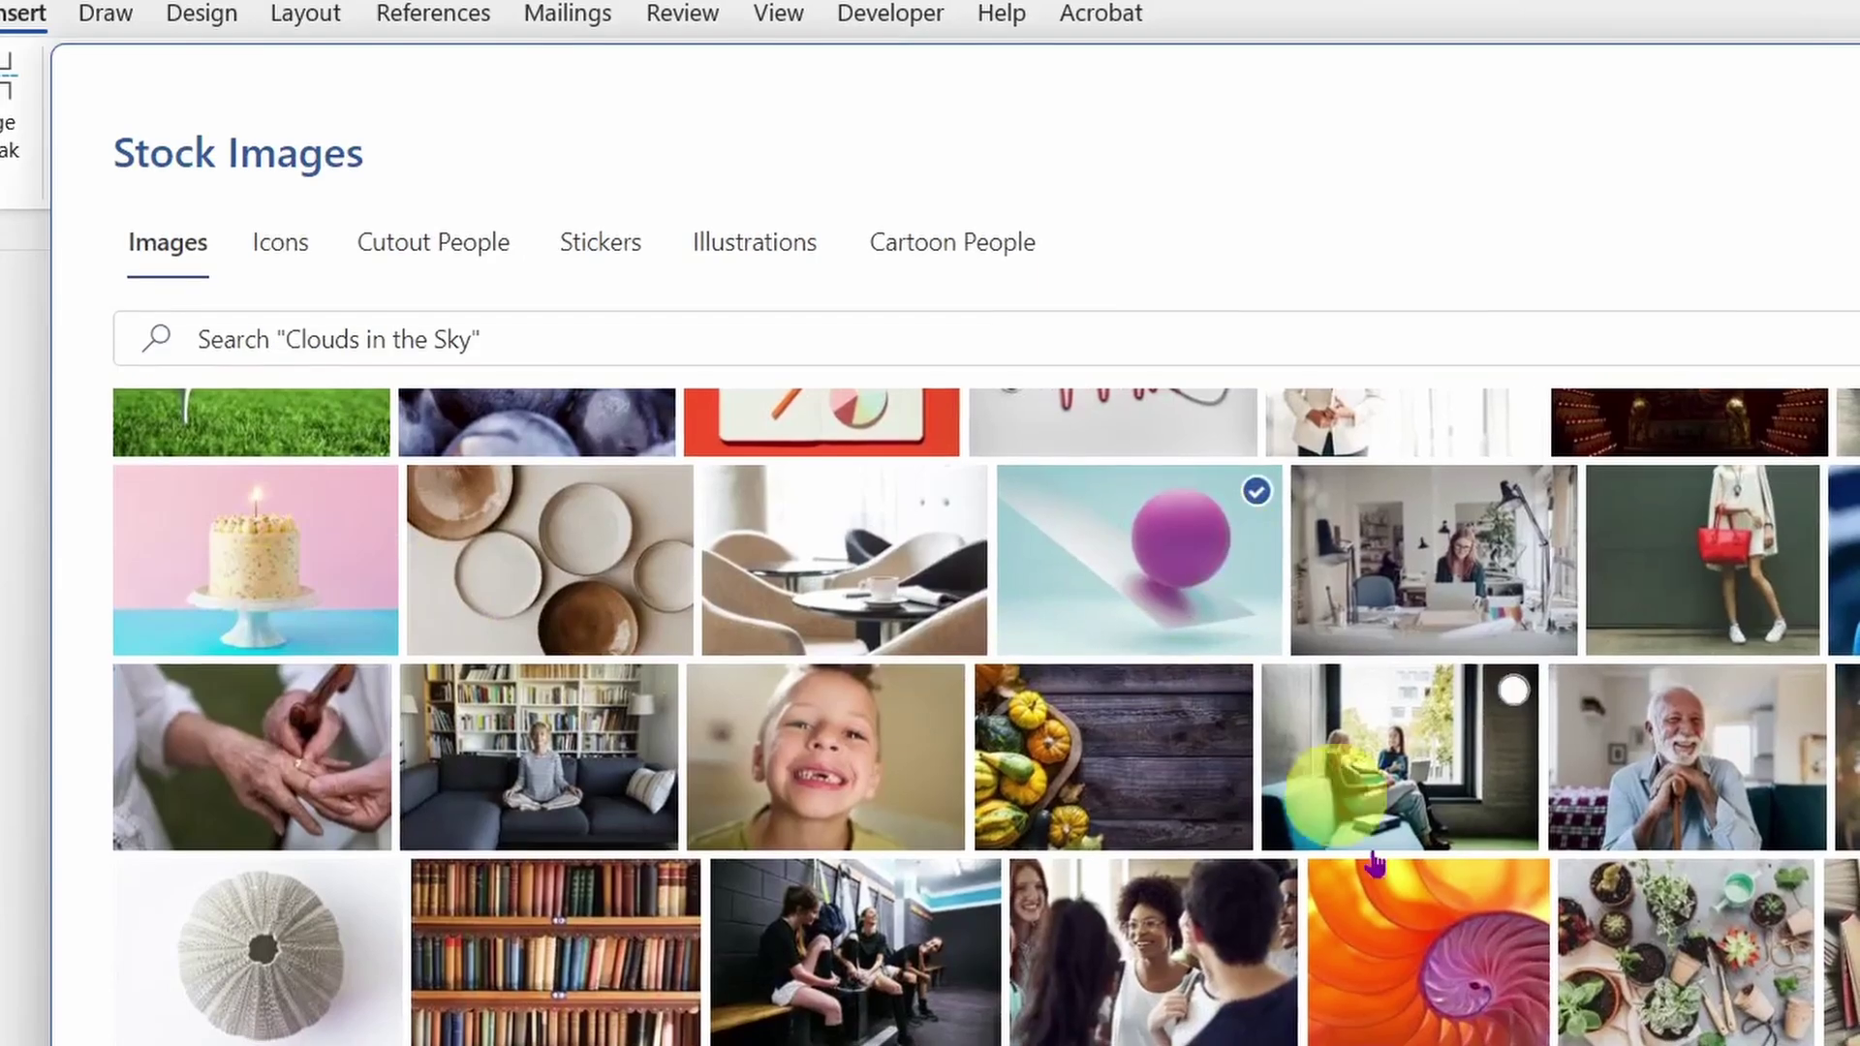
pyautogui.click(1557, 984)
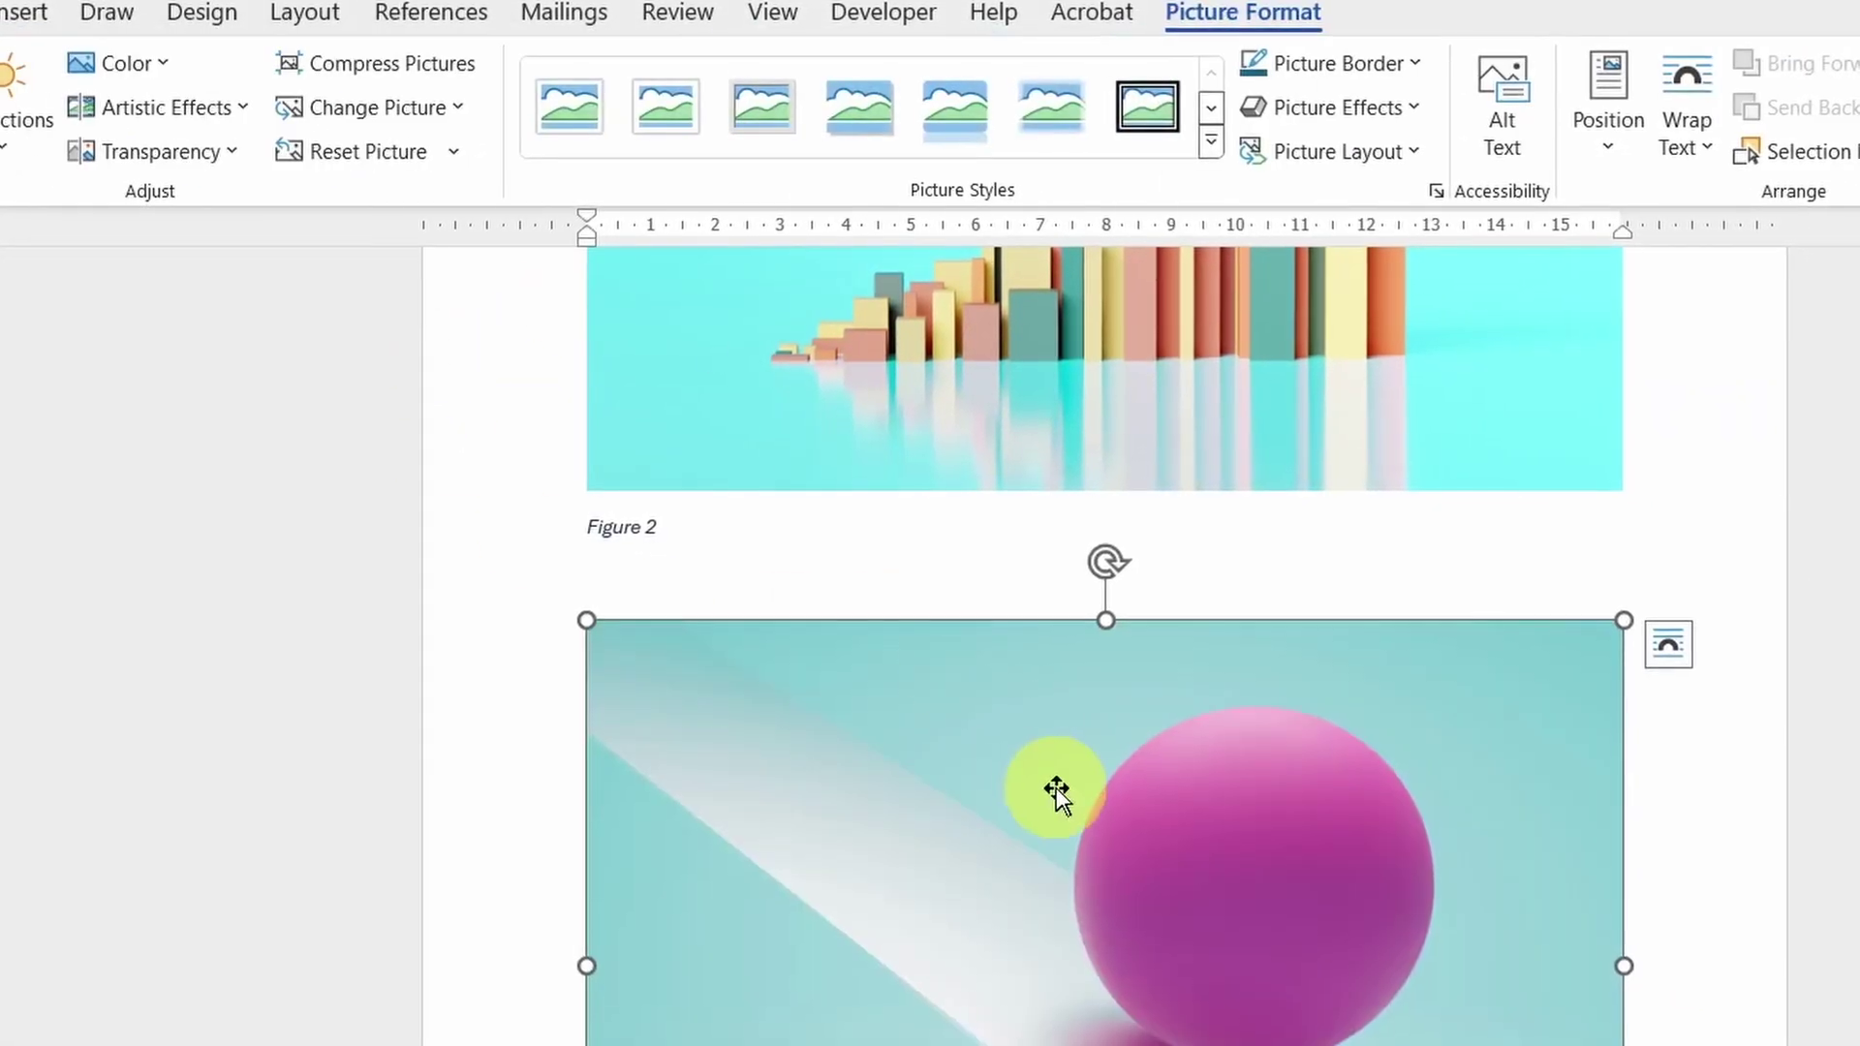
# Add the caption Figure 3 below the purple ball picture, using the Figure label.
pyautogui.click(433, 27)
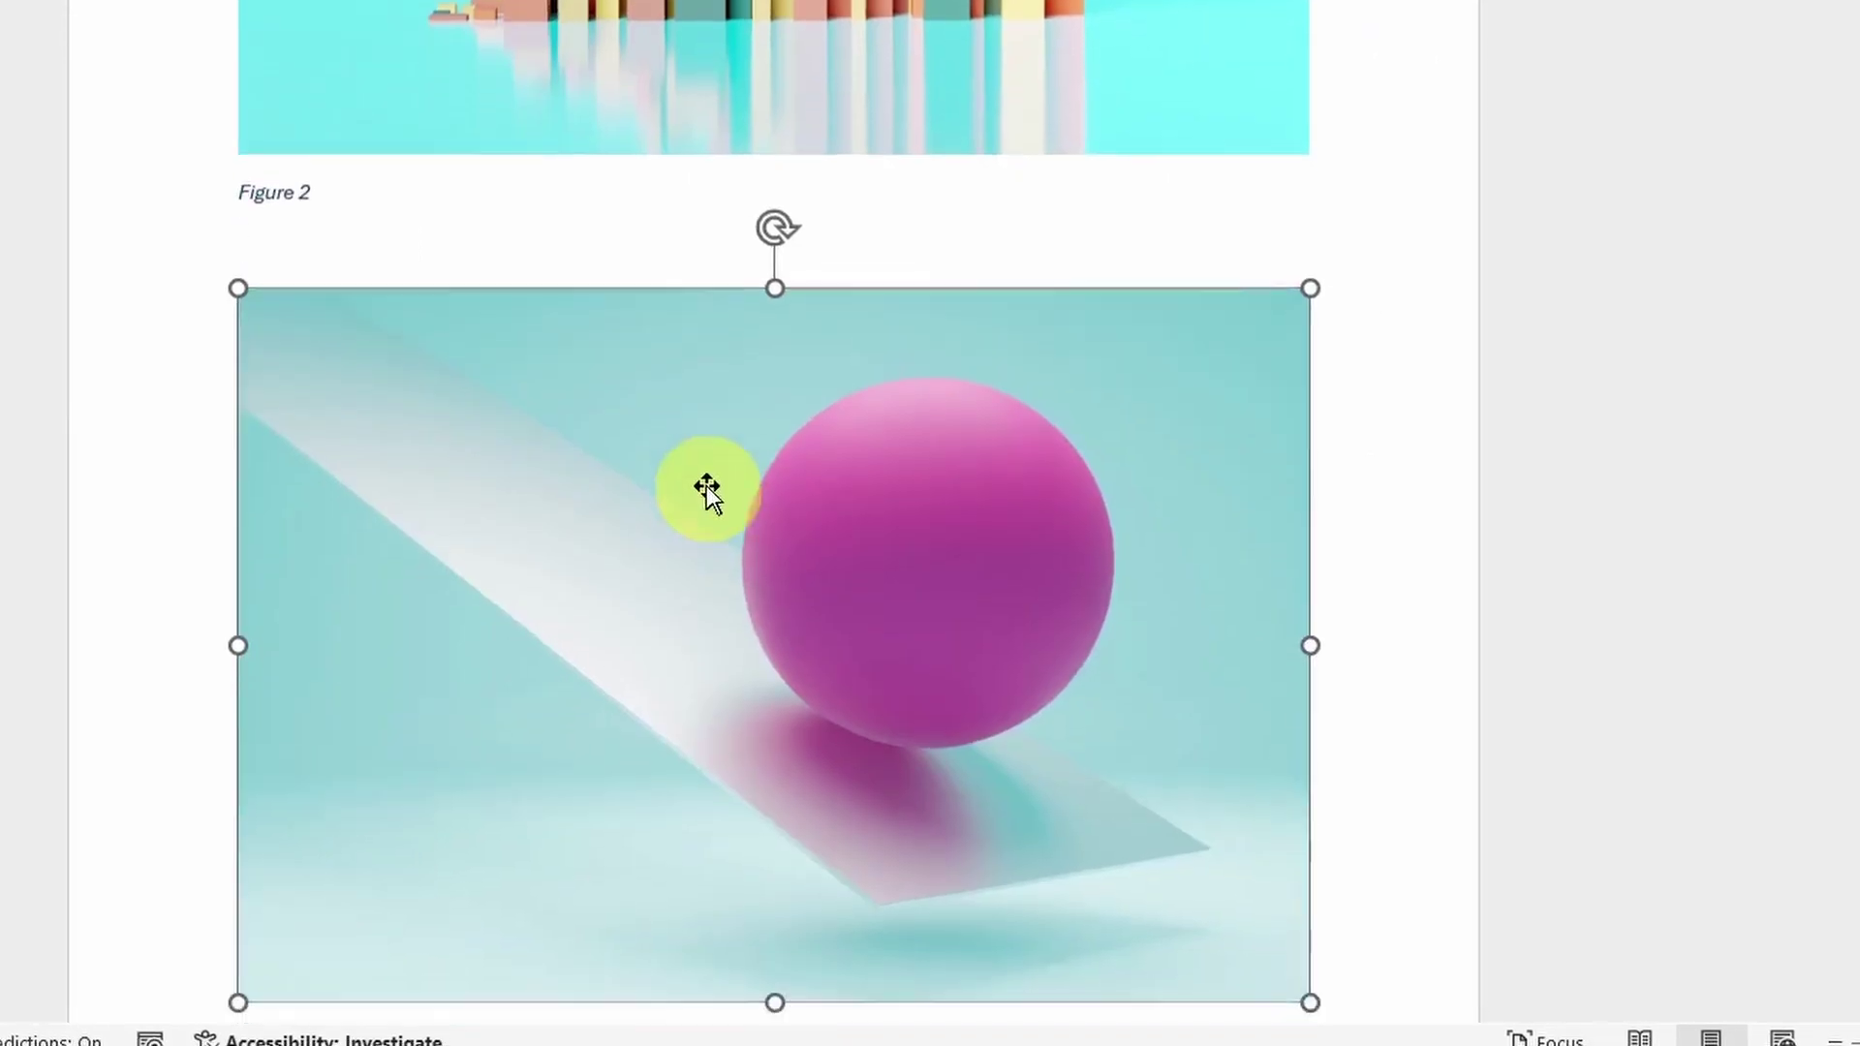
pyautogui.scroll(-2, 706, 485)
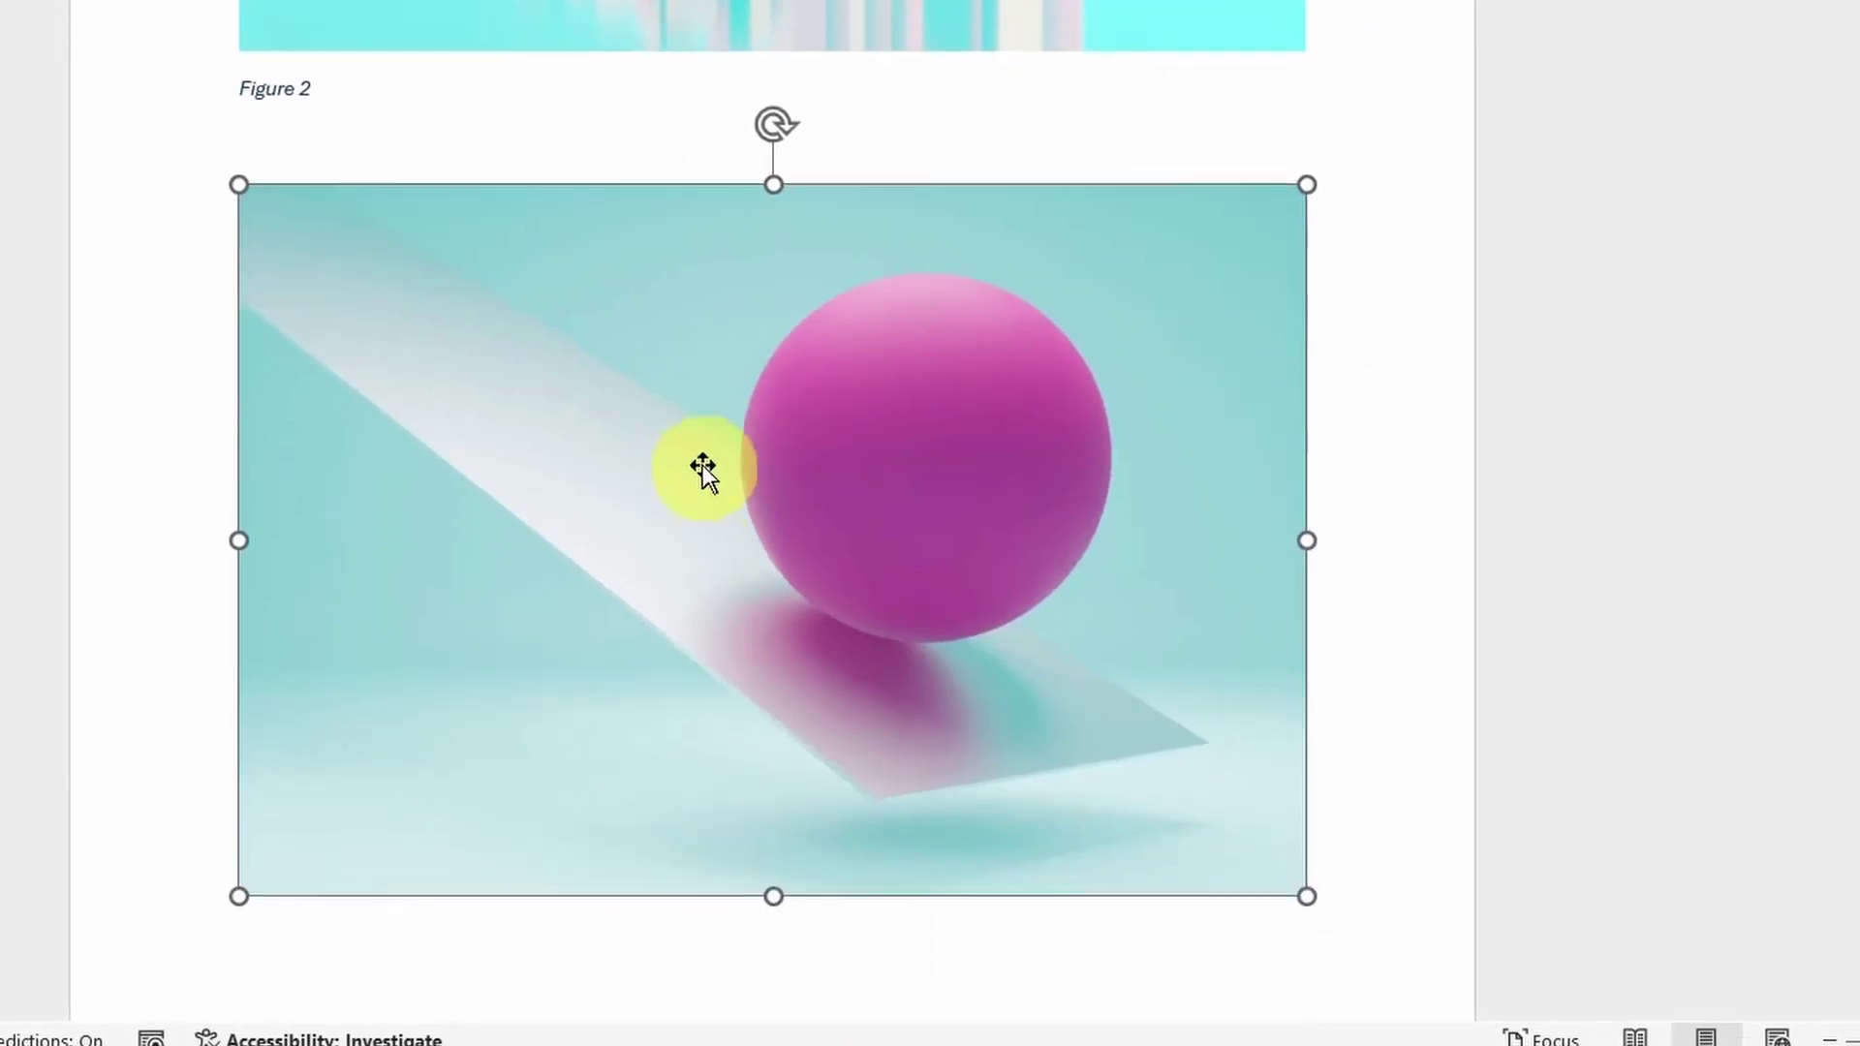
pyautogui.rightClick(699, 445)
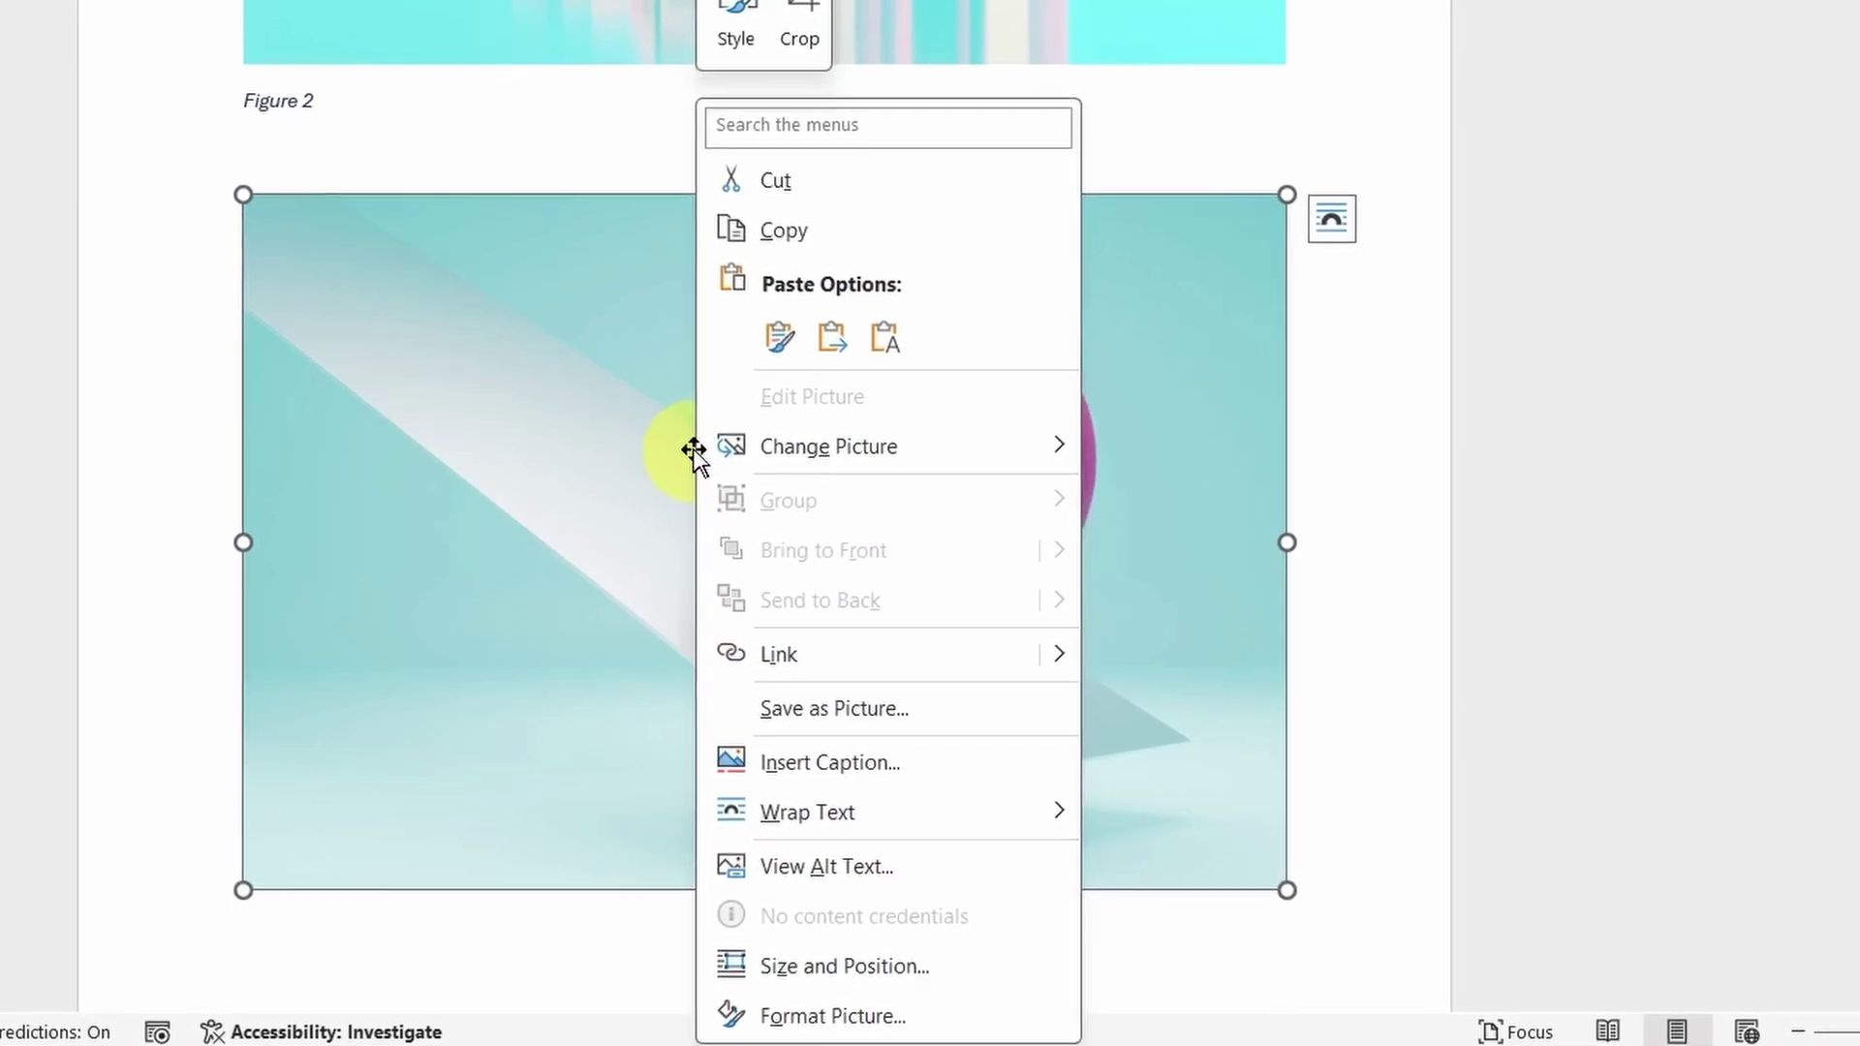
pyautogui.click(785, 762)
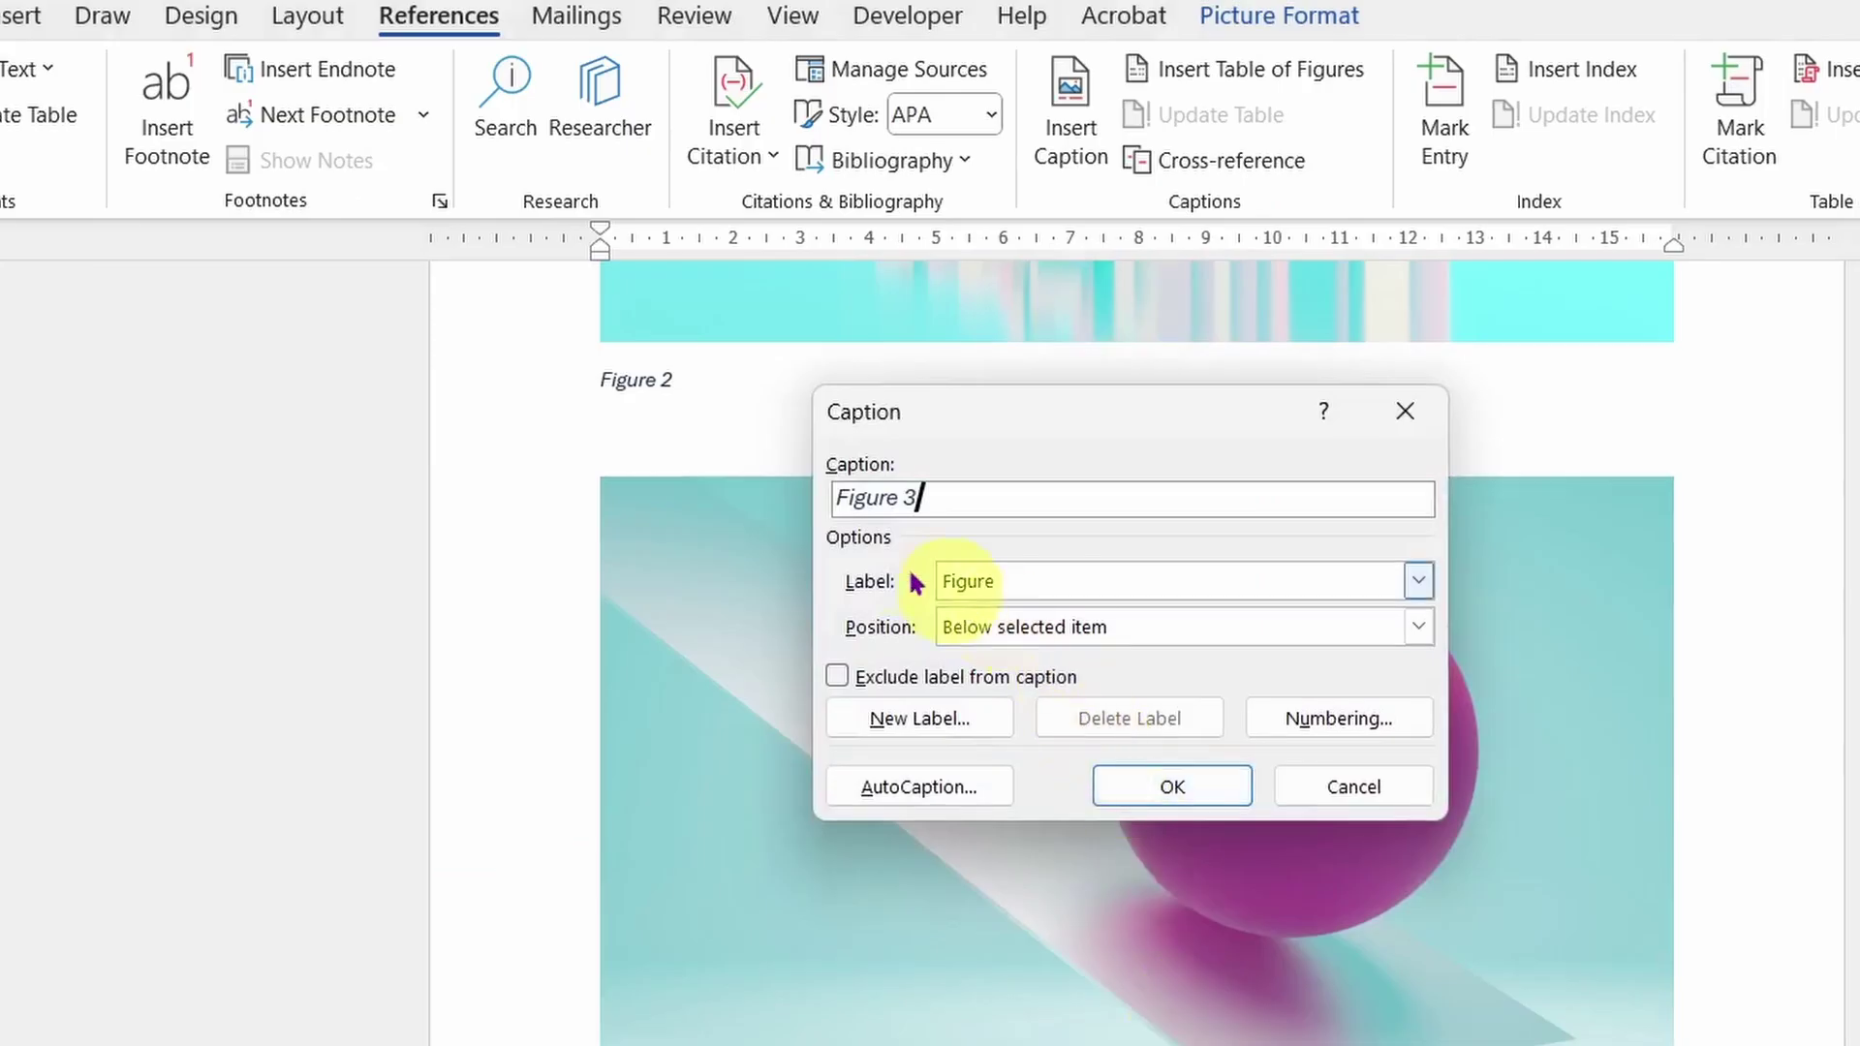
pyautogui.click(1175, 784)
# Update the table of figures on the first page to include the new caption.
pyautogui.scroll(20, 1135, 652)
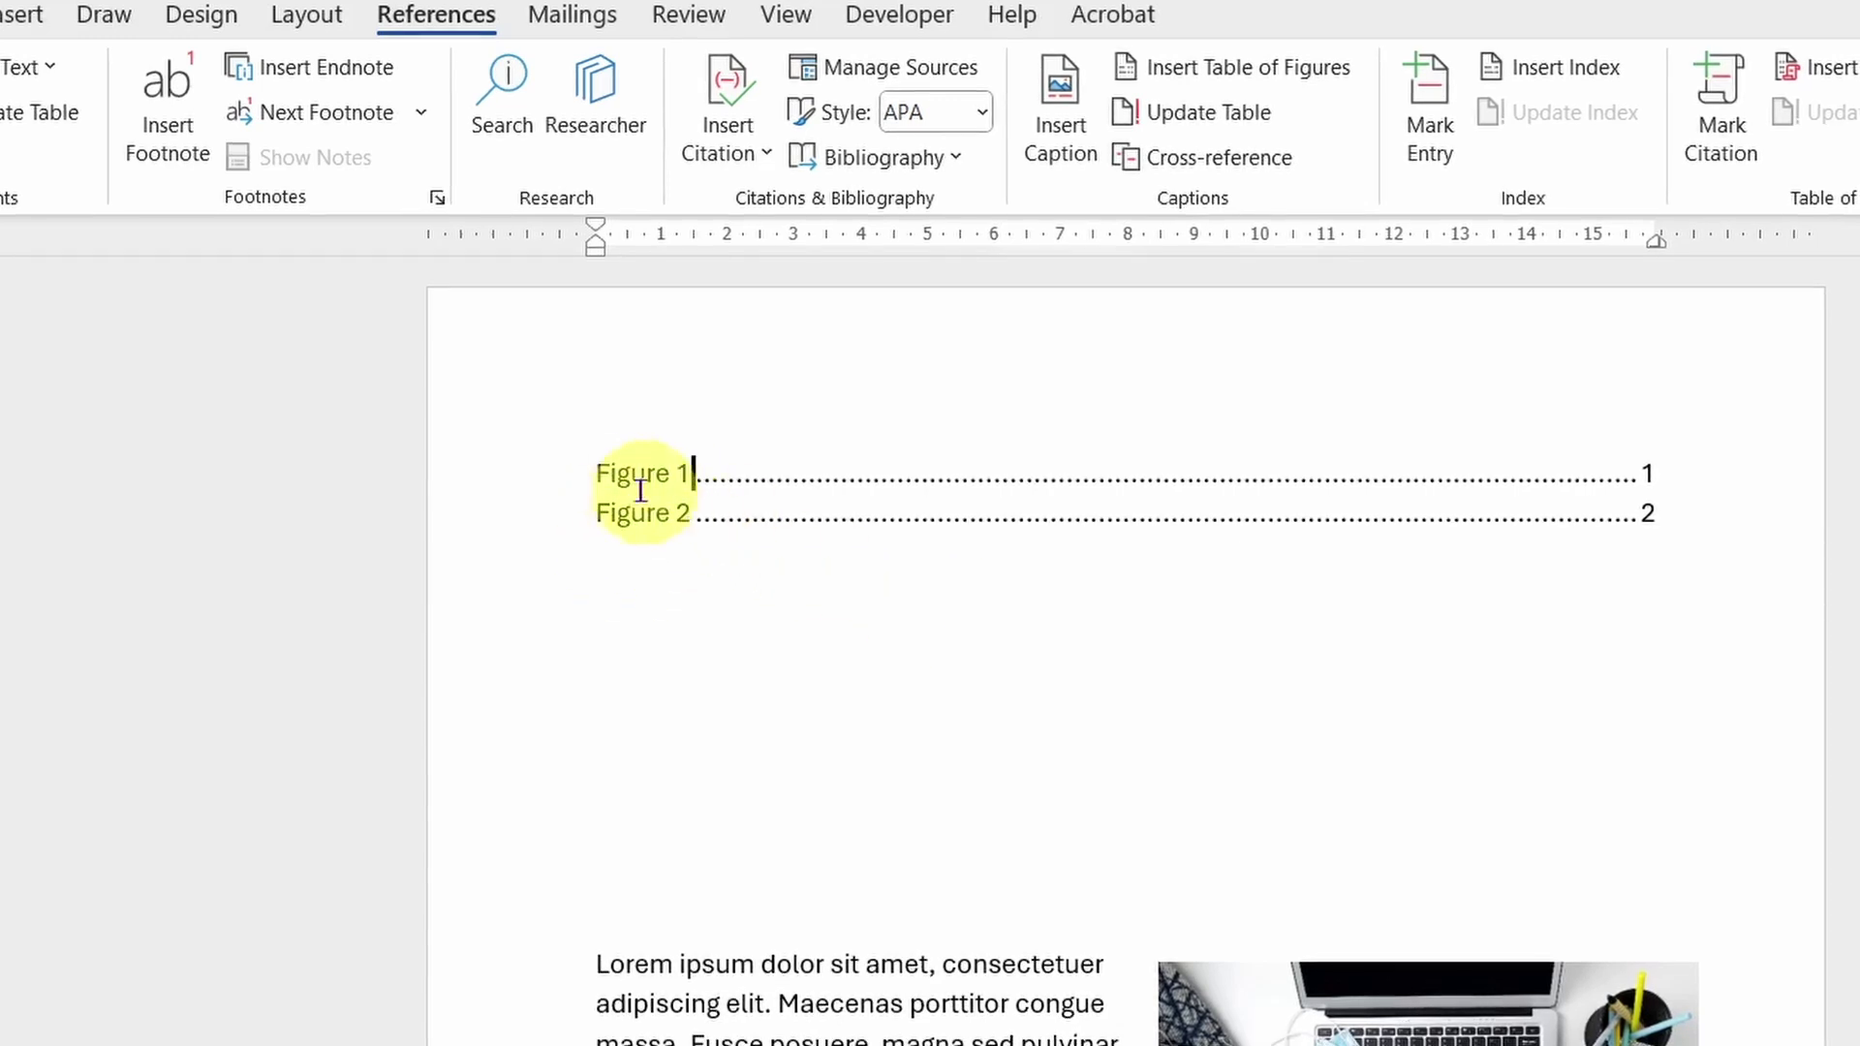
pyautogui.click(612, 467)
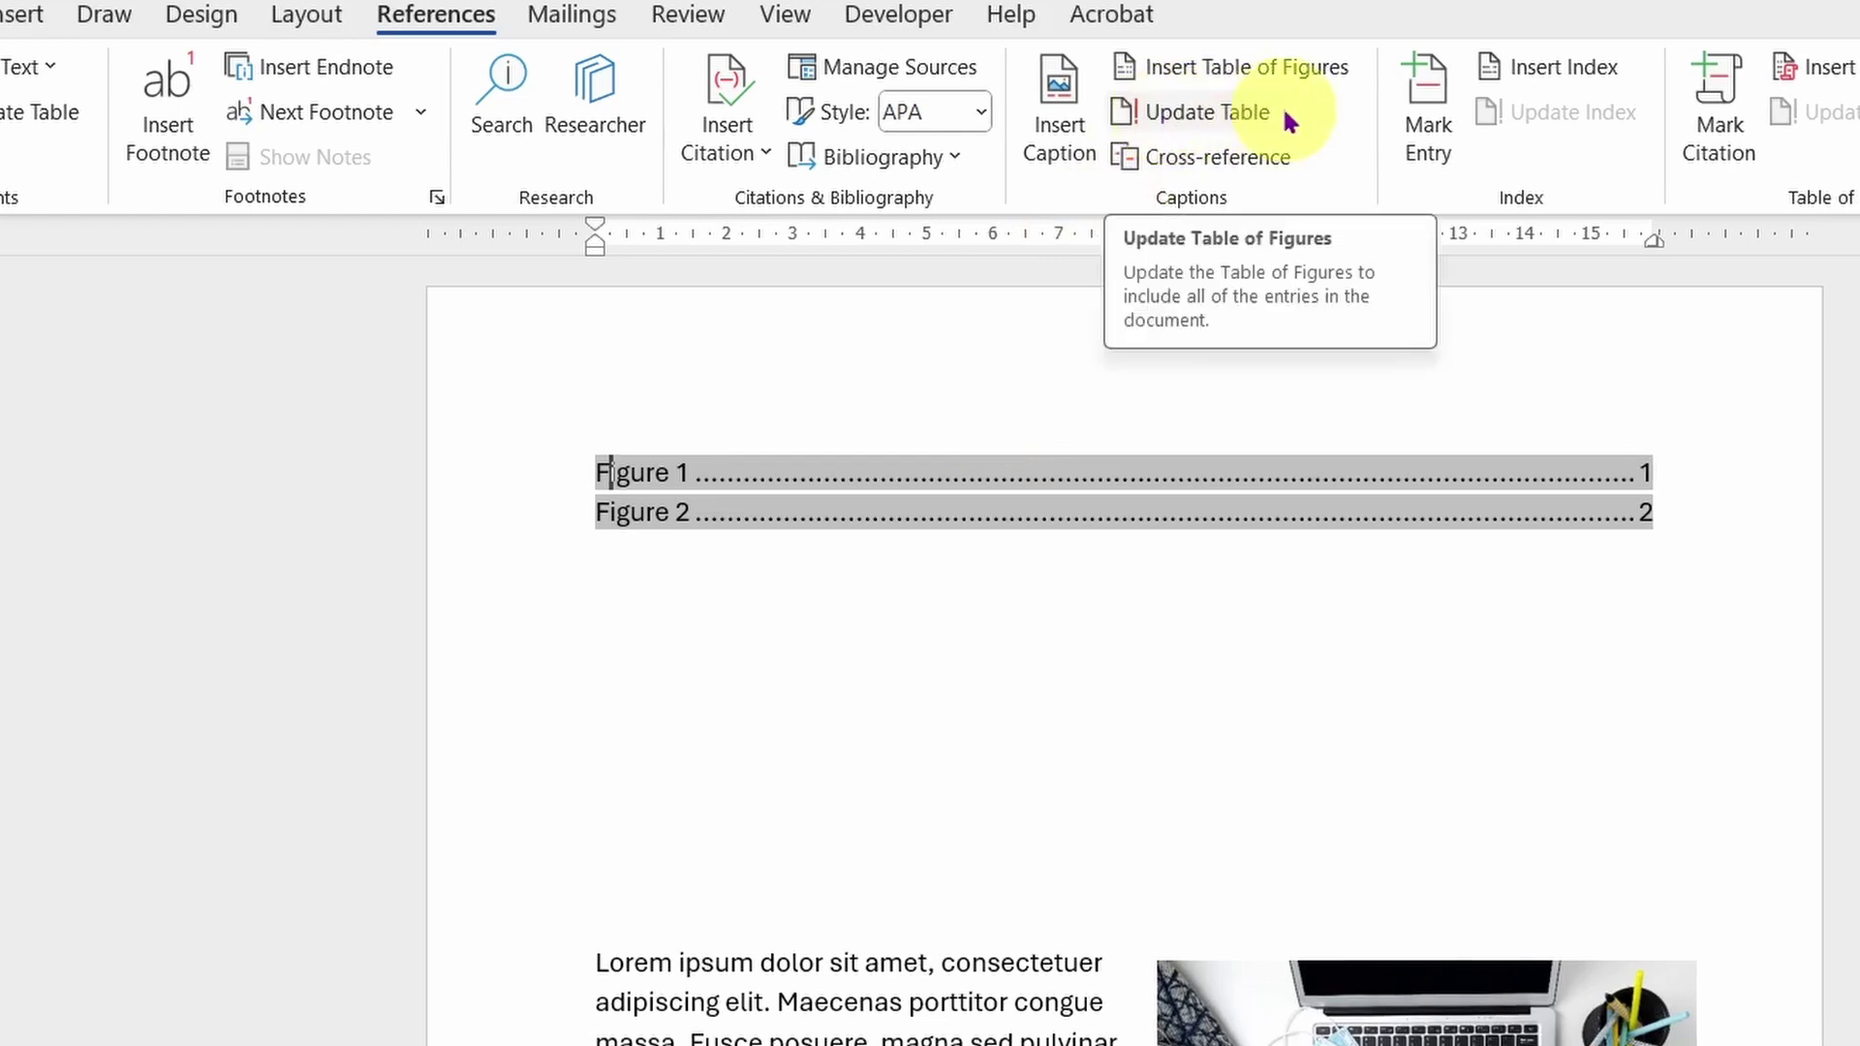
pyautogui.click(1201, 114)
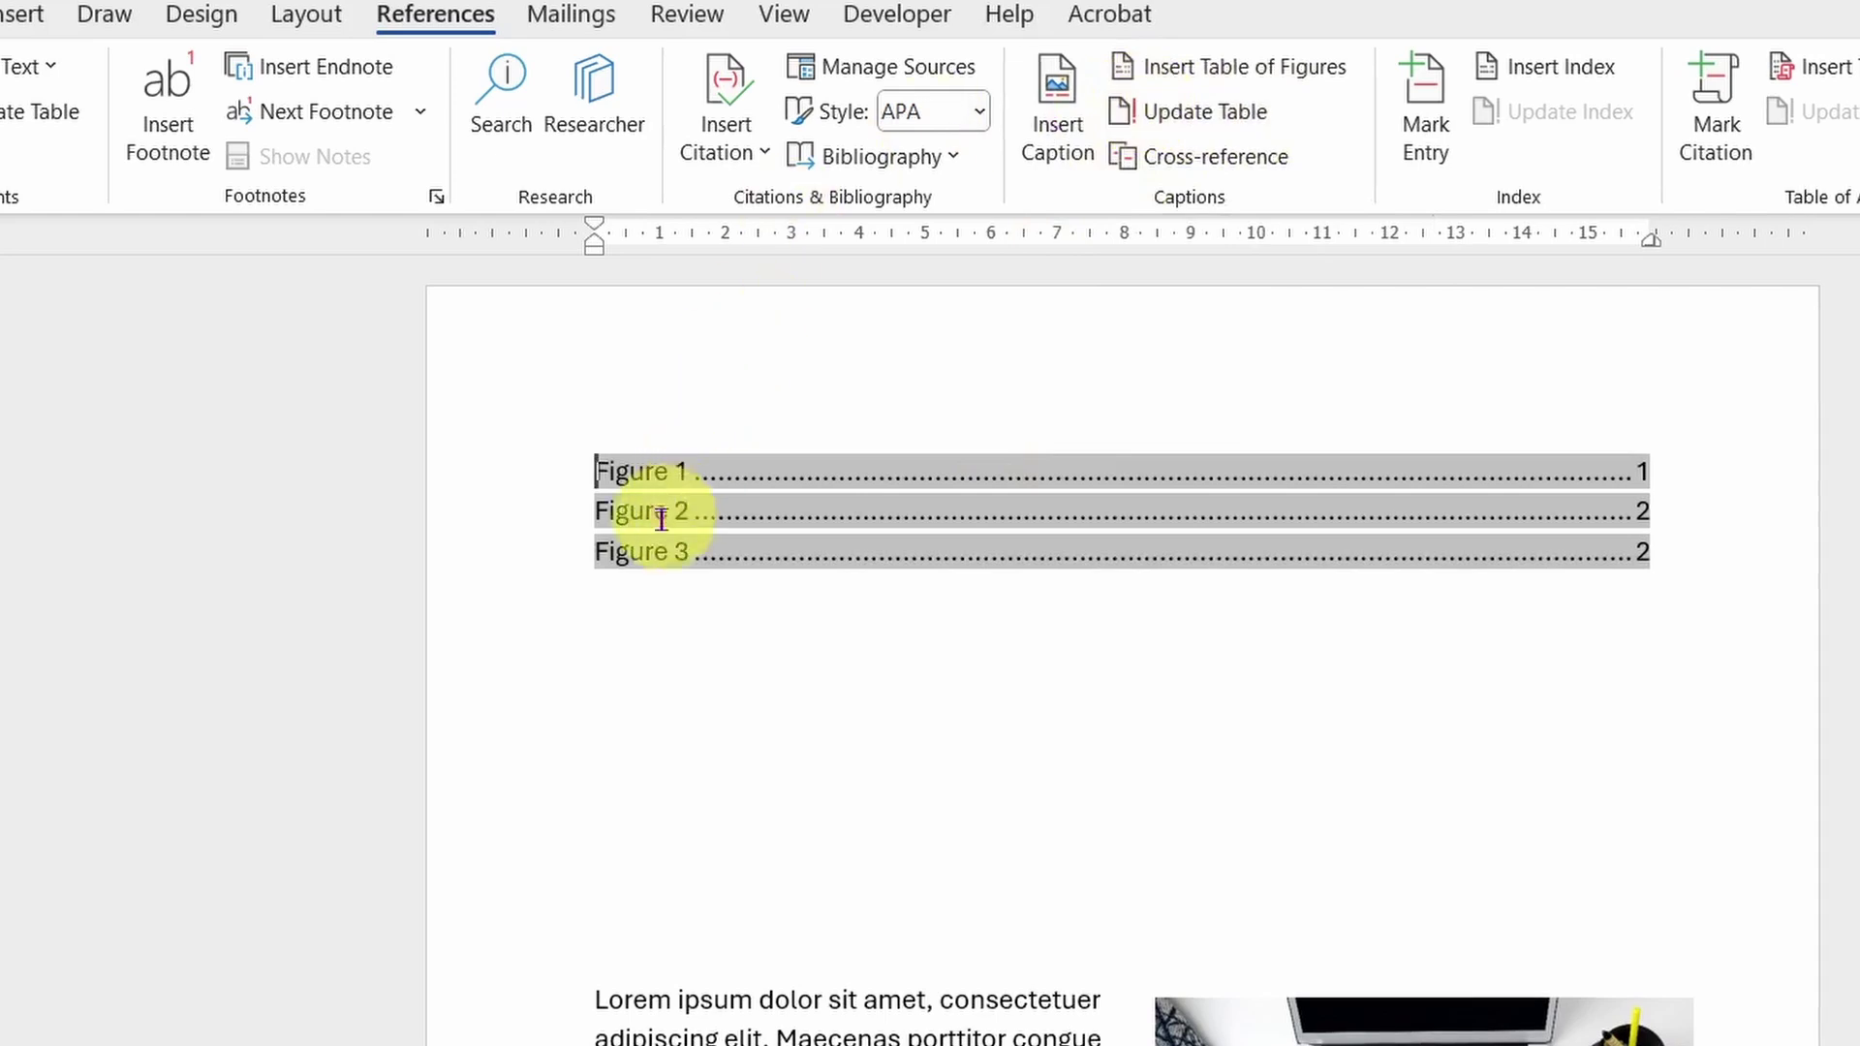
# Follow the Figure 3 entry in the table of figures to its captioned picture and return to the list.
pyautogui.click(616, 584)
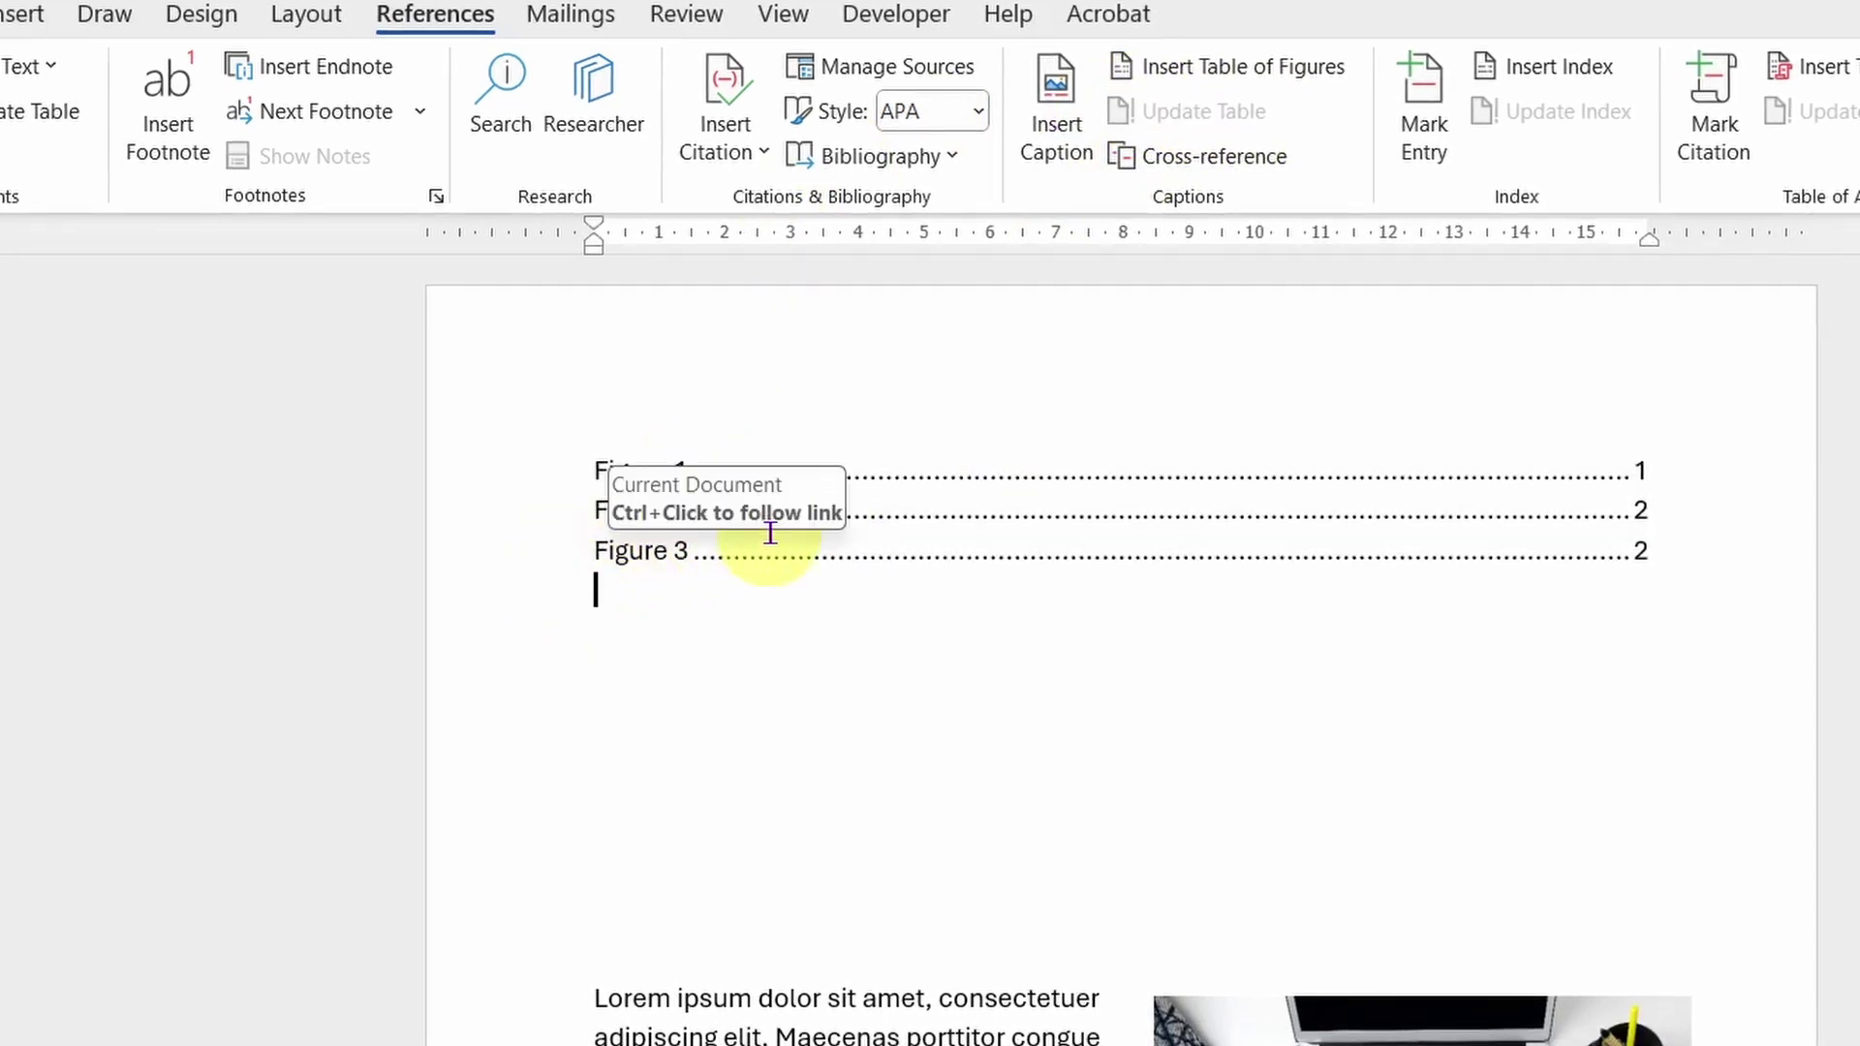
pyautogui.keyDown('ctrl'); pyautogui.click(626, 548); pyautogui.keyUp('ctrl')
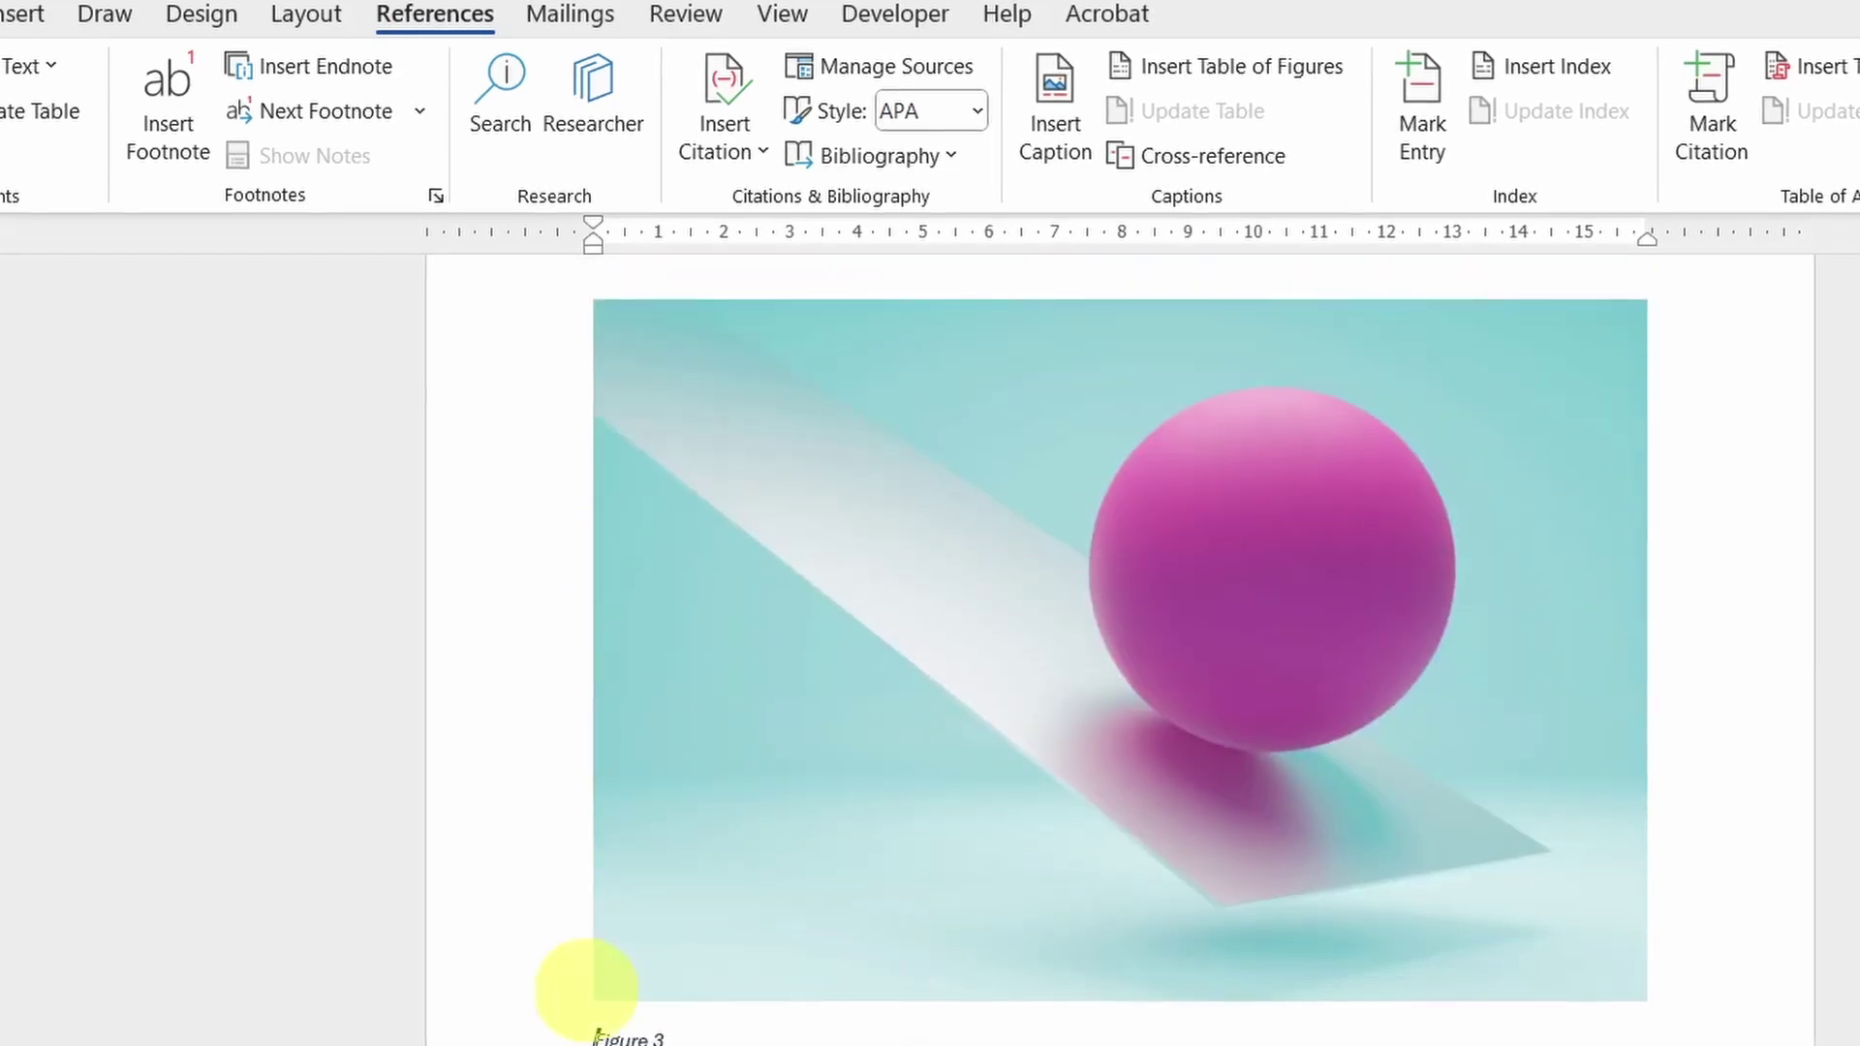
pyautogui.scroll(20, 1120, 640)
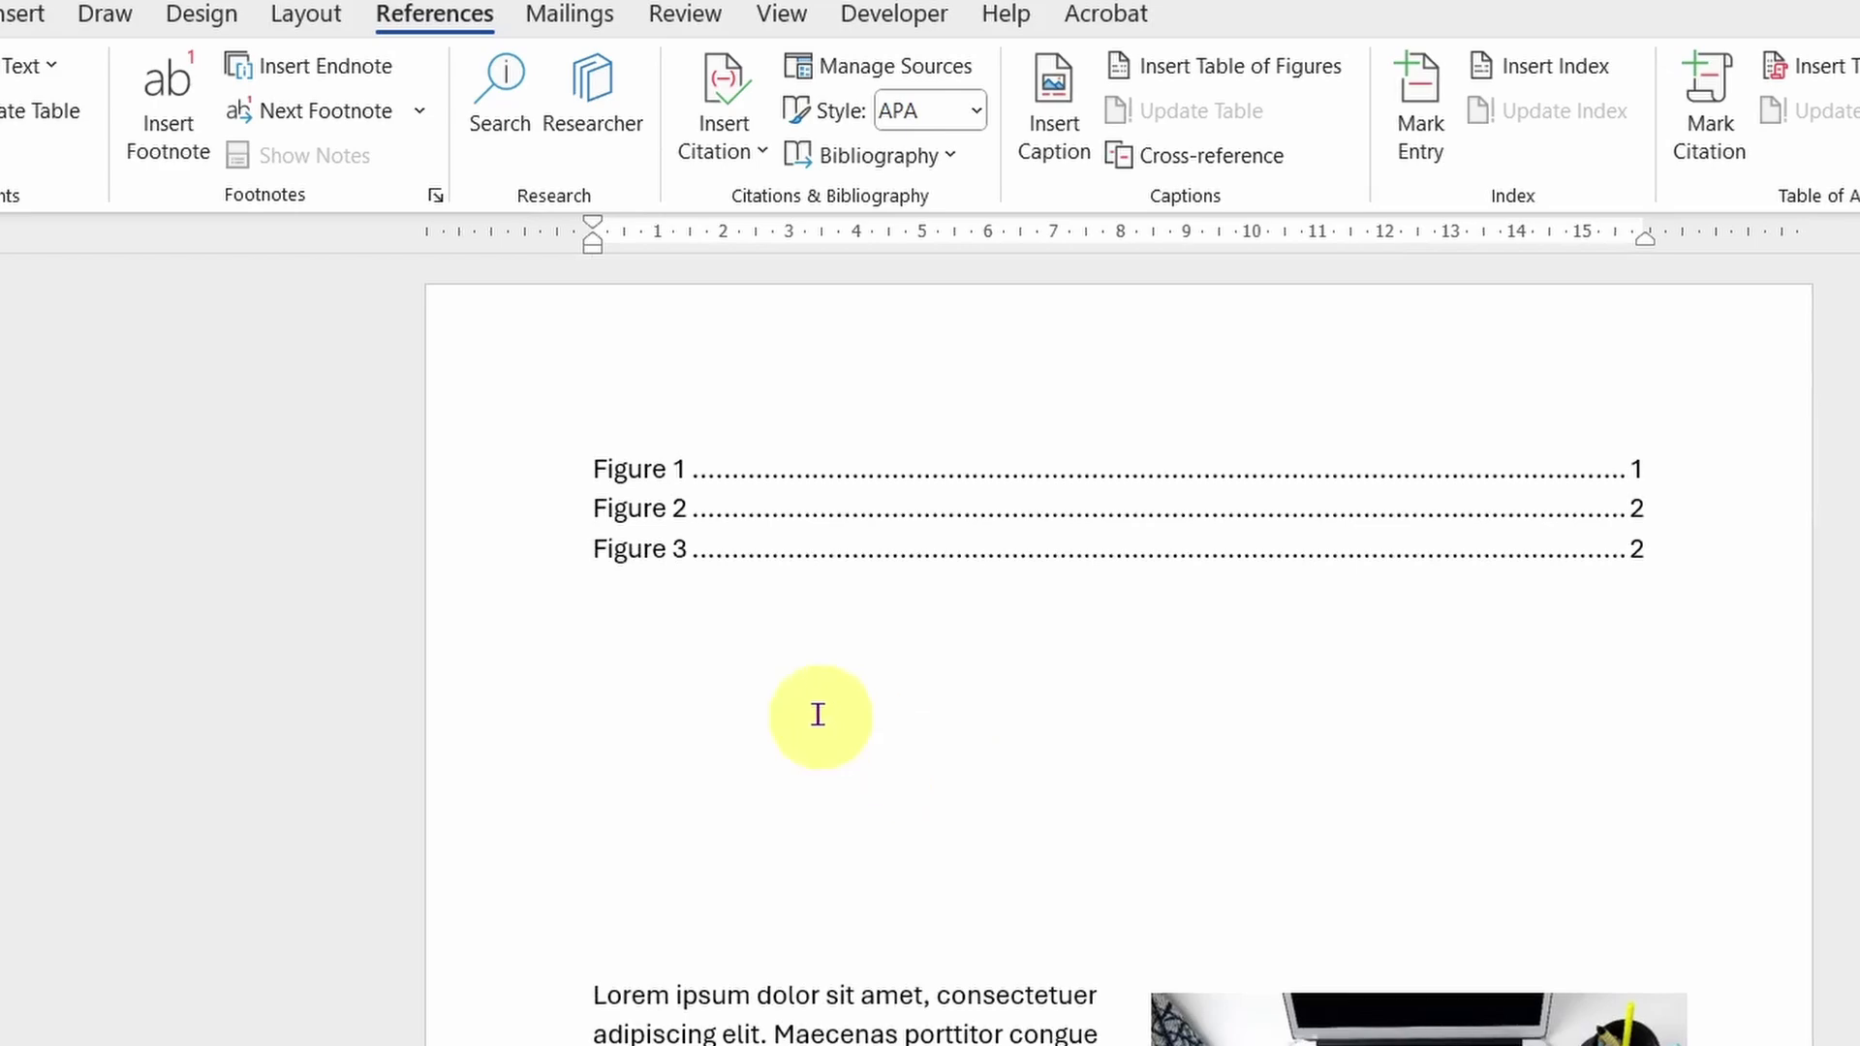
pyautogui.click(1155, 155)
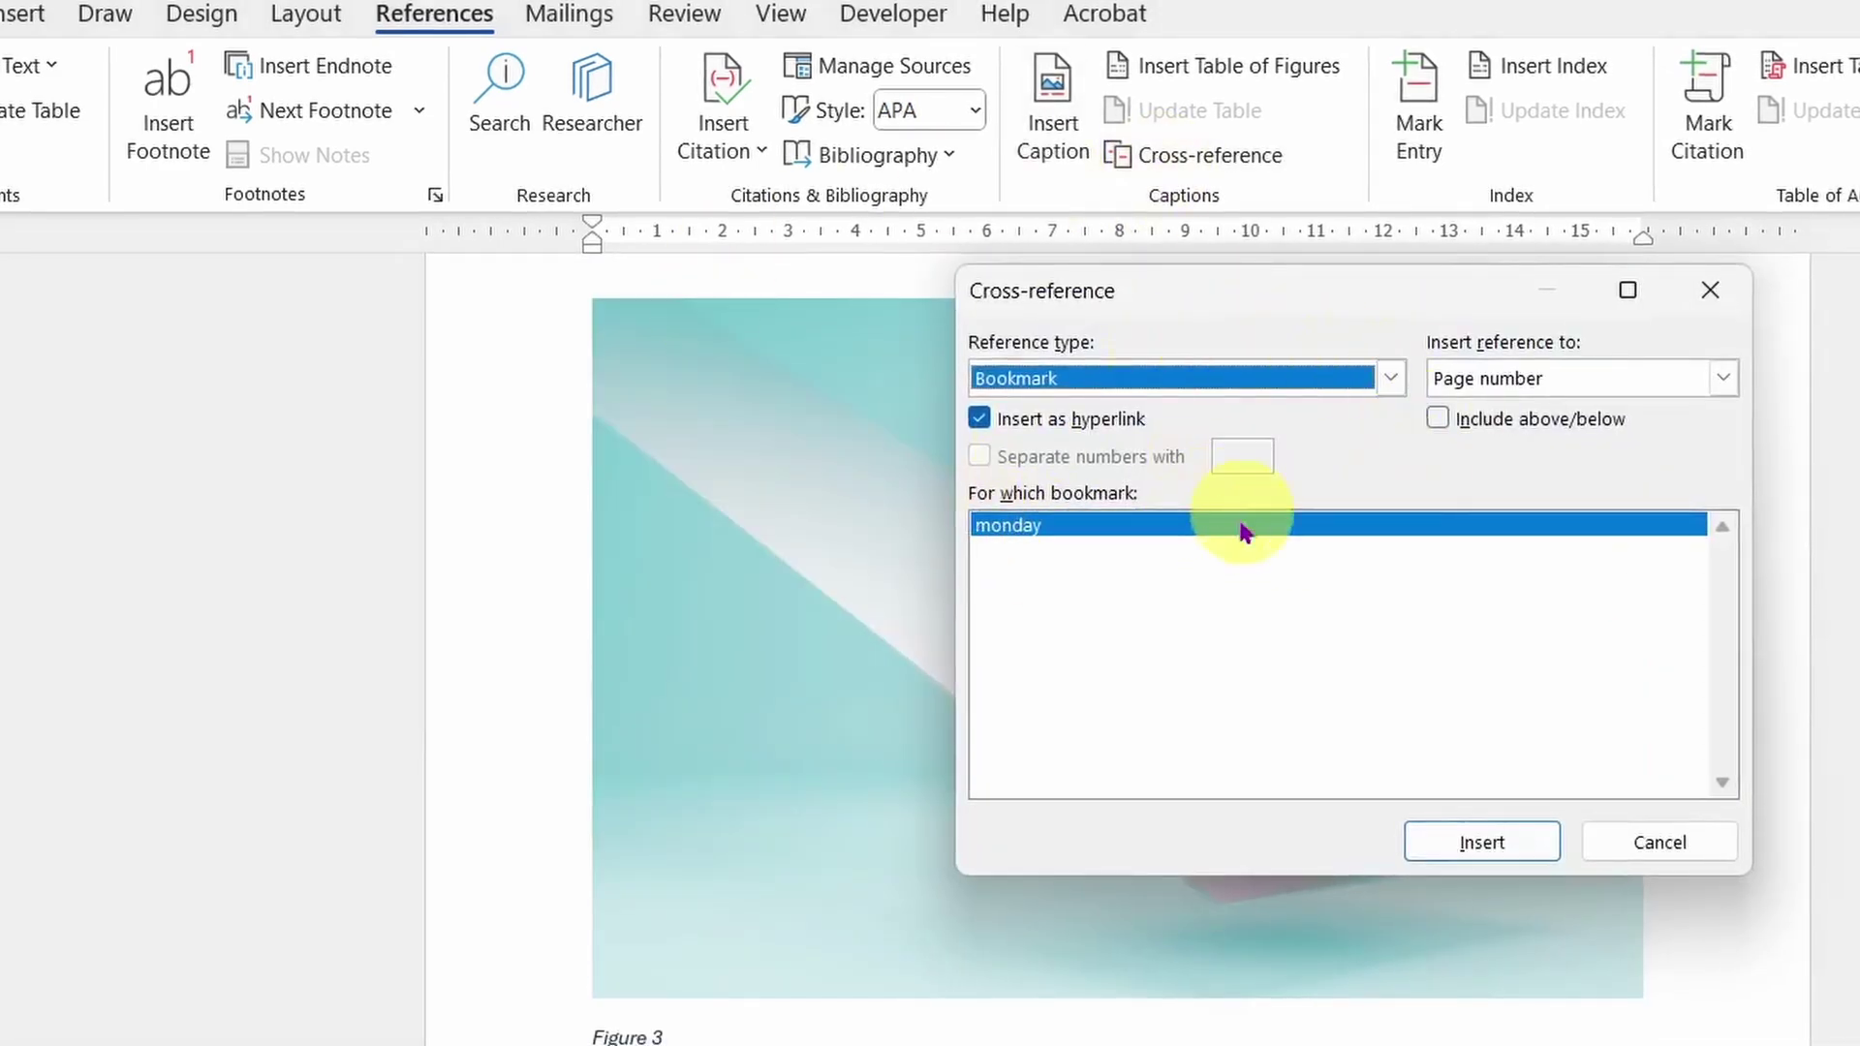
pyautogui.click(1658, 842)
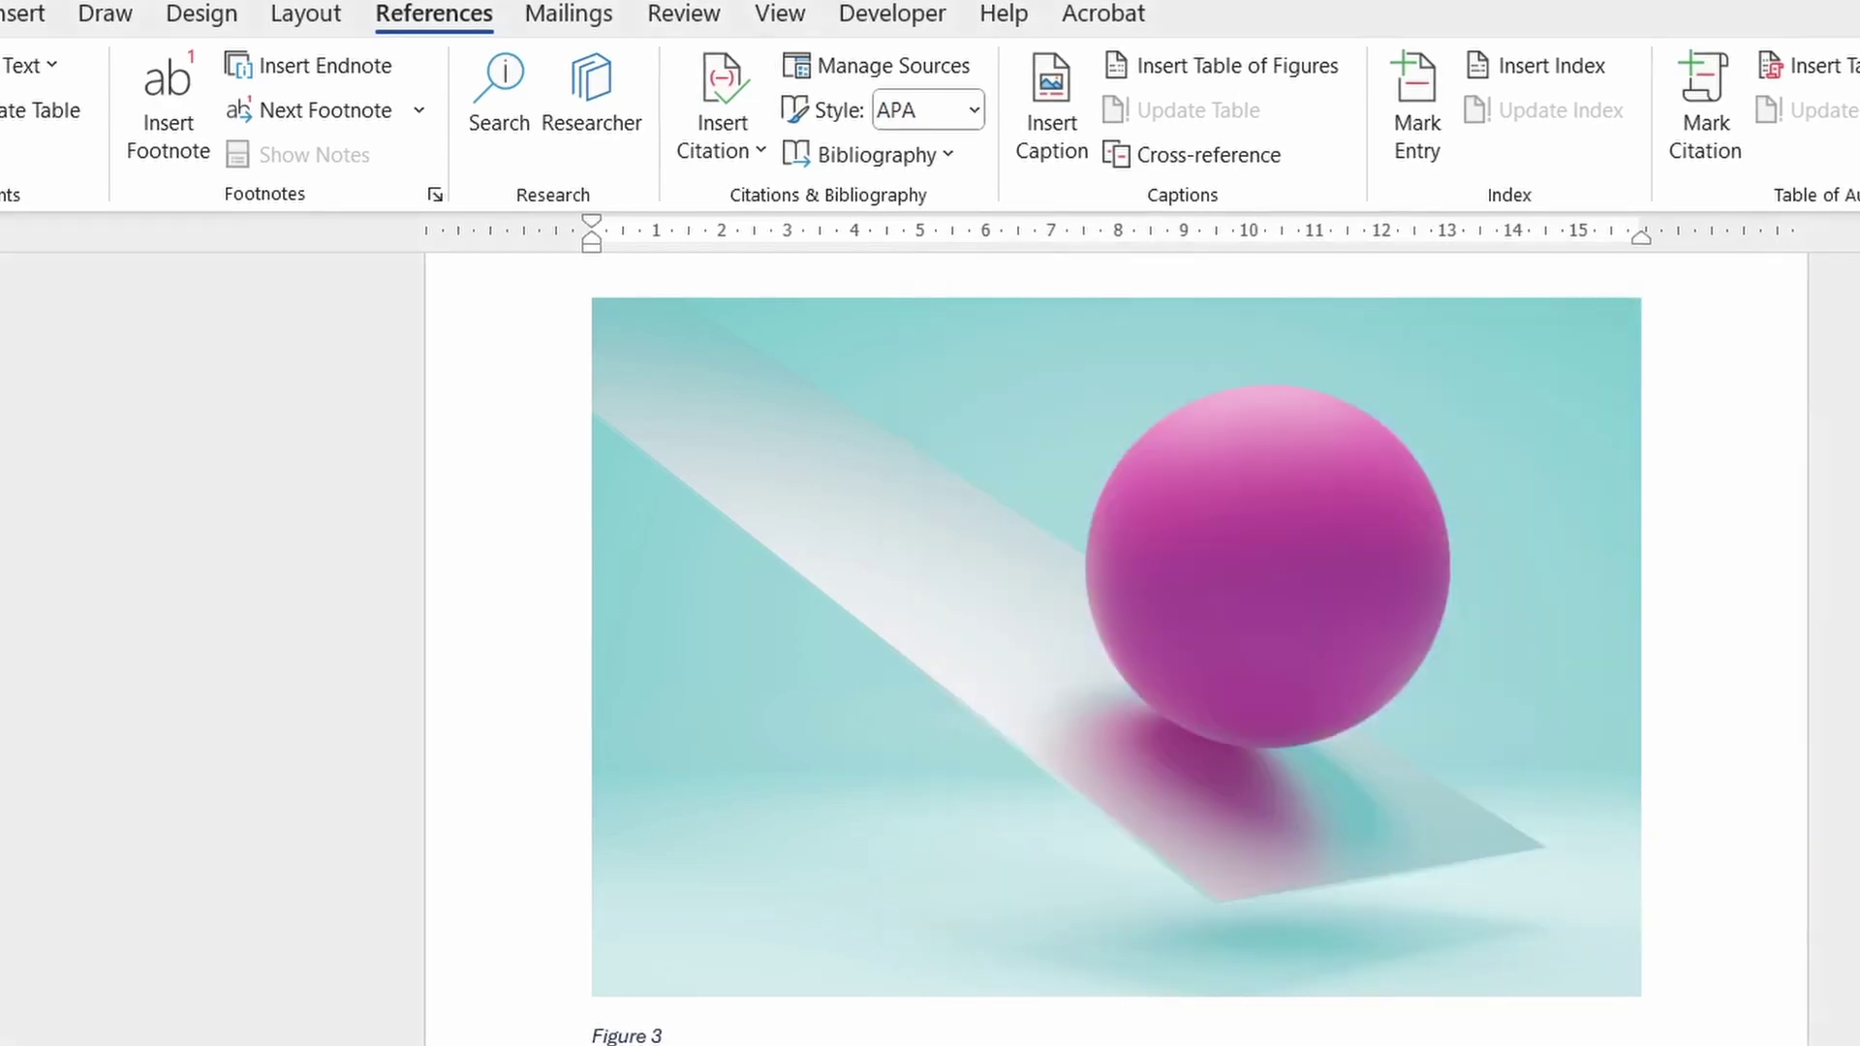
pyautogui.scroll(15, 1114, 659)
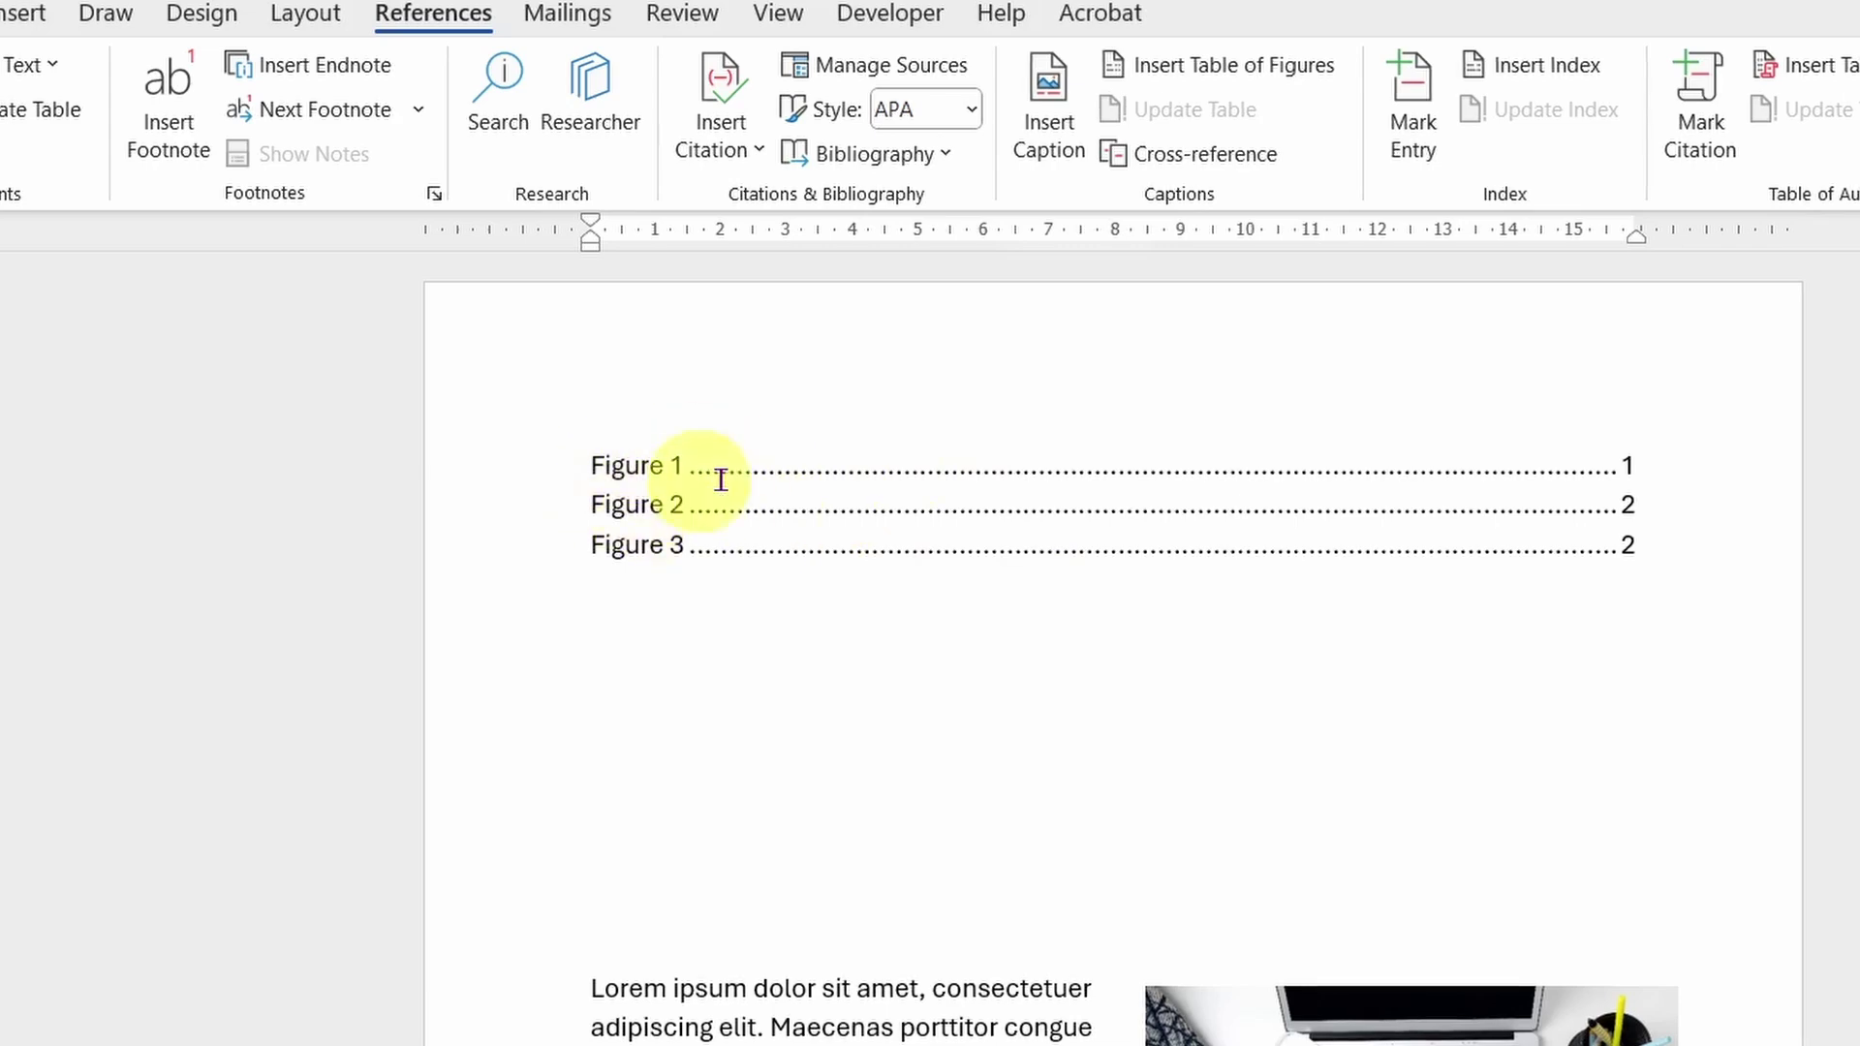
# Insert a table of figures for the Table captions below the figures list, with no tab leader, and follow its Table 1 entry.
pyautogui.click(680, 682)
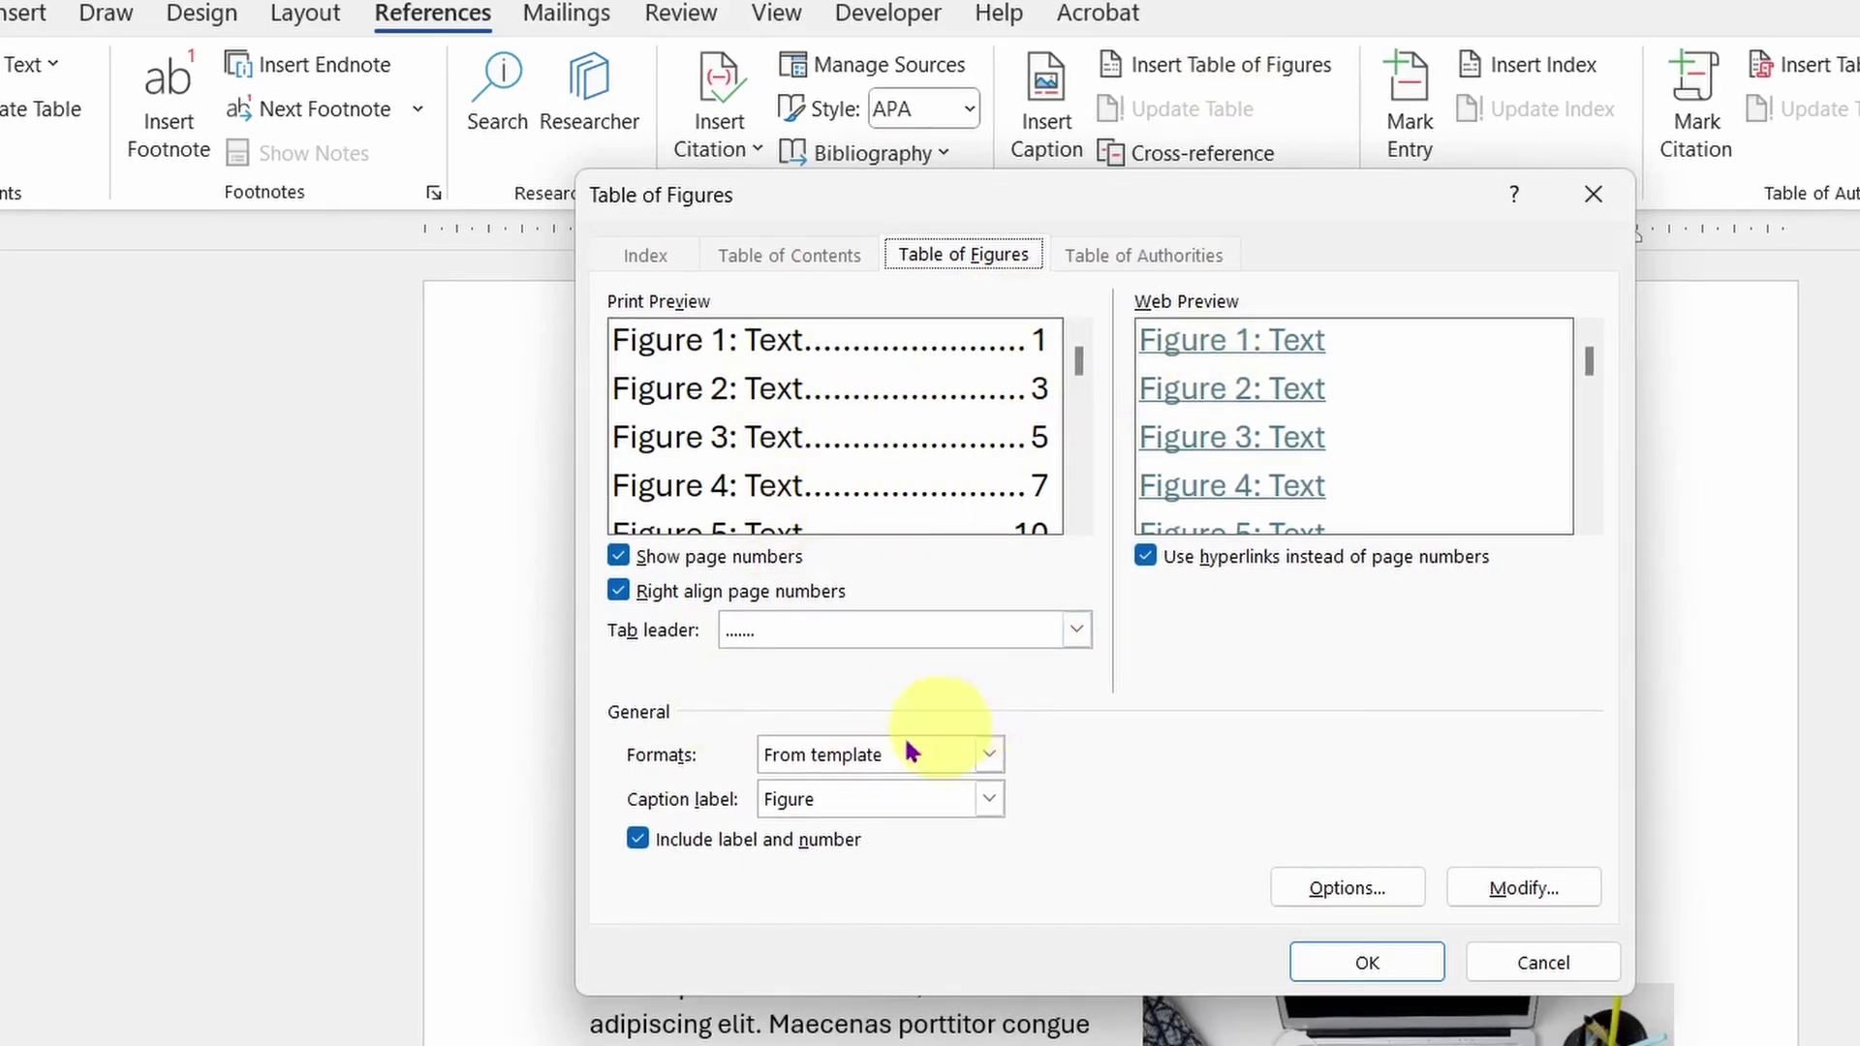
pyautogui.click(986, 801)
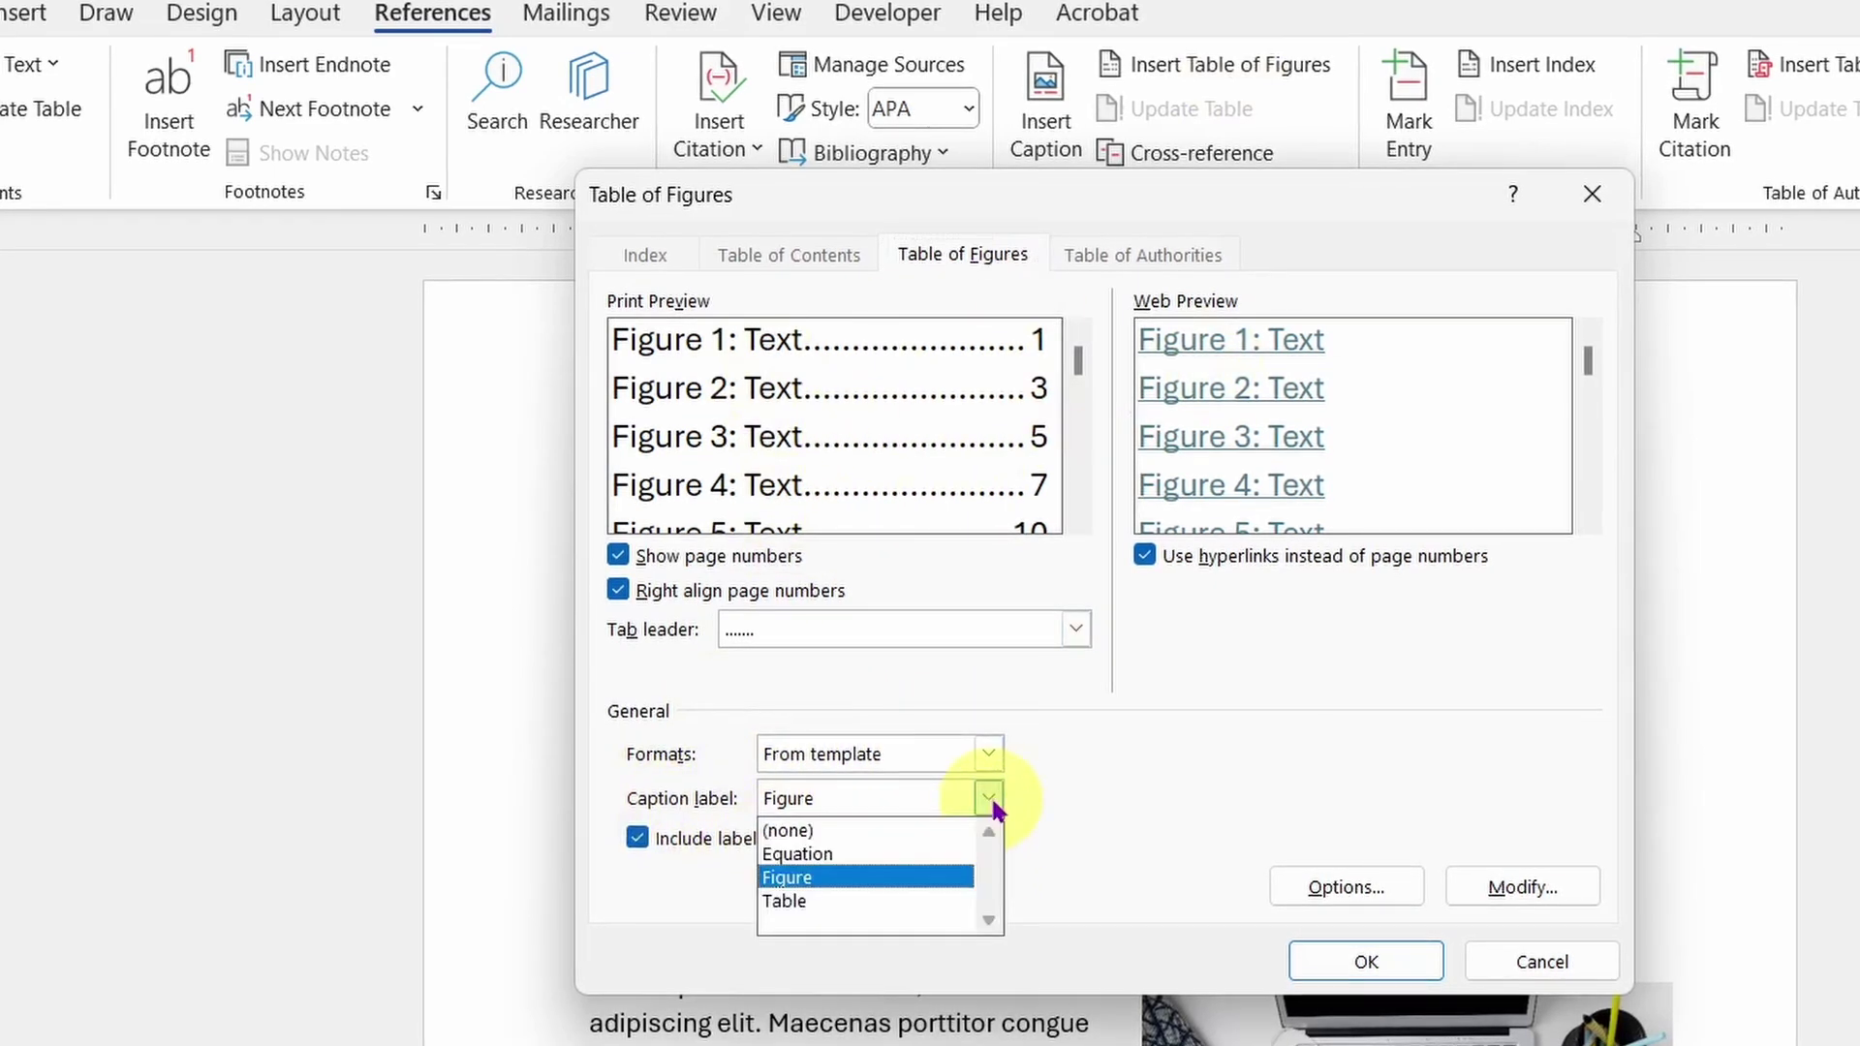
pyautogui.click(796, 907)
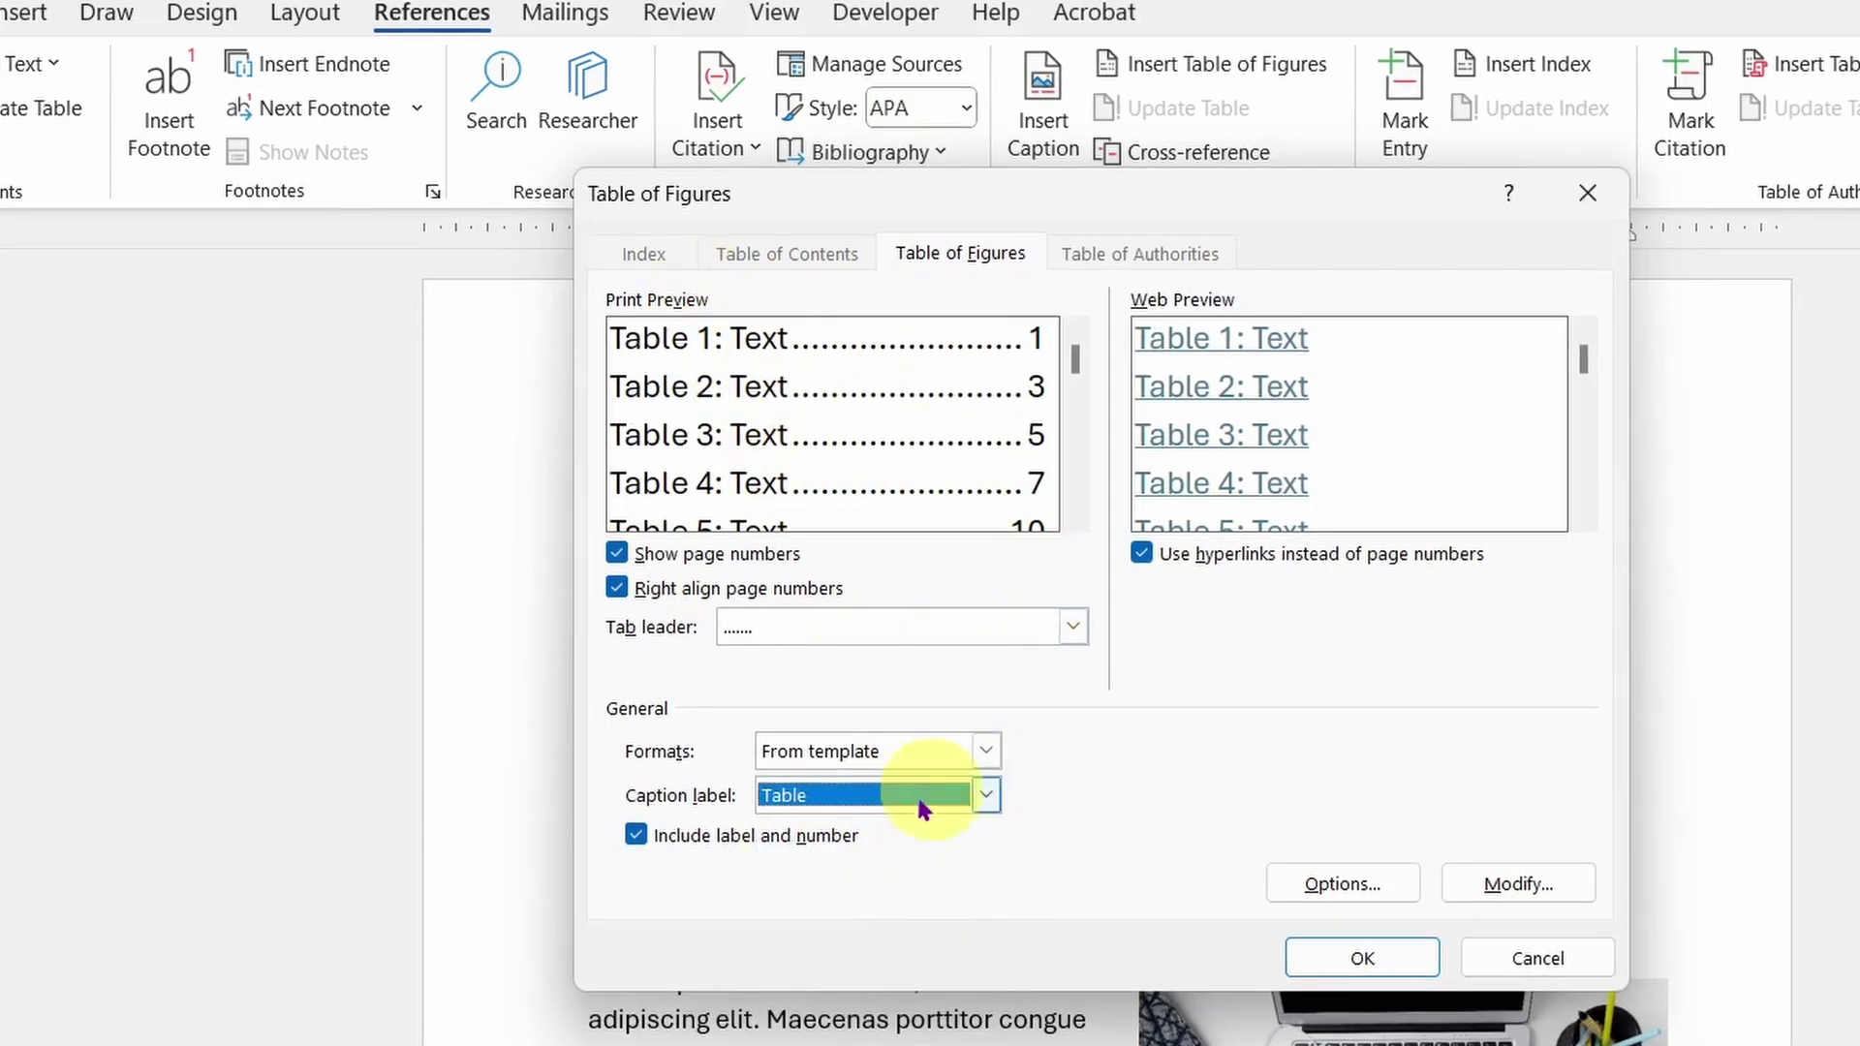
pyautogui.click(1073, 642)
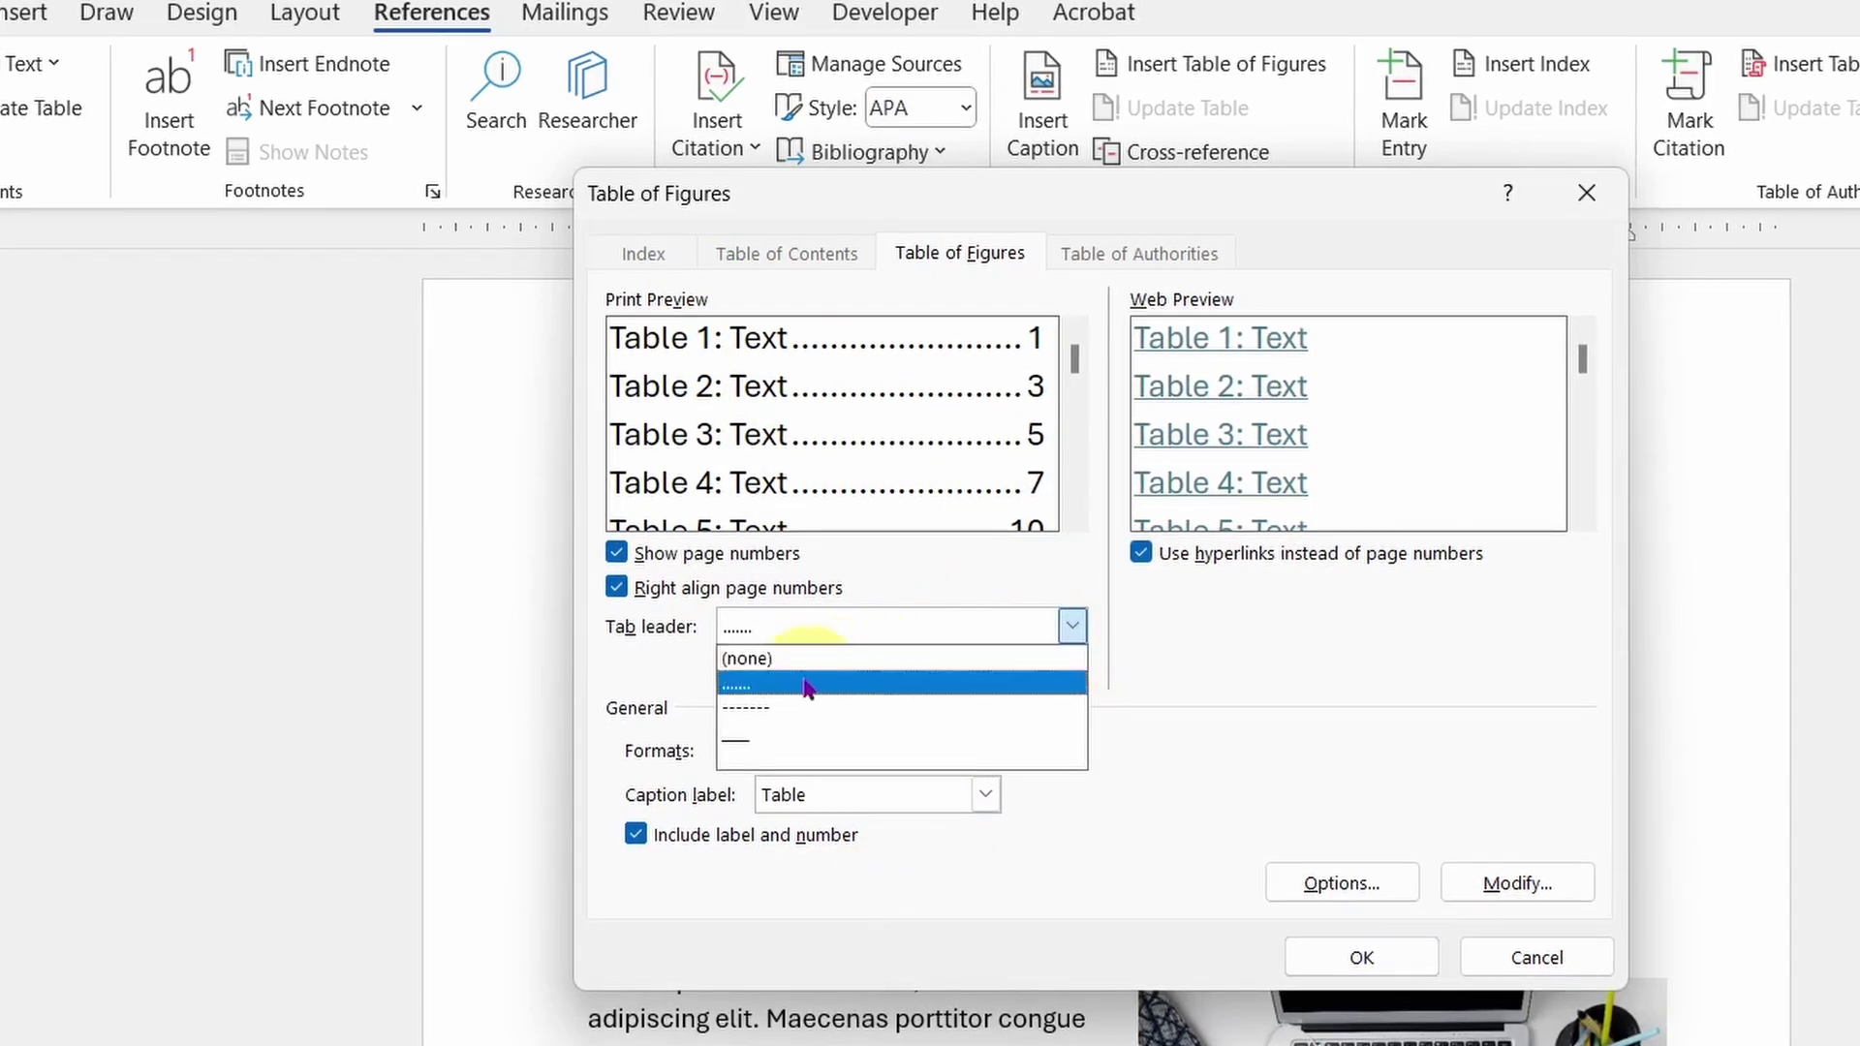
pyautogui.click(759, 660)
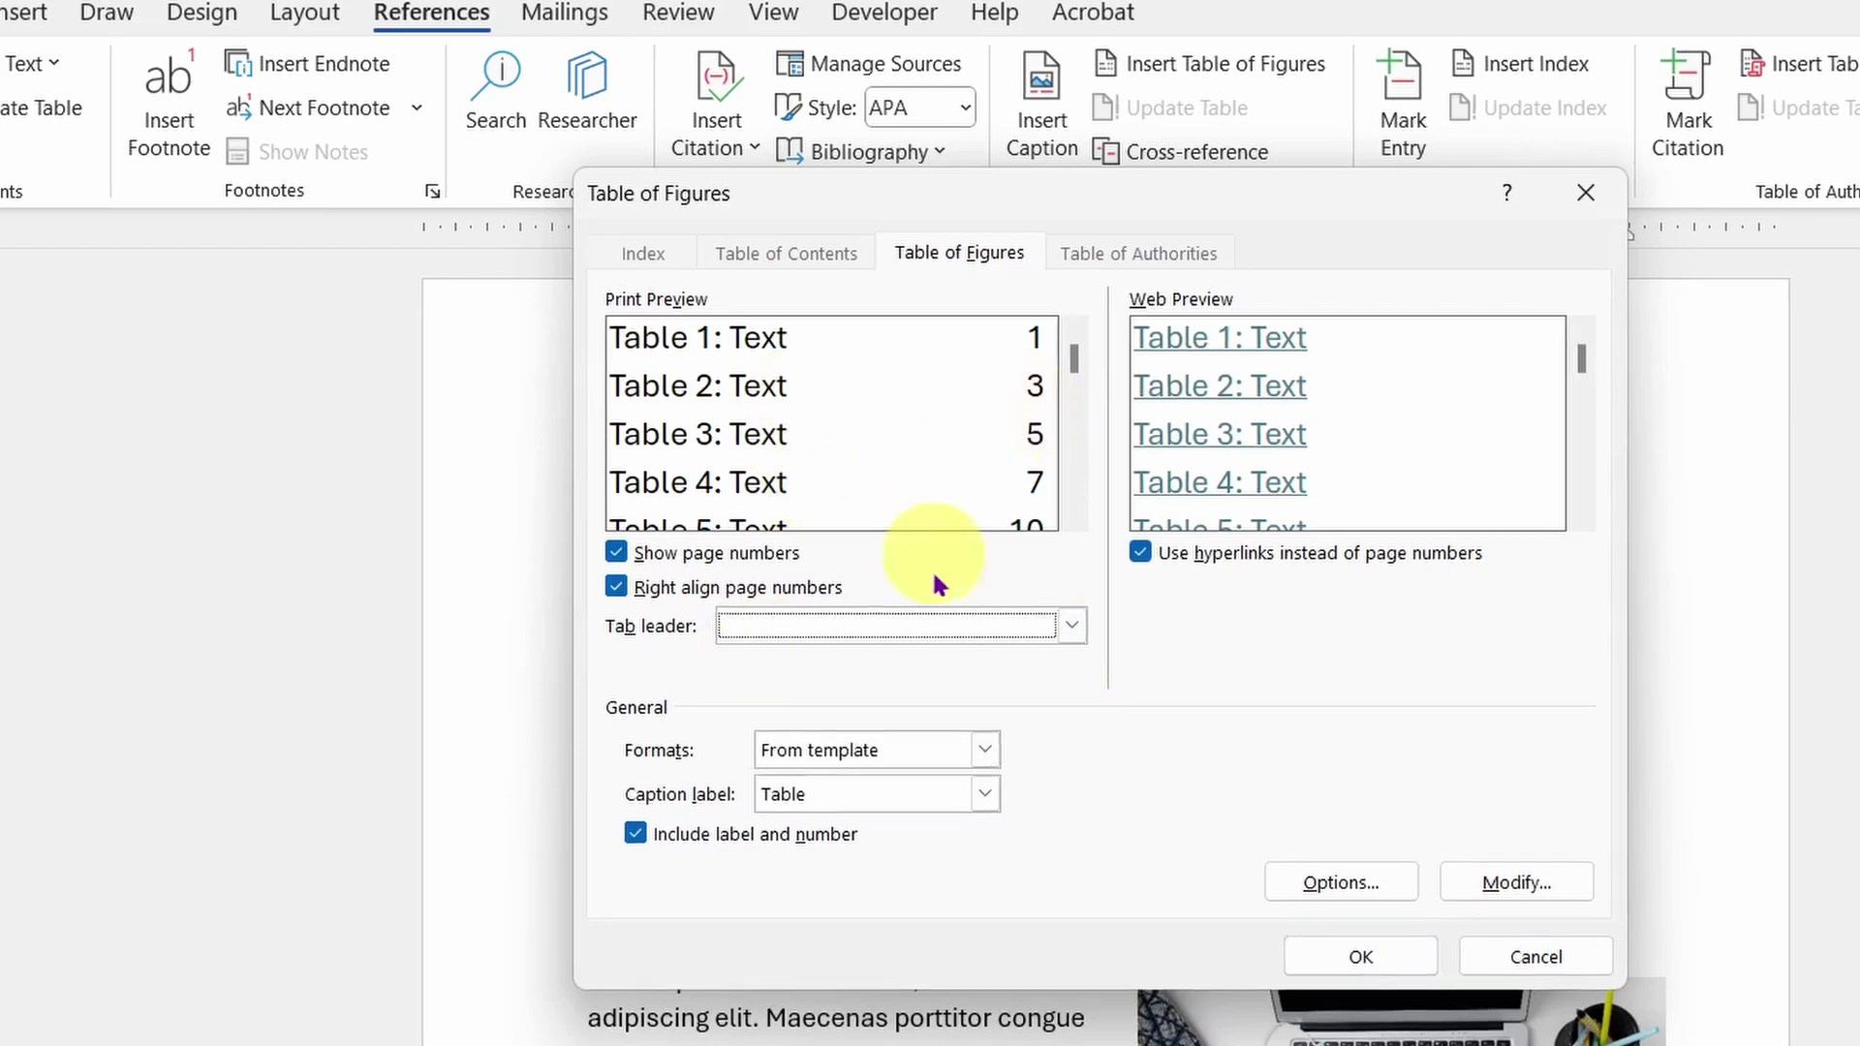
pyautogui.click(907, 627)
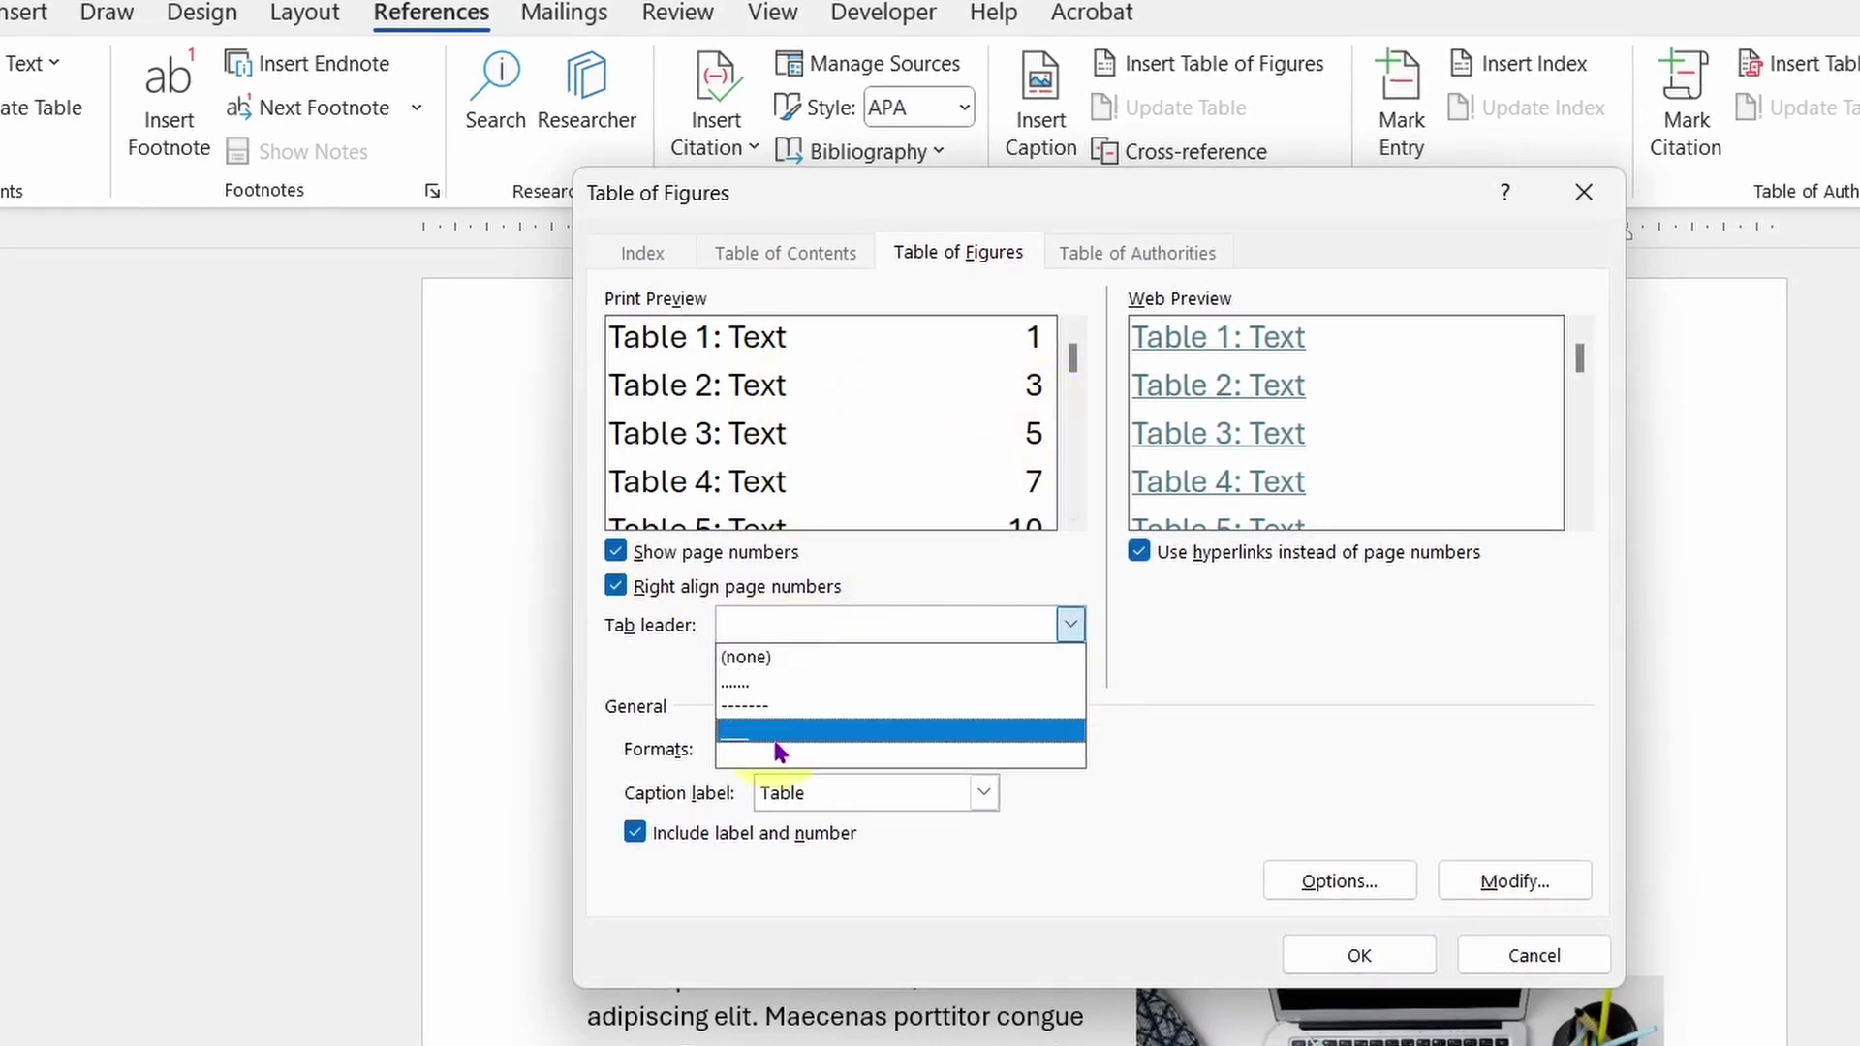
pyautogui.click(826, 659)
pyautogui.click(1361, 950)
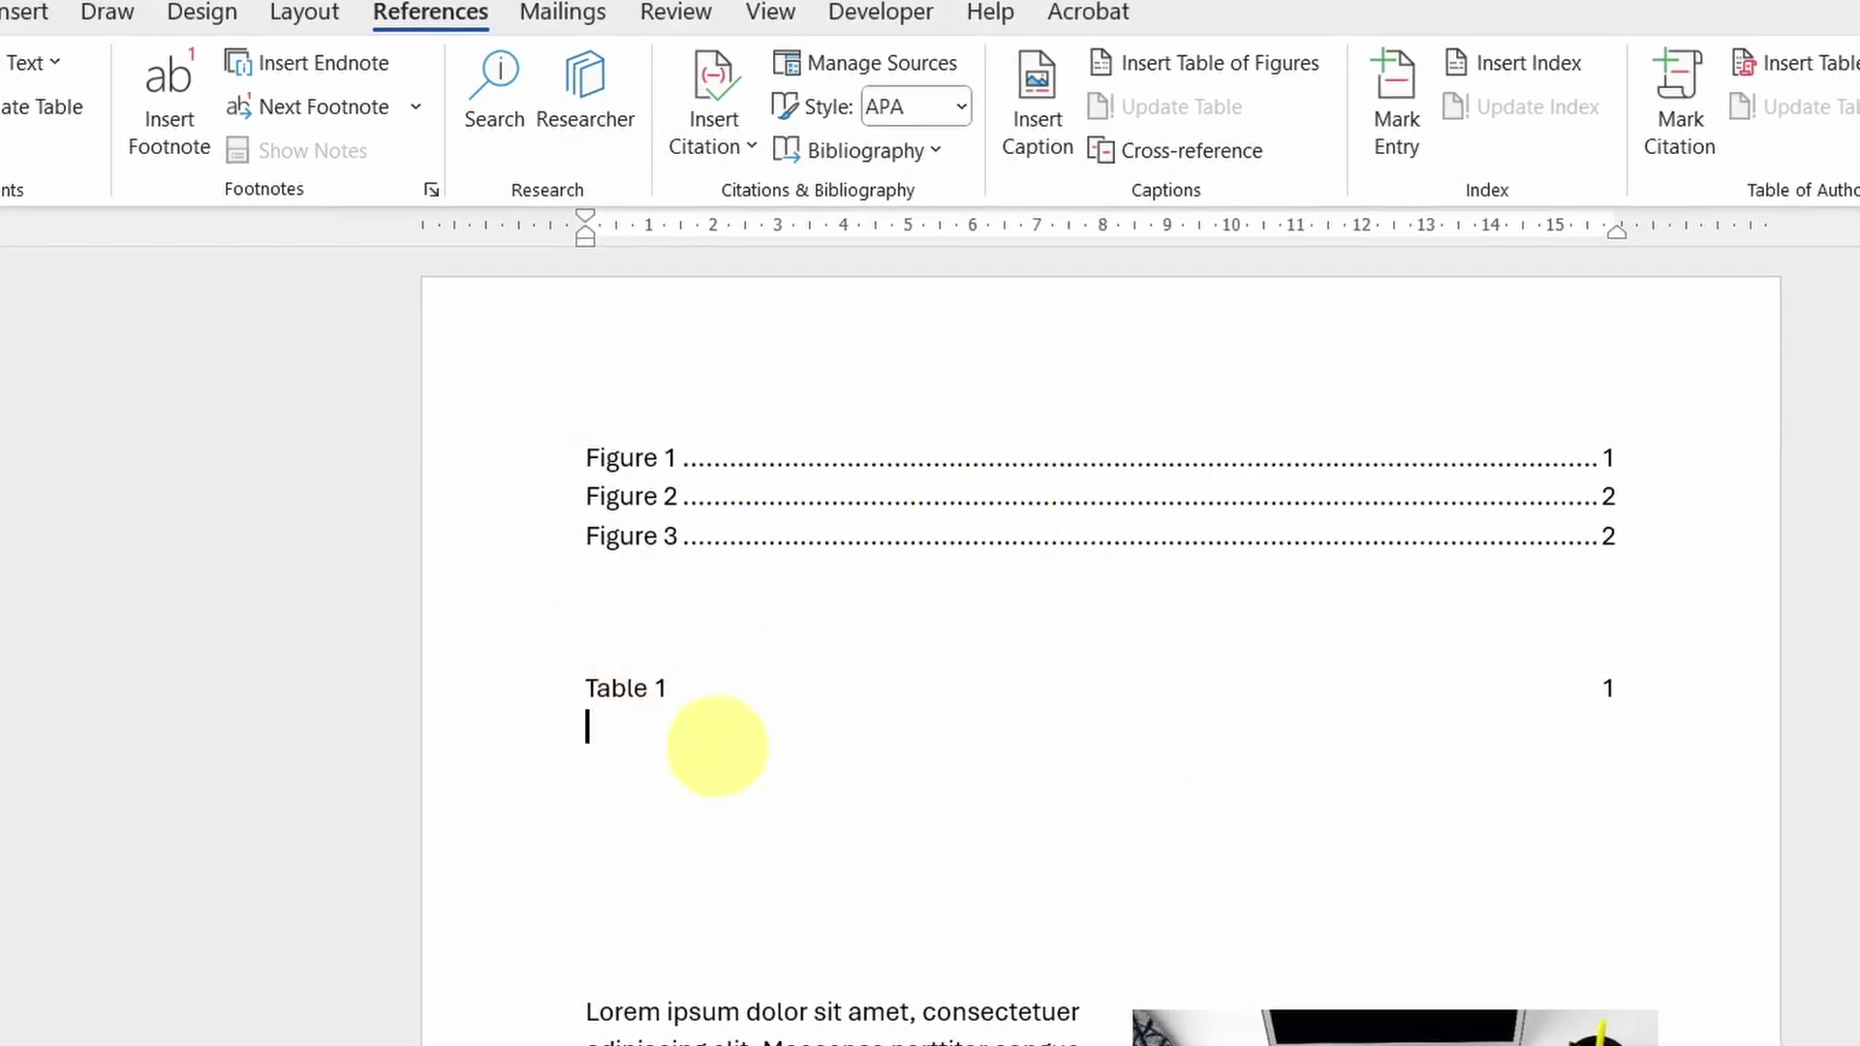
pyautogui.keyDown('ctrl'); pyautogui.click(644, 698); pyautogui.keyUp('ctrl')
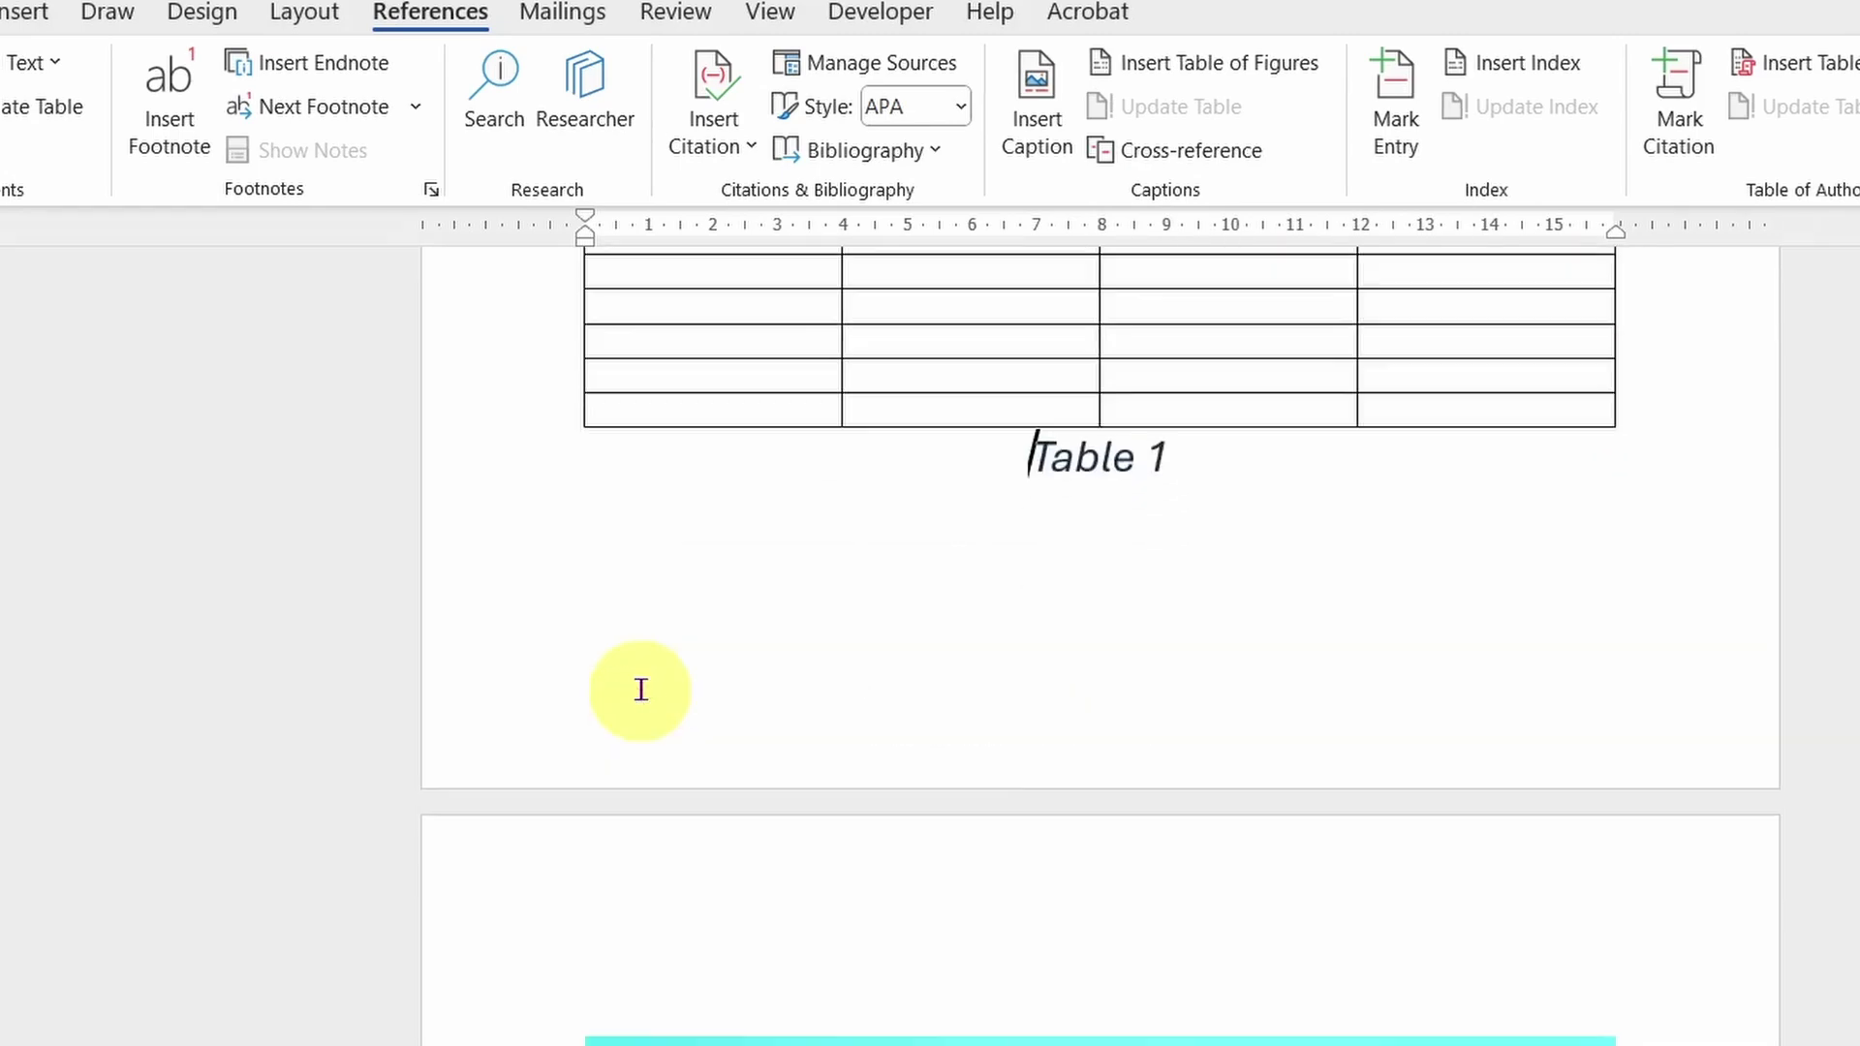